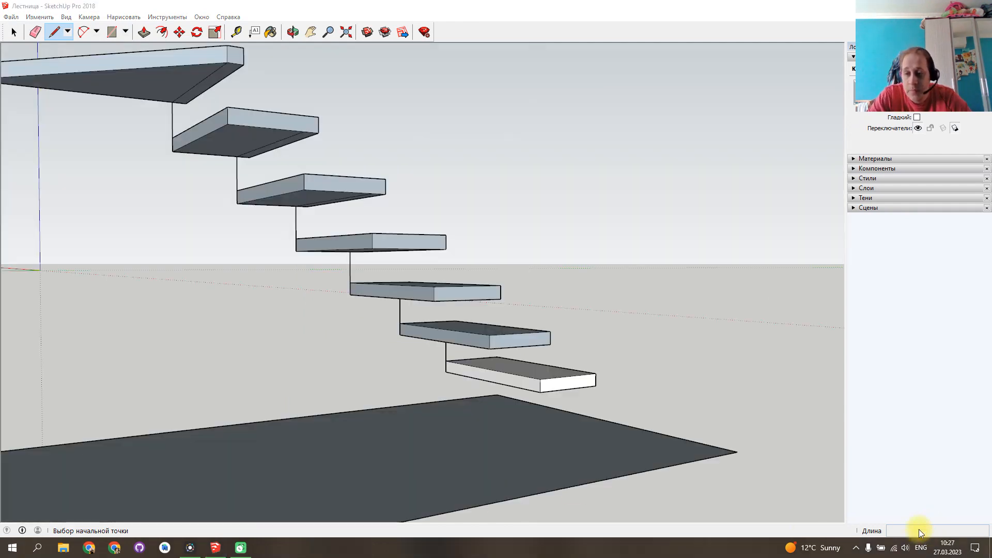
Draw a 375 mm line along the floor's edge from the corner below the lowest tread, and a 155 mm line inward from its midpoint.
click(496, 394)
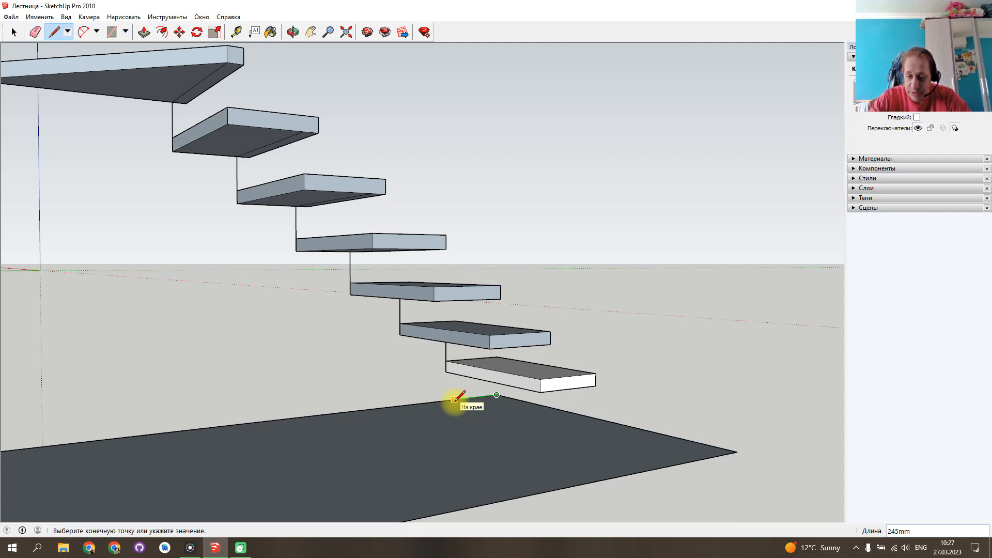
text(375)
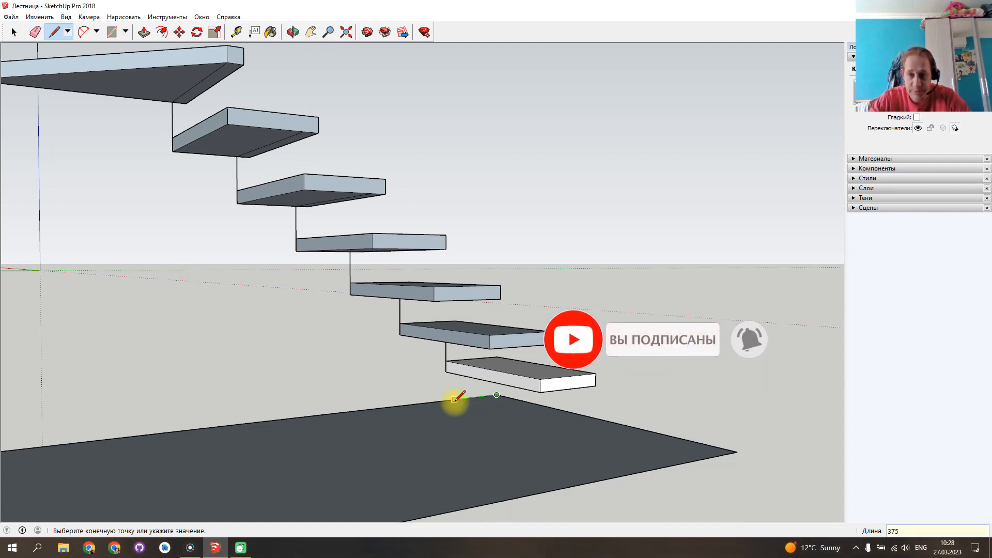
key(Return)
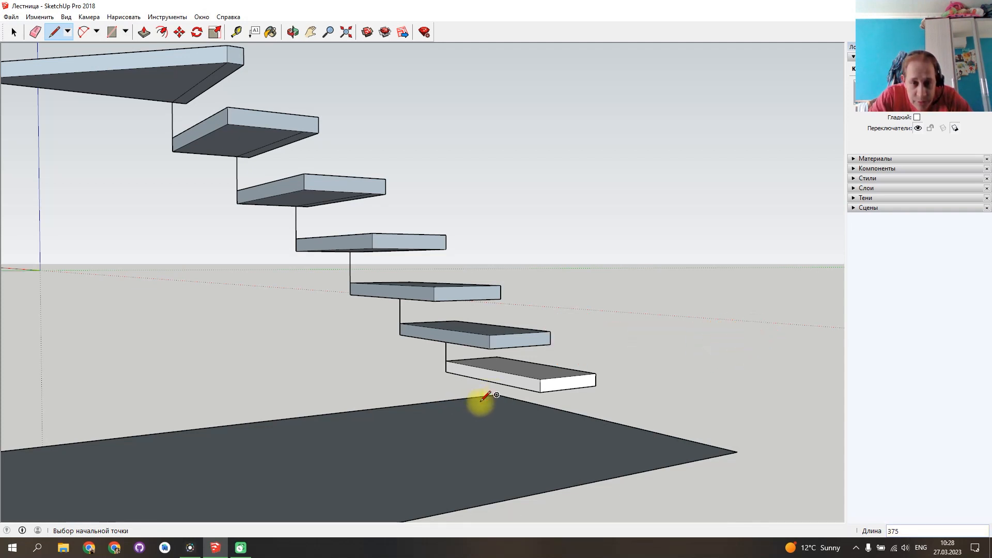
click(465, 398)
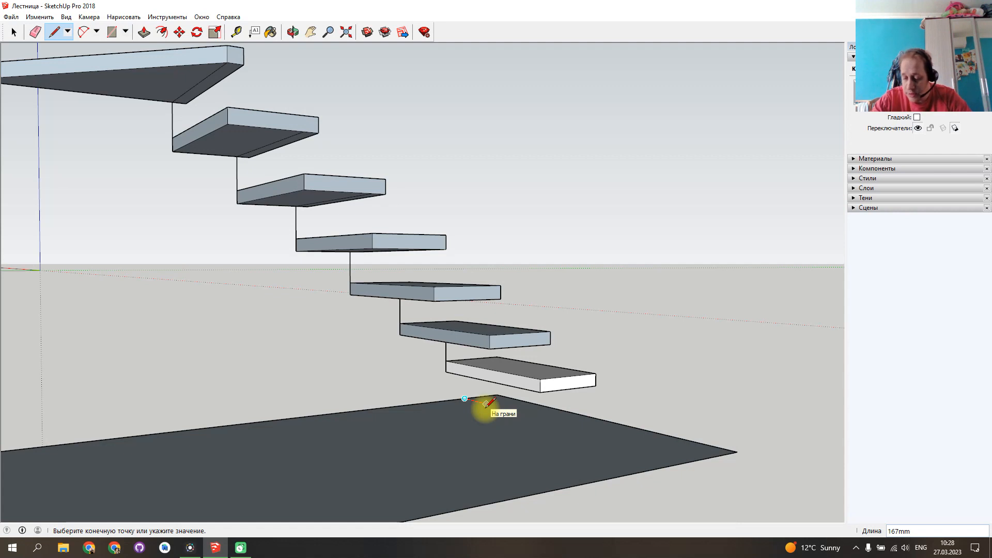
text(1)
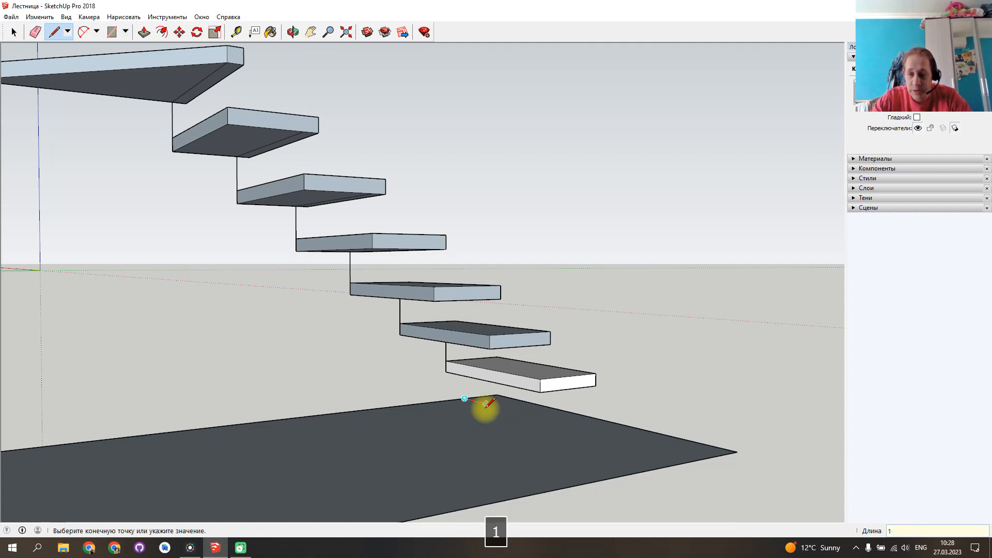
text(55)
key(Return)
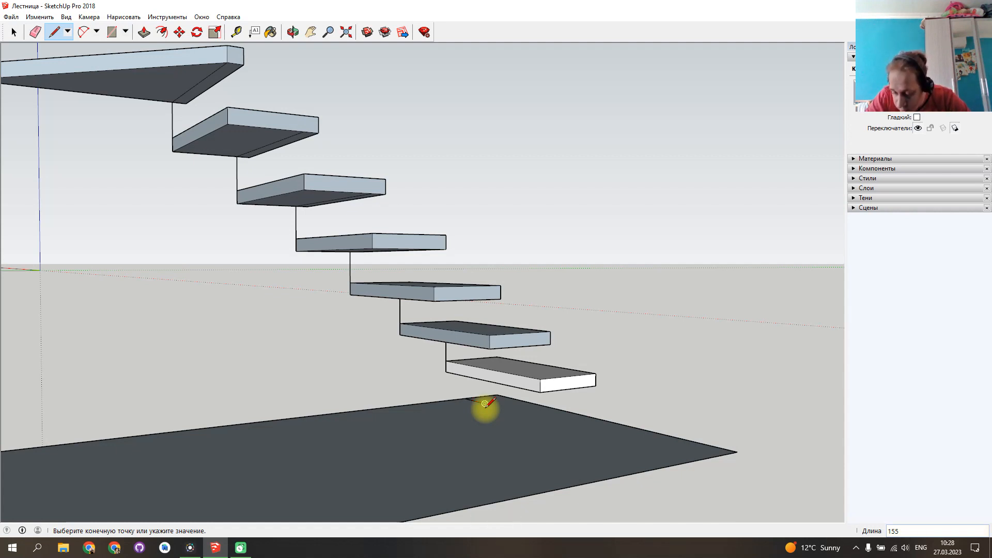
Continue the outline with a 145 mm line parallel to the floor edge and a 150 mm line perpendicular to it, farther inward.
click(443, 408)
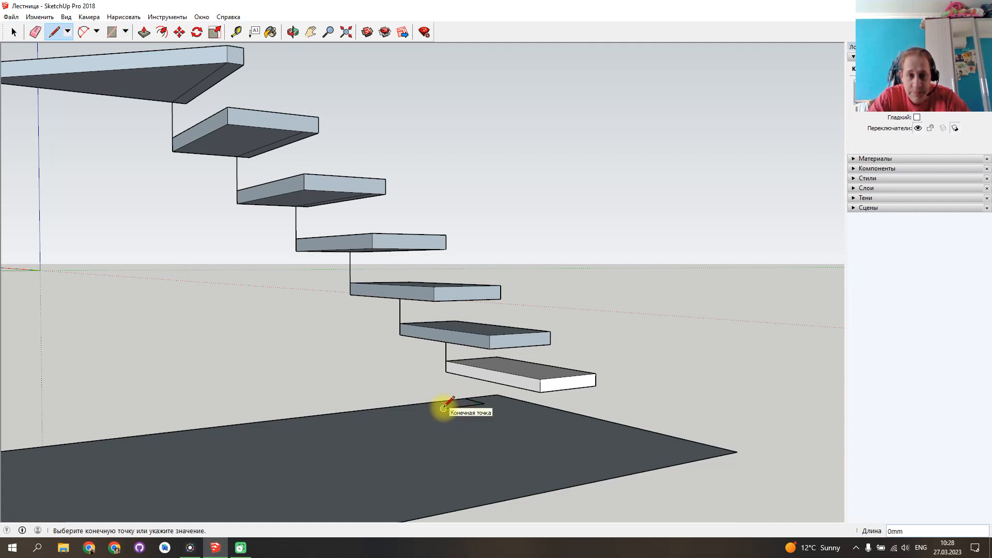
key(ctrl+z)
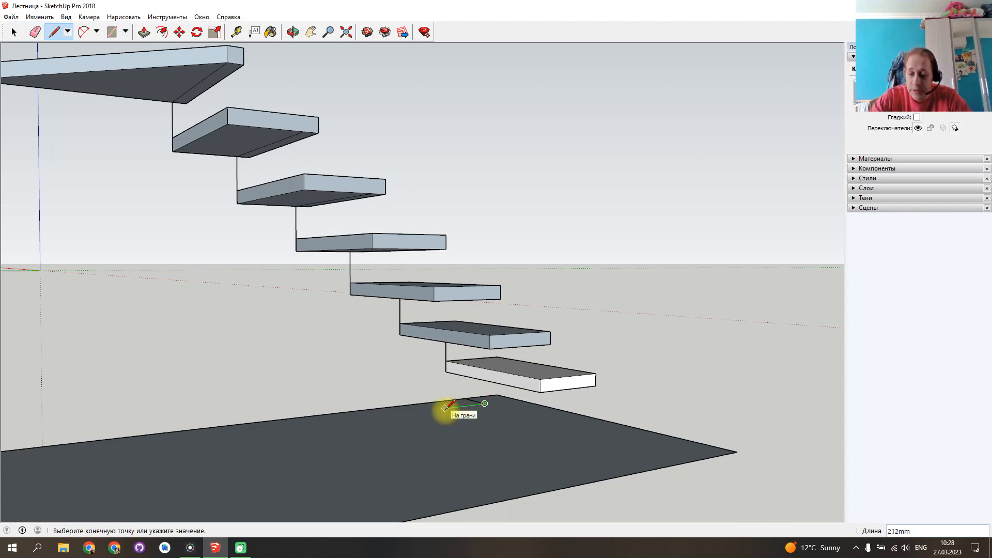
text(14)
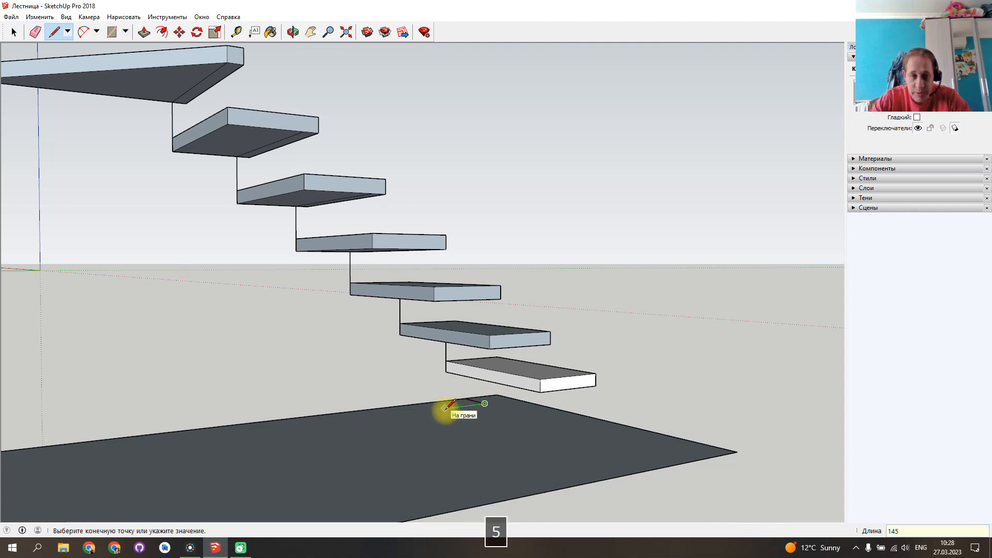
text(5)
key(Return)
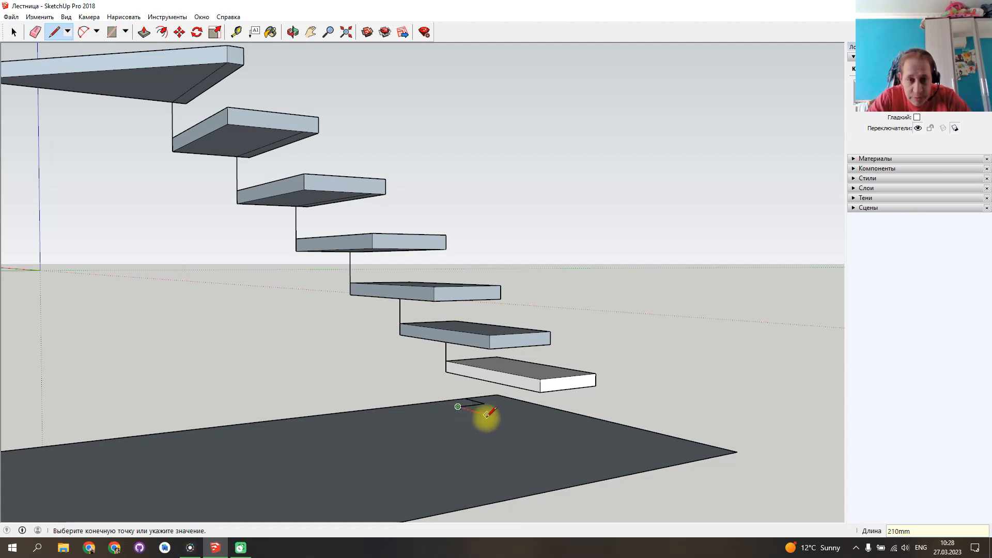
text(150)
key(Return)
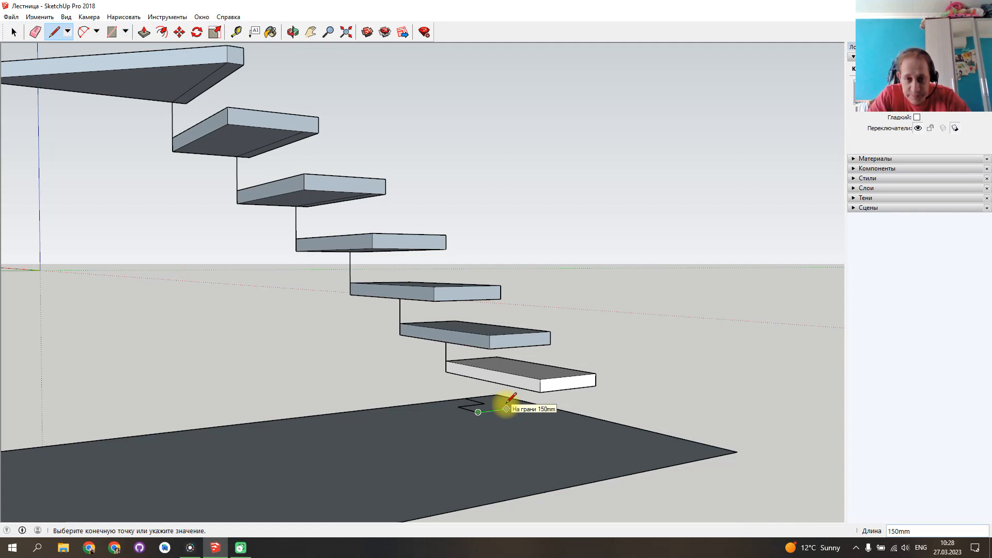
scroll(507, 408, up, 8)
mouse_move(504, 404)
middle_down()
mouse_move(514, 432)
mouse_move(567, 476)
mouse_move(722, 503)
mouse_move(712, 478)
middle_up()
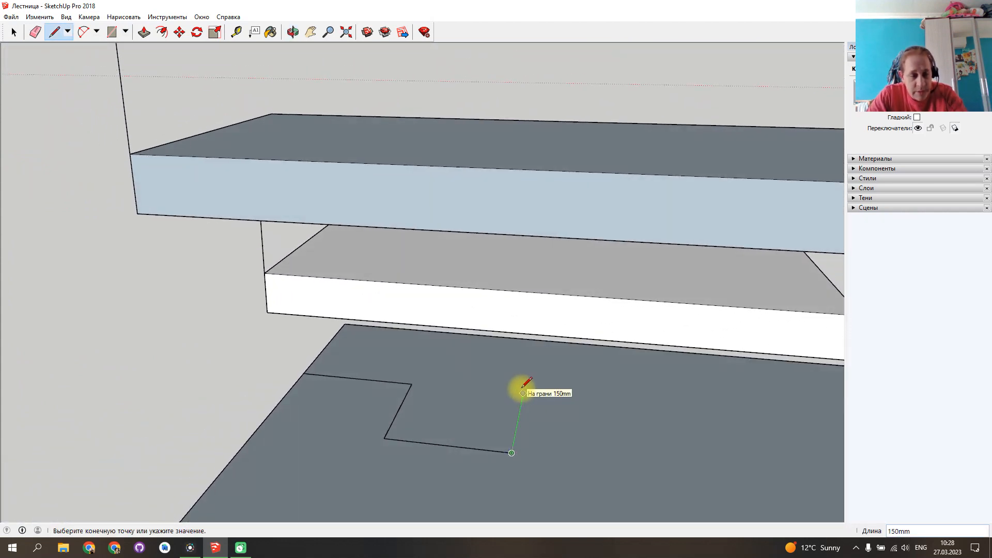
key(Escape)
Close the plate outline with a 155 mm line inward from its first inner corner and a line to the open end.
click(412, 384)
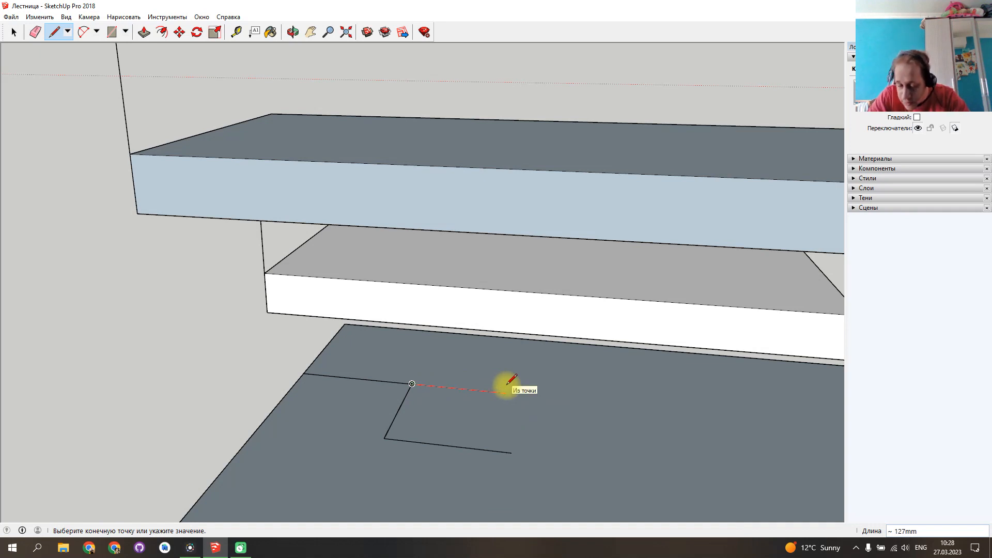
text(15)
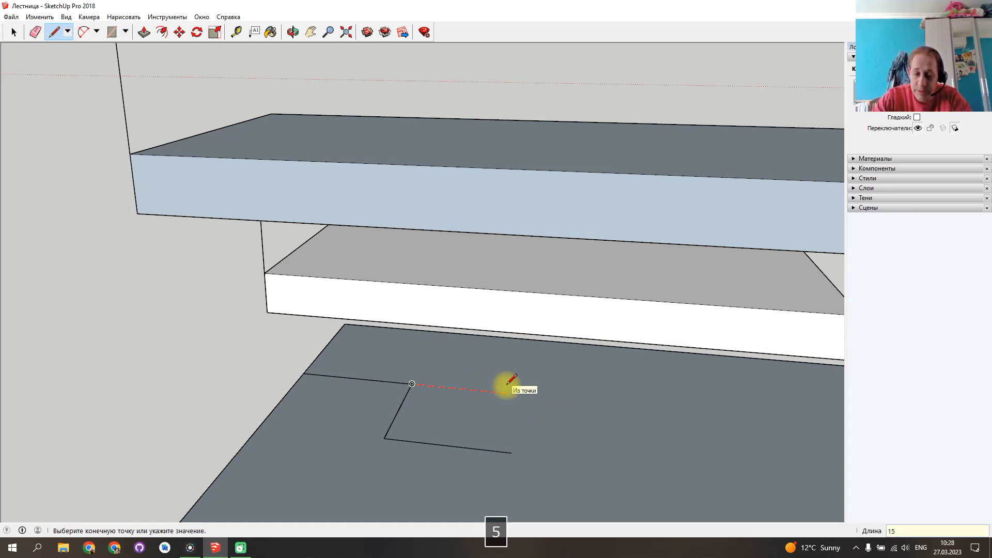
text(5)
key(Return)
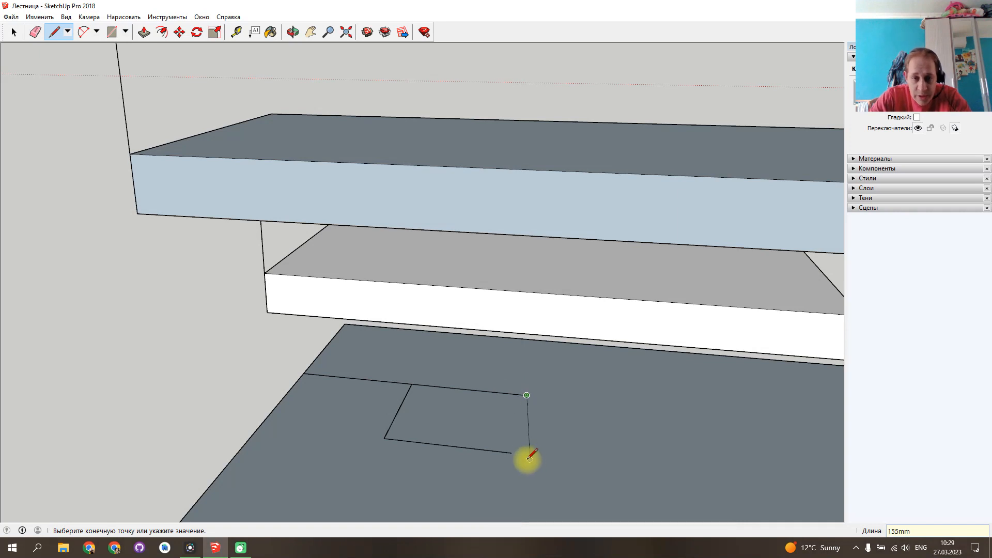
click(512, 453)
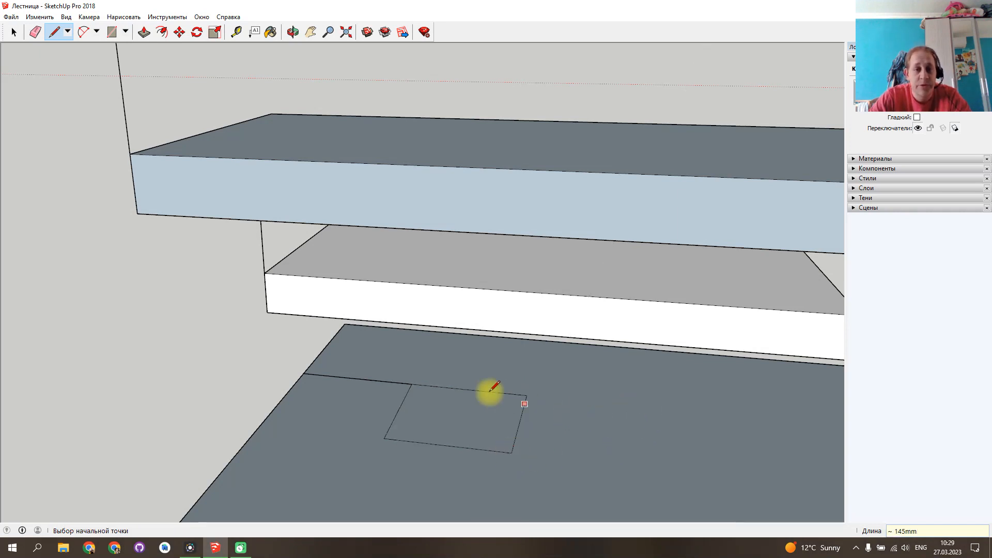
Delete the construction line between the floor's edge and the plate outline.
click(13, 32)
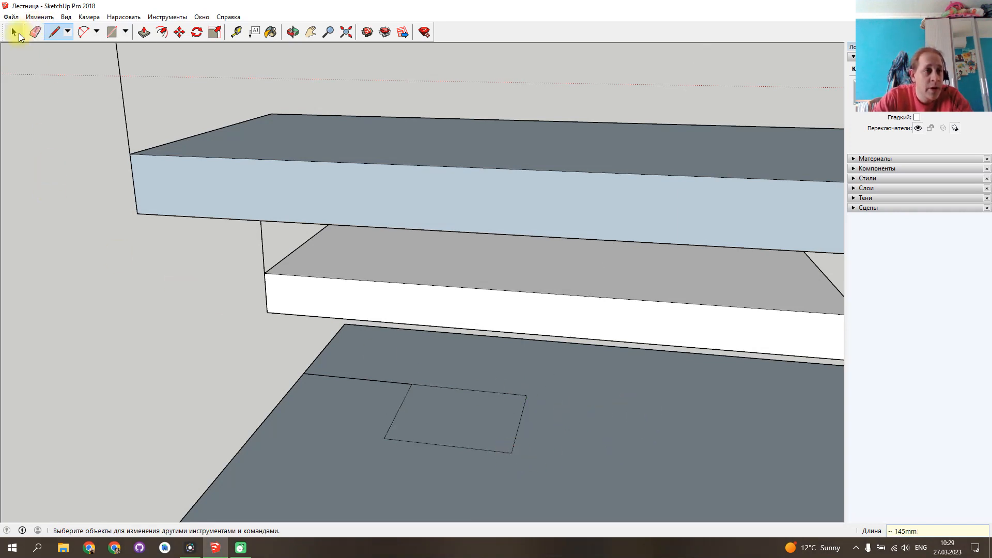
click(367, 383)
key(Delete)
Draw a circle of about 8 mm radius on the plate outline's front corner beside the upright profile, and undo it.
middle_drag(324, 352, 356, 312)
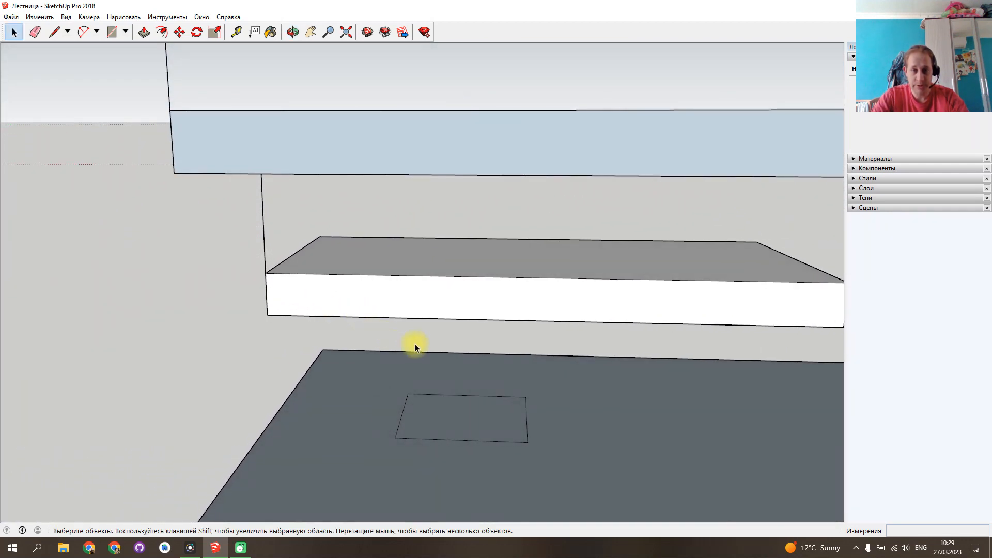
scroll(467, 399, down, 3)
middle_drag(390, 415, 641, 423)
middle_drag(199, 435, 439, 256)
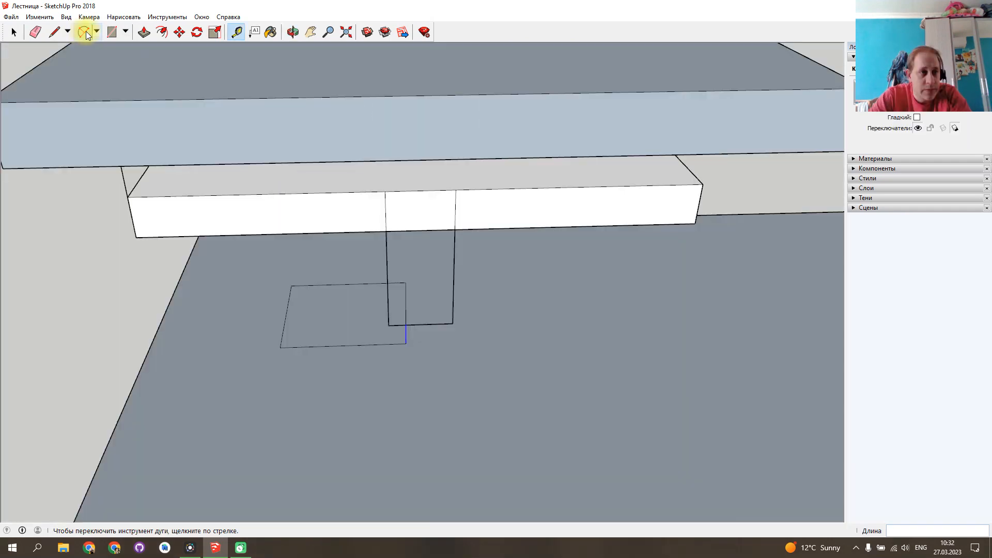
click(97, 31)
click(68, 32)
click(67, 32)
click(69, 33)
click(125, 32)
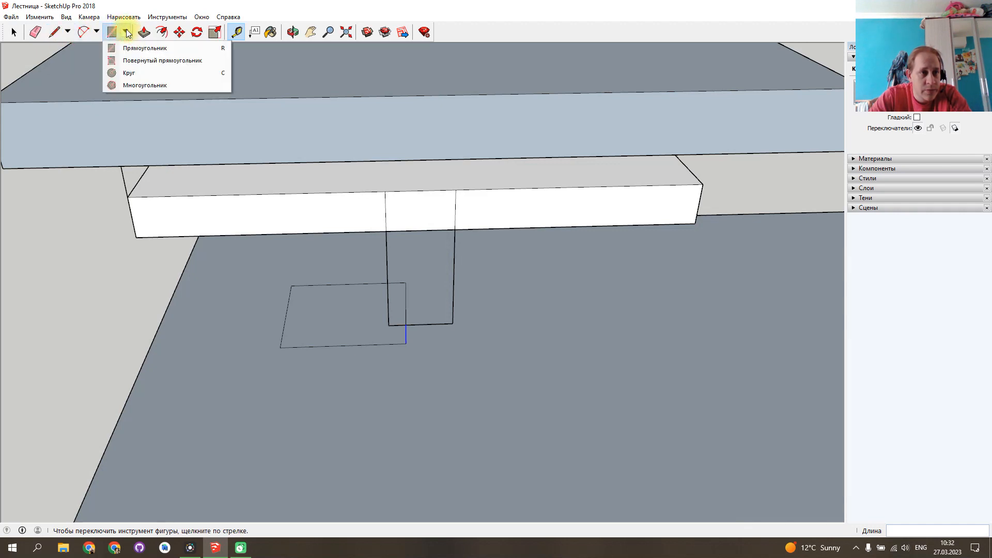
click(129, 70)
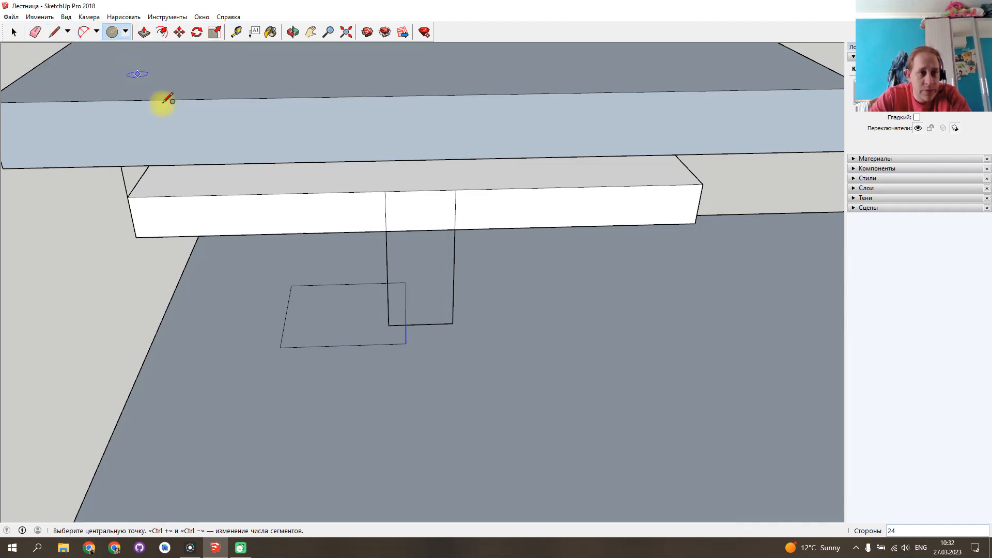
click(406, 344)
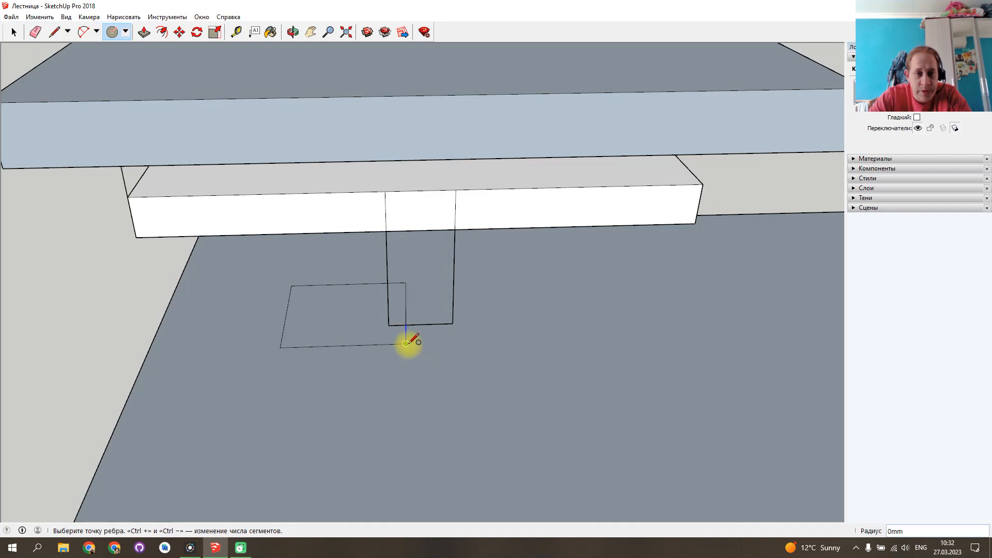
click(413, 340)
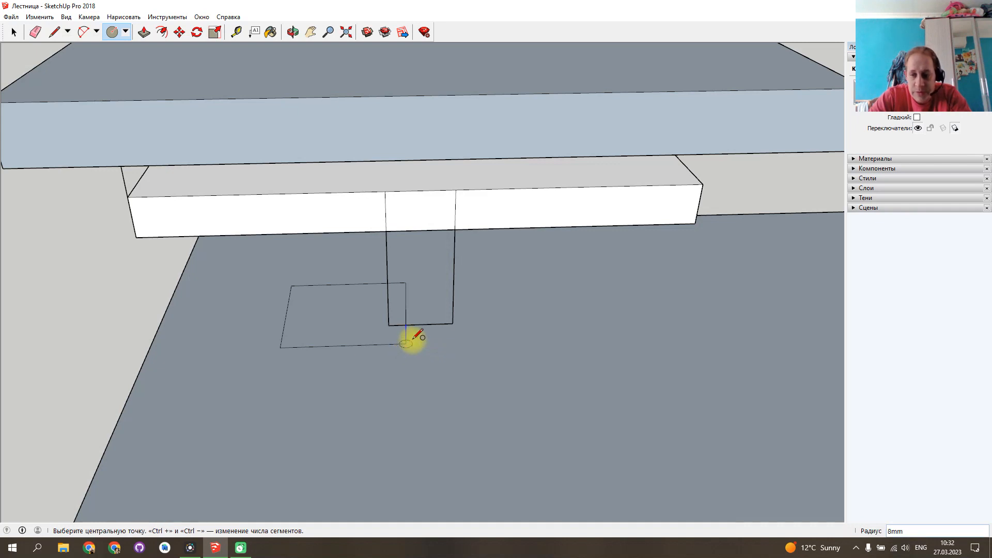
key(ctrl+z)
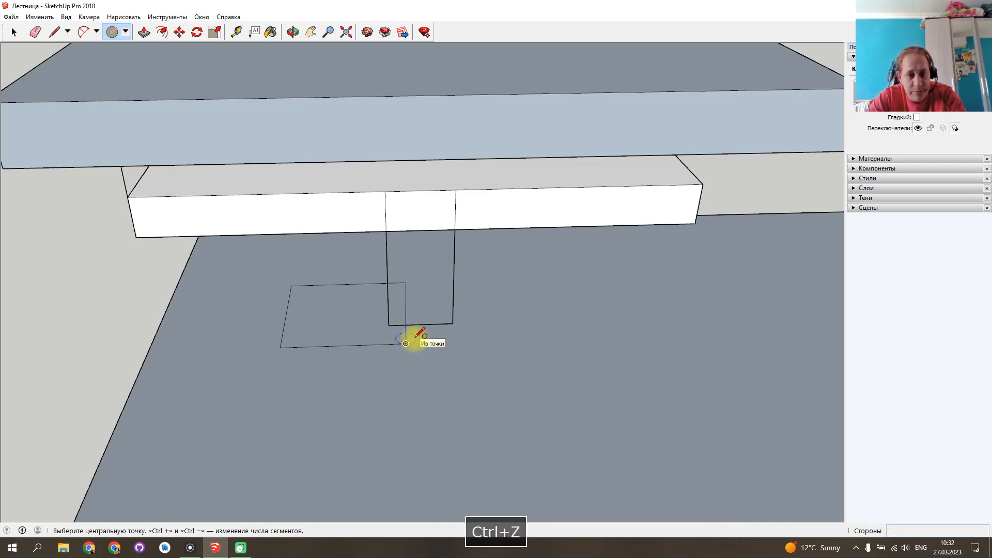
Draw circles of 16 mm radius centred on the plate outline's two front corners.
click(406, 344)
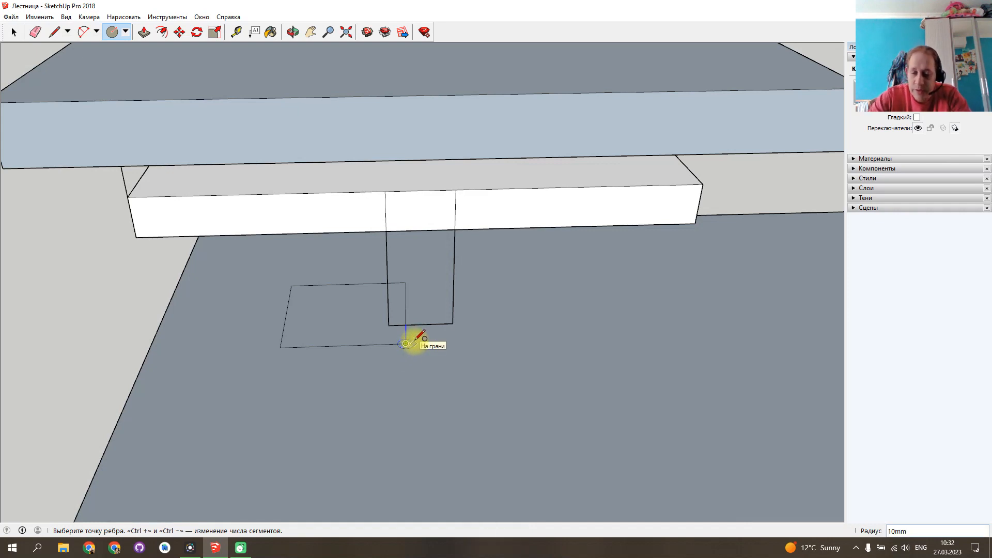
text(16)
key(Return)
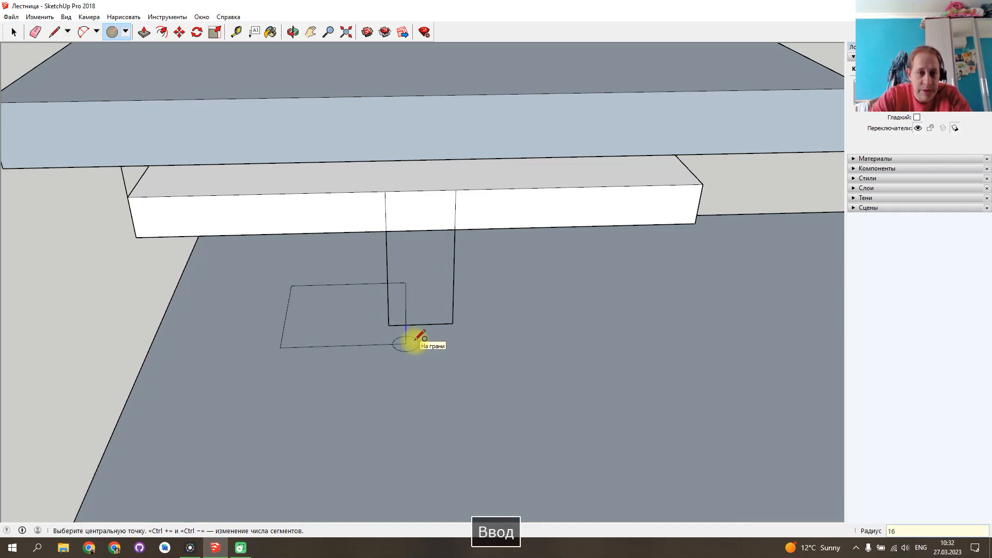
click(282, 345)
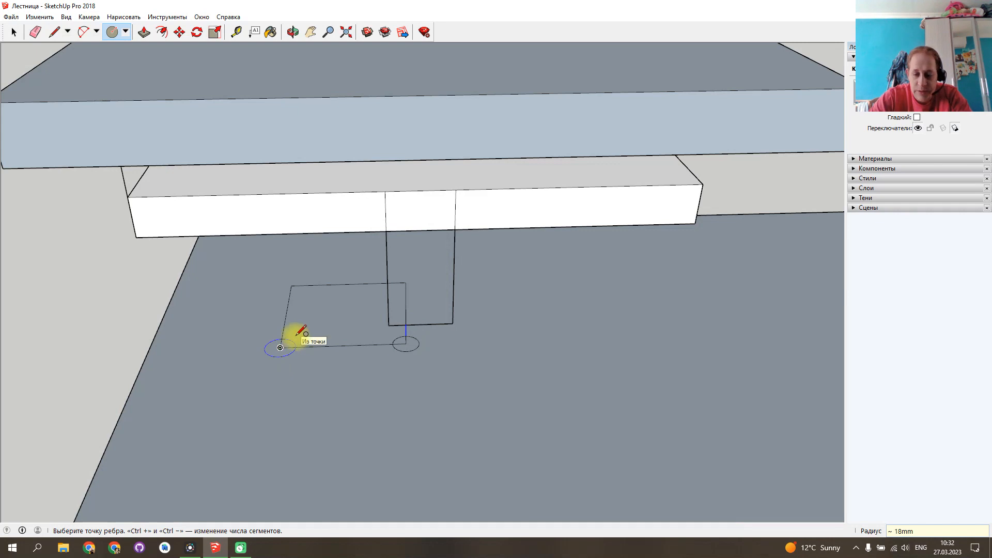
text(16)
key(Return)
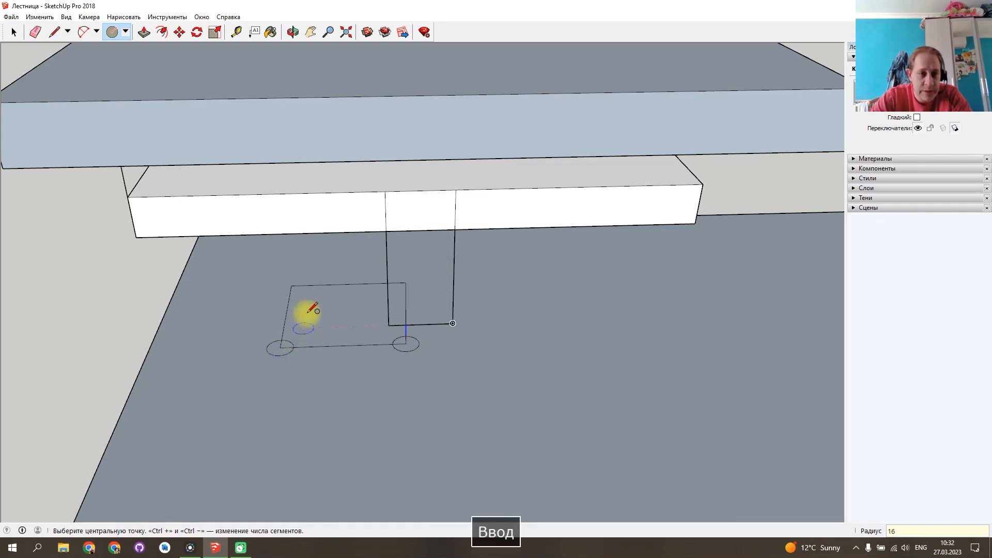
Draw circles of 16 mm radius on the plate outline's two back corners, and undo all four corner circles.
click(292, 286)
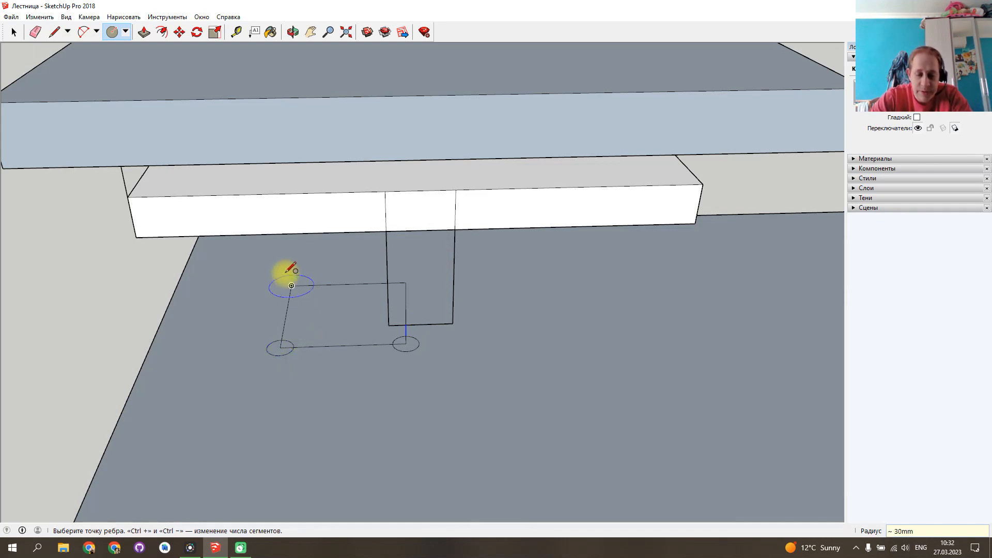
text(16)
key(Return)
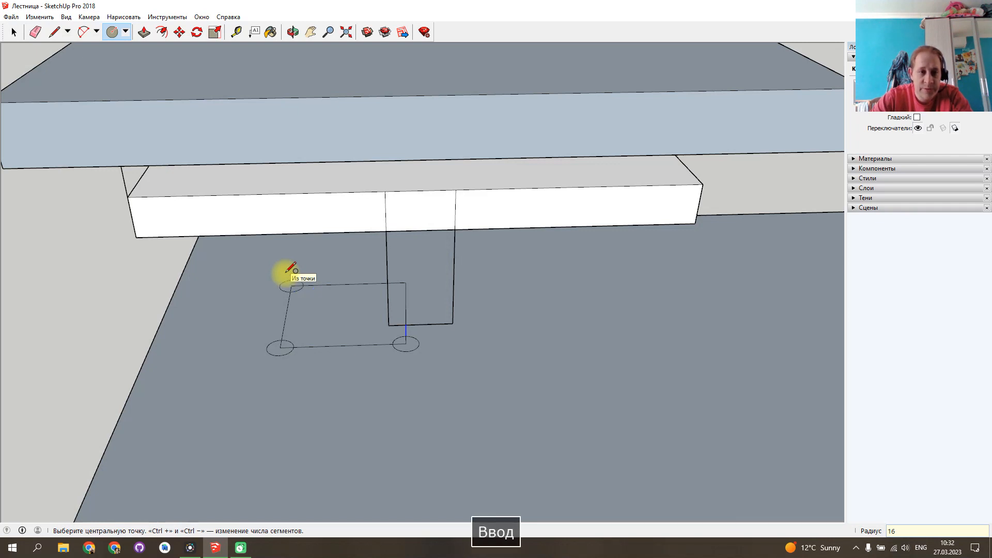
click(406, 283)
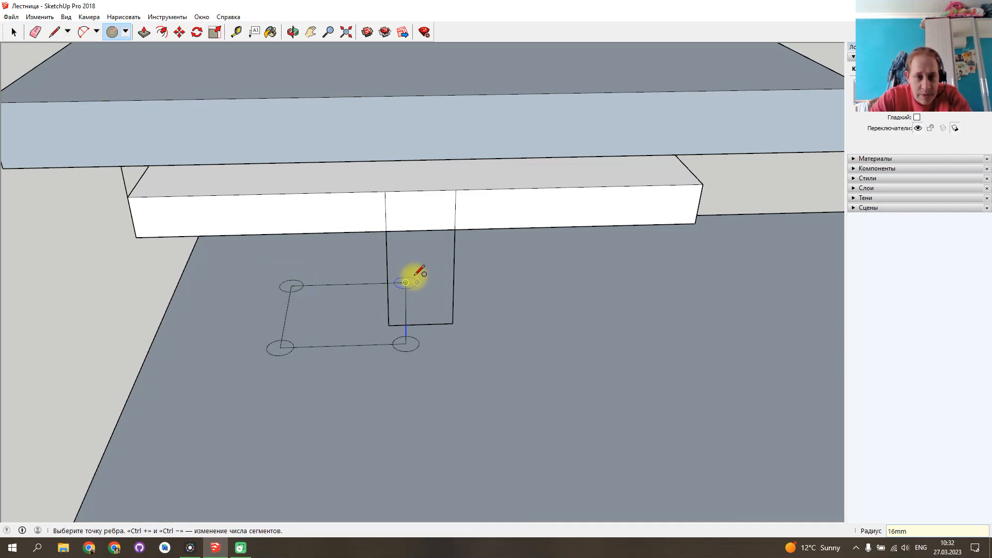
text(16)
key(Return)
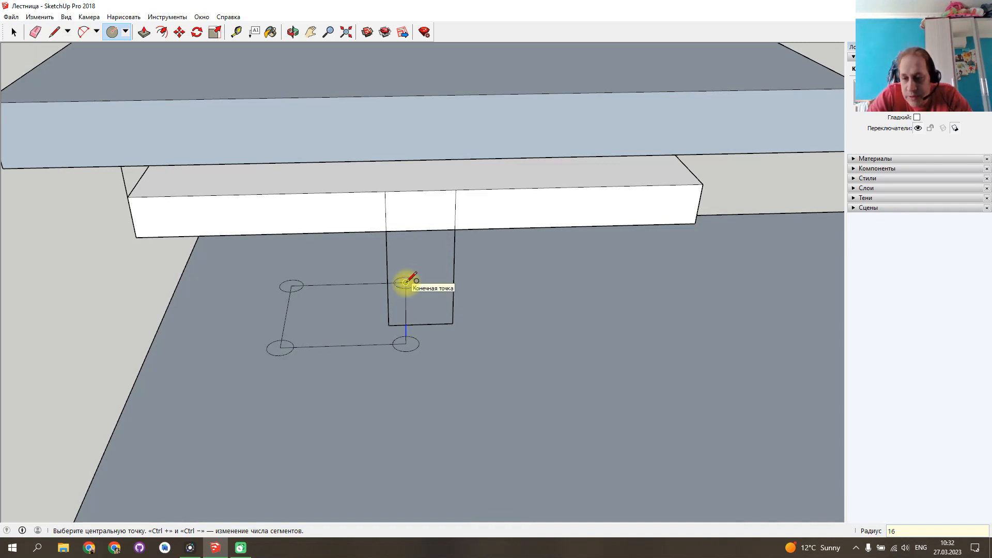
key(ctrl+z)
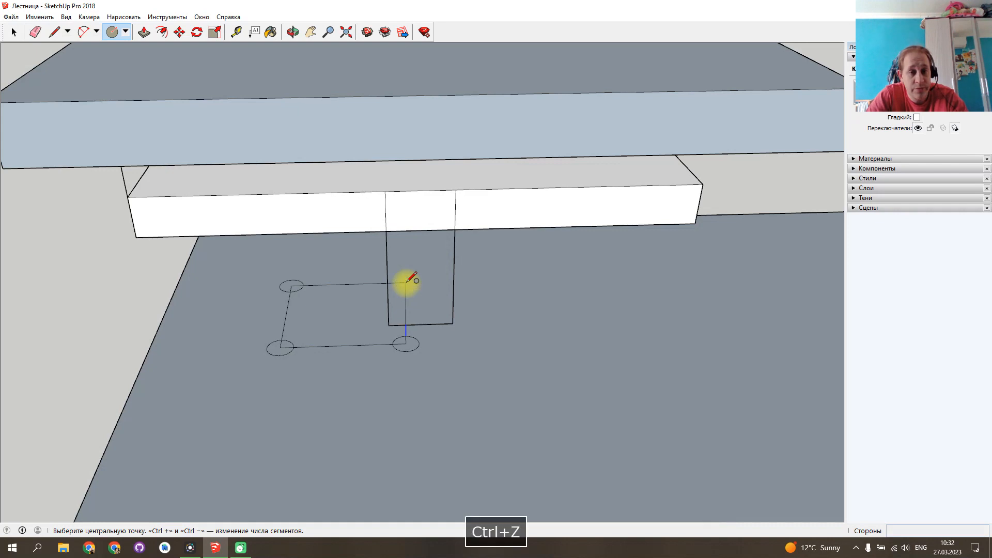
Draw a circle of 8 mm radius centred on the plate outline's back corner inside the upright profile.
click(405, 283)
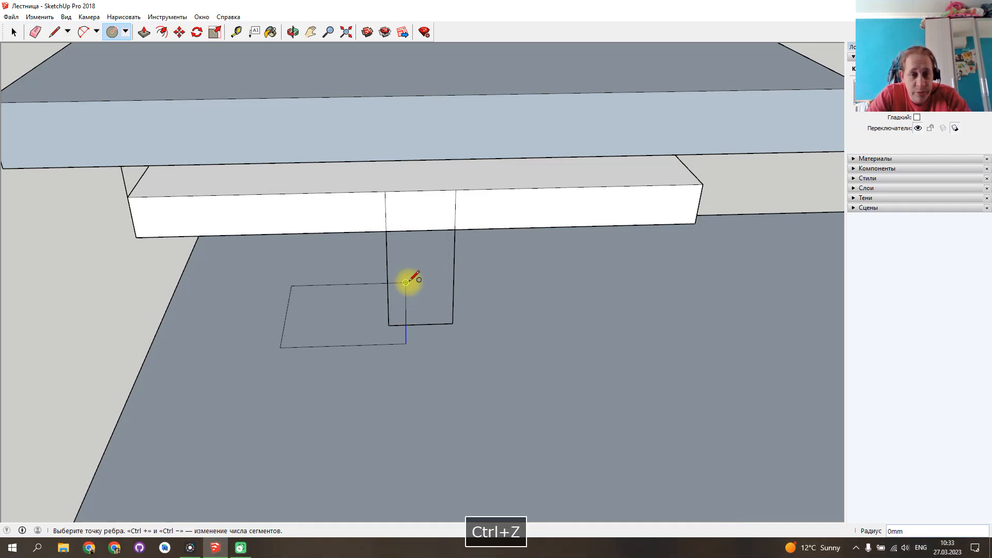
text(8)
key(Return)
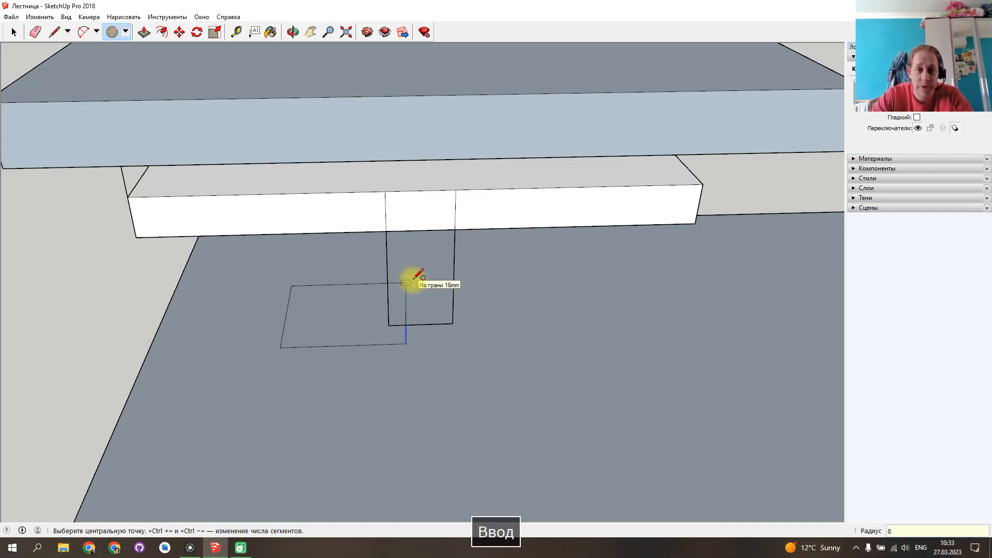
Draw circles of 8 mm radius centred on the plate outline's three remaining corners.
click(413, 343)
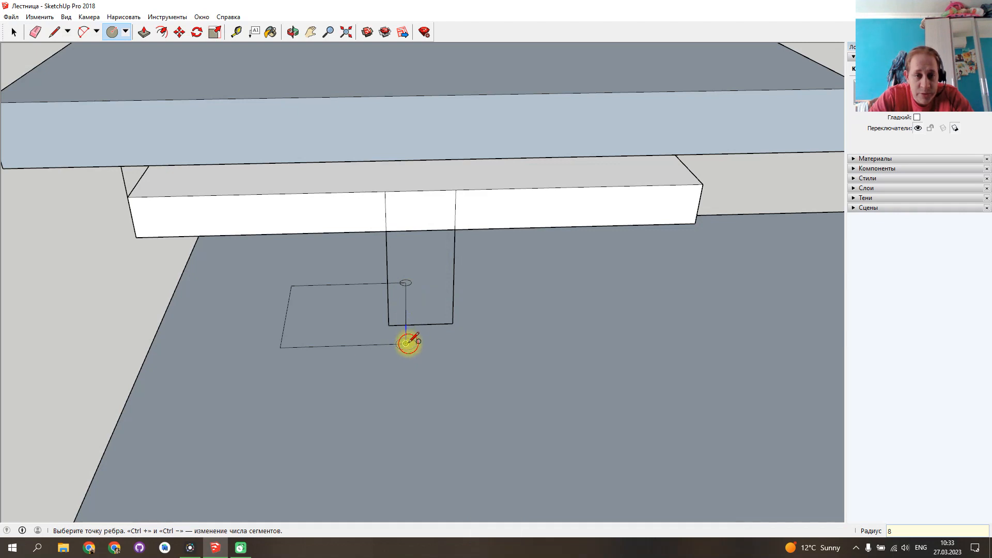
text(8)
key(Return)
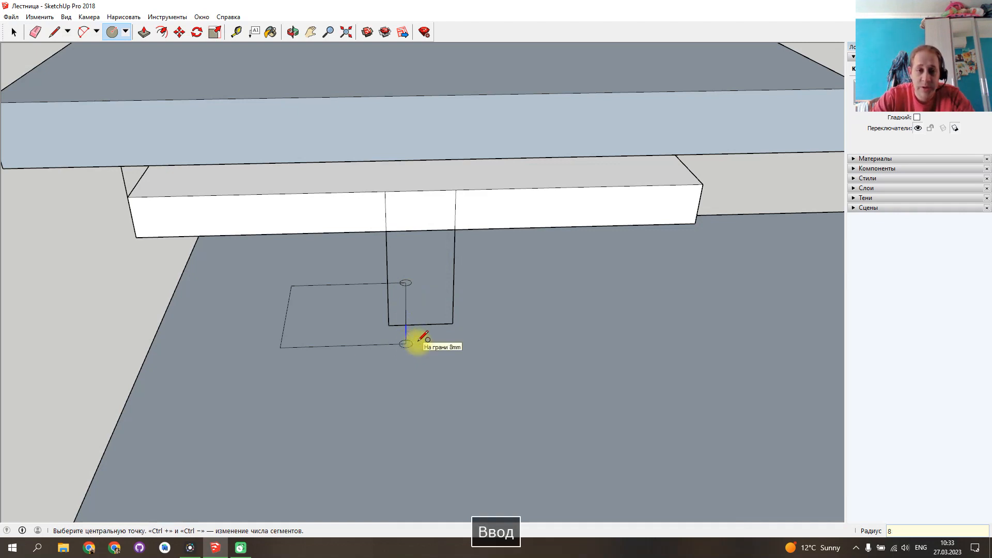
click(281, 347)
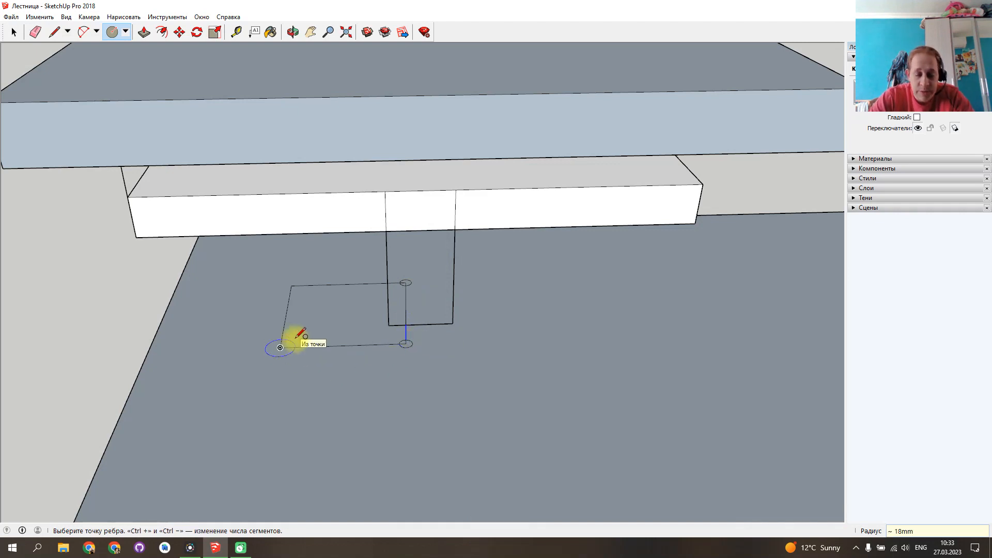
text(8)
key(Return)
click(292, 286)
text(8)
key(Return)
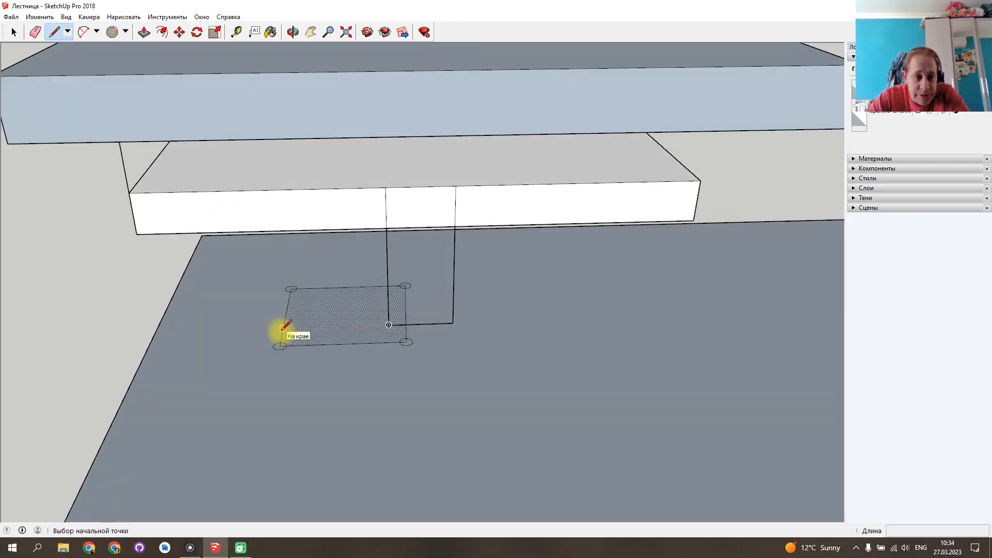
Draw both diagonals of the base plate outline between its opposite corners to mark the centre.
click(280, 345)
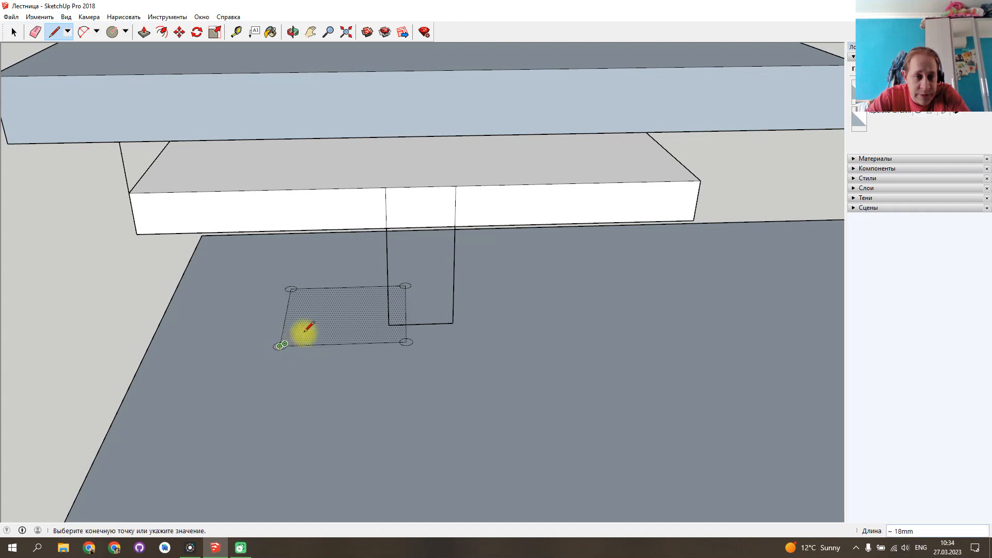
click(405, 285)
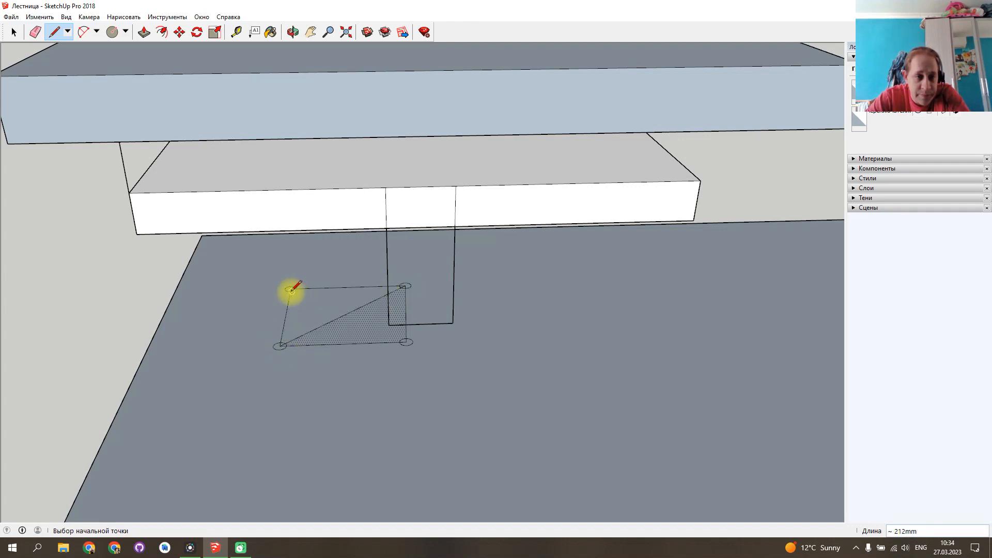
click(291, 289)
click(407, 343)
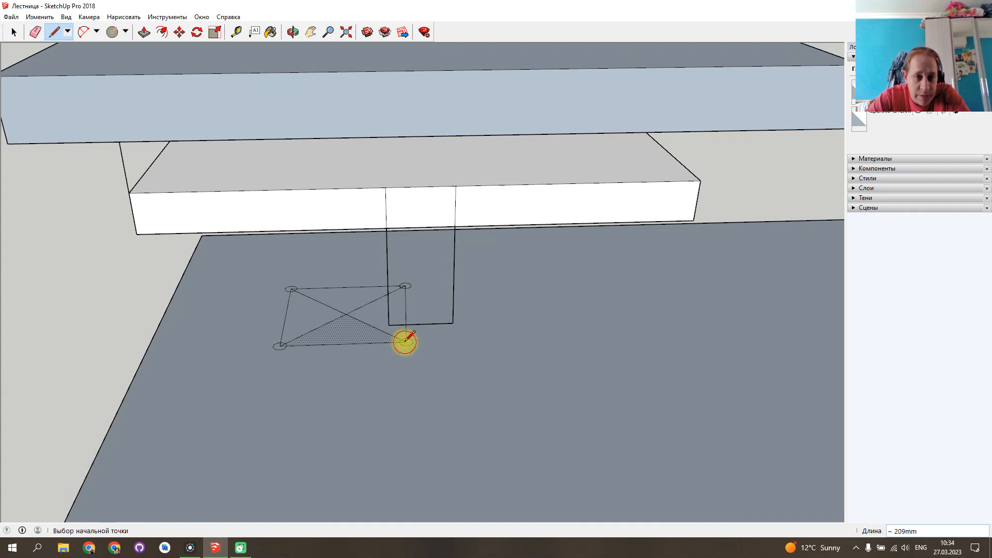
Draw a centre line through the diagonals' intersection, extending 40 mm to each side parallel to the plate's front edge.
click(346, 314)
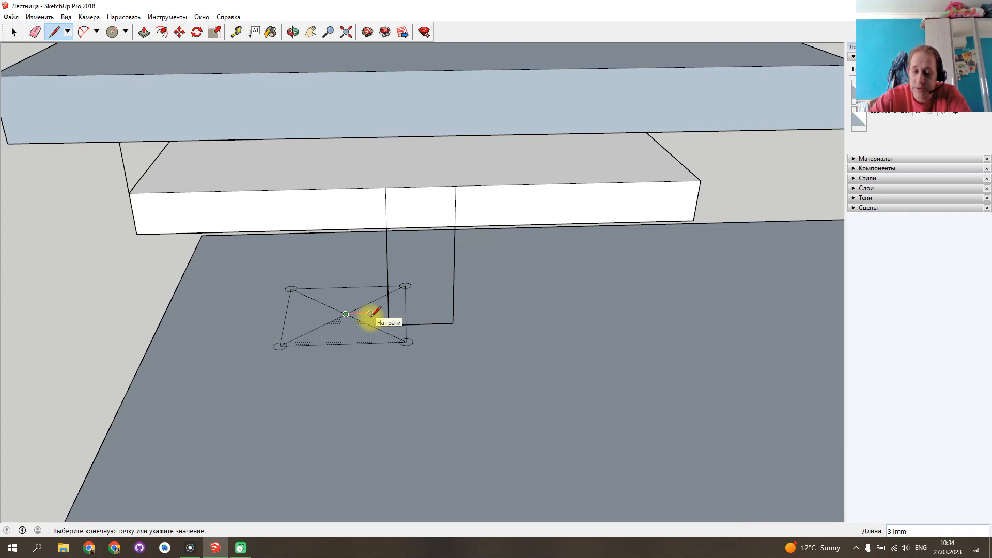
text(40)
key(Return)
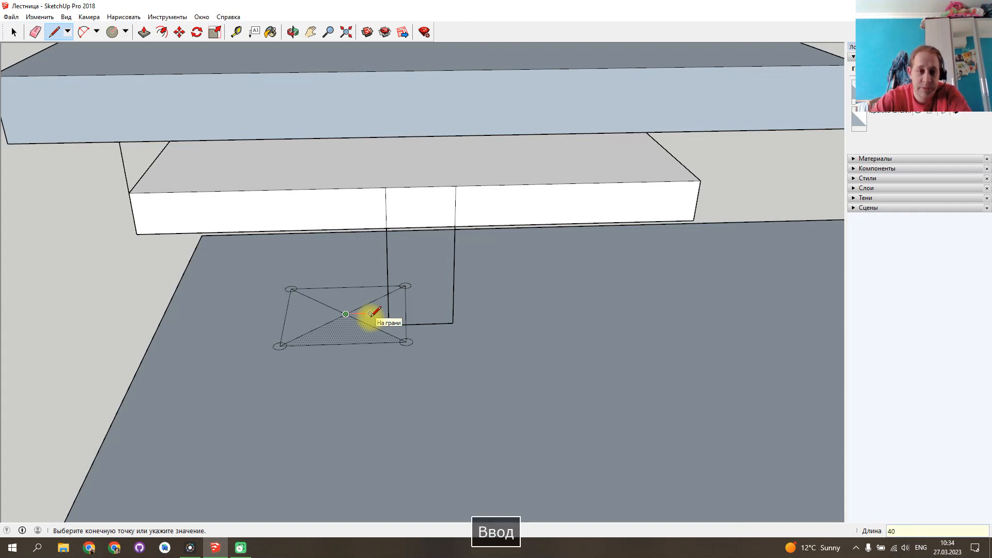
click(346, 313)
text(40)
key(Return)
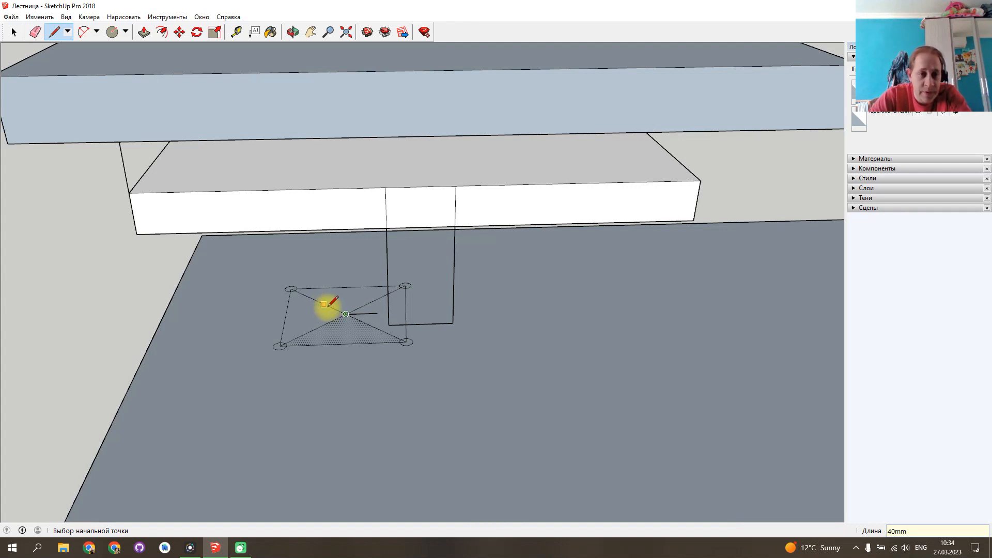
text(40)
key(Return)
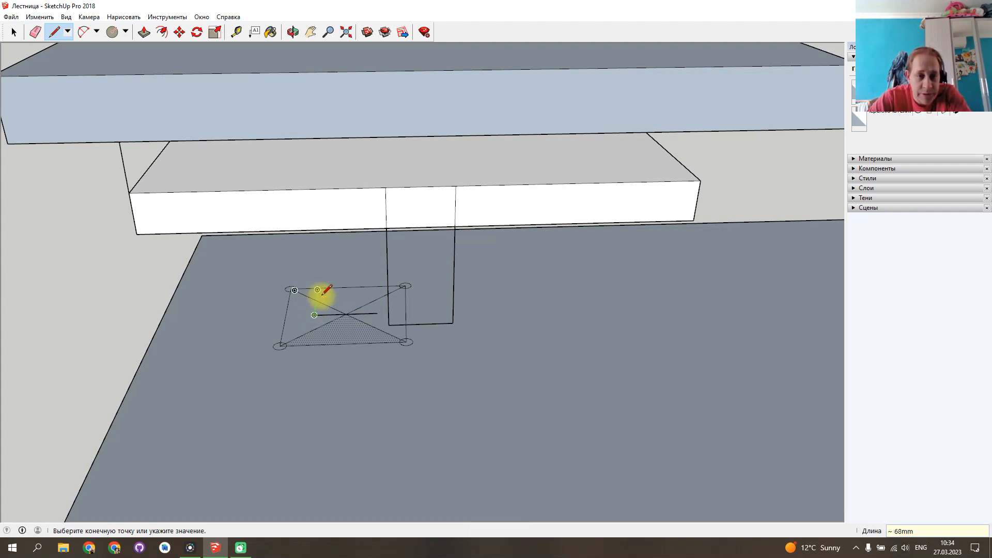
click(378, 312)
key(Escape)
Draw a 40 mm line in each perpendicular direction from the centre line's end farthest from the upright profile.
middle_drag(367, 395, 780, 348)
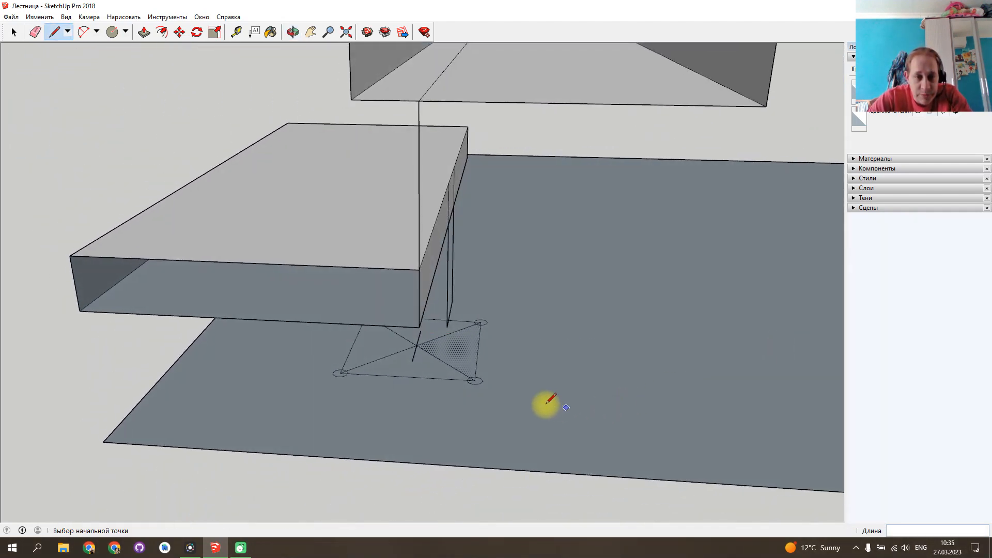
click(413, 361)
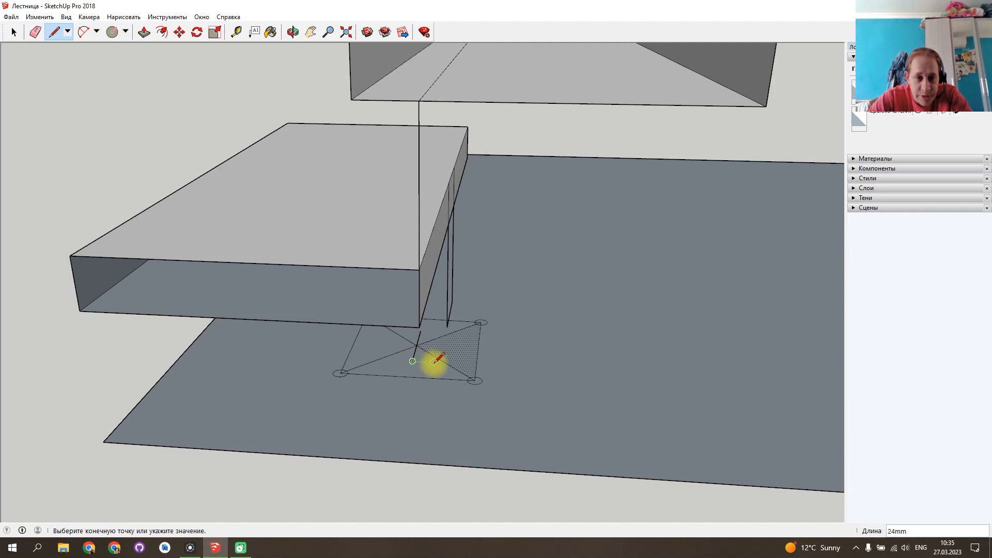
key(Return)
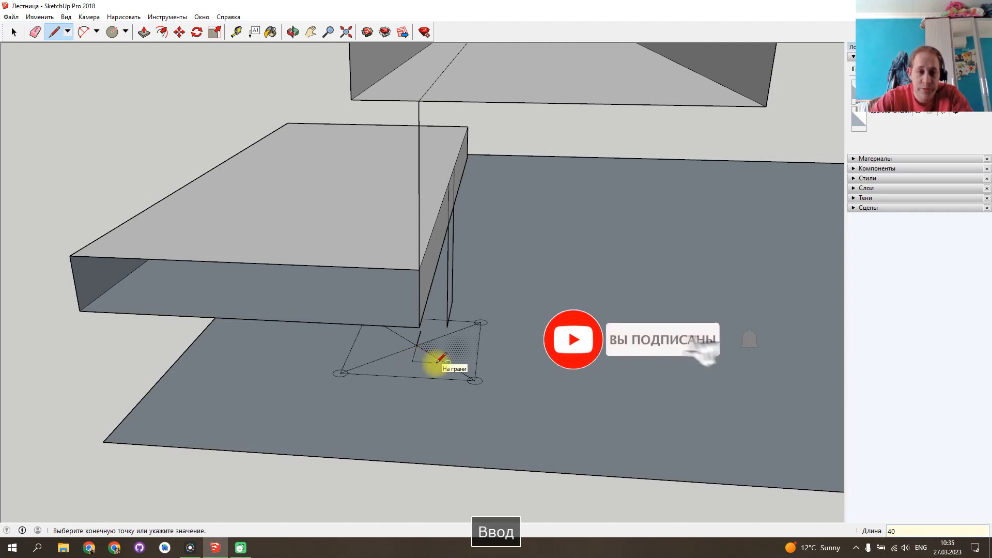
key(Escape)
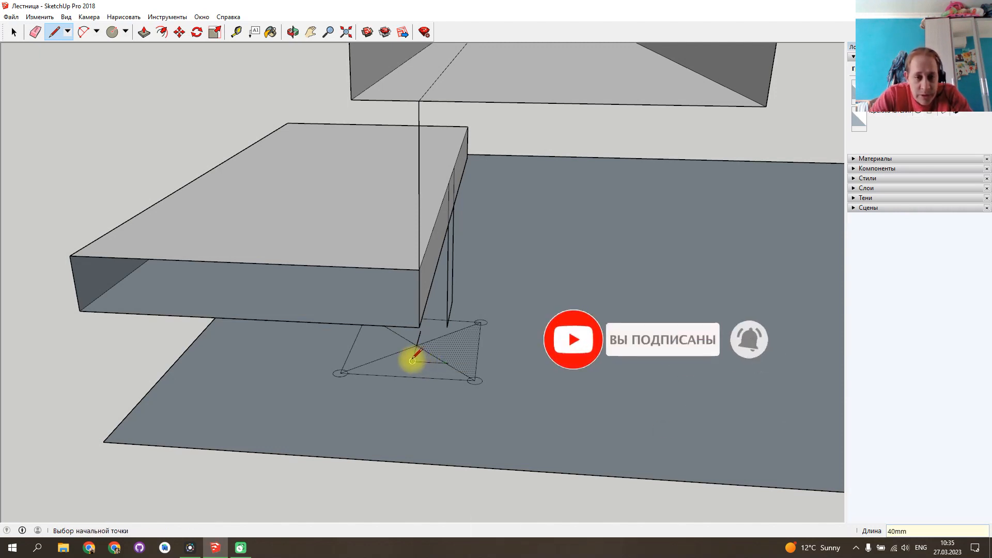
click(411, 361)
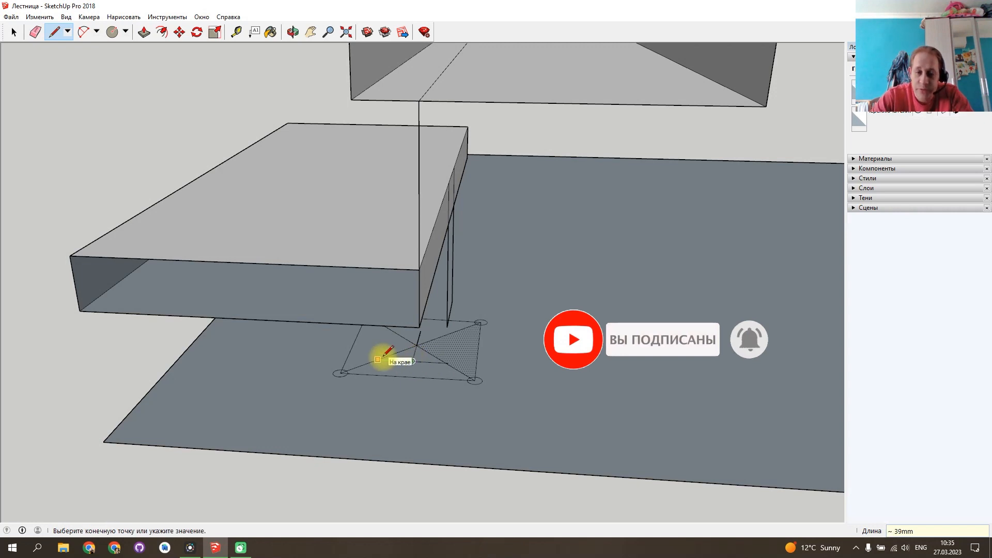
text(40)
key(Return)
key(Escape)
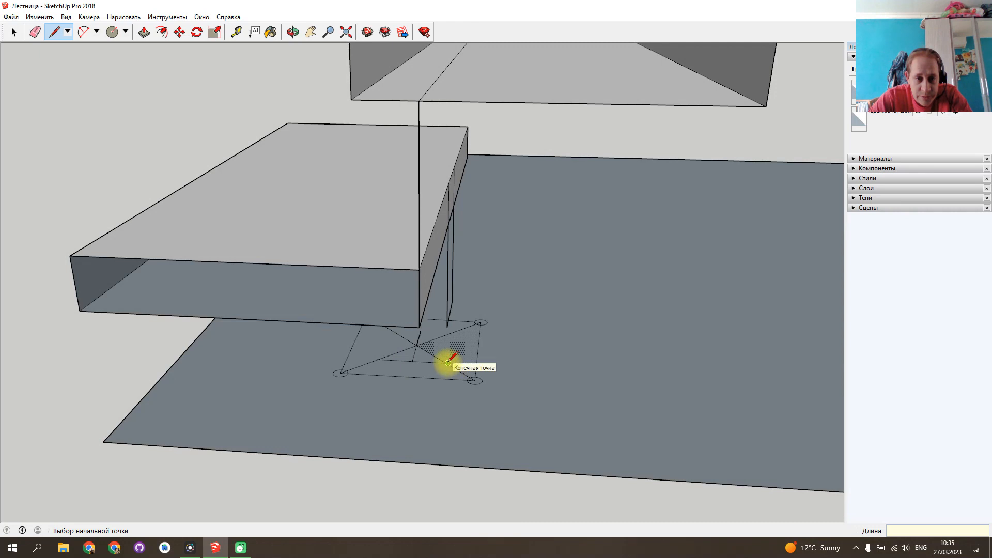
Draw a 40 mm line parallel to the centre line from one end of the perpendicular line, and undo it.
scroll(447, 364, up, 6)
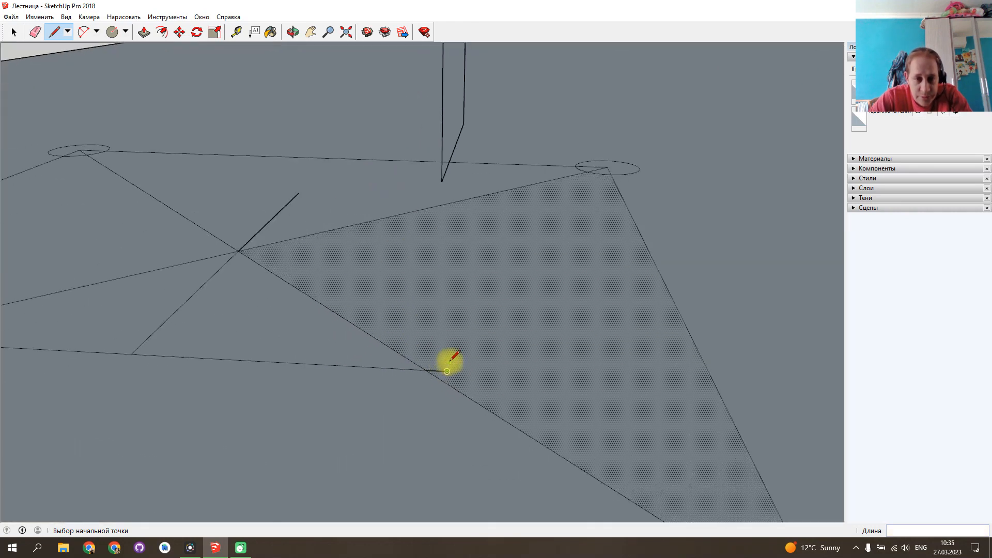
click(448, 371)
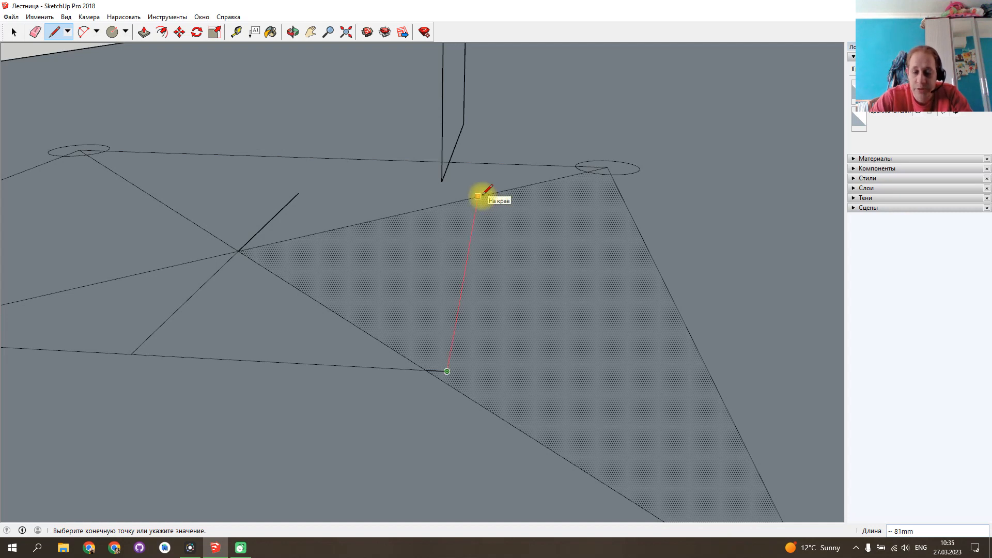
text(40)
key(Return)
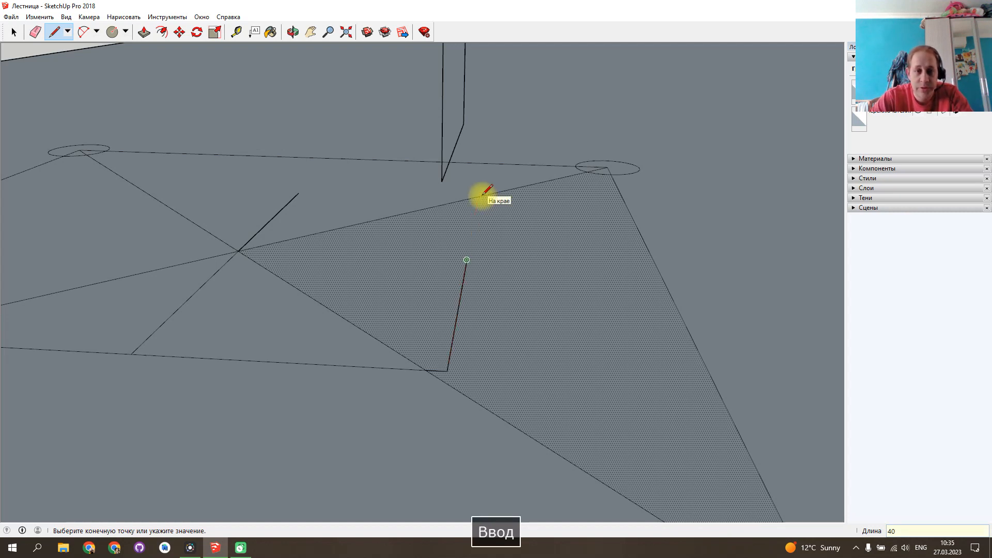
key(ctrl+z)
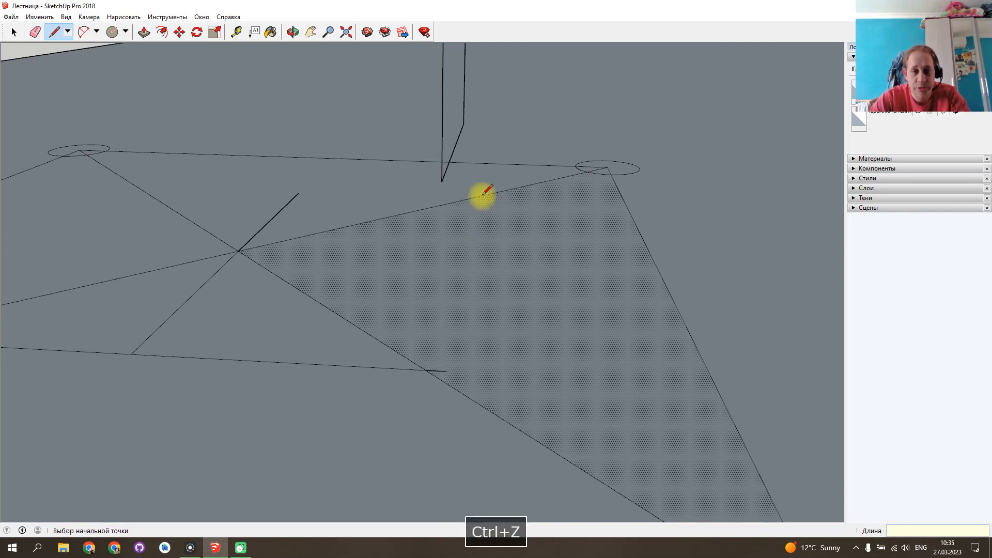
Complete the centred square on the plate by drawing two 80 mm sides and closing it with the last side.
click(447, 371)
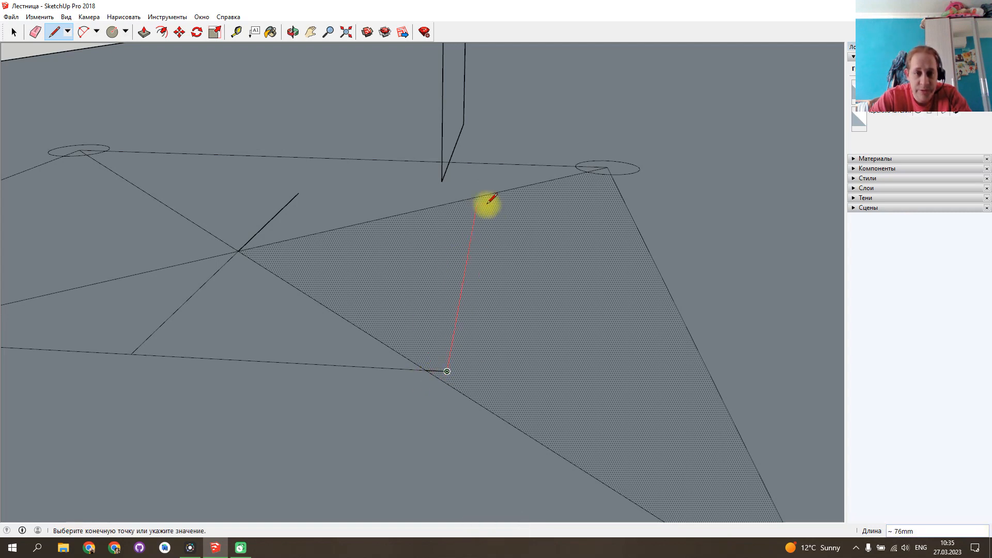
text(80)
key(Return)
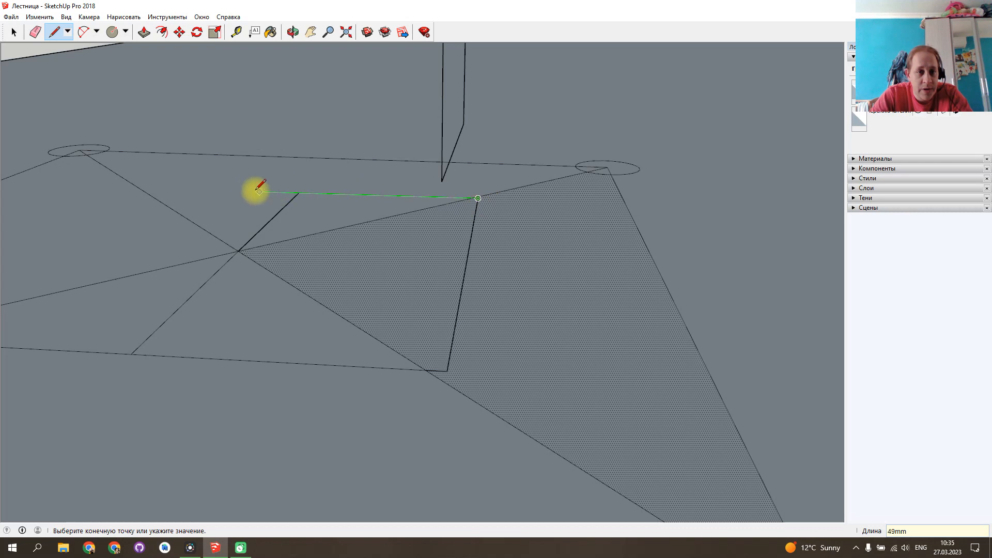
text(80)
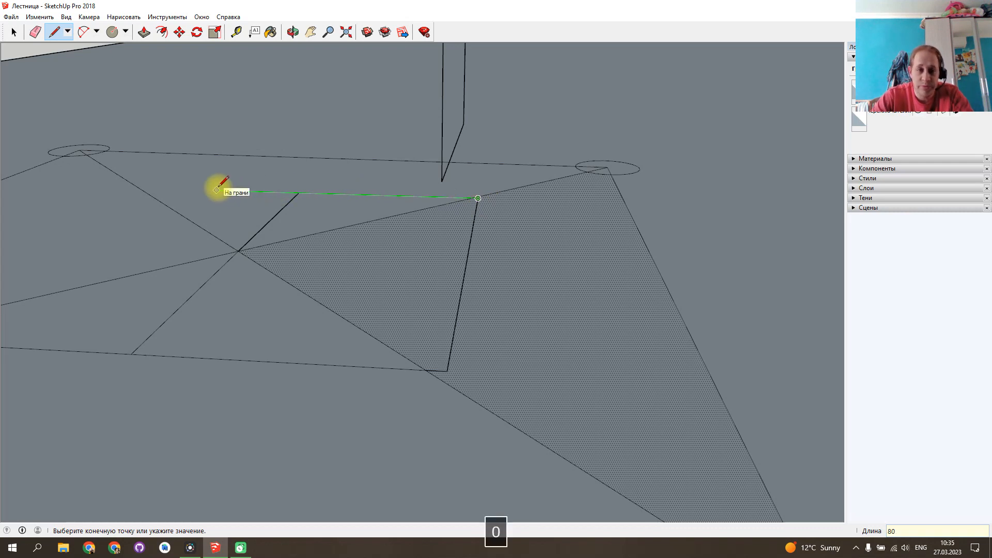
key(Return)
scroll(219, 186, down, 5)
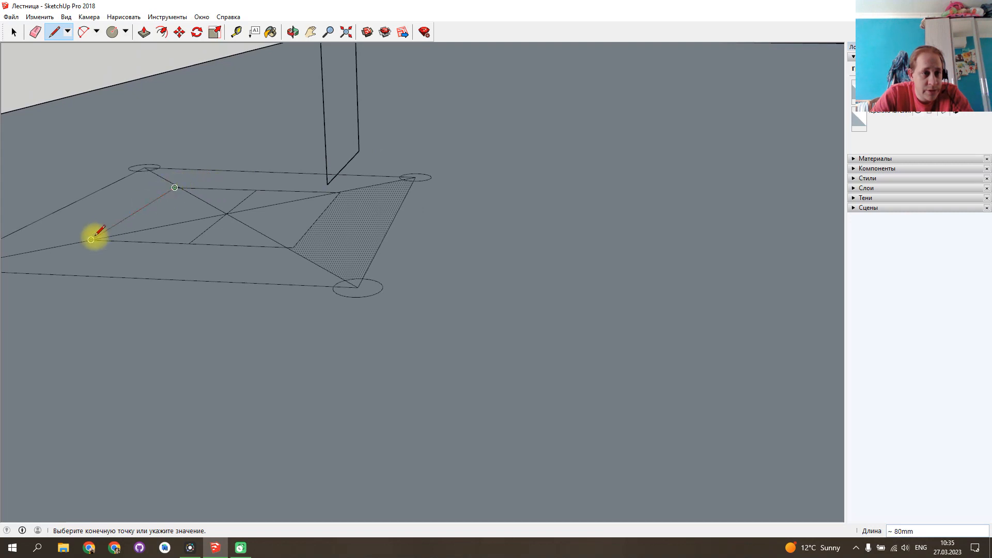
scroll(92, 238, up, 5)
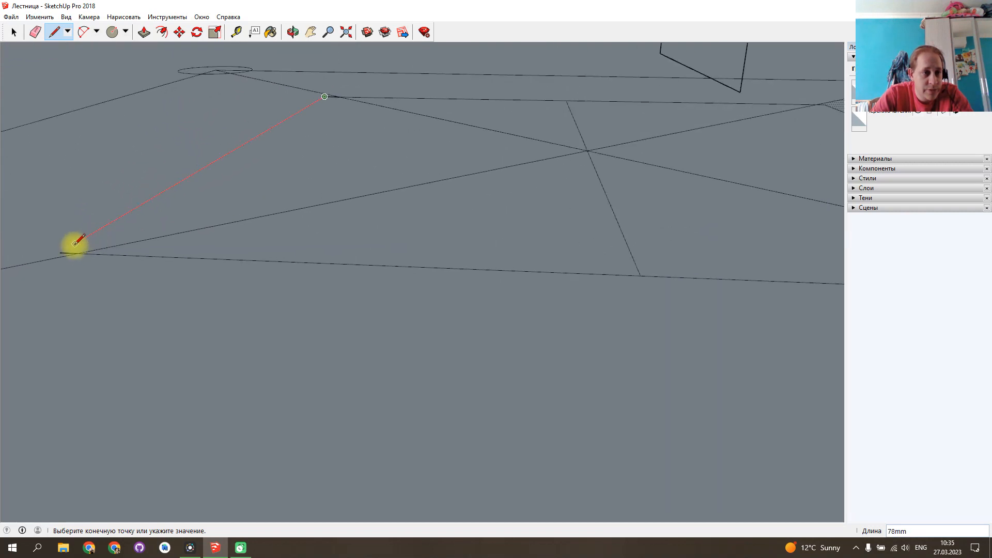
click(59, 253)
scroll(153, 232, down, 4)
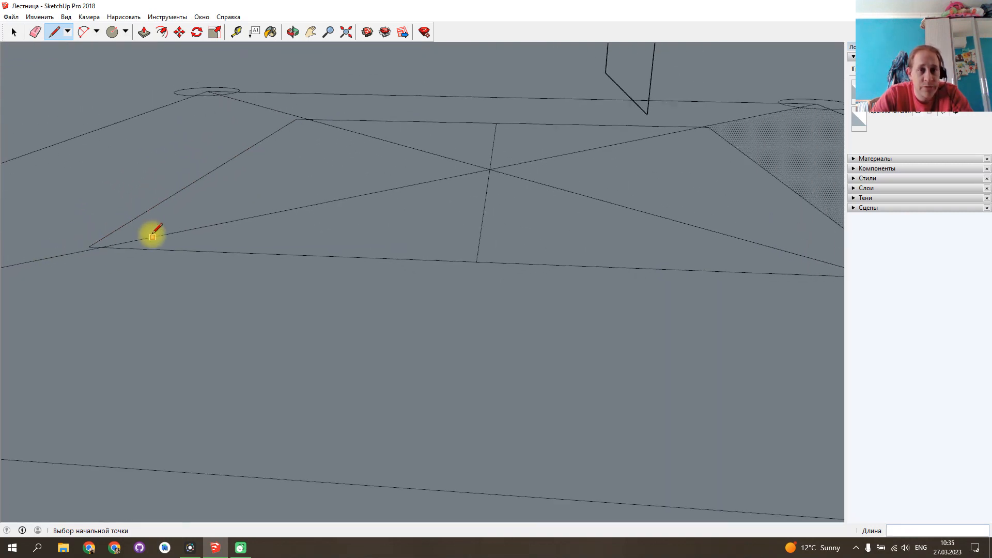
scroll(152, 232, down, 3)
Delete the centre line and diagonal segments inside the 80 mm square, plus one diagonal segment leading to a plate corner.
click(14, 32)
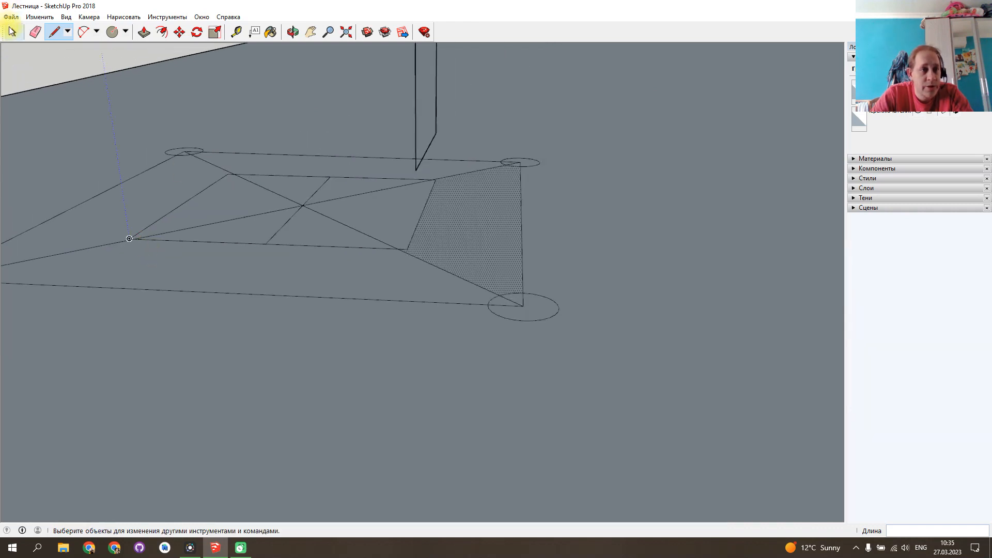
click(209, 165)
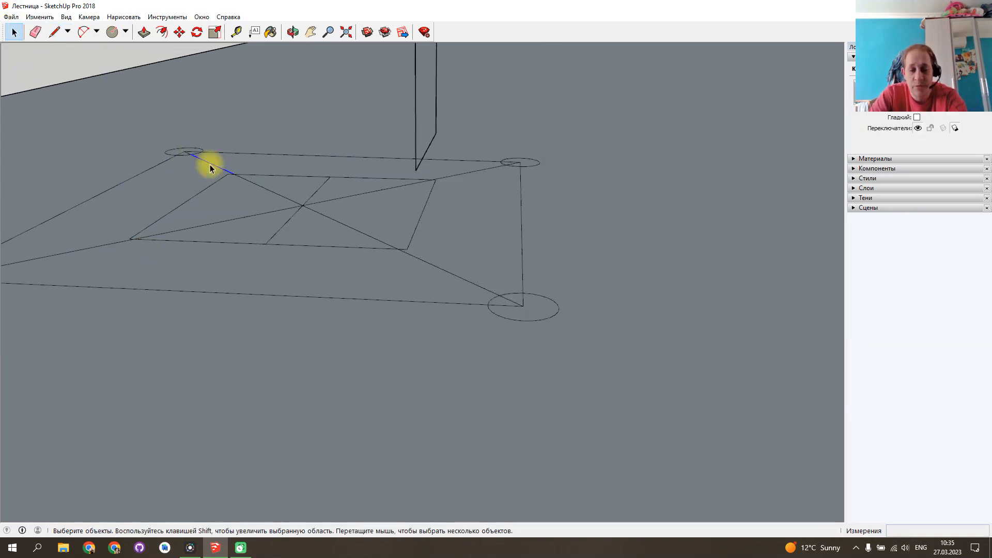
key(Delete)
click(306, 201)
key(Delete)
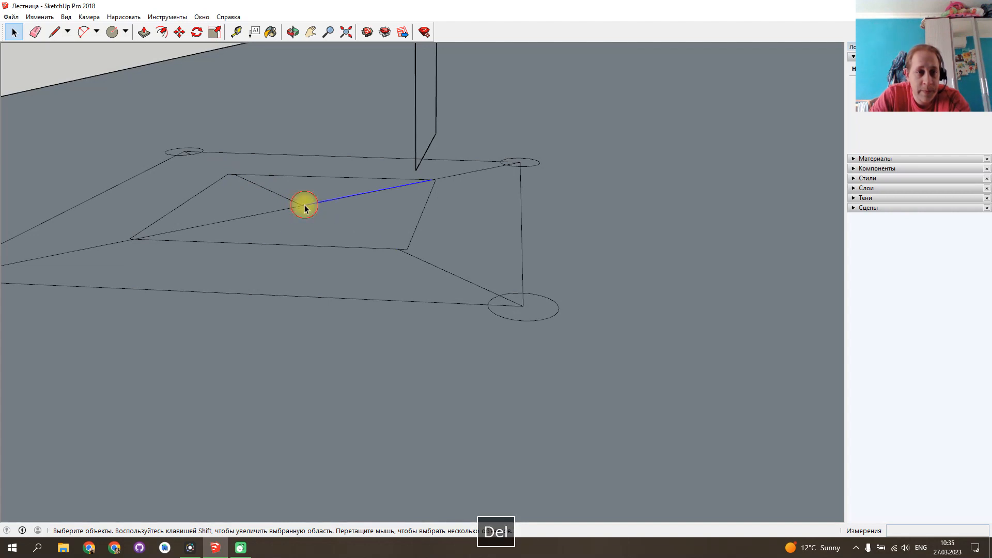
click(299, 203)
key(Delete)
click(297, 207)
key(Delete)
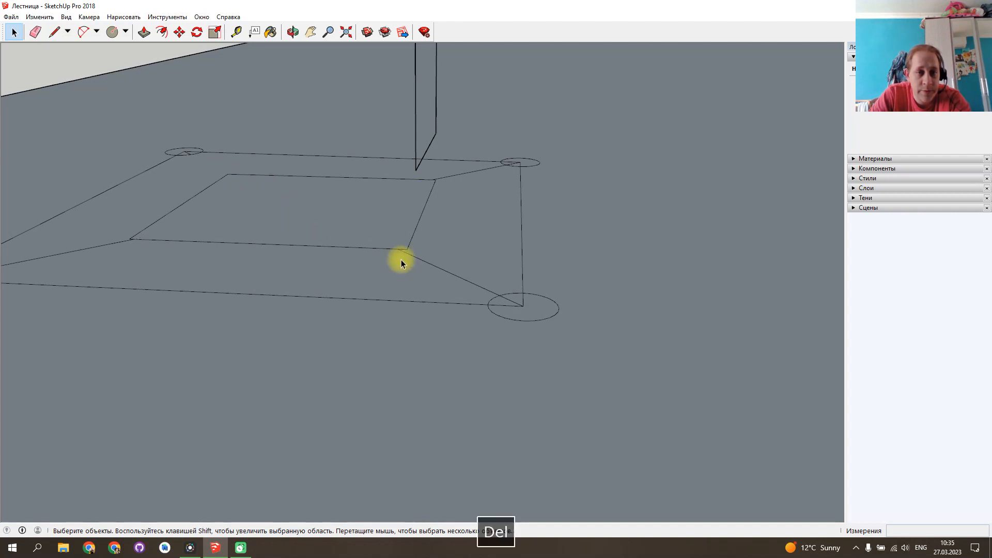
Delete the remaining diagonal segments between the inner square and the plate's corner circles.
click(415, 255)
key(Delete)
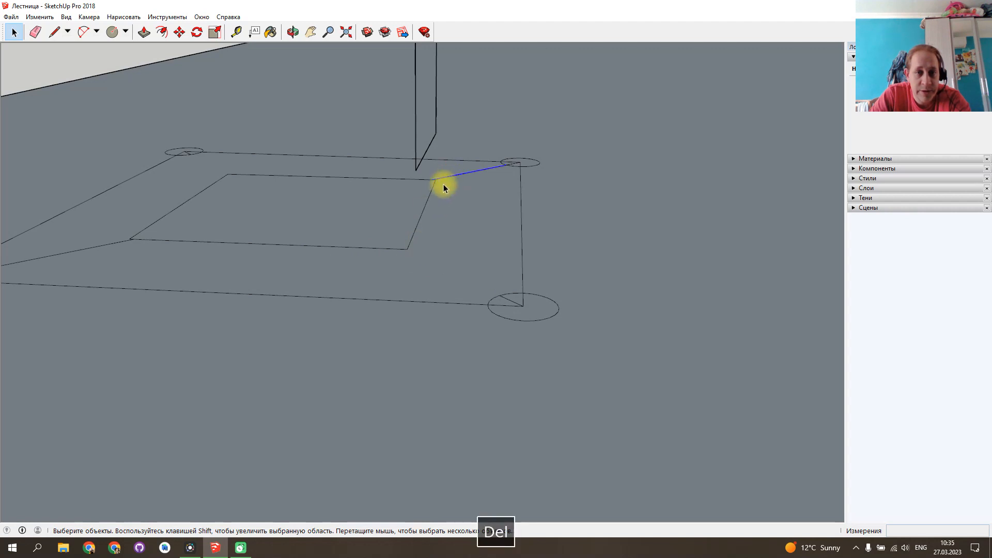
key(Delete)
key(Delete)
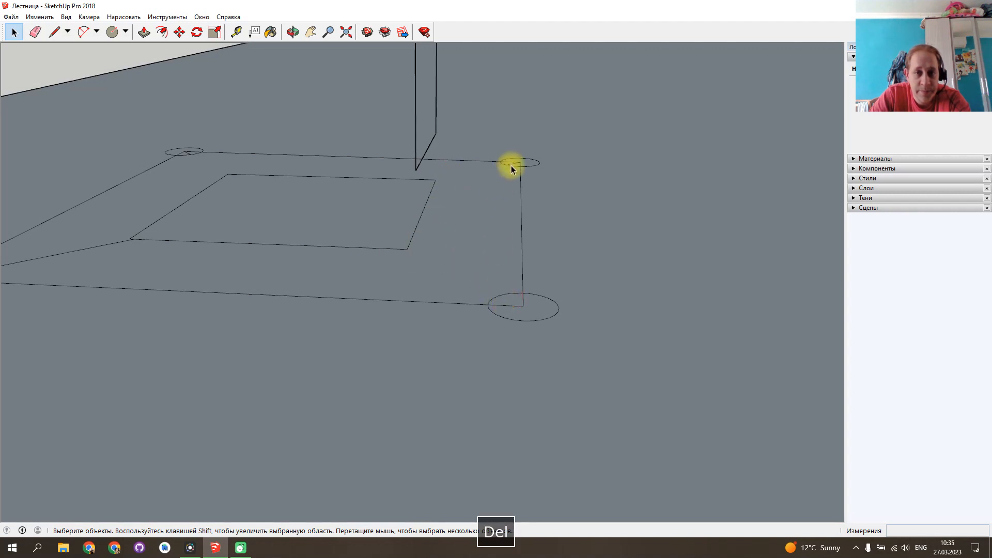
key(Delete)
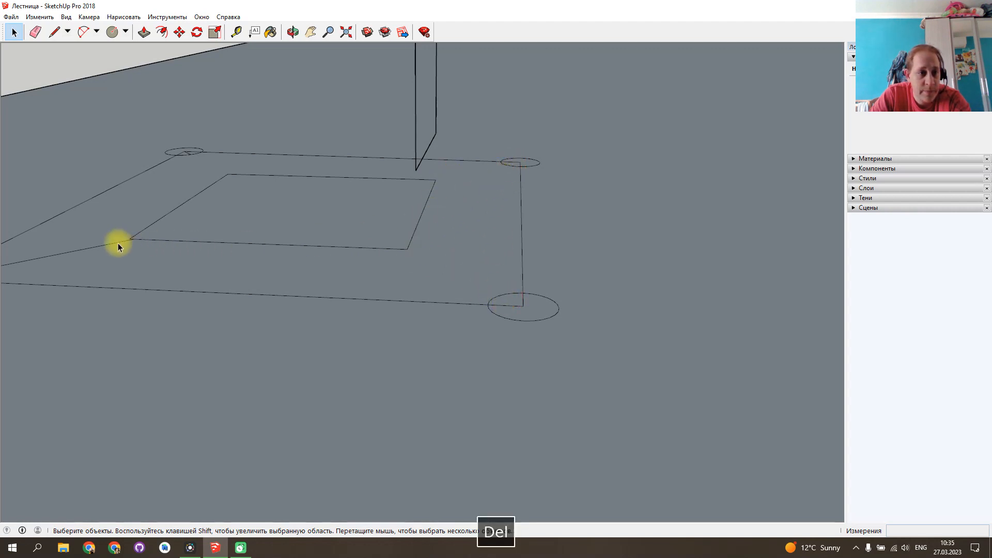
scroll(147, 243, down, 3)
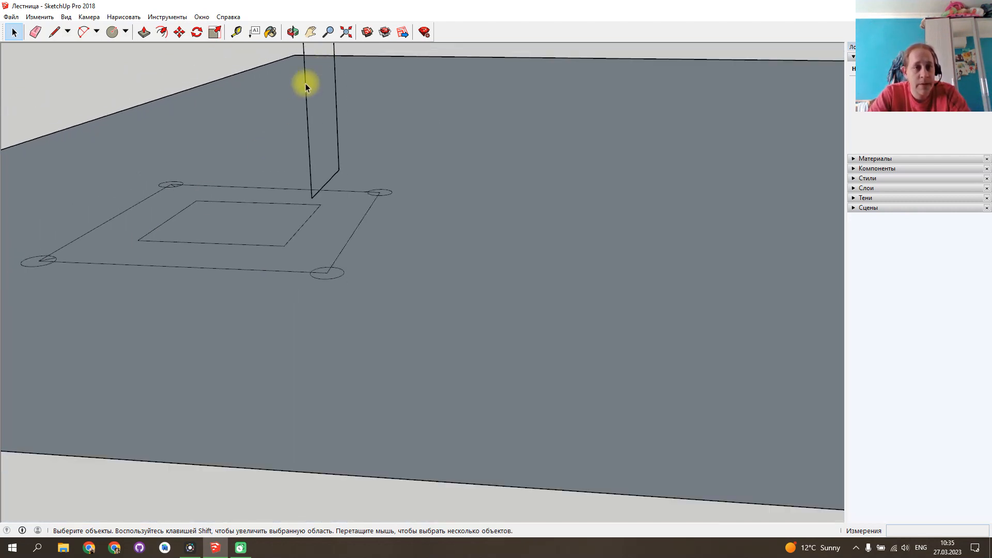
Delete the two leftover vertical lines beside the base plate and the short line joining their lower ends.
click(306, 88)
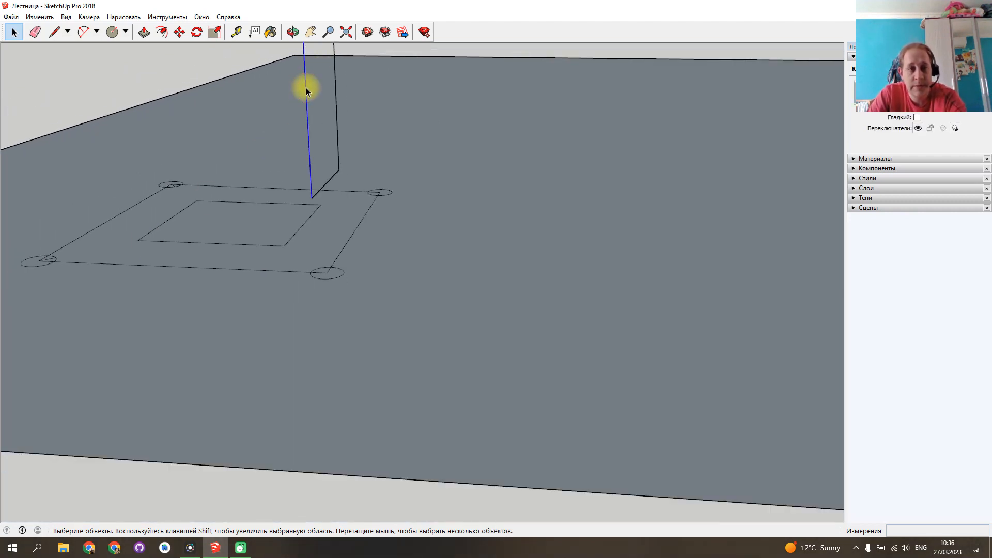
key(Delete)
click(336, 93)
key(Delete)
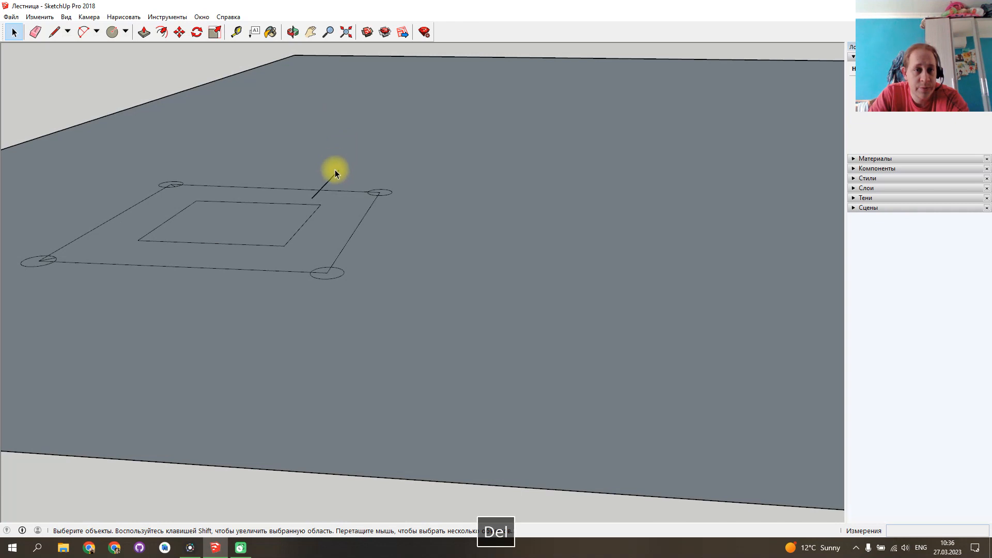
click(320, 197)
key(Delete)
Delete the leftover diagonal stubs inside the plate's two corner circles nearest the staircase.
middle_drag(383, 142, 14, 178)
middle_drag(606, 138, 552, 250)
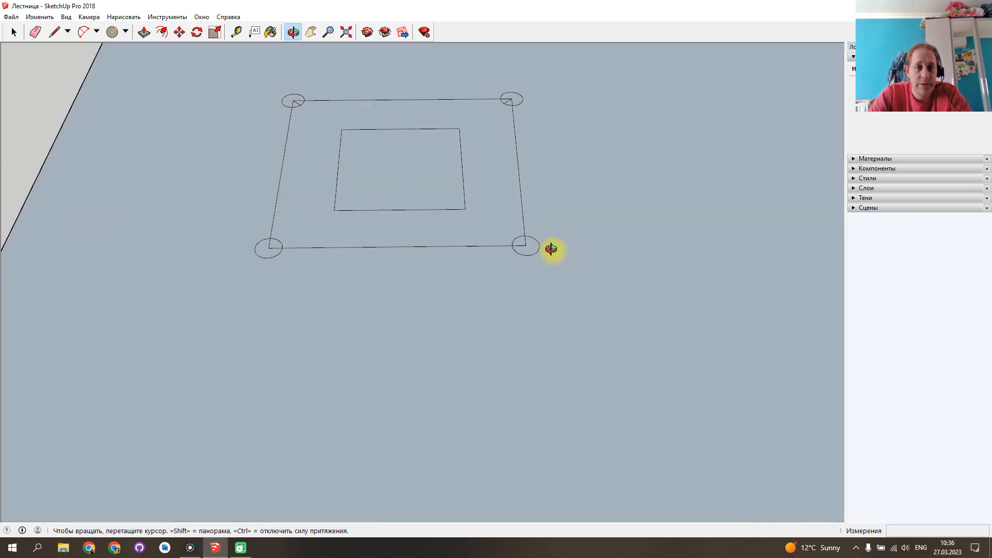
click(296, 107)
key(Delete)
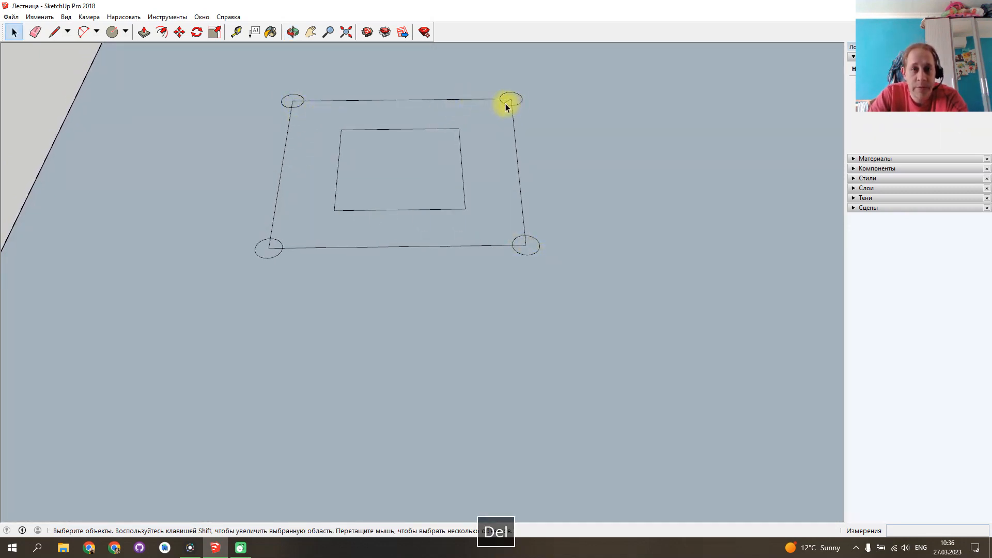
key(Delete)
Delete the two leftover vertical lines on the front face of the lowest tread.
scroll(529, 151, down, 6)
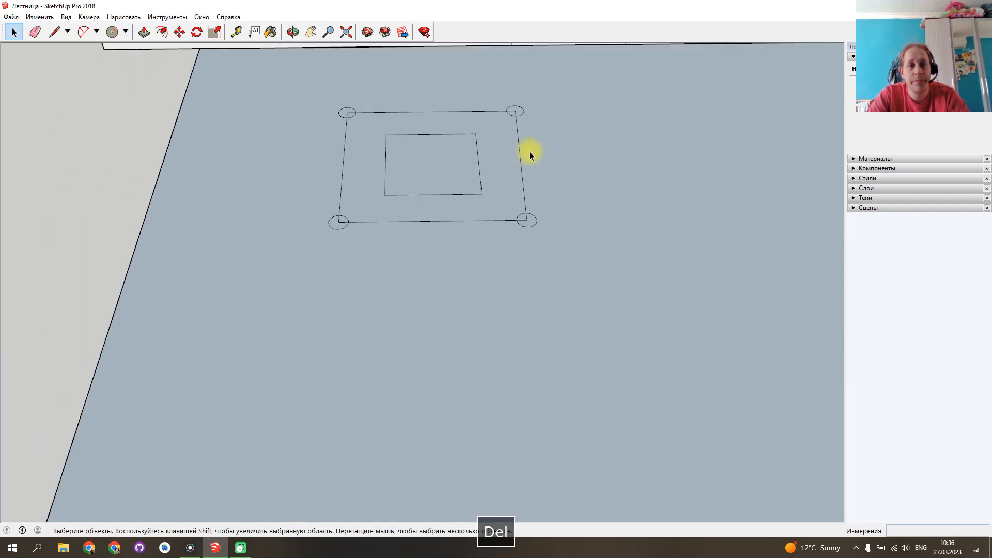
middle_drag(567, 150, 531, 108)
click(528, 105)
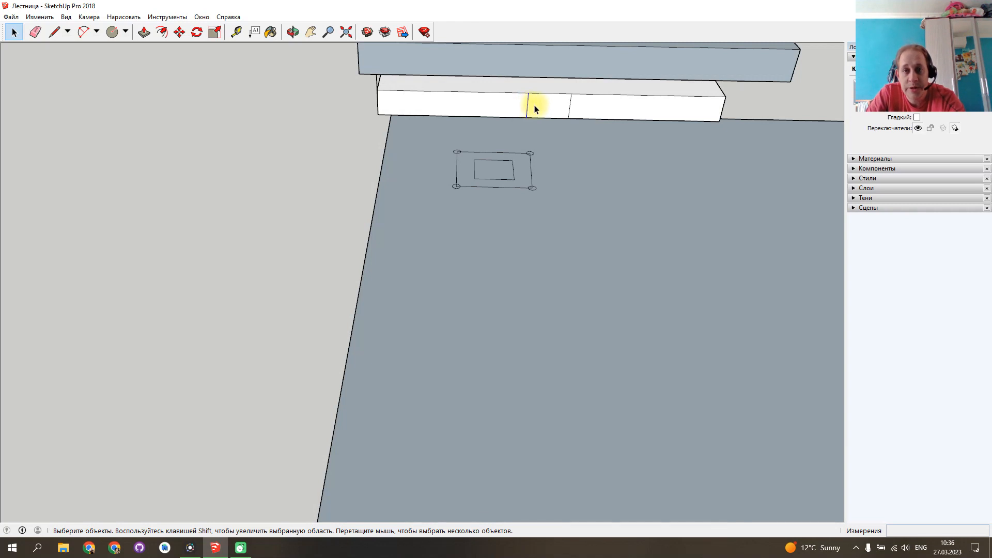
key(Delete)
click(570, 109)
key(Delete)
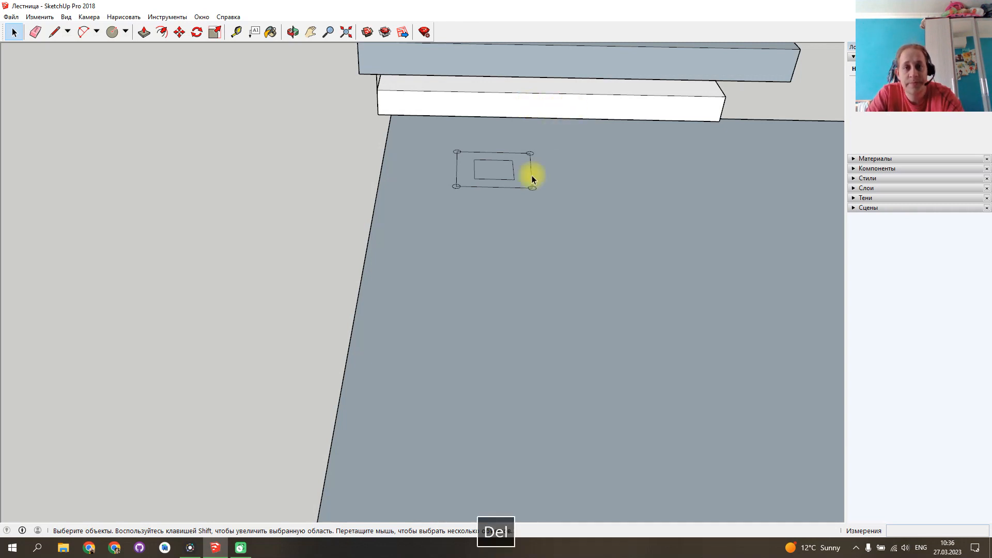
Start drawing a line from a corner of the inner 80 mm square on the plate.
middle_drag(543, 173, 539, 129)
scroll(539, 133, up, 1)
scroll(459, 168, up, 5)
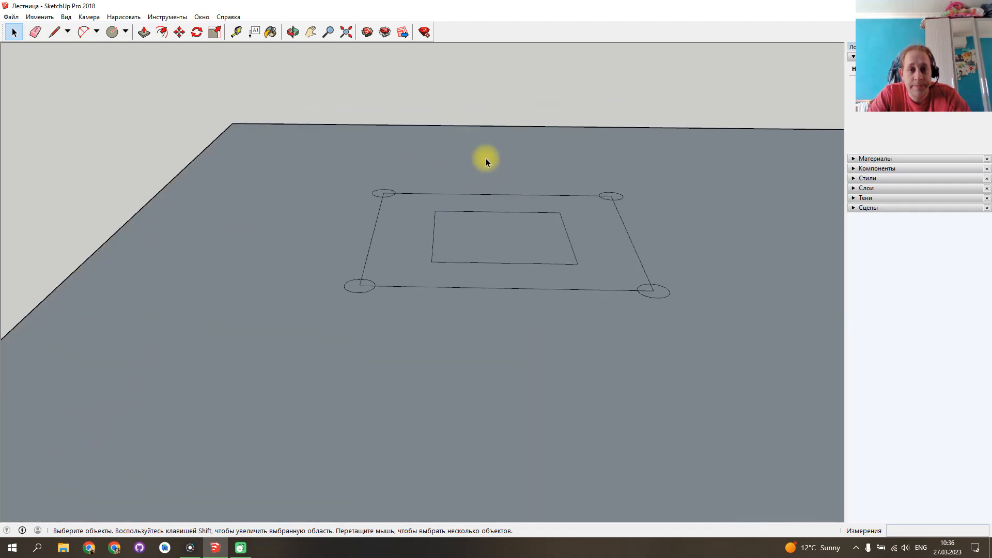
scroll(486, 162, down, 4)
middle_drag(492, 150, 495, 253)
click(54, 32)
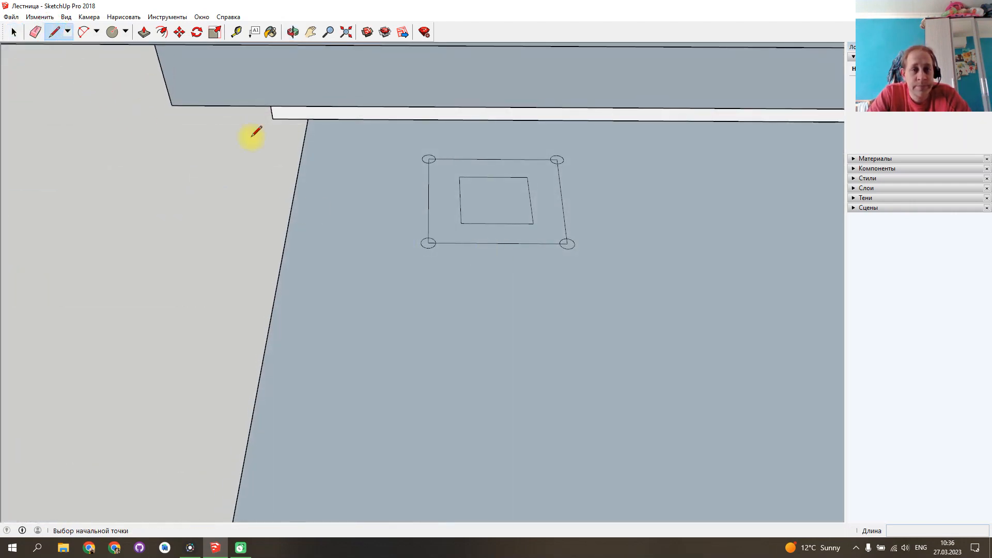
click(461, 223)
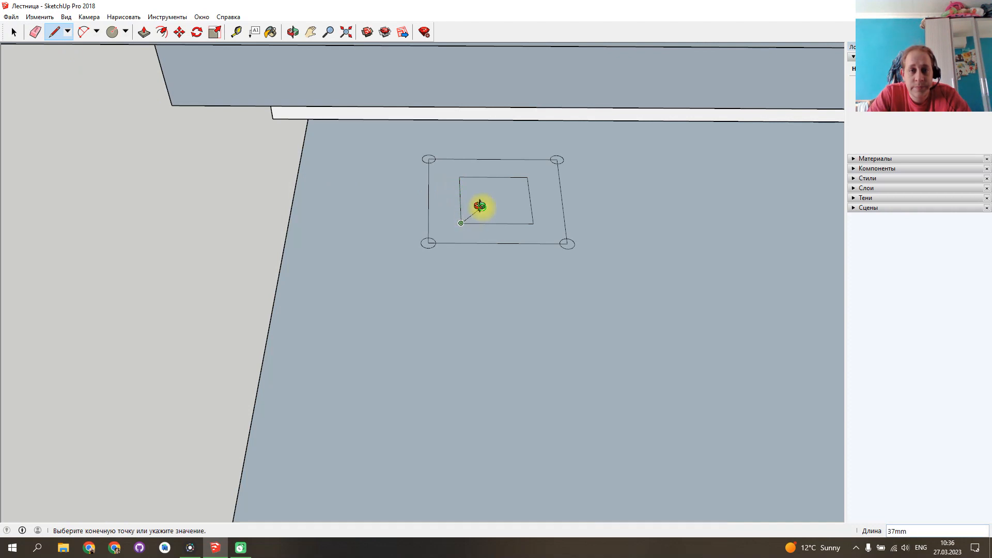
Measure the distance from the base plate's side to the floor's edge and inspect the post under the tread.
click(498, 350)
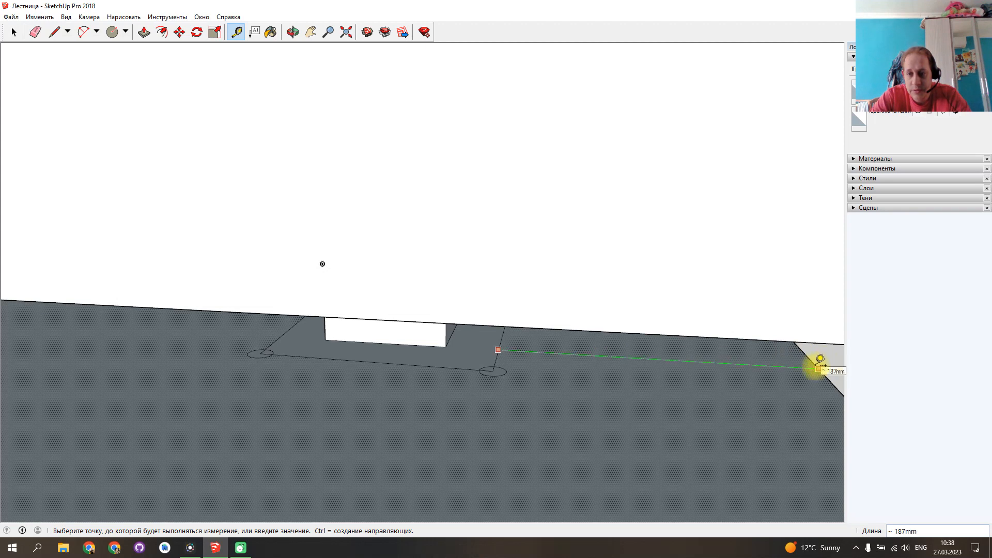
key(Escape)
scroll(650, 380, up, 5)
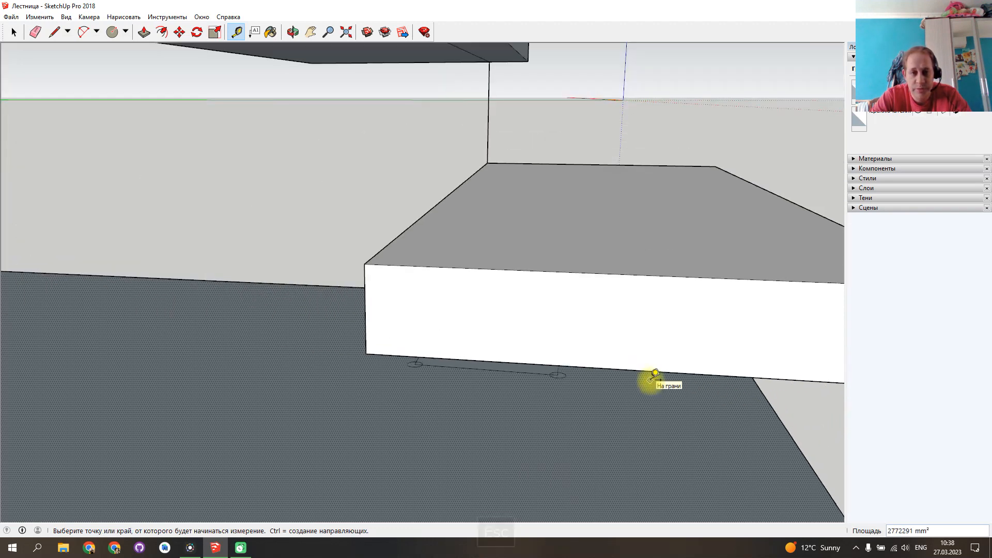
mouse_move(652, 376)
shift+middle_down()
mouse_move(844, 377)
mouse_move(869, 366)
mouse_move(830, 341)
mouse_move(837, 329)
shift+middle_up()
middle_drag(525, 334, 815, 361)
key(t)
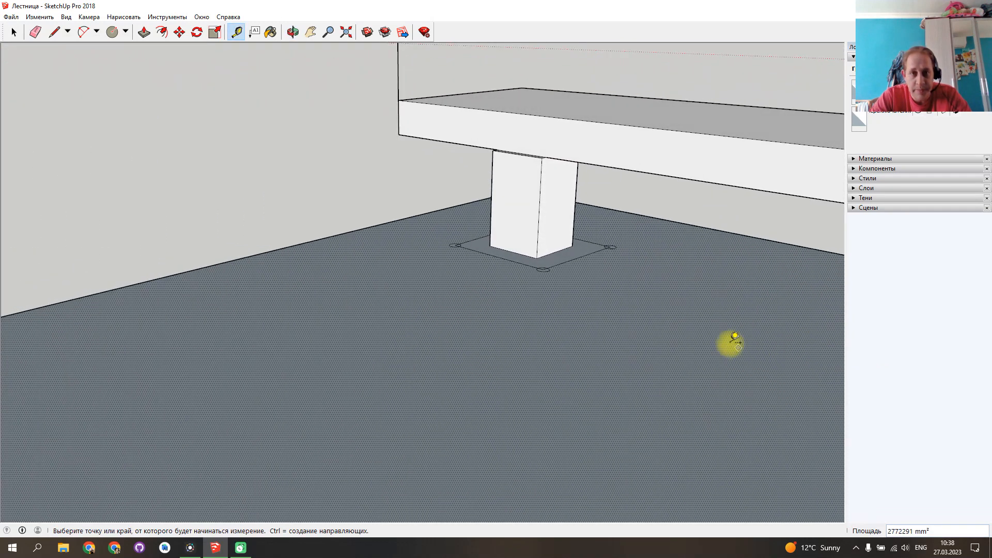
Undo the faces of the post so that only its four vertical edges and the square profile remain.
key(ctrl+z)
key(ctrl+z)
key(ctrl+z)
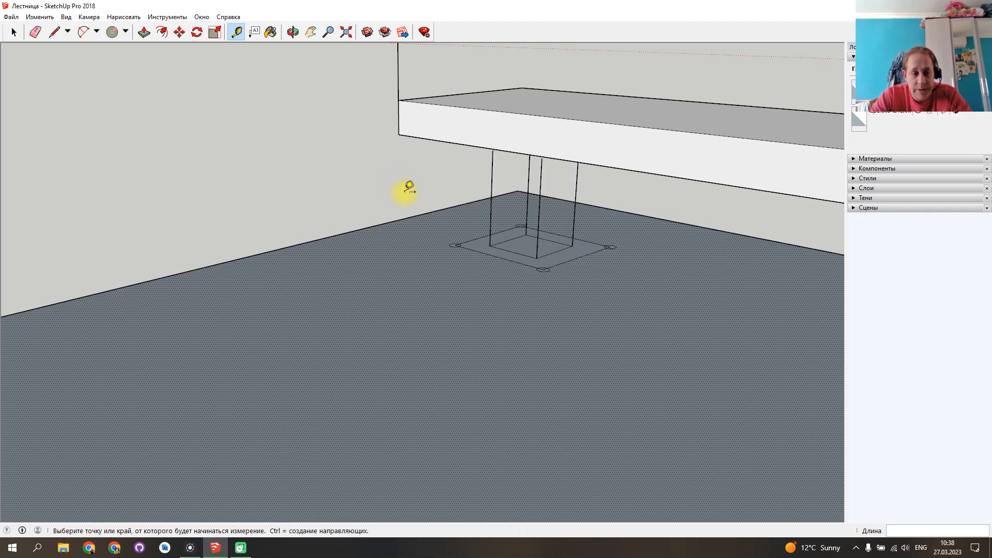
click(15, 33)
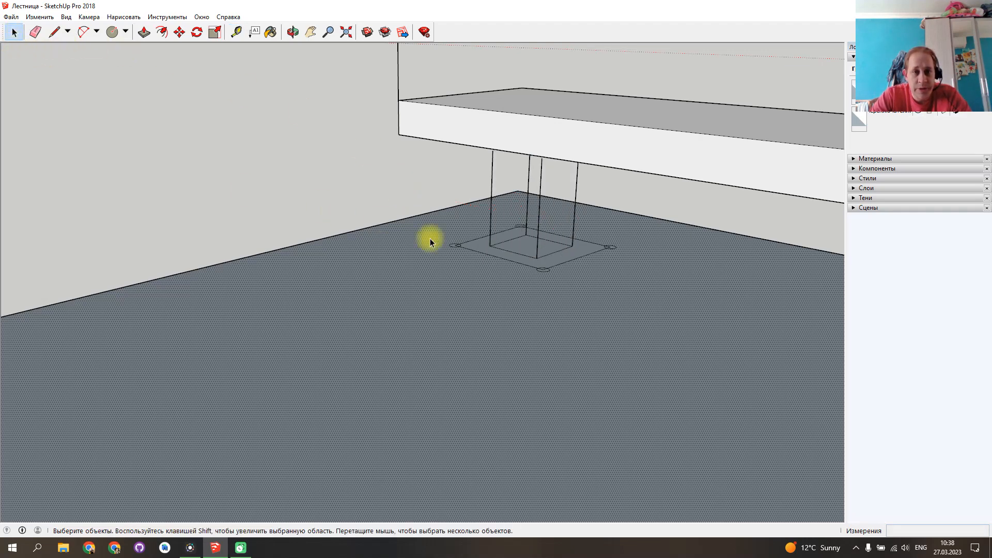
Draw a 375 mm line along the floor's edge, starting from the floor corner beside the lowest tread.
middle_drag(350, 211, 796, 284)
mouse_move(215, 339)
middle_down()
mouse_move(413, 342)
mouse_move(199, 224)
middle_up()
click(54, 32)
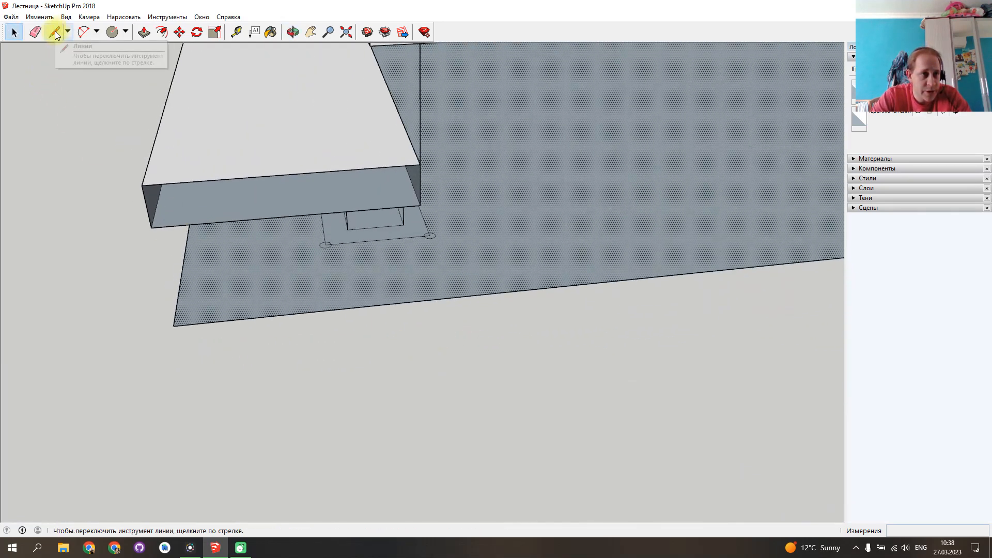
click(173, 326)
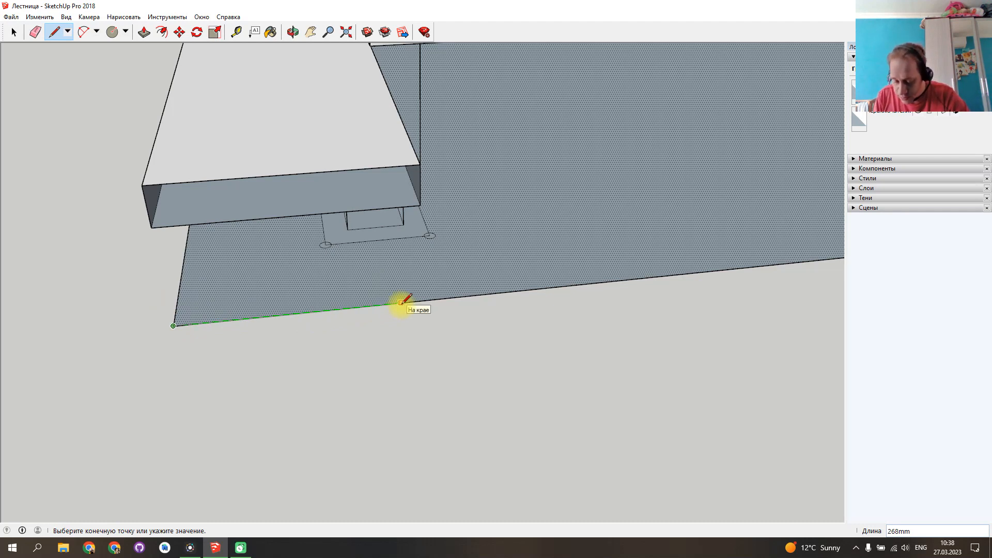
text(375)
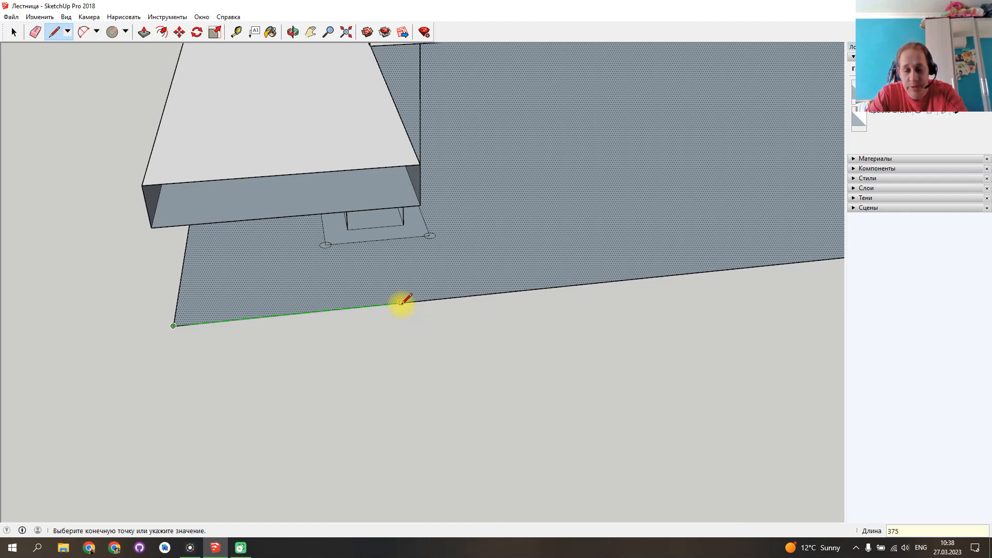
key(Return)
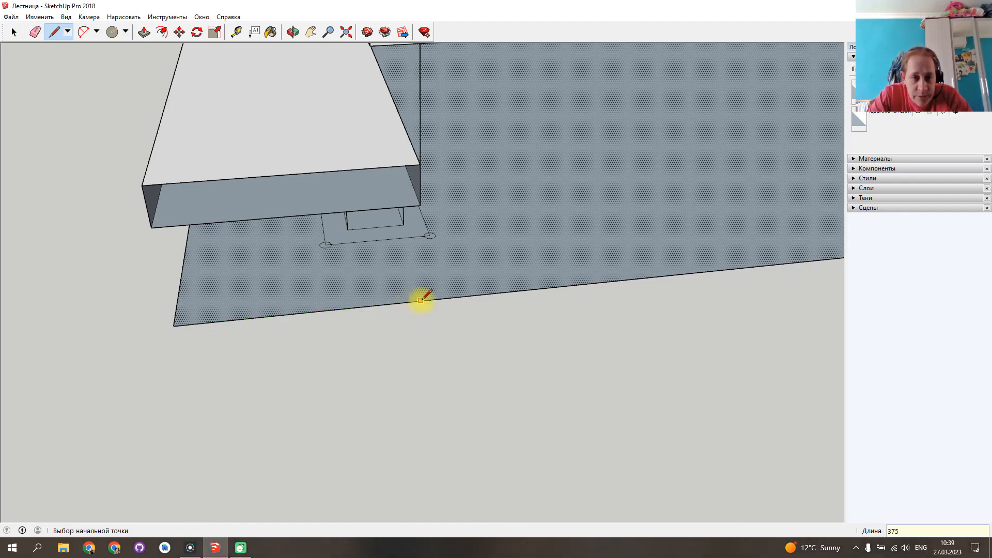
Draw a line across the floor from the 375 mm point on its edge, perpendicular to that edge and past the plate.
click(347, 308)
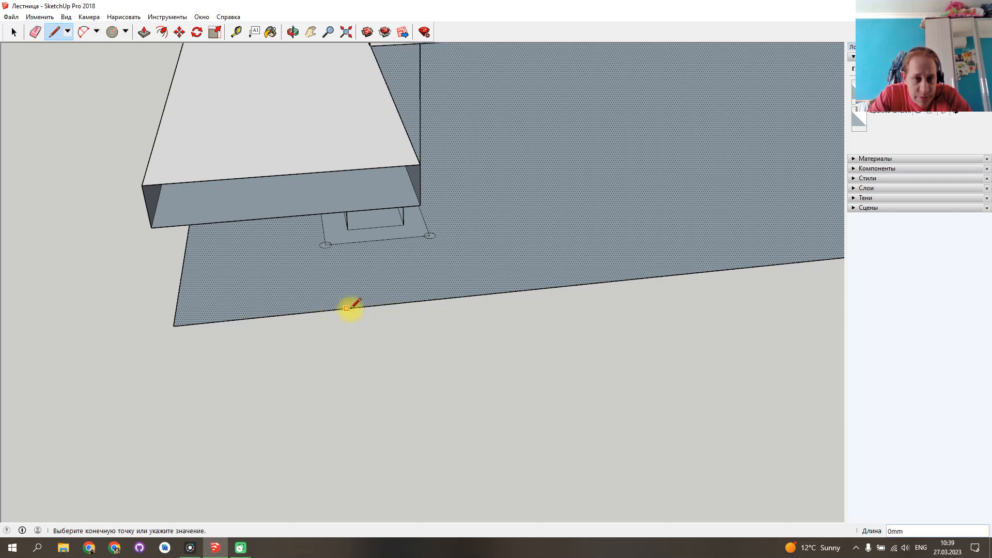
key(Escape)
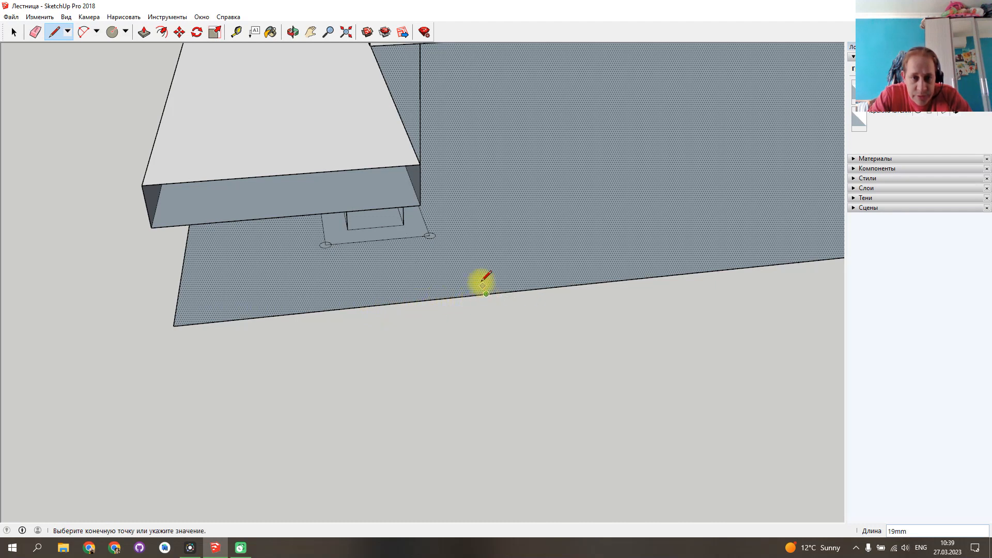
click(413, 124)
click(14, 32)
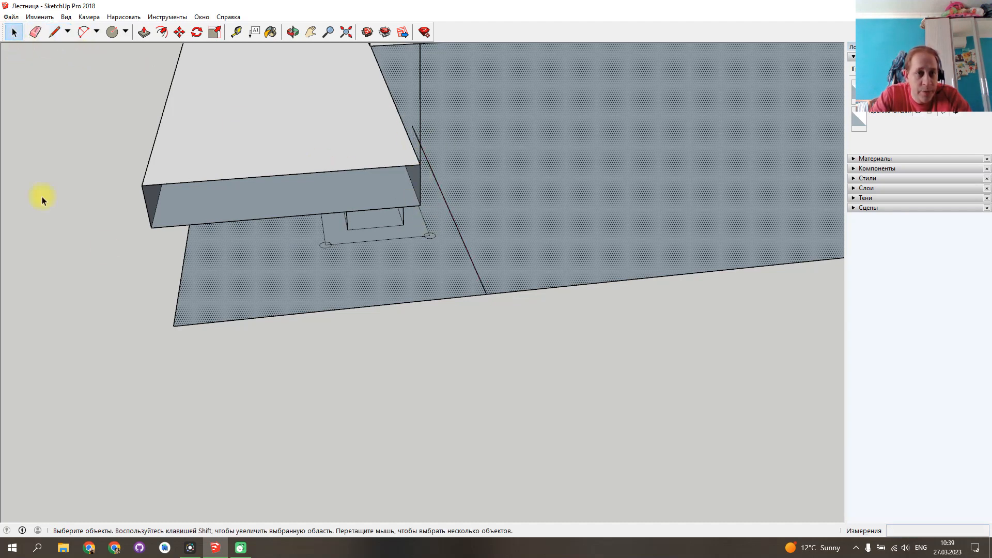
Delete the four vertical post edges standing on the inner 80 mm square.
middle_drag(460, 331, 177, 303)
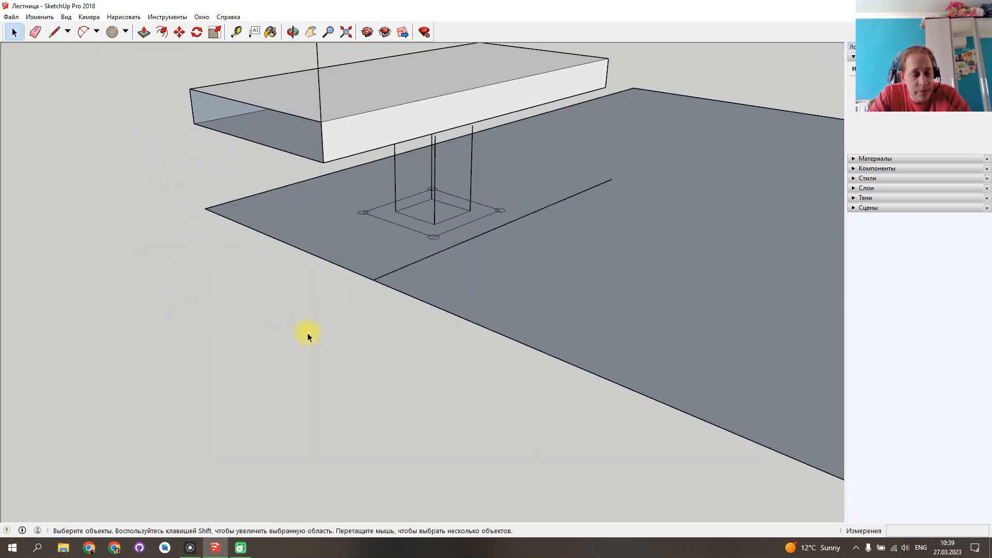
click(436, 142)
key(Delete)
key(Delete)
click(432, 156)
key(Delete)
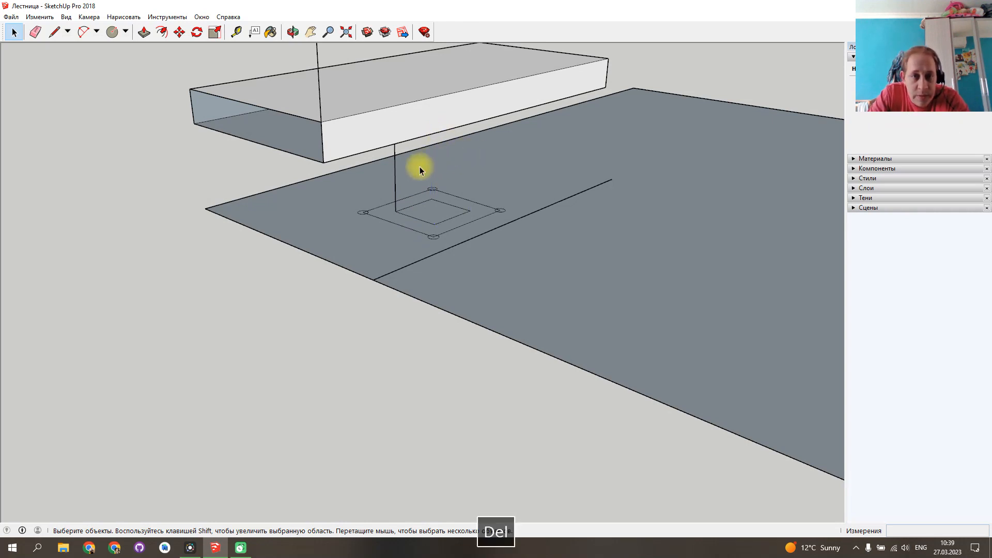
key(Delete)
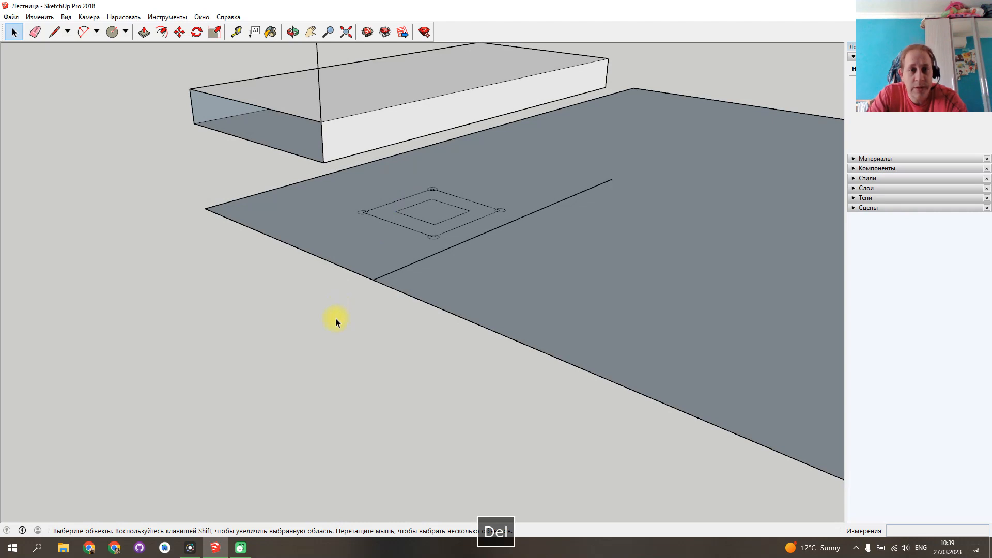
Cut the whole base plate outline with its circles and inner square, and paste it on the other side of the perpendicular line.
middle_drag(365, 196, 525, 206)
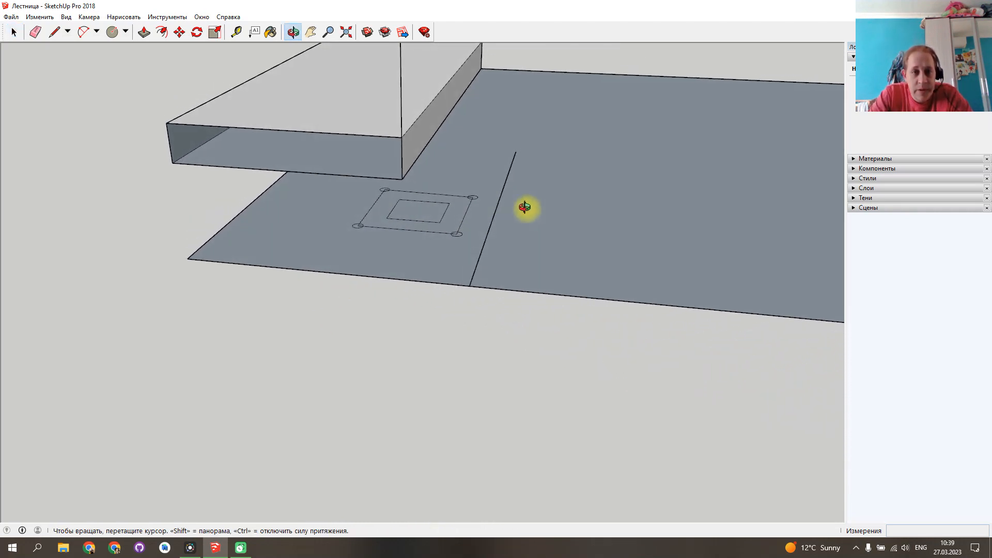
drag(348, 181, 482, 241)
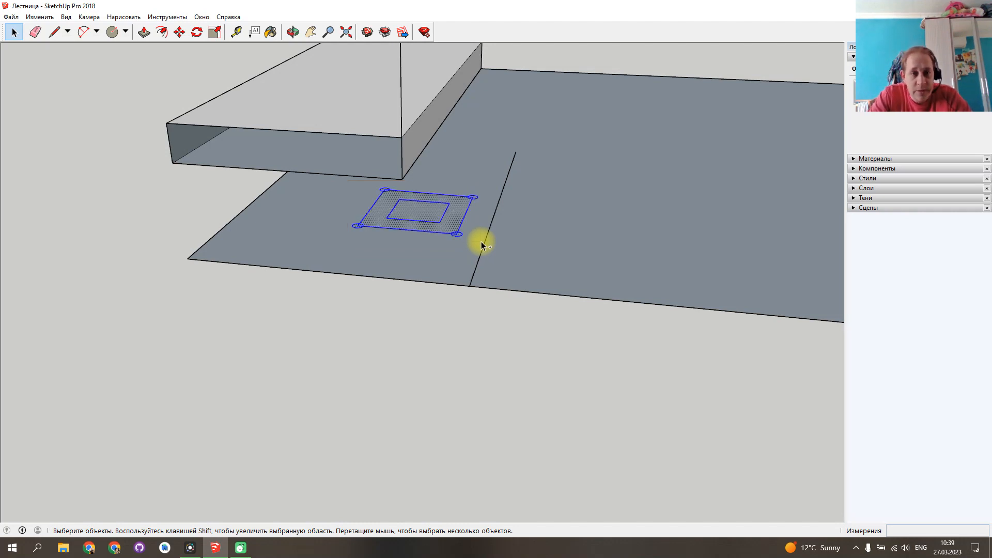
key(ctrl+x)
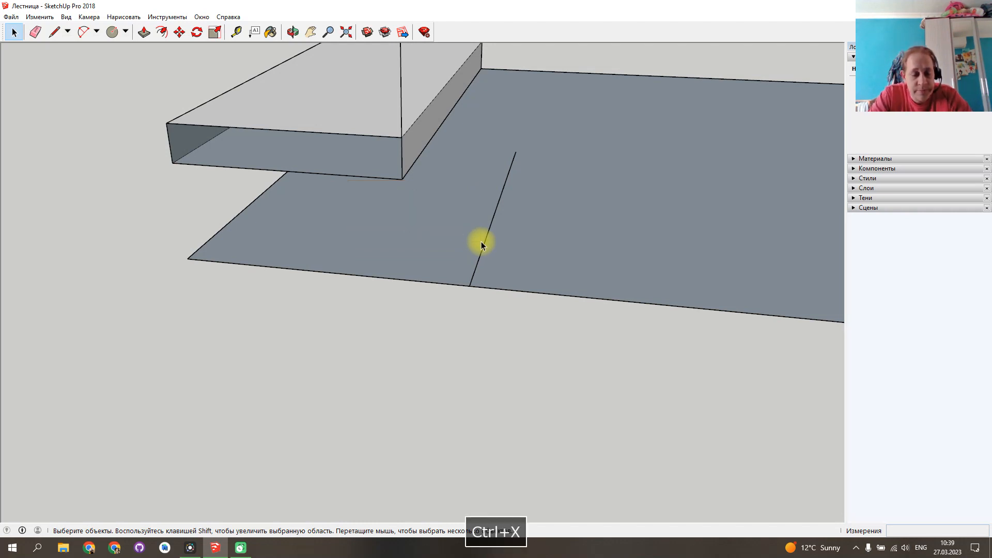
key(ctrl+v)
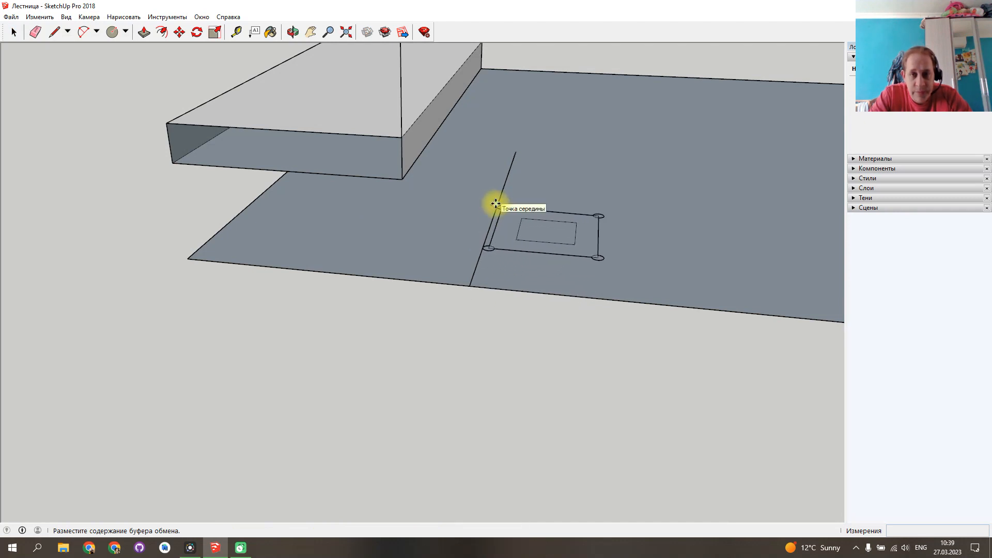
scroll(496, 204, up, 5)
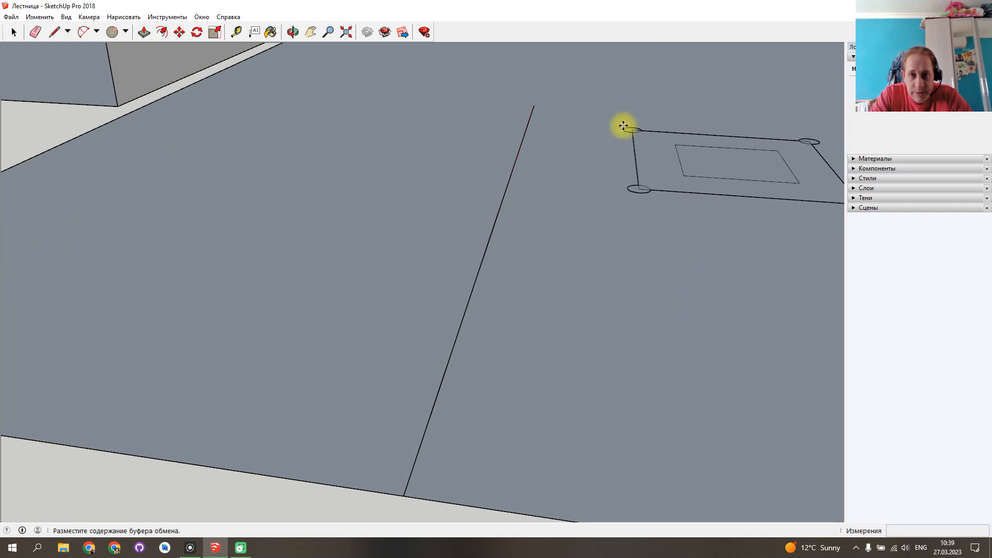
click(631, 116)
Clear the selection and select the inner square face of the pasted base plate.
click(12, 34)
click(295, 423)
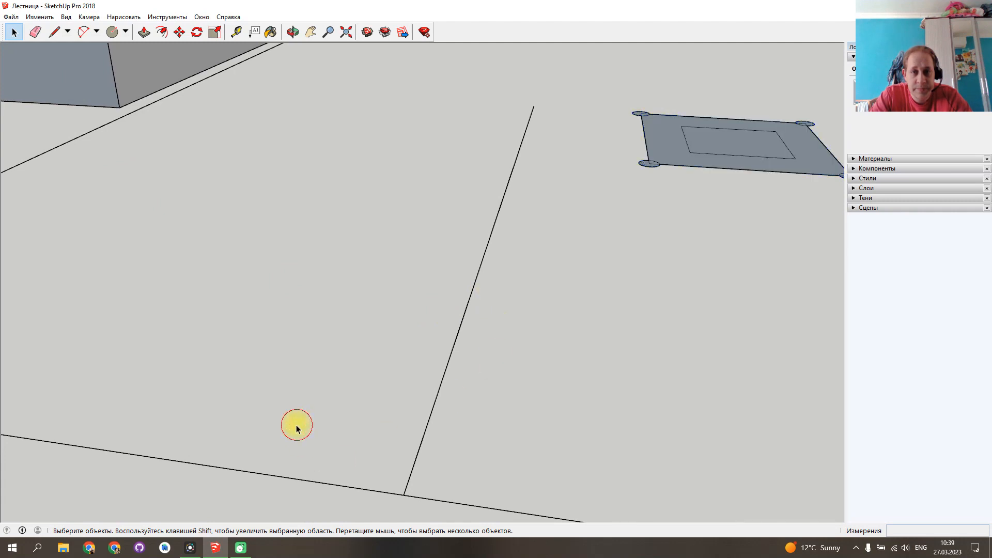
scroll(477, 327, down, 2)
click(329, 362)
scroll(332, 362, down, 2)
click(314, 325)
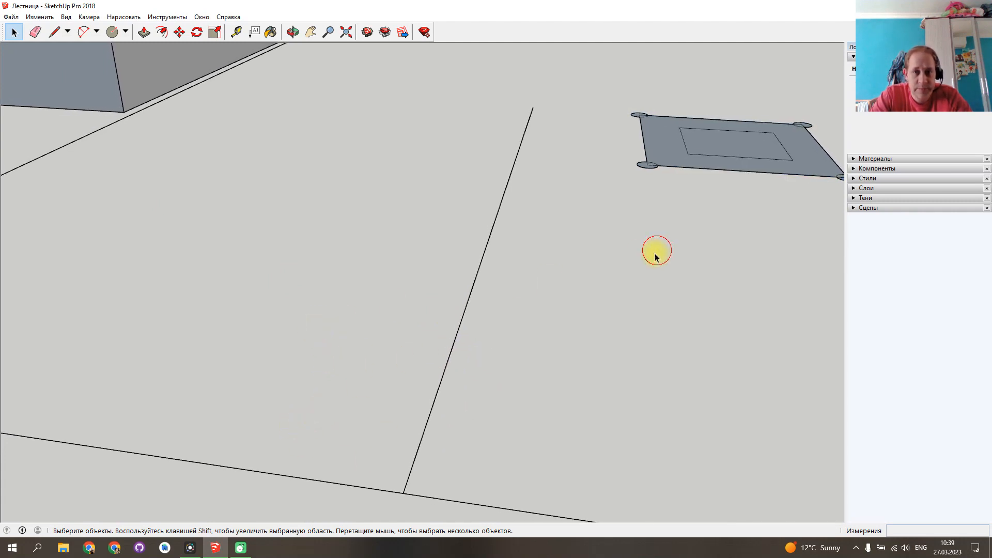
click(700, 139)
scroll(588, 299, down, 3)
scroll(587, 299, down, 3)
middle_drag(636, 316, 305, 333)
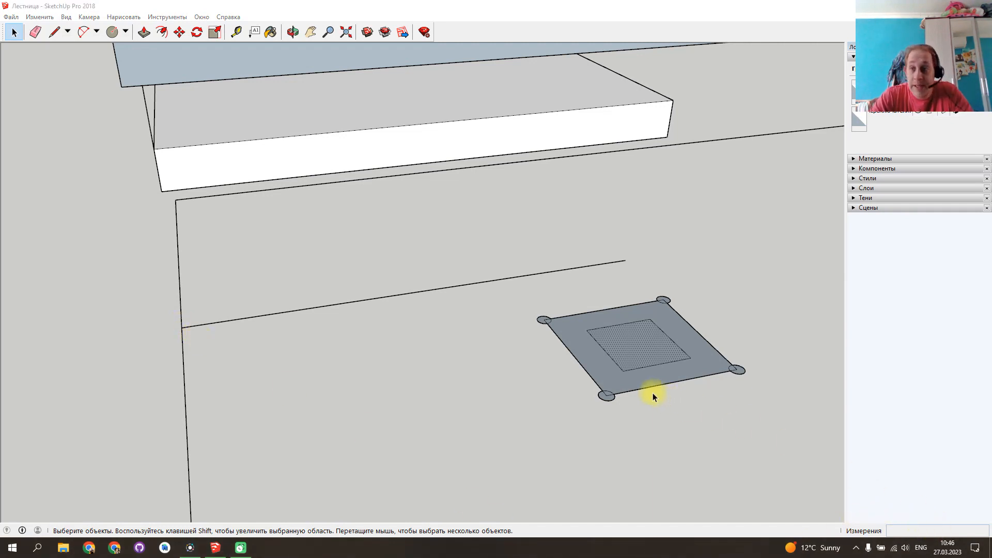
Mark the point 250 mm along the floor line from the floor edge and draw a short perpendicular line from it towards the tread.
click(54, 32)
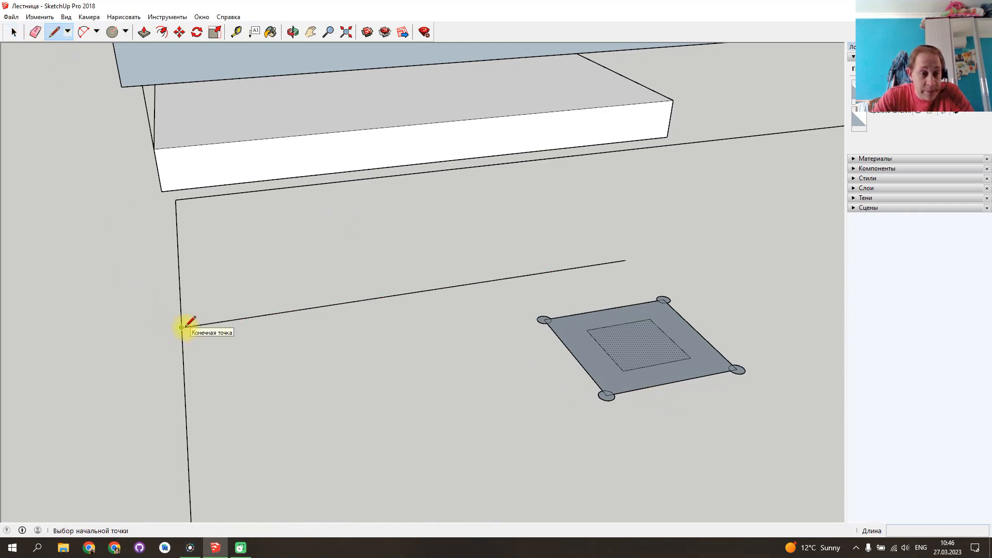
click(182, 326)
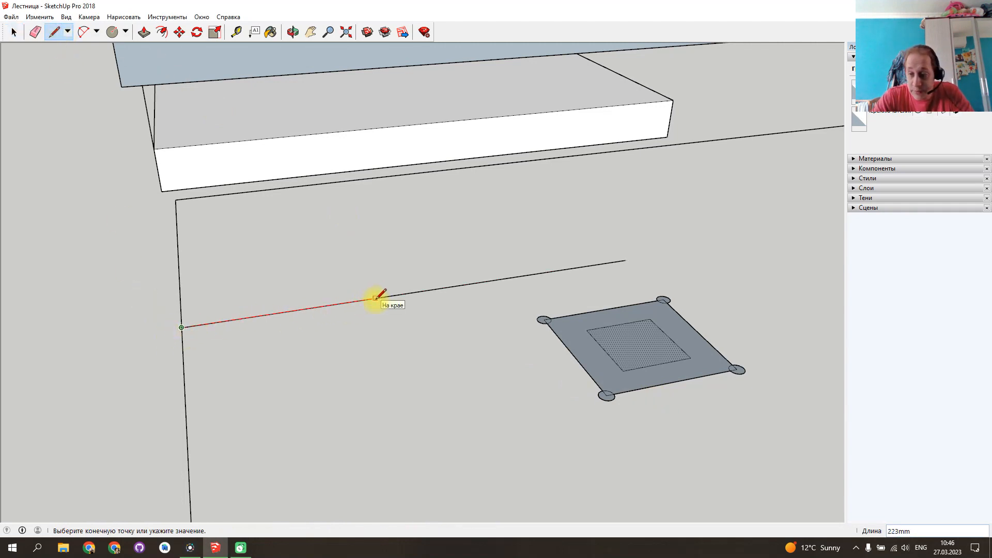
text(250)
key(Return)
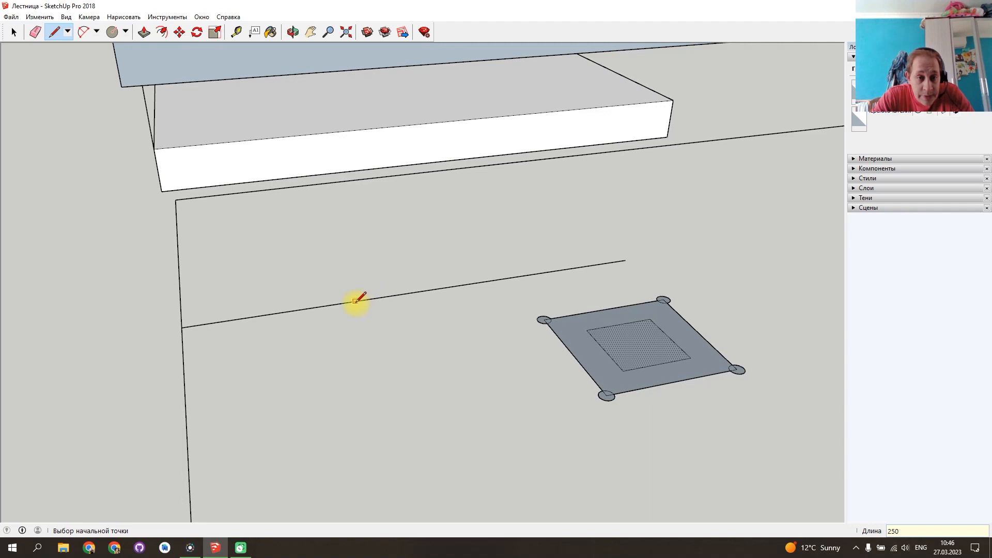
click(397, 295)
click(370, 244)
key(space)
key(o)
drag(399, 305, 305, 268)
key(space)
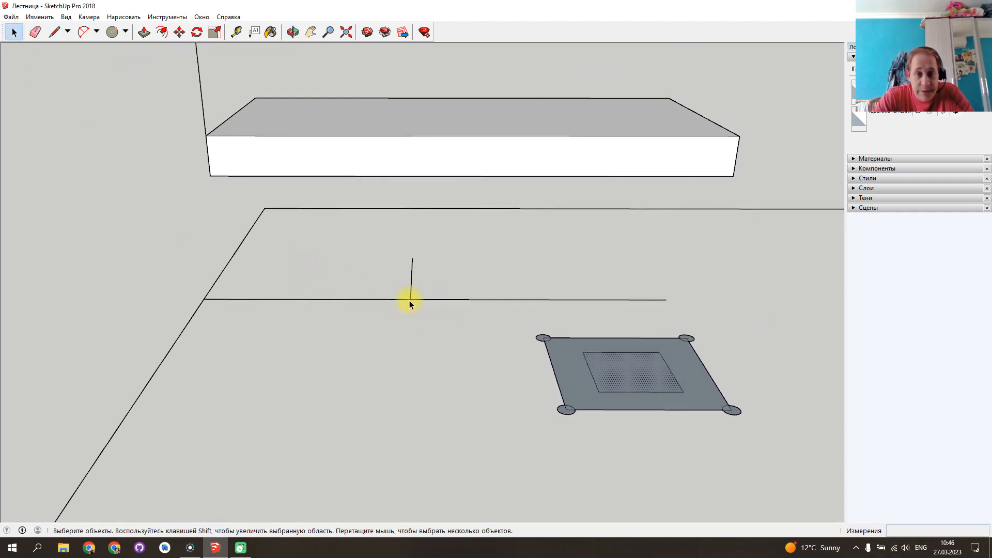
Move the whole base plate outline so its near corner sits where the short line meets the floor line.
drag(513, 324, 745, 460)
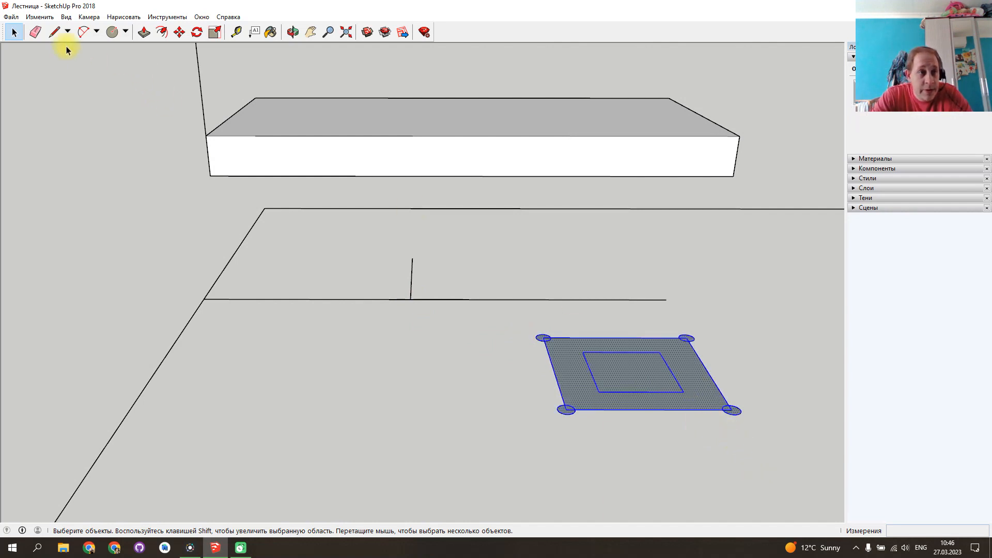
click(179, 32)
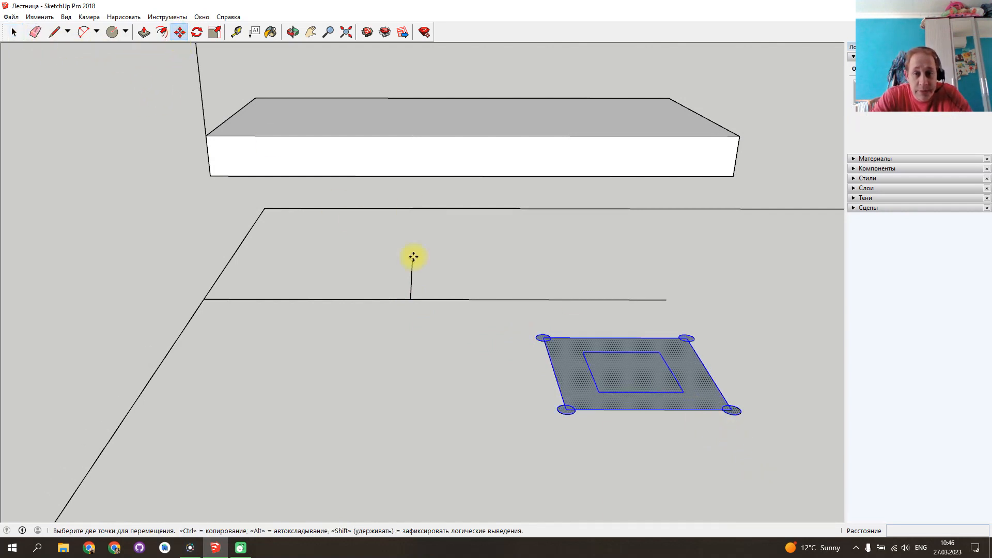
click(545, 337)
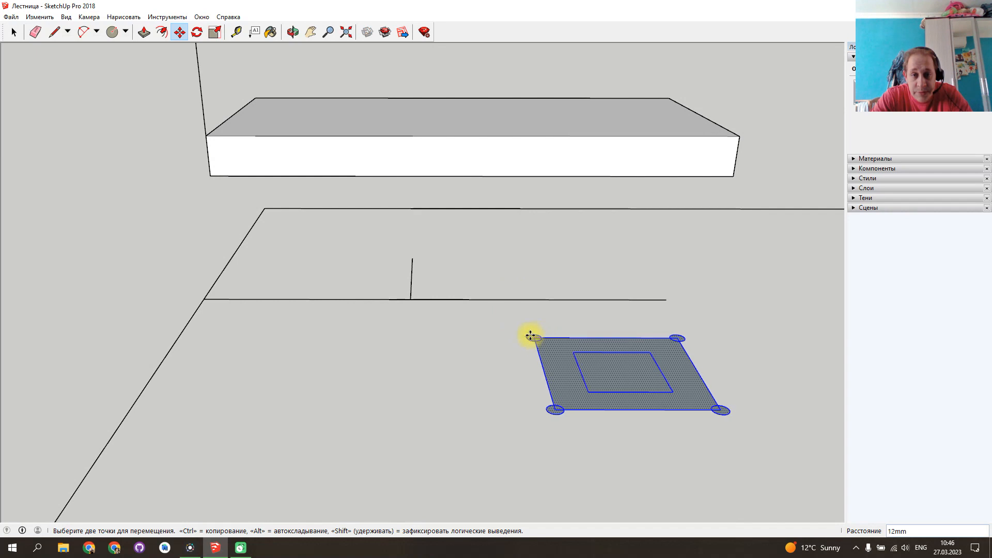
click(408, 298)
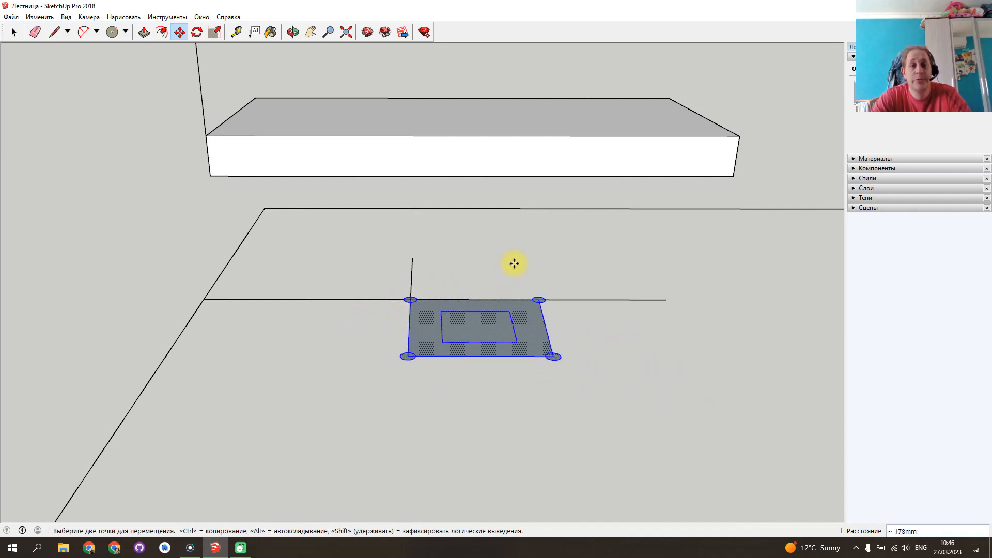
Delete the short perpendicular marker and the leftover parts of the floor line on both sides of the base plate.
click(14, 32)
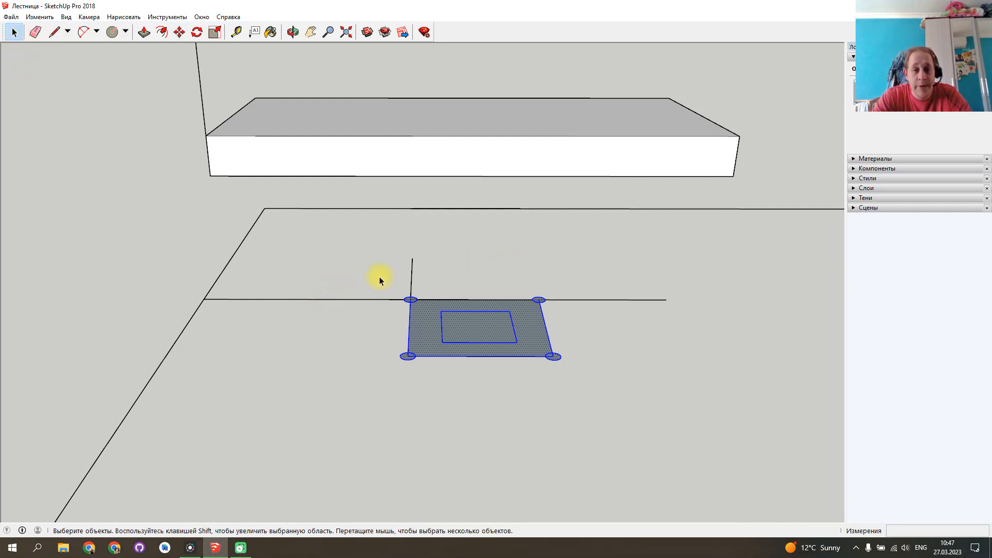
click(412, 282)
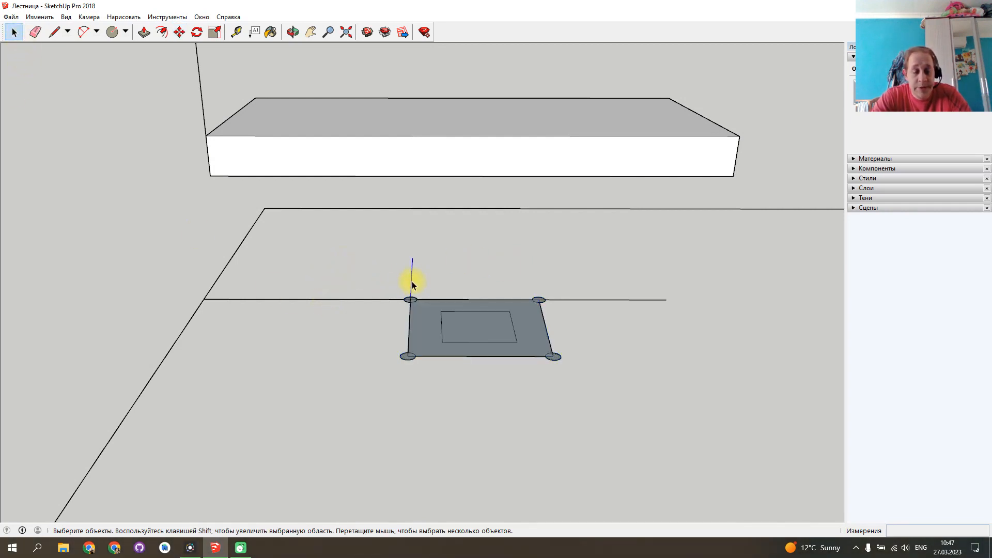
key(Delete)
click(575, 299)
key(Delete)
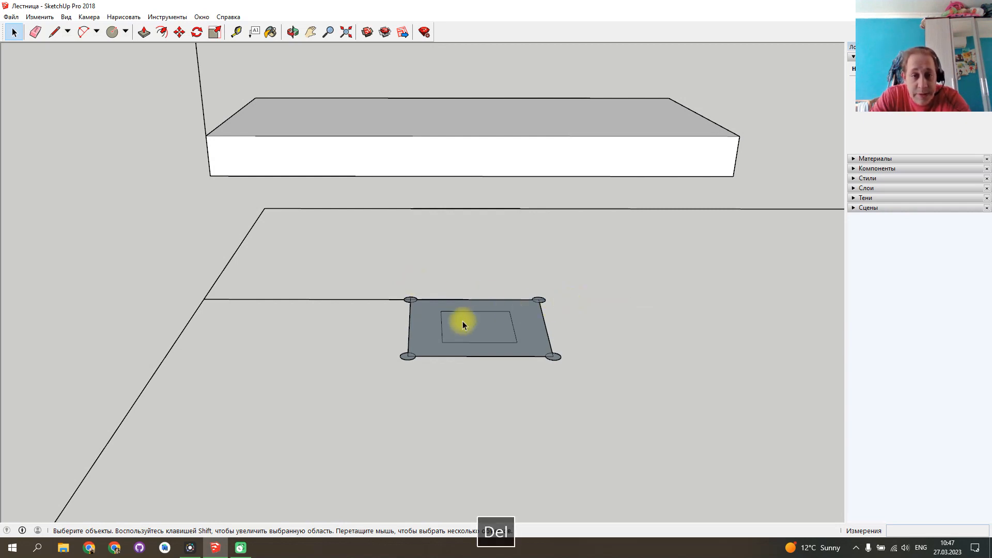
click(360, 299)
key(Delete)
middle_drag(361, 301, 142, 355)
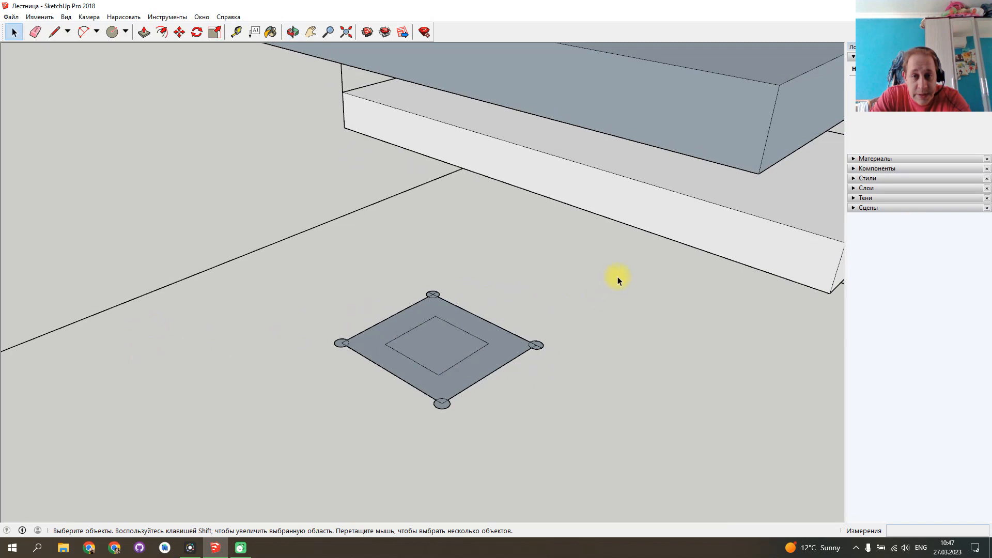
middle_drag(554, 299, 615, 236)
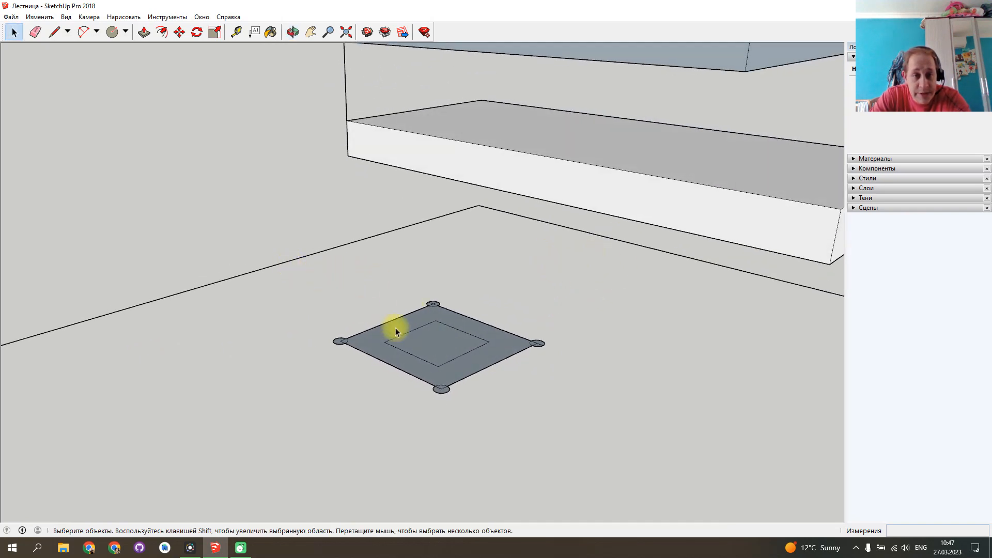
middle_drag(312, 375, 347, 335)
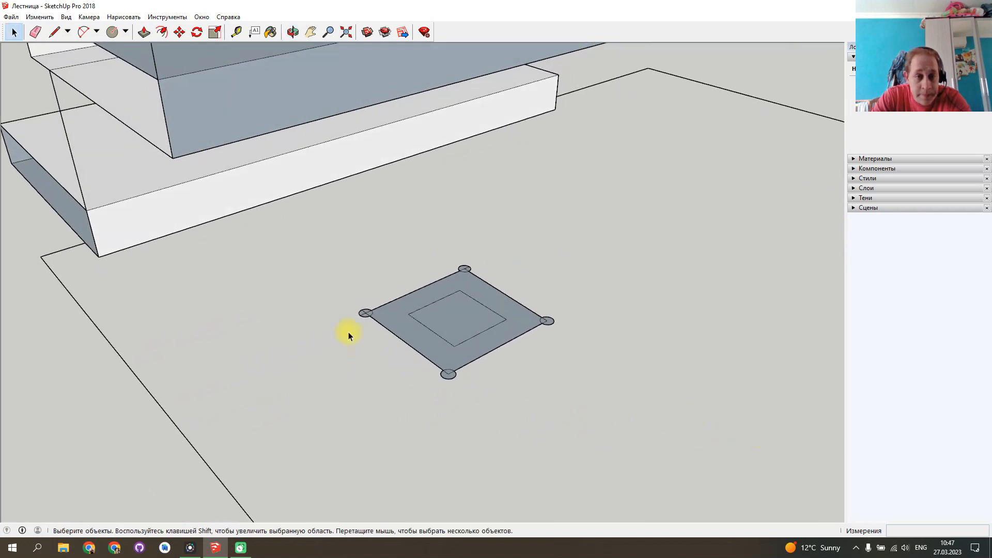
key(Delete)
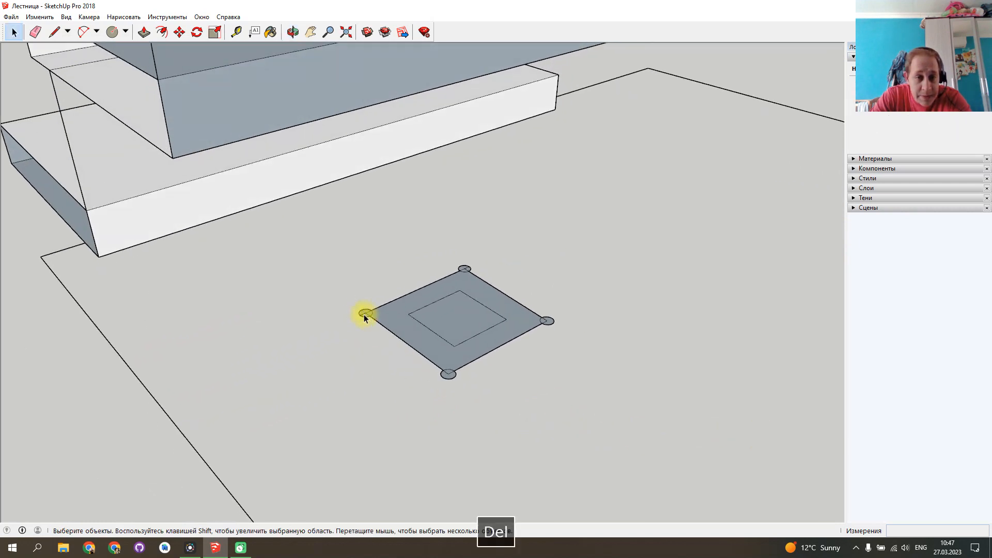
middle_drag(380, 382, 203, 317)
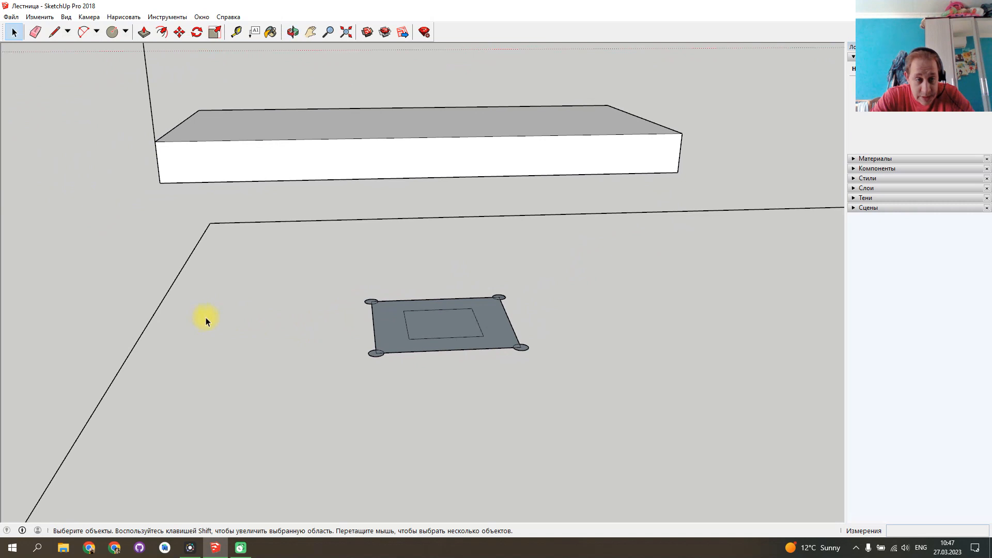
click(54, 31)
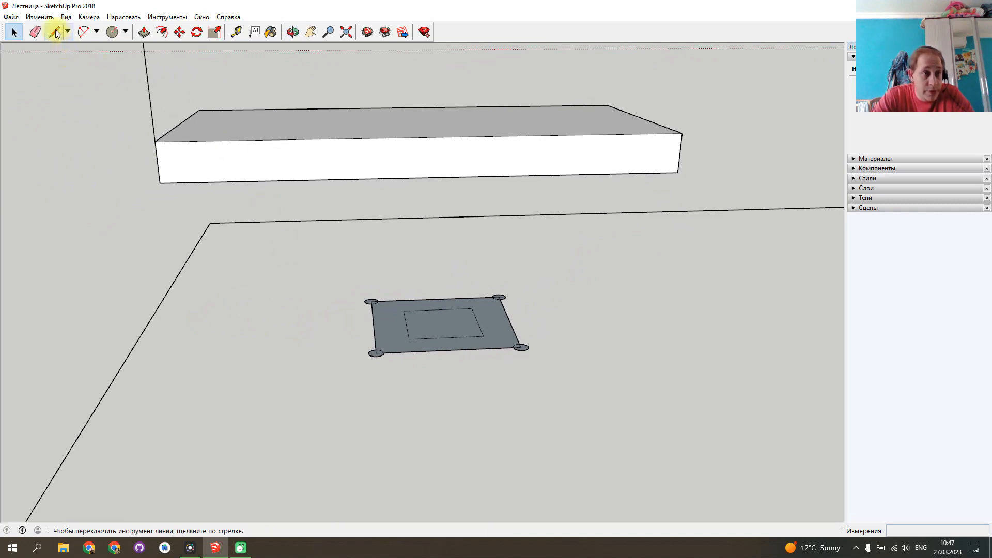
click(404, 310)
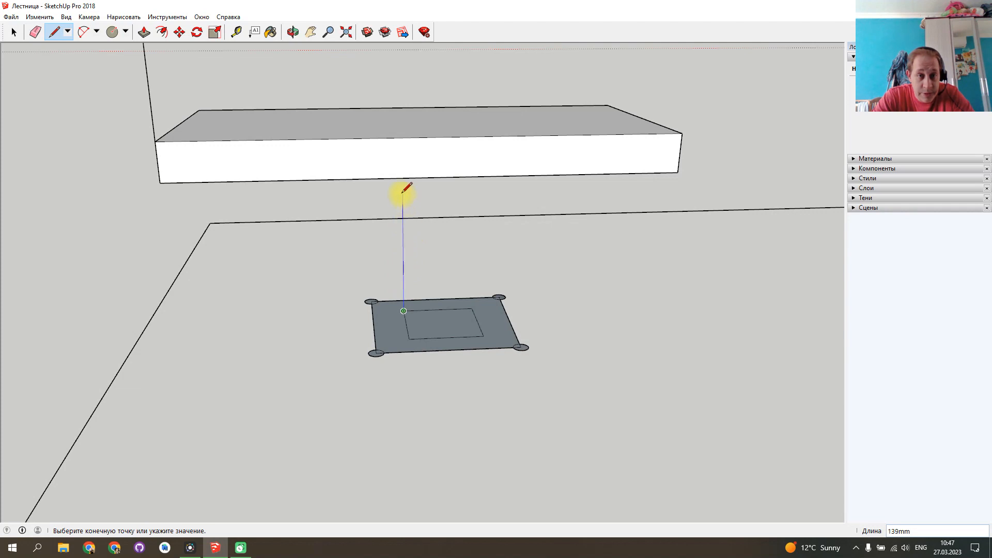
middle_drag(410, 237, 811, 218)
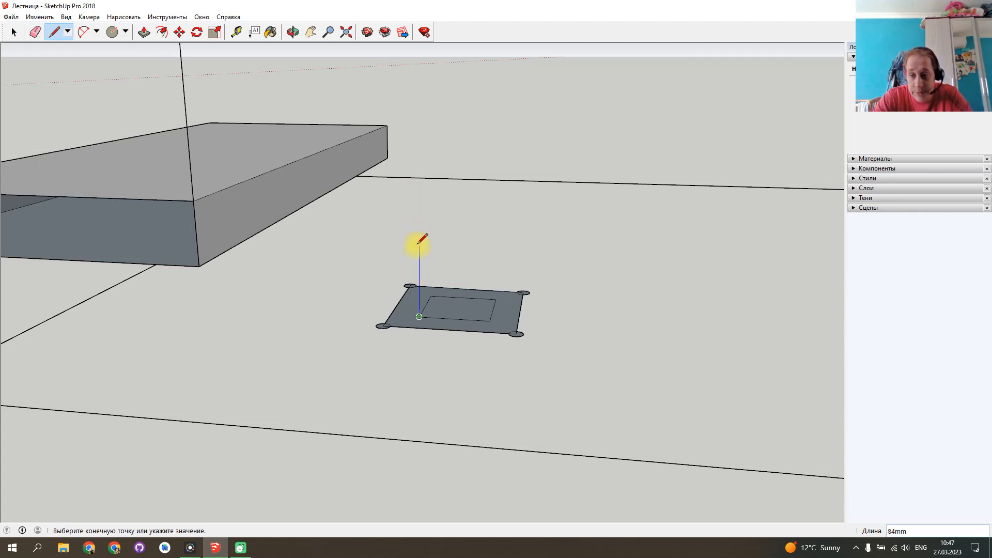
key(Escape)
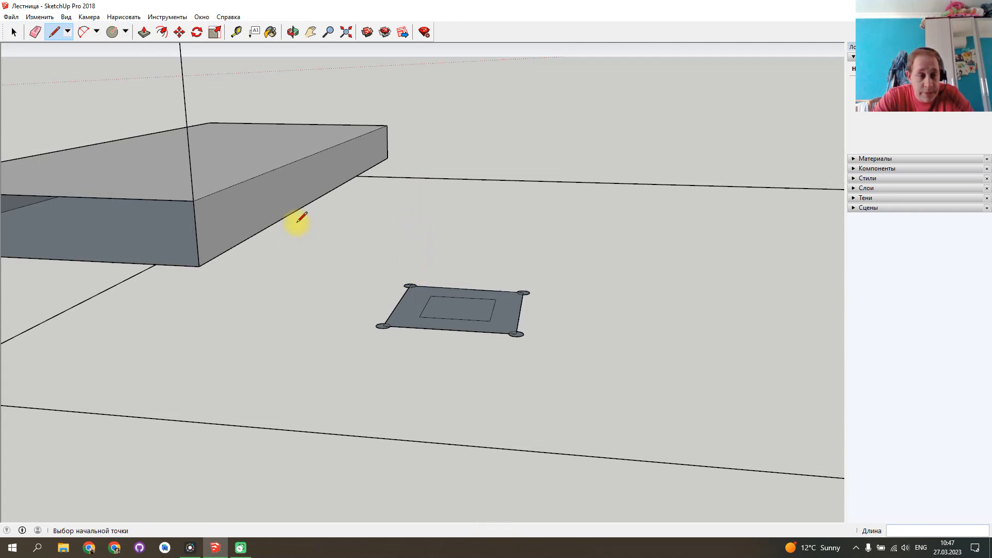
Measure the vertical distance from the lowest tread's bottom corner down to the floor edge.
click(236, 32)
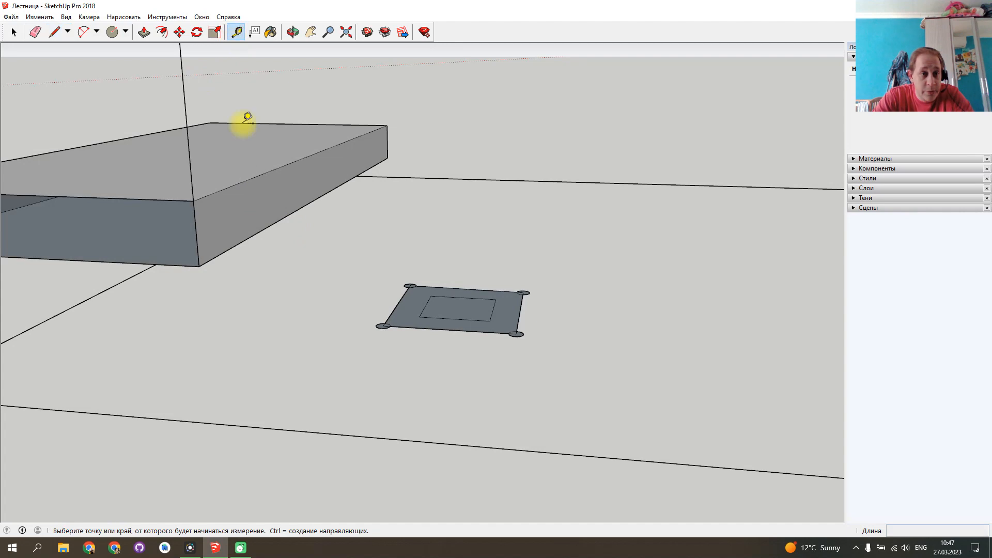
click(199, 266)
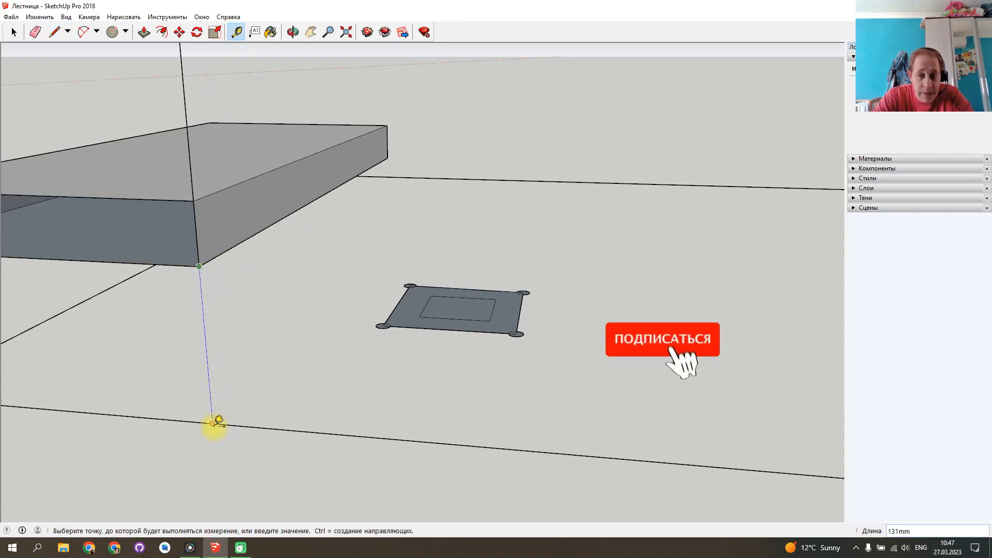
key(Escape)
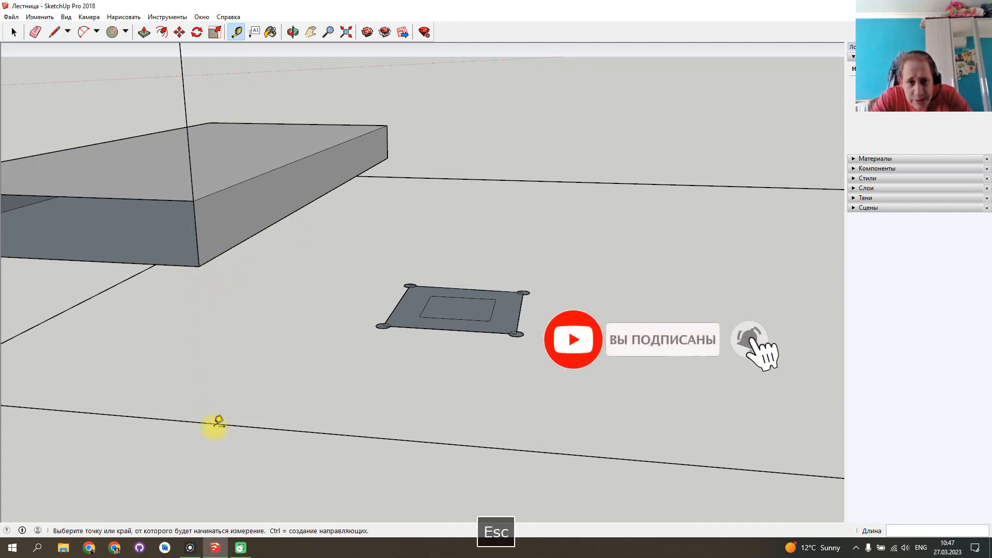
Draw vertical 181 mm lines up from two adjacent corners of the base plate's inner square.
click(55, 32)
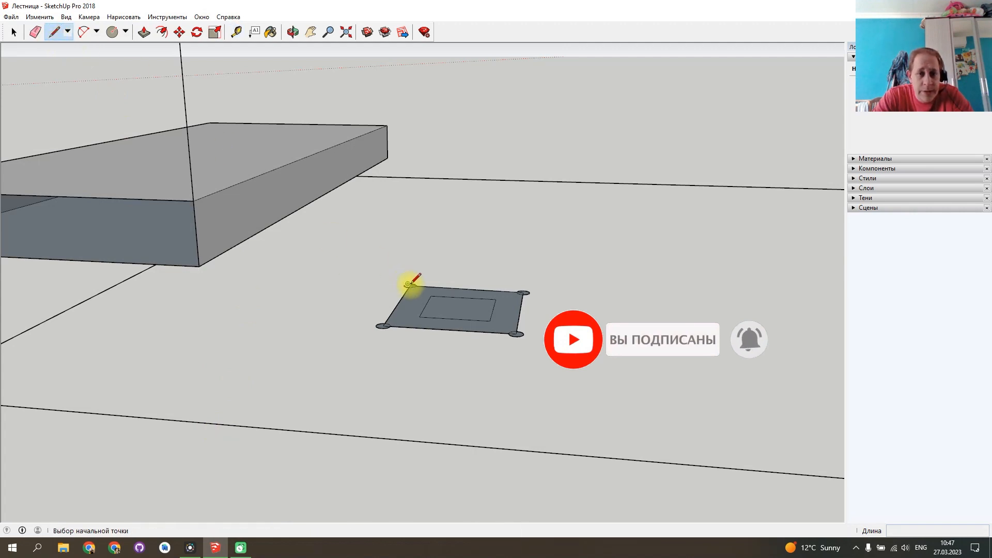
click(419, 316)
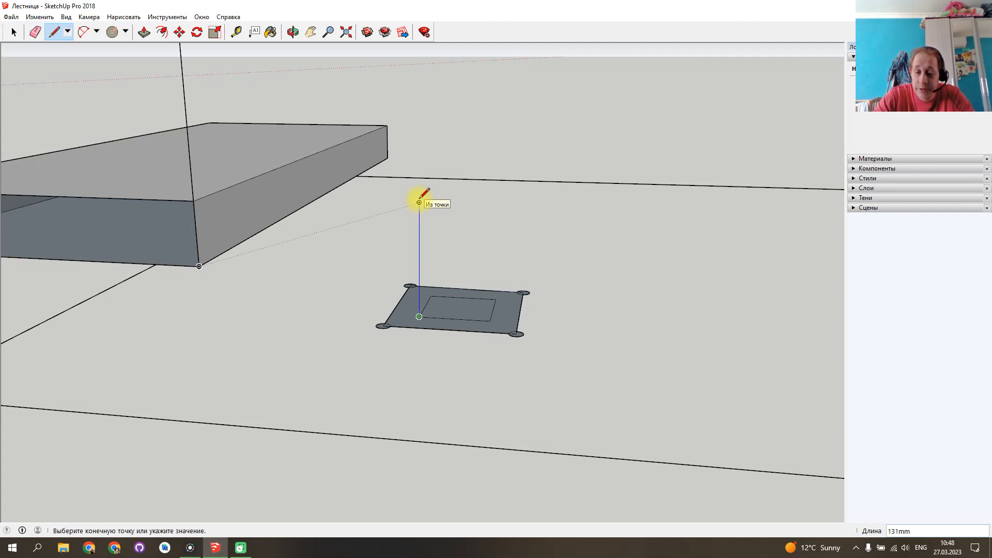
text(181)
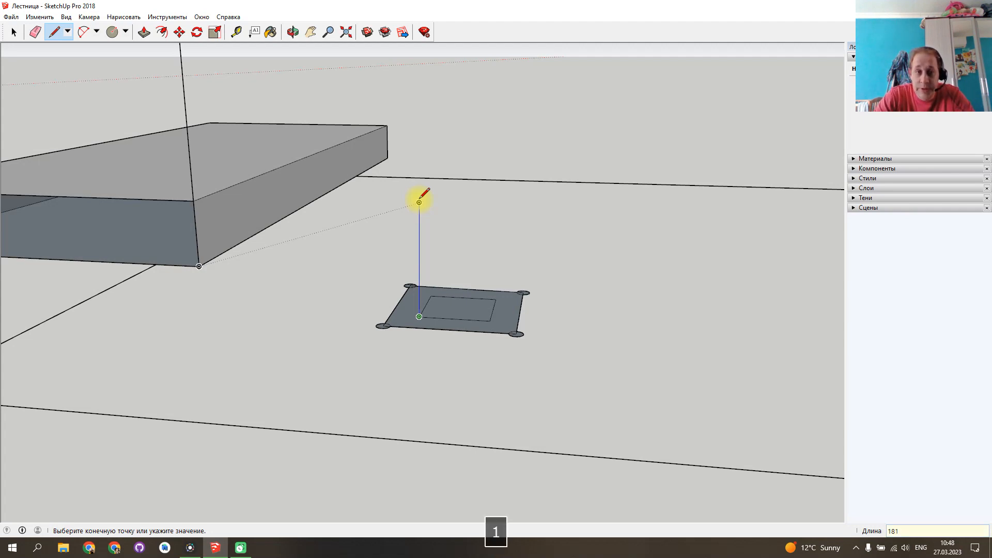
key(Return)
key(Escape)
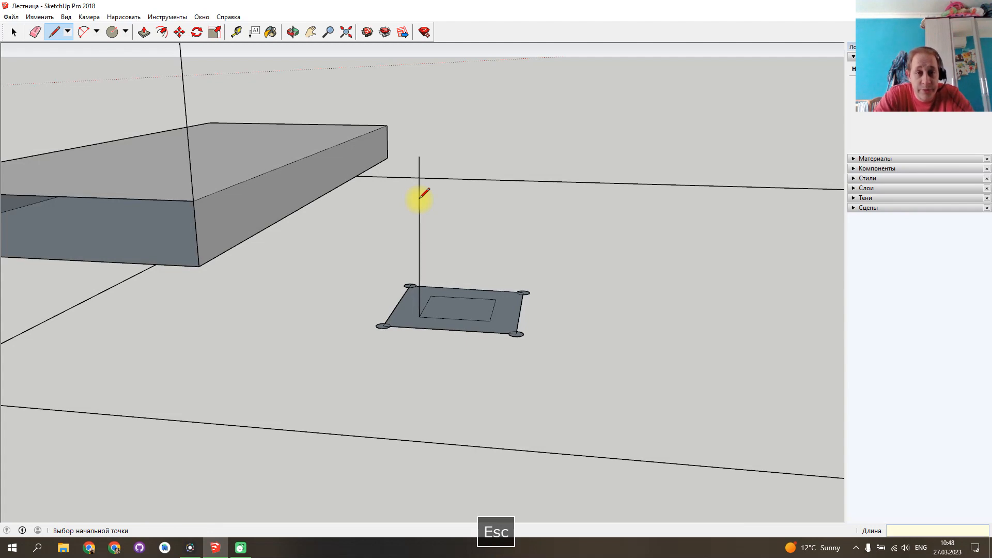
click(489, 320)
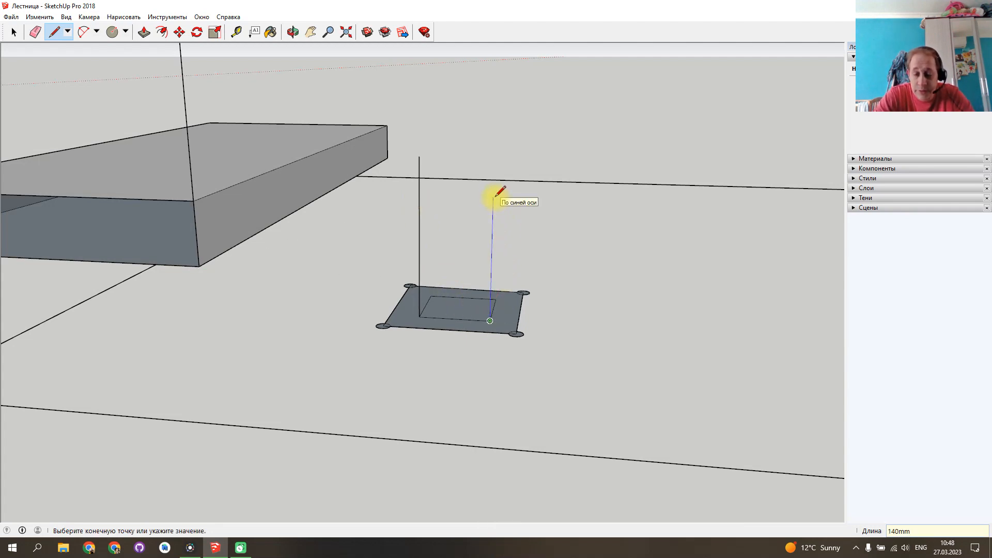
text(181)
key(Return)
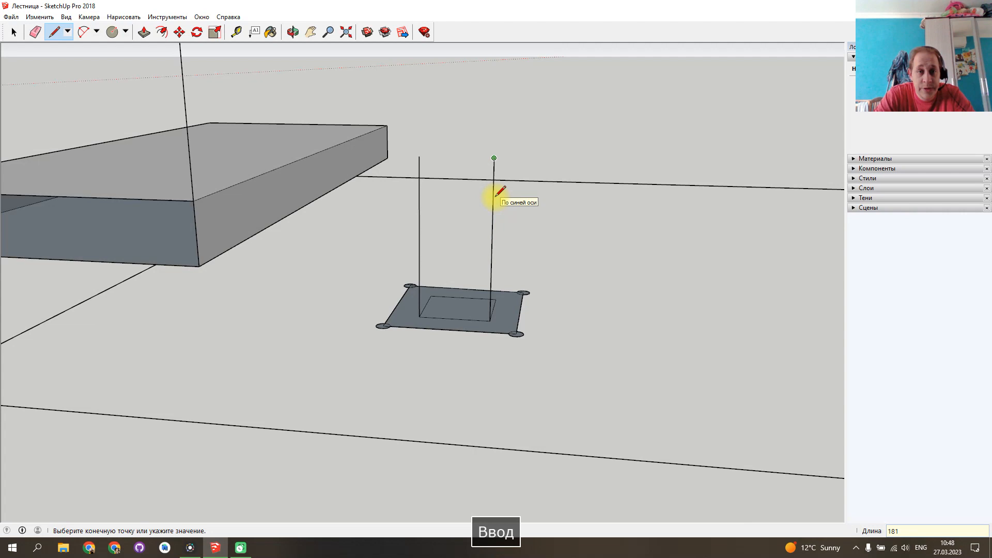
key(Escape)
Draw vertical 181 mm post edges up from the remaining two corners of the inner square.
mouse_move(614, 226)
middle_down()
mouse_move(259, 288)
mouse_move(244, 327)
middle_up()
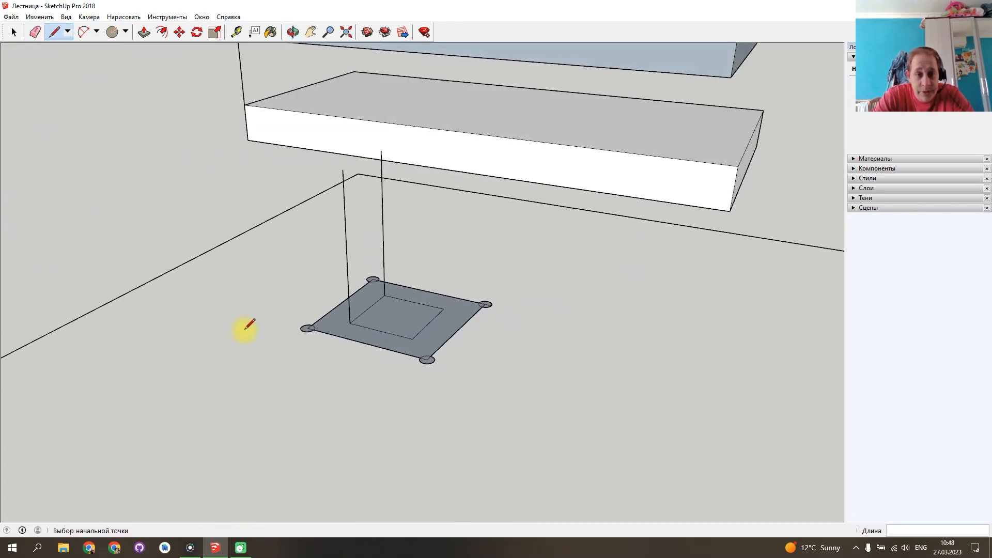
click(443, 309)
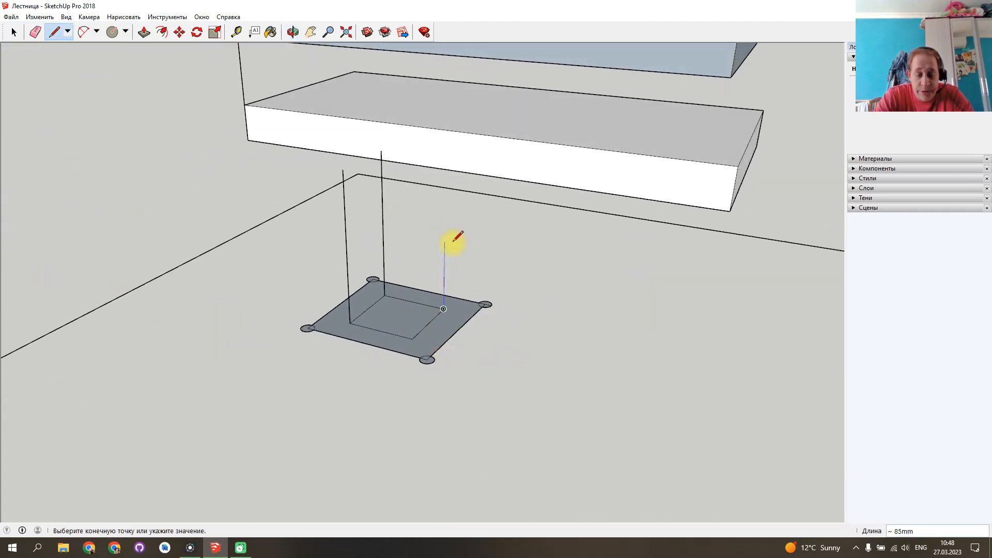
text(181)
key(Return)
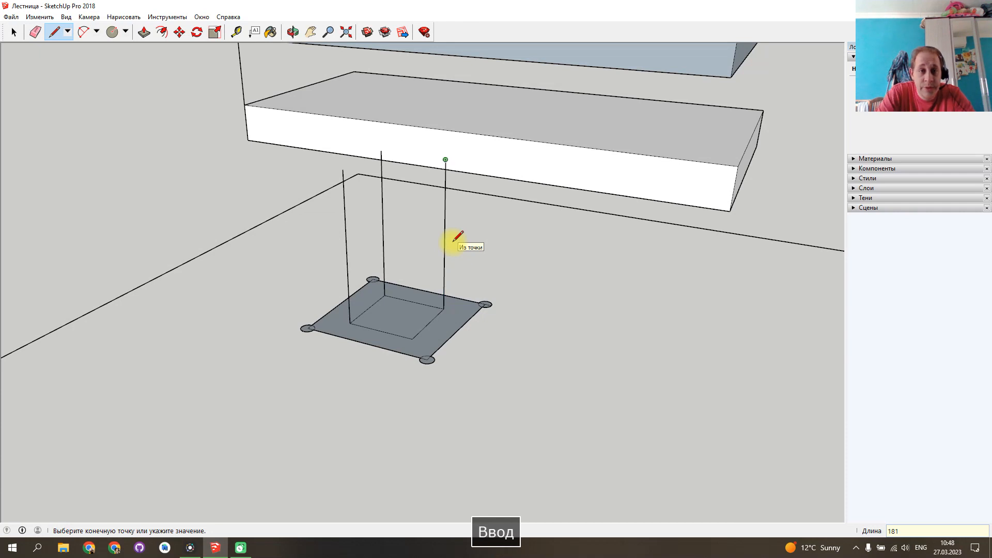
key(Escape)
click(412, 338)
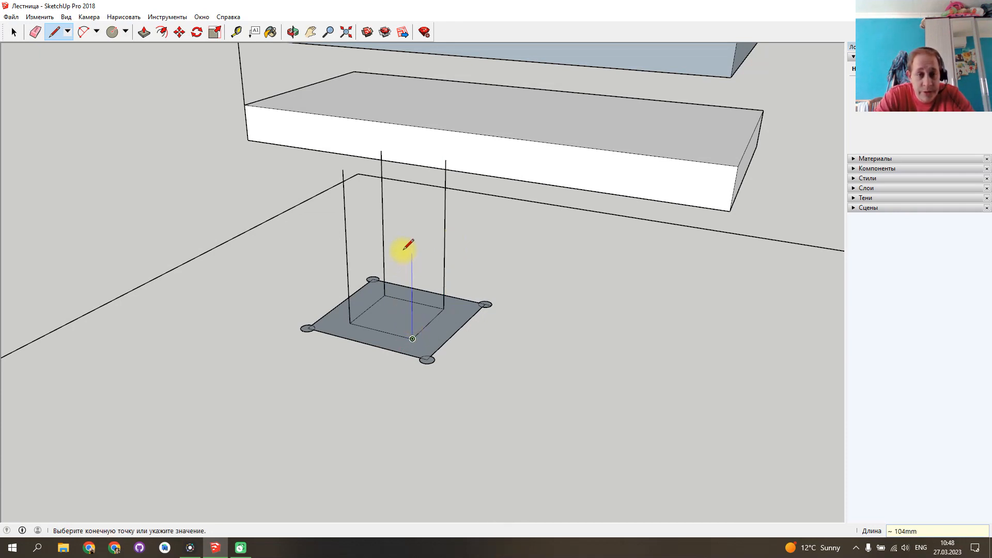
text(181)
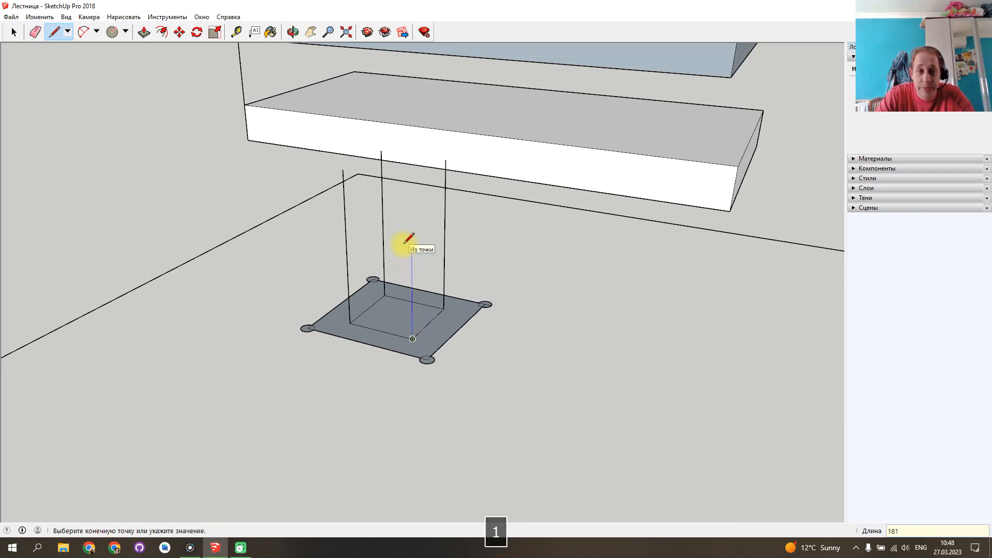
key(Return)
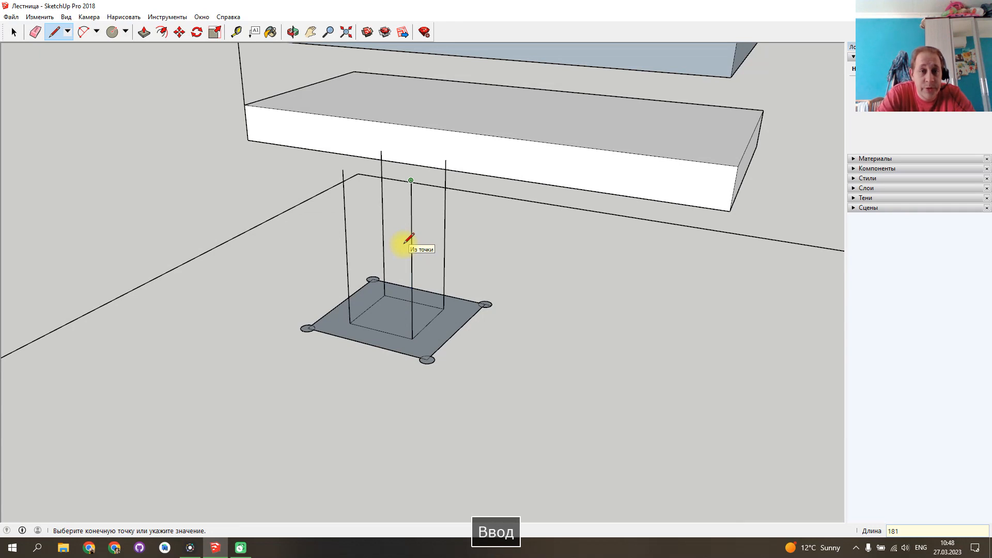
Connect the top ends of the four vertical post edges with lines to close the post's sides and top.
click(343, 170)
click(381, 151)
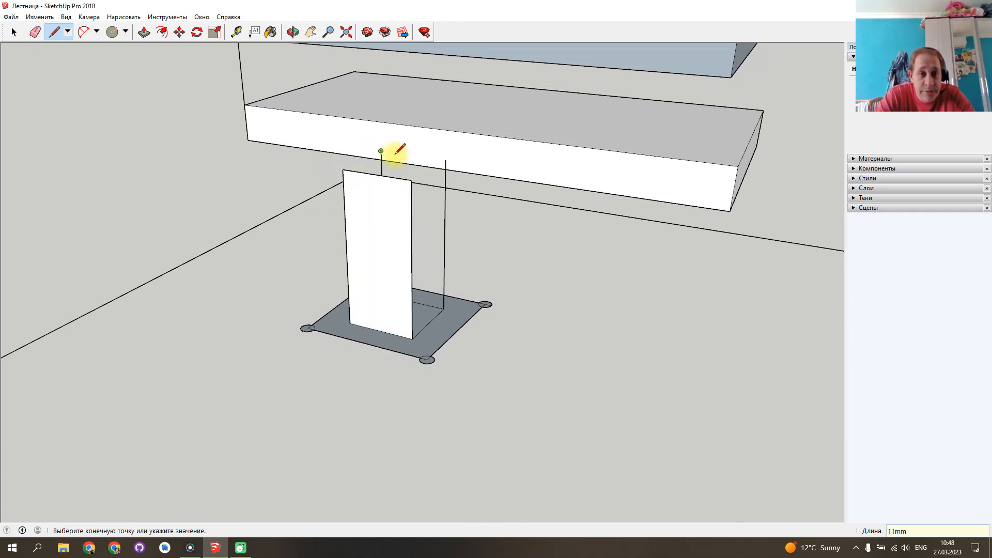
click(445, 159)
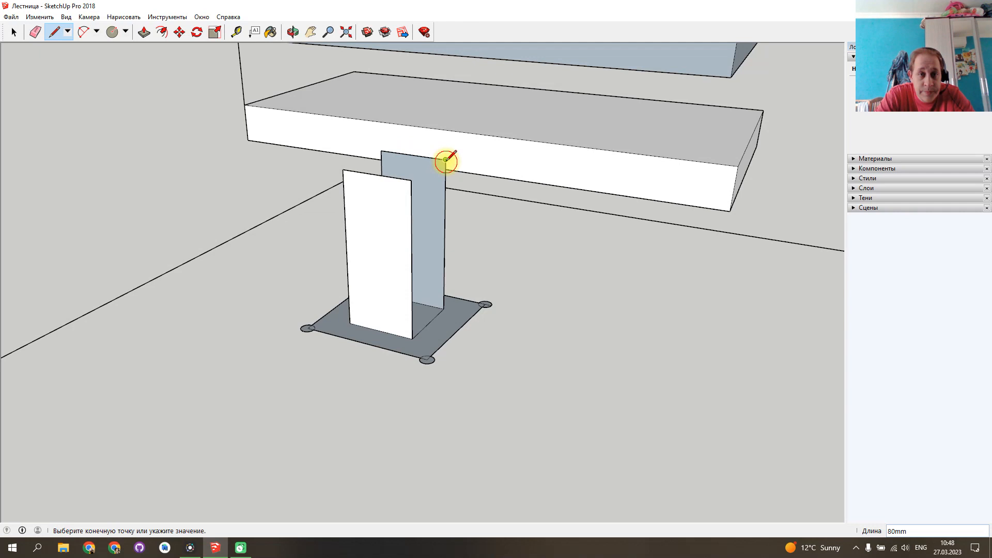
click(411, 180)
click(381, 151)
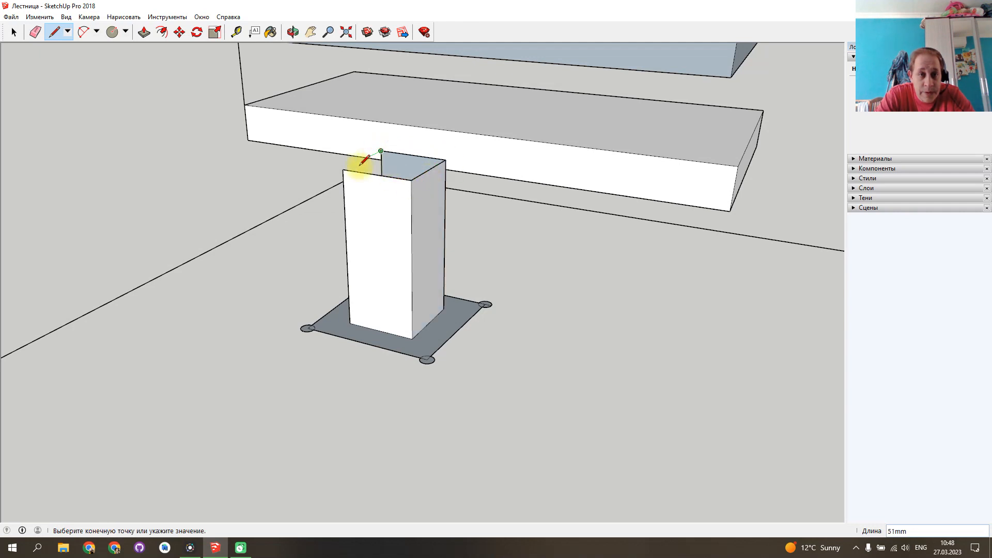
click(343, 169)
middle_drag(565, 244, 575, 205)
key(l)
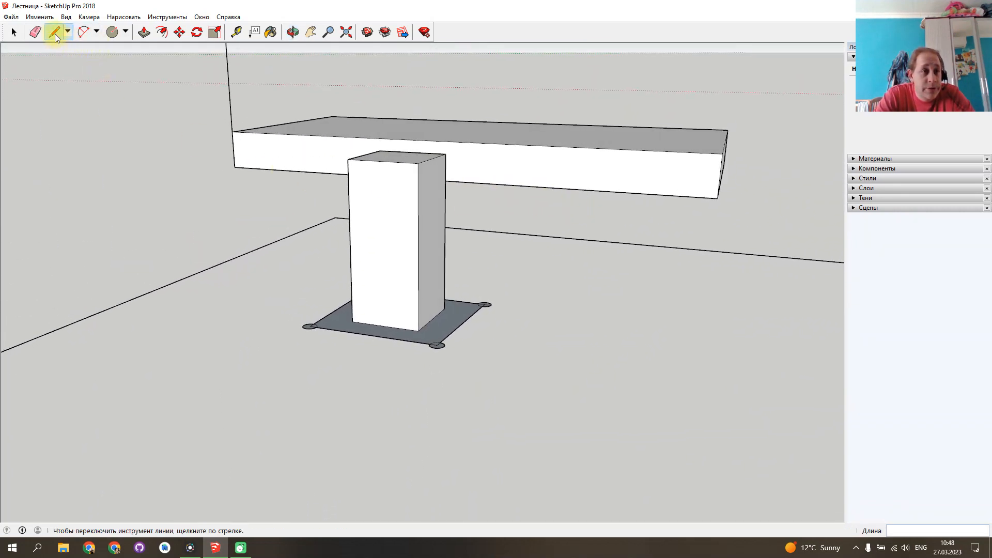
Push/Pull the base plate face around the post up 5 mm.
click(143, 32)
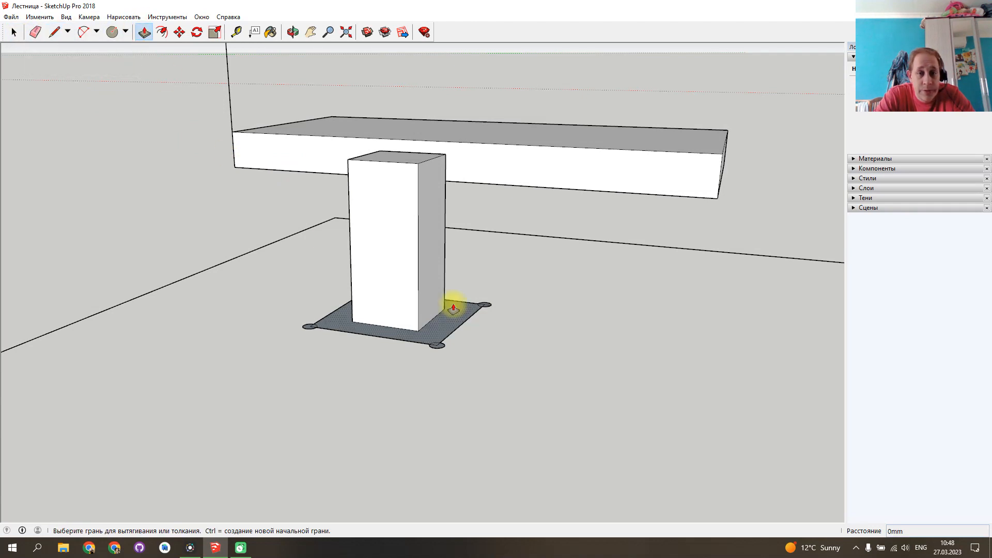
click(455, 324)
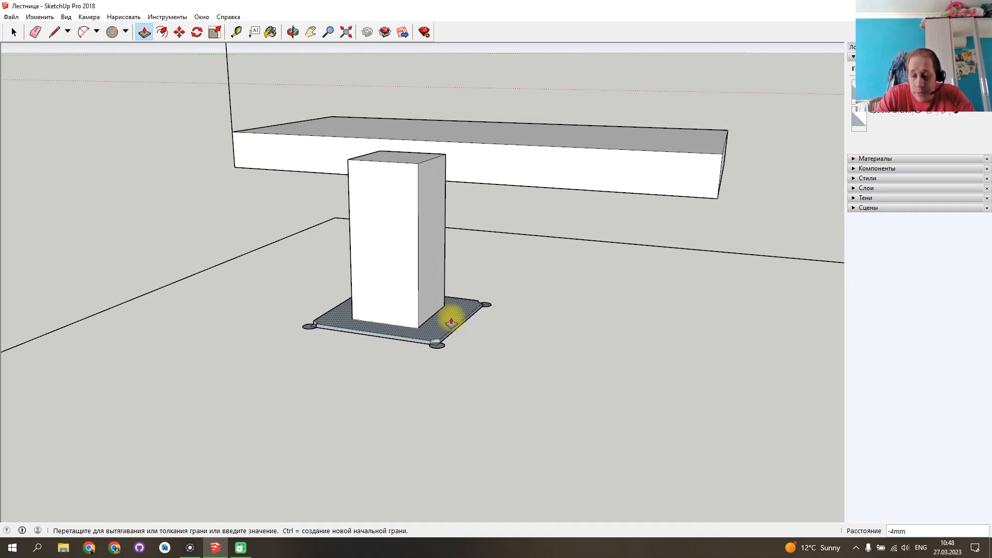
text(5)
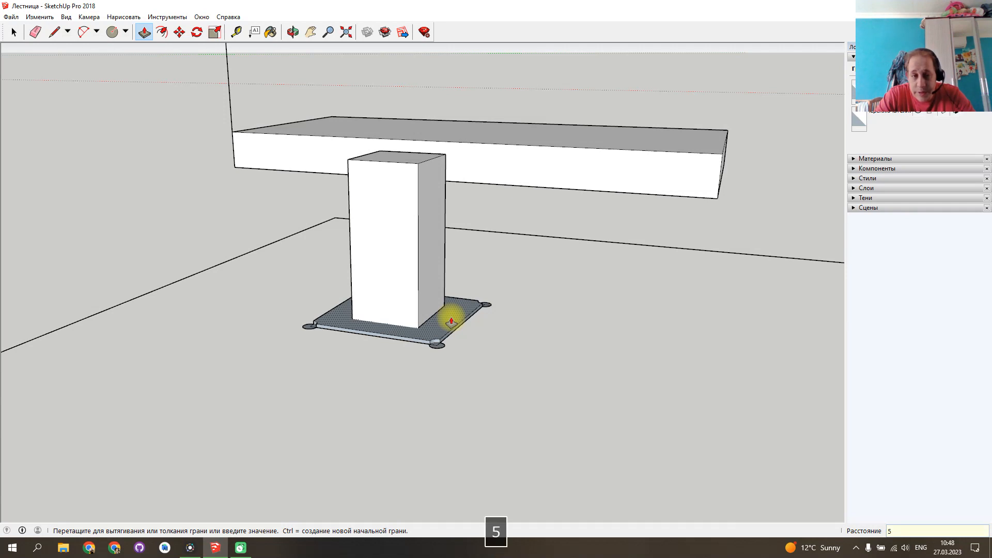
key(Return)
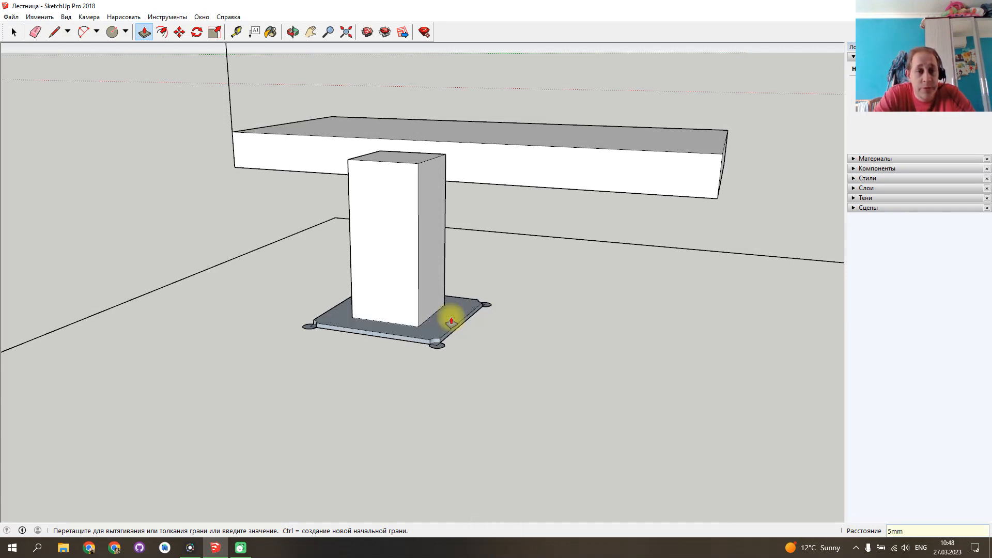
click(14, 32)
Draw vertical lines from the post's two front top corners up to the underside of the second tread.
middle_drag(600, 292, 703, 319)
scroll(516, 290, down, 2)
scroll(494, 284, down, 2)
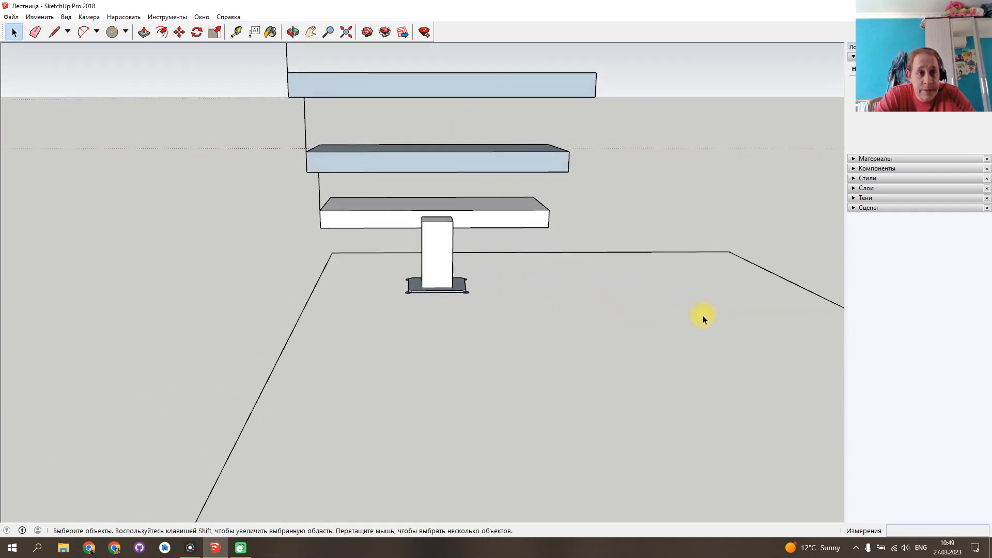
click(55, 33)
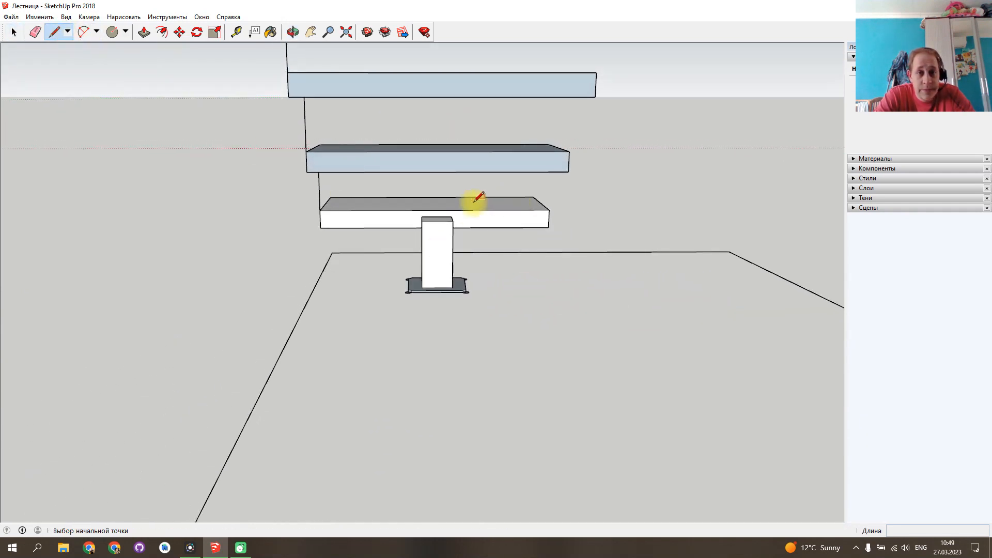
scroll(443, 203, up, 2)
scroll(444, 202, up, 3)
middle_drag(569, 286, 339, 304)
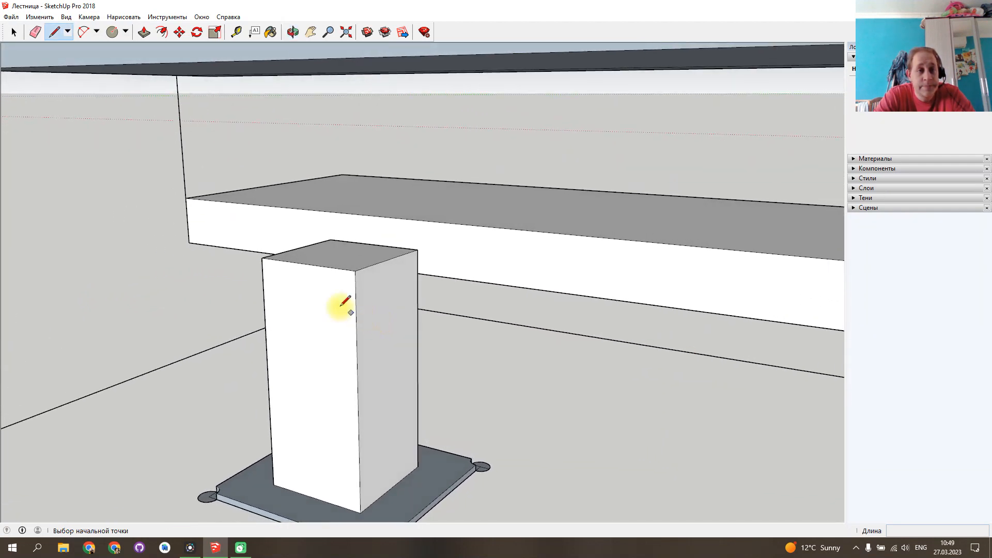
click(261, 257)
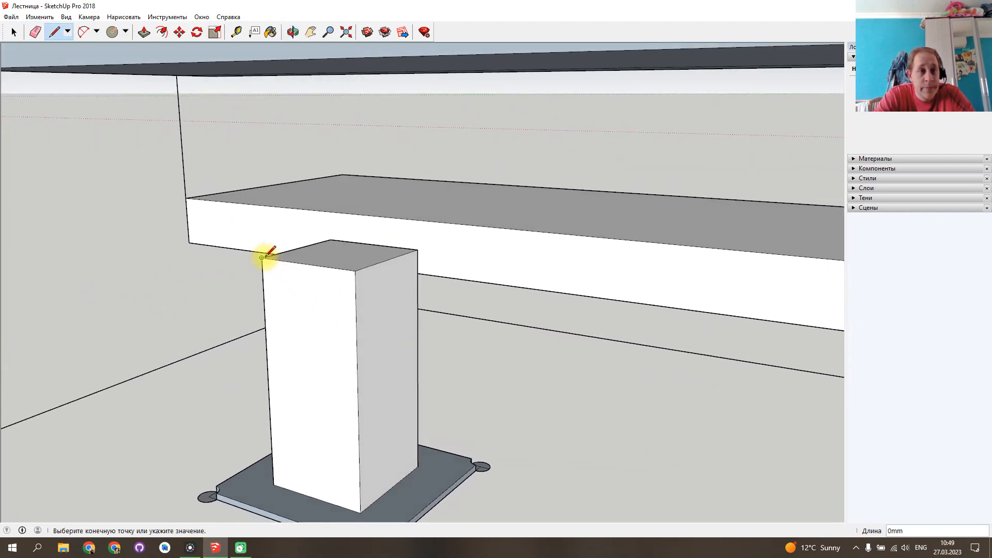
click(253, 64)
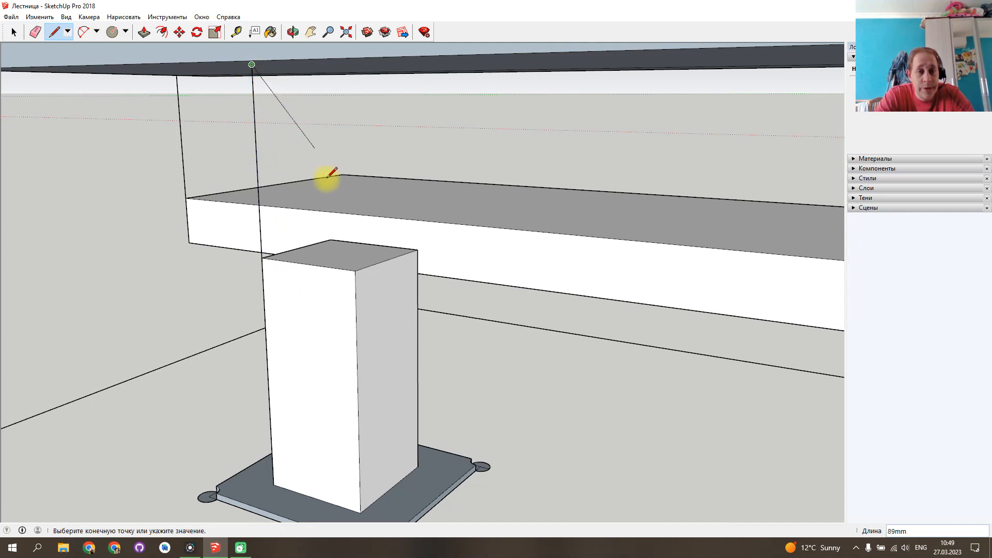
key(Escape)
click(355, 269)
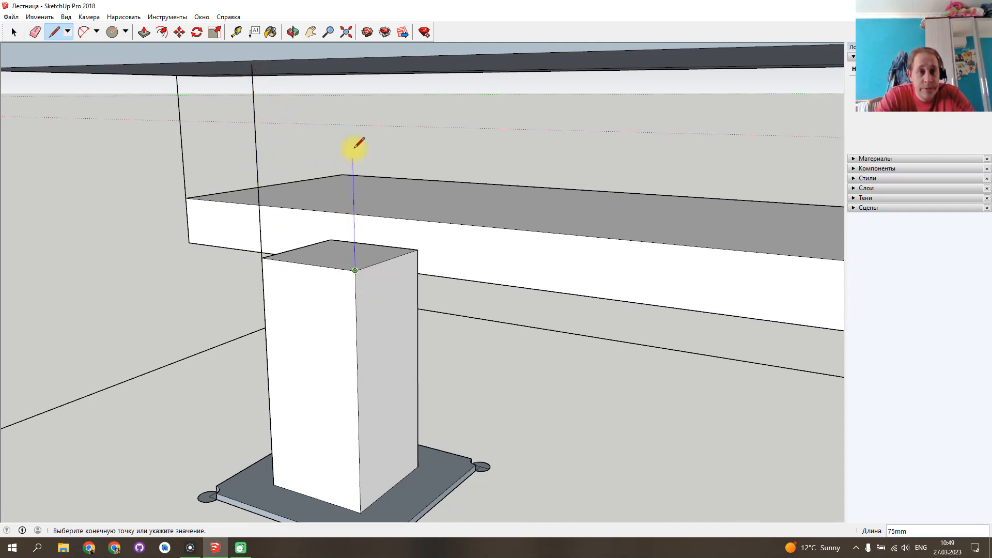
click(350, 63)
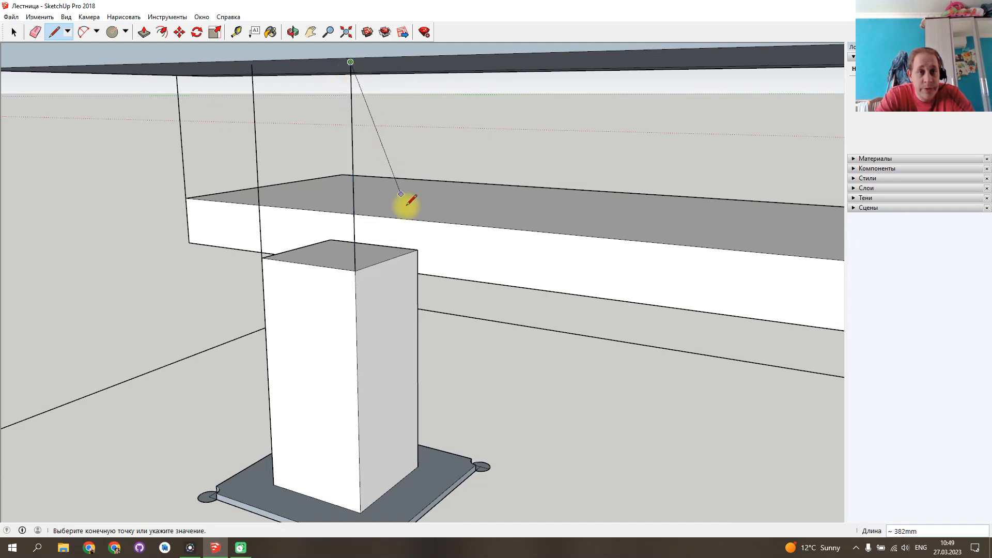
key(Escape)
key(Escape)
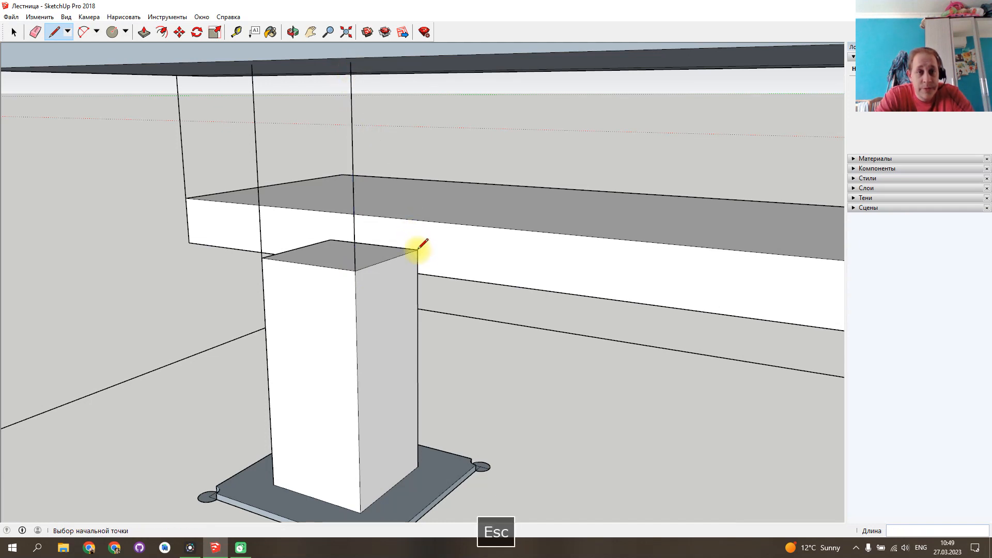
Extend both vertical lines across the second tread's underside to its front edge.
mouse_move(472, 316)
middle_down()
mouse_move(343, 304)
mouse_move(240, 308)
middle_up()
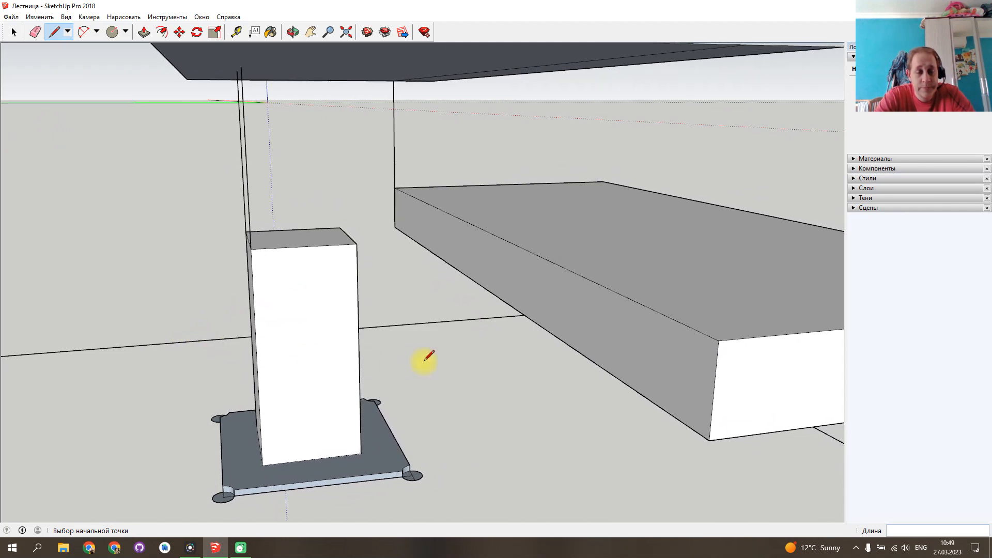
scroll(527, 283, down, 5)
mouse_move(219, 346)
middle_down()
mouse_move(310, 348)
mouse_move(580, 316)
mouse_move(210, 348)
mouse_move(553, 332)
mouse_move(339, 206)
mouse_move(317, 138)
mouse_move(320, 155)
middle_up()
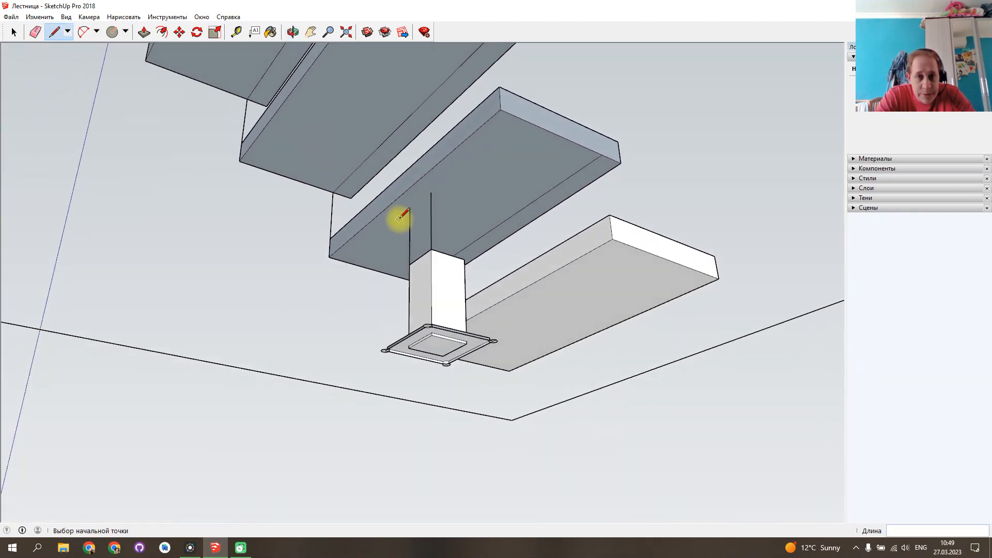
click(410, 209)
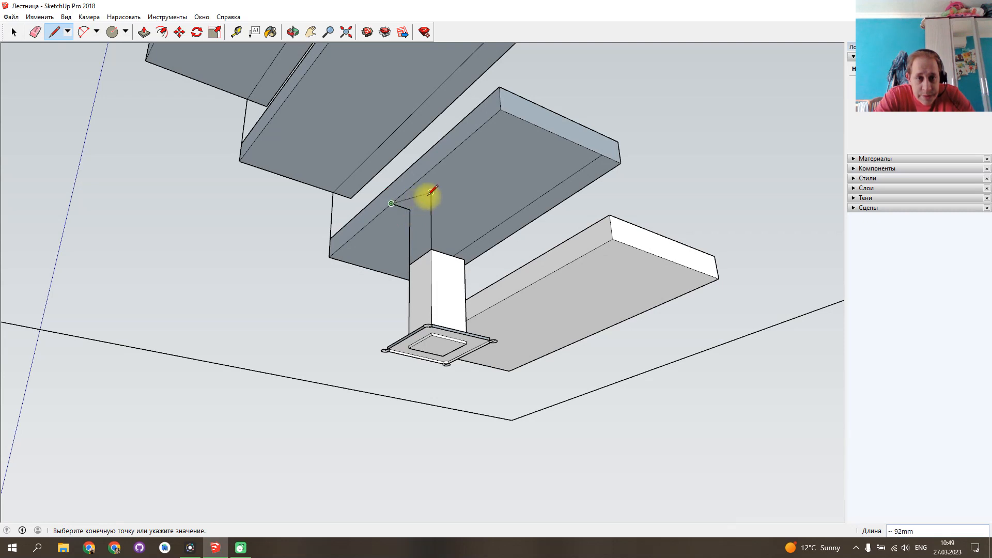
key(Escape)
click(414, 185)
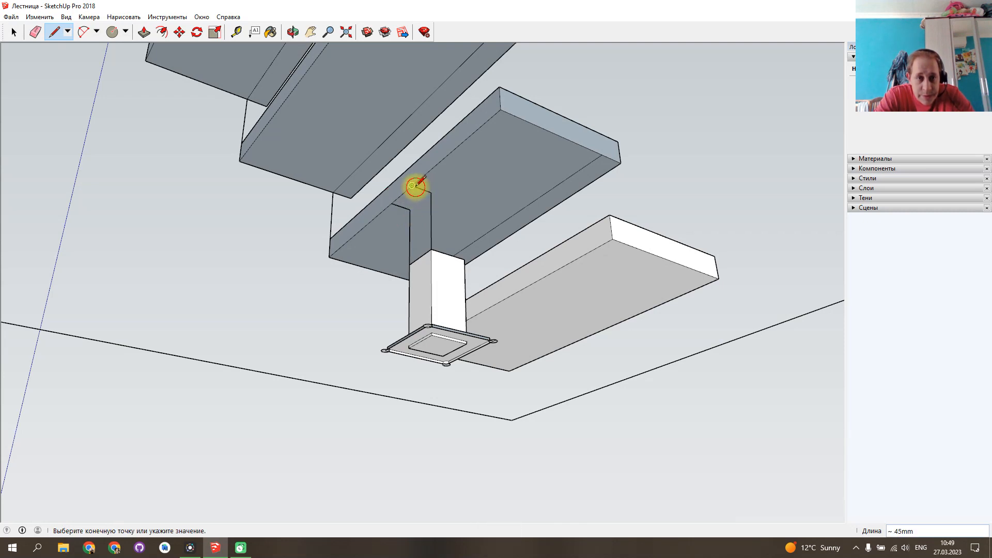
Continue the two post lines vertically up the second tread's front face to its top edge.
middle_drag(360, 212, 660, 299)
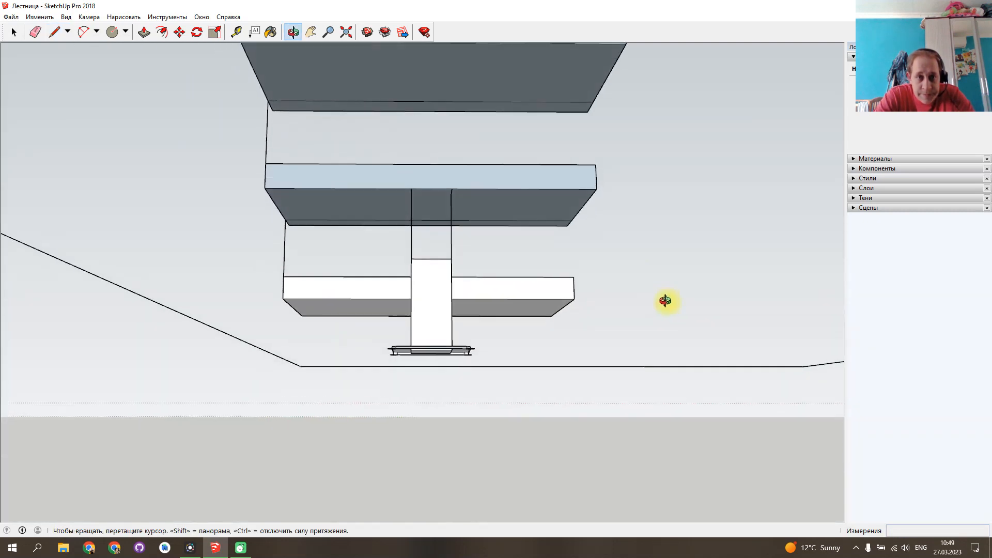
click(412, 189)
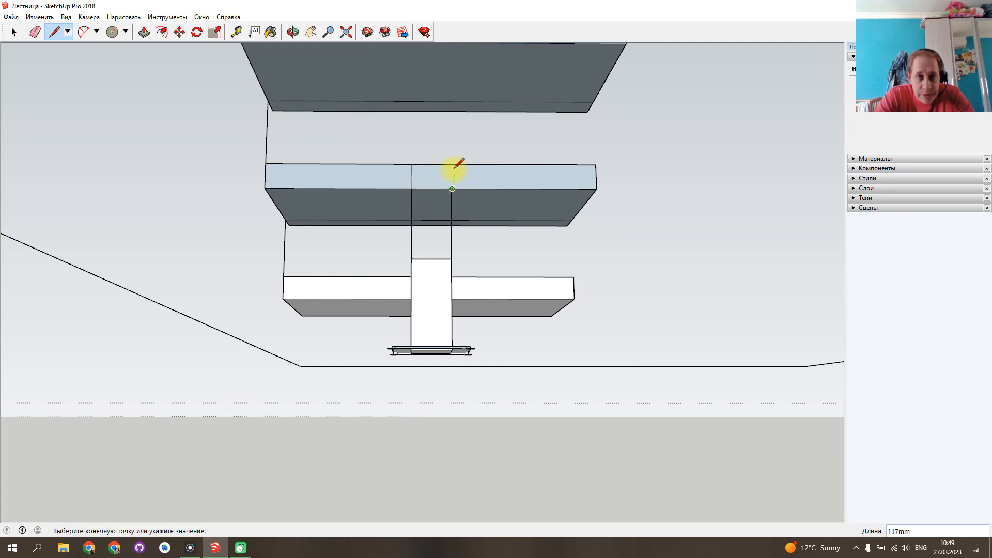
middle_drag(493, 243, 355, 378)
drag(474, 397, 487, 480)
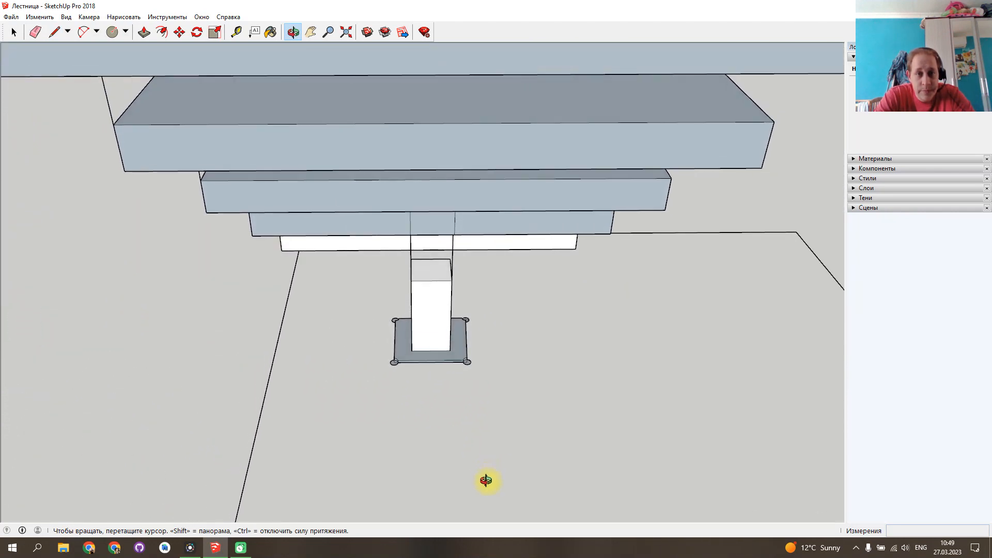
key(l)
middle_drag(496, 310, 492, 299)
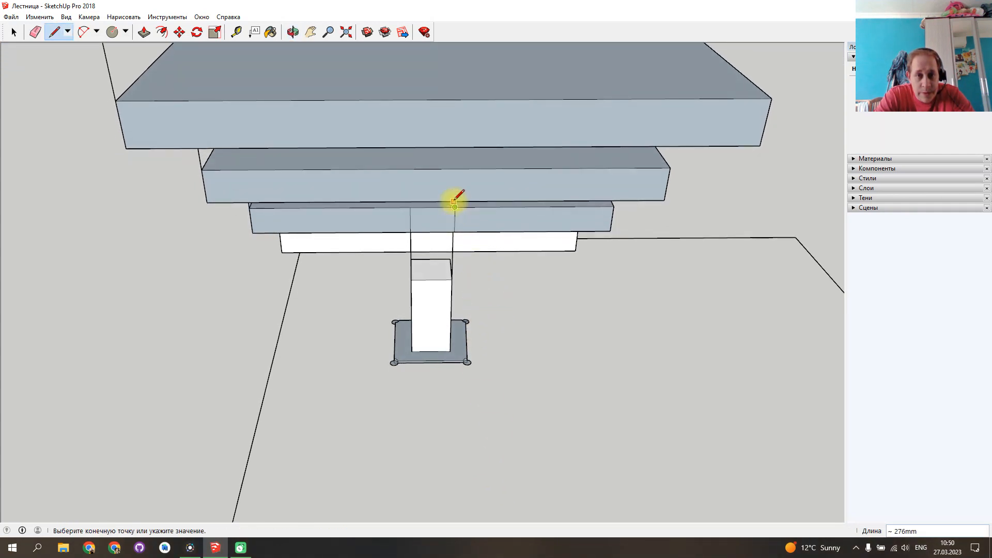
middle_drag(455, 202, 275, 104)
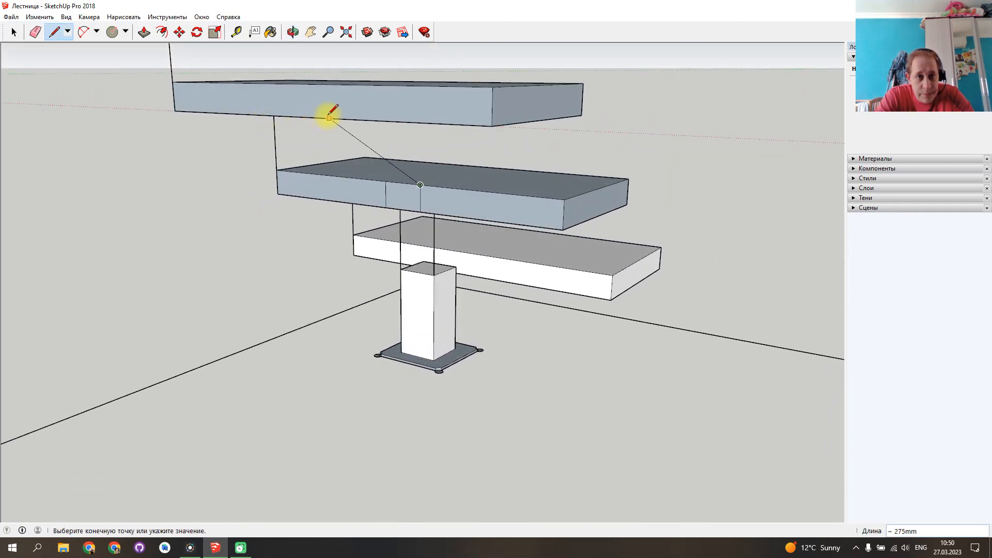
key(Escape)
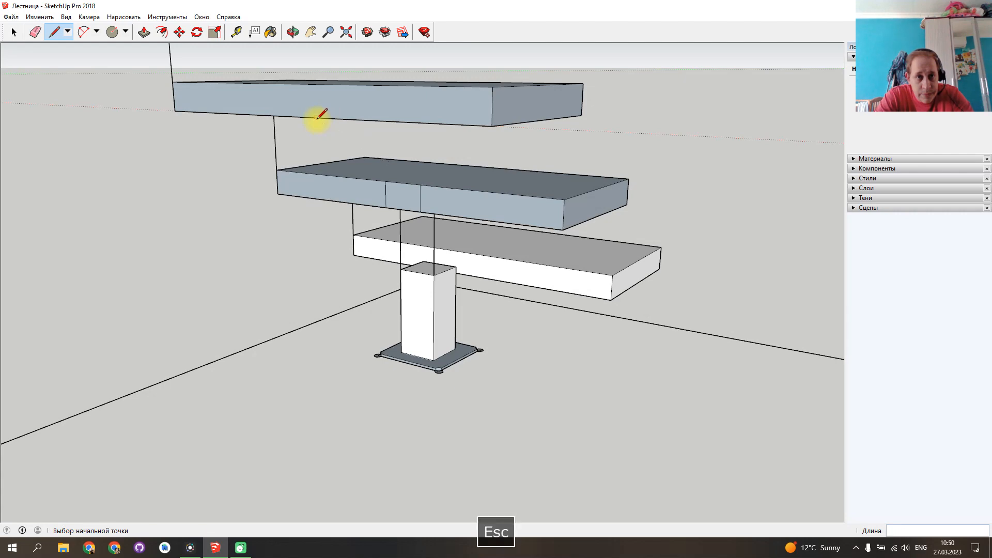
Measure the distances between the second tread's ends and the two vertical post lines on its front face.
mouse_move(321, 265)
middle_down()
mouse_move(465, 277)
mouse_move(554, 232)
mouse_move(508, 189)
mouse_move(441, 150)
mouse_move(124, 190)
mouse_move(201, 219)
mouse_move(631, 212)
mouse_move(538, 275)
middle_up()
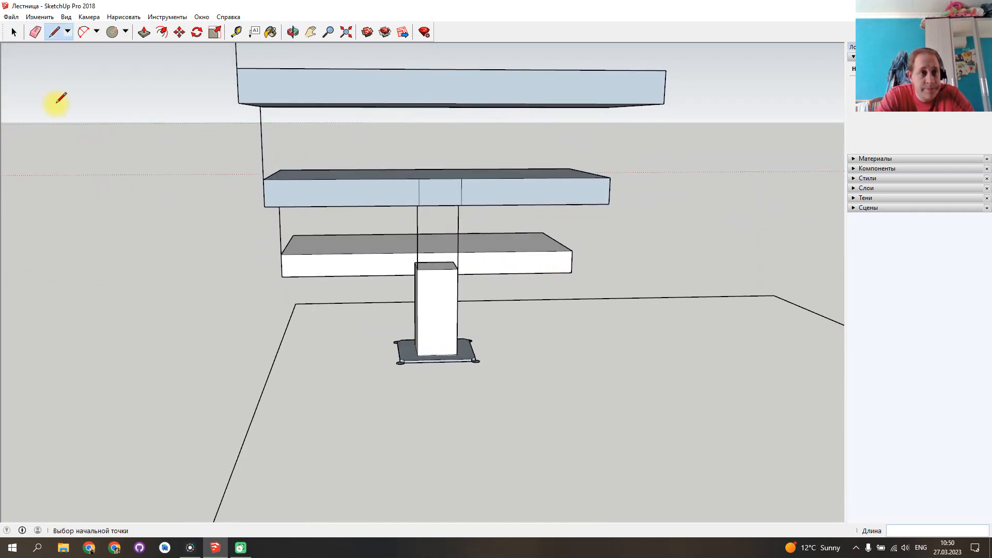
click(236, 32)
click(264, 179)
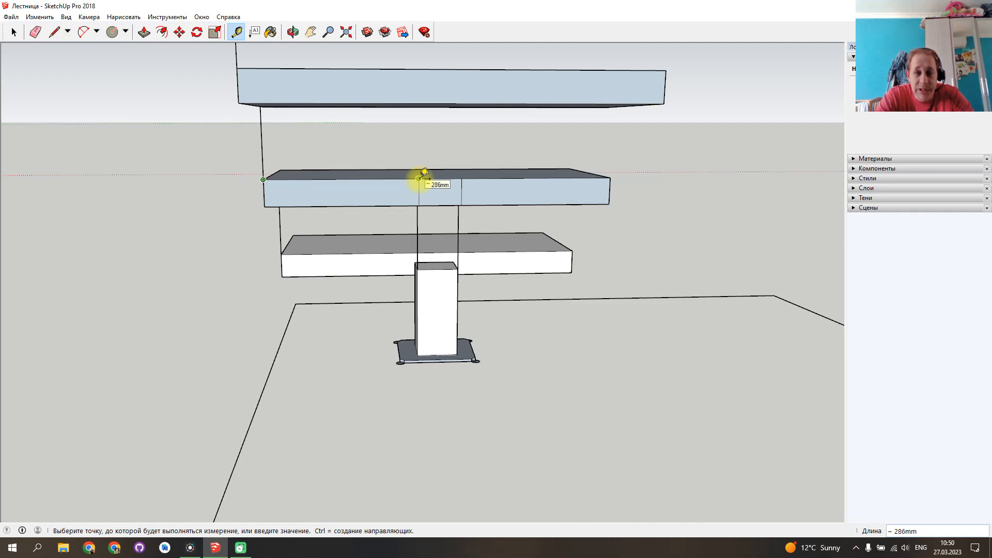
key(Escape)
click(462, 179)
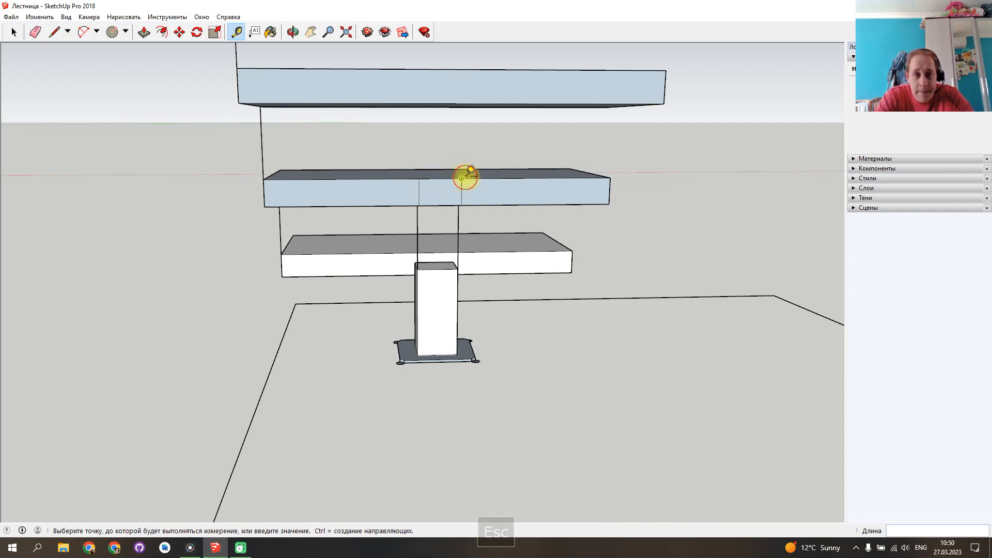
click(609, 179)
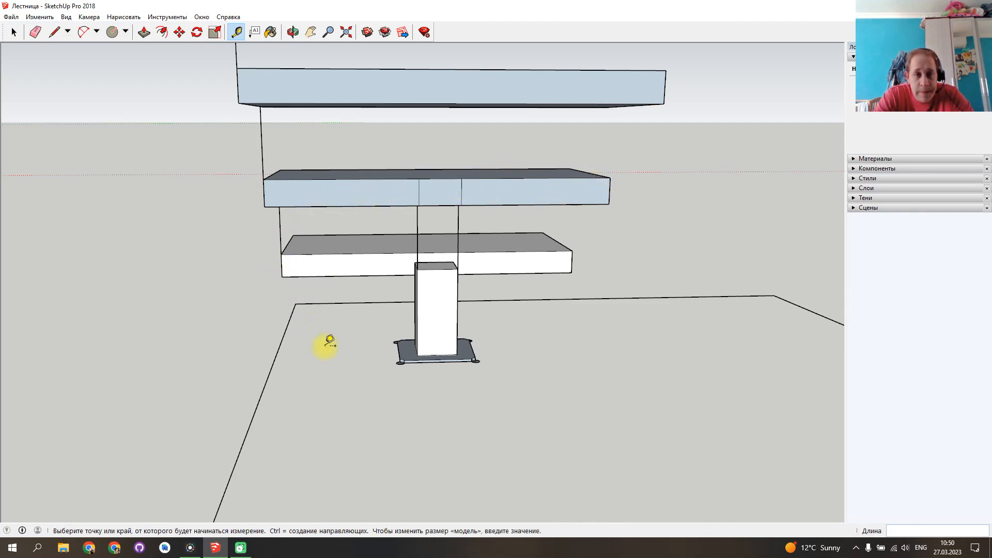
middle_drag(336, 346, 370, 341)
click(268, 195)
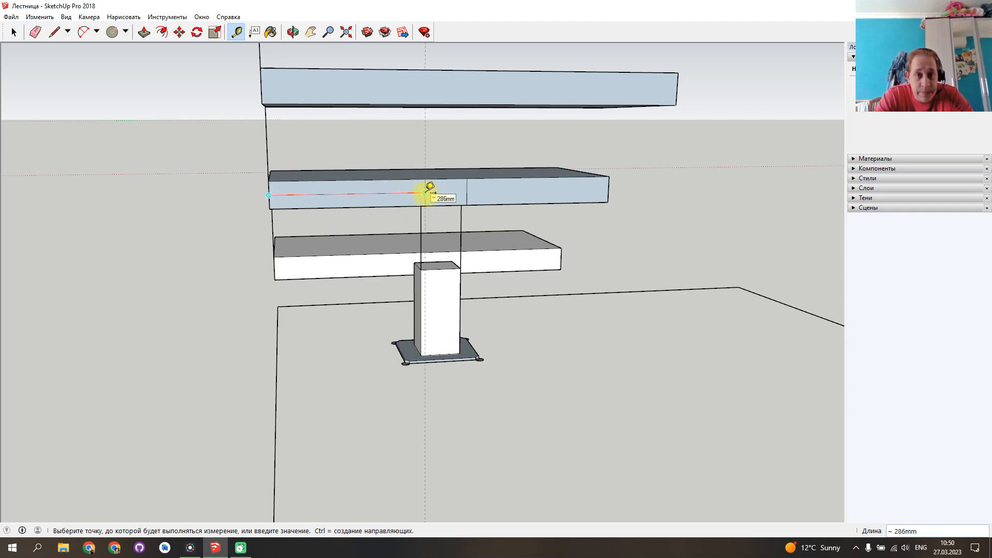
key(Escape)
middle_drag(550, 316, 512, 336)
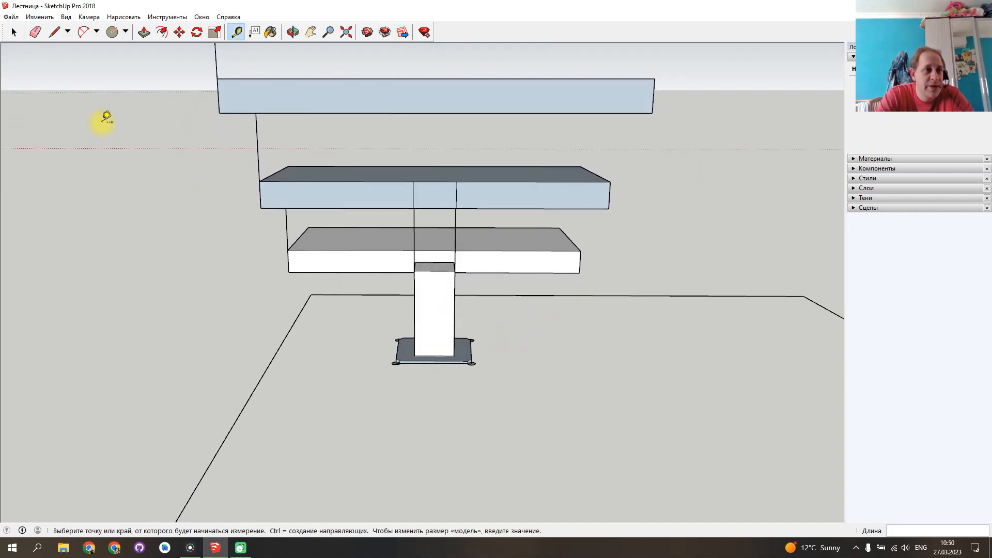
Draw a 286 mm line along the third tread's lower front edge, starting from its left corner.
click(55, 33)
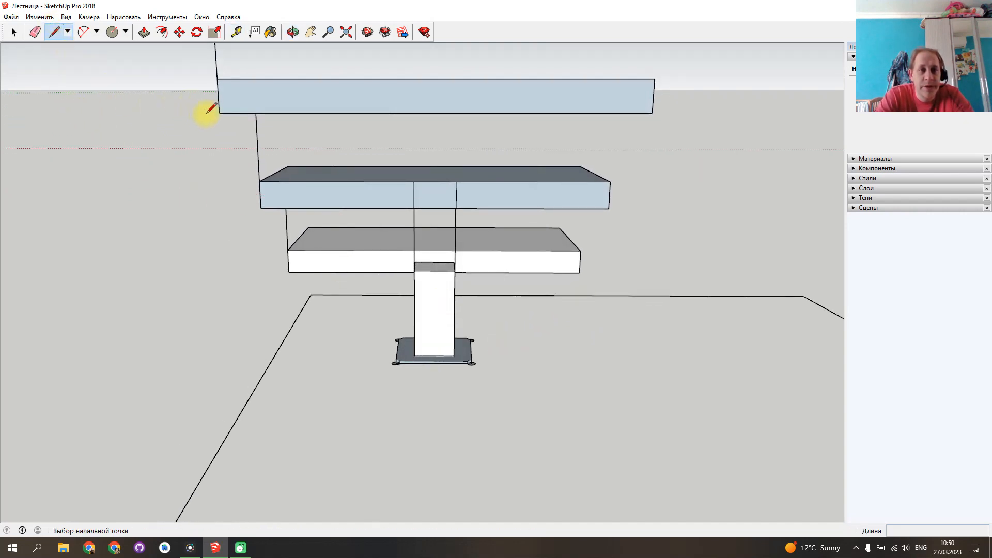
click(219, 112)
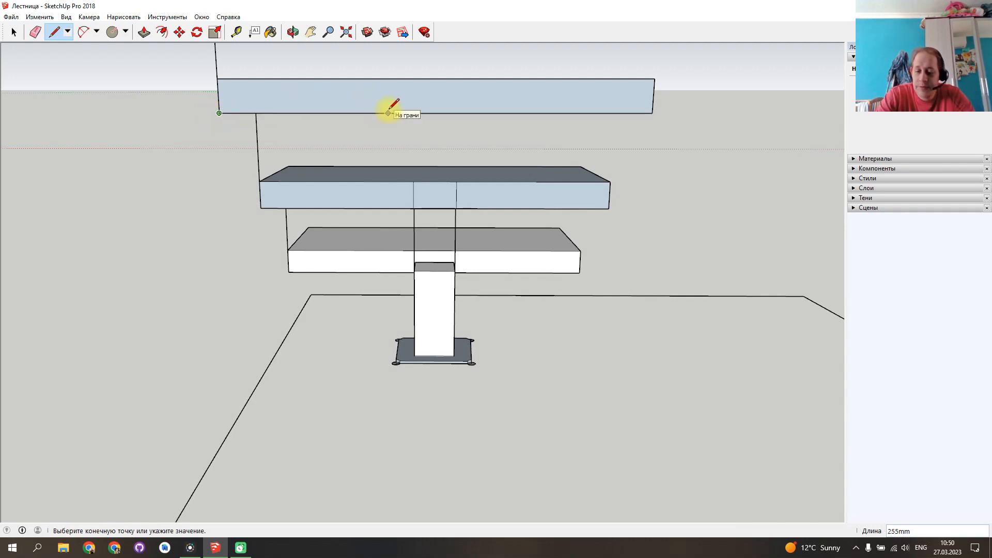
text(286)
key(Return)
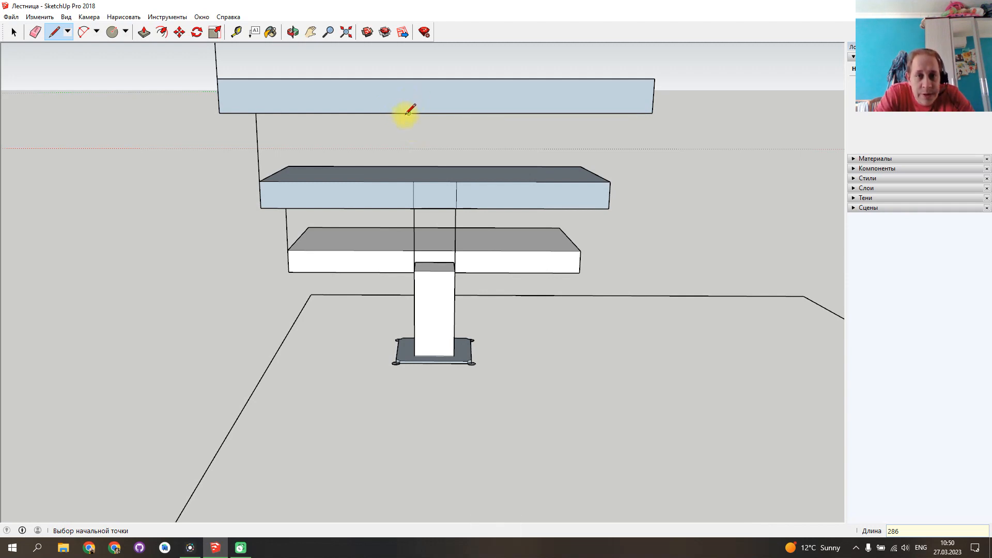
Draw a vertical line up the third tread's front face from the 286 mm mark, and connect that mark to the left post line on the second tread's lower edge.
click(409, 113)
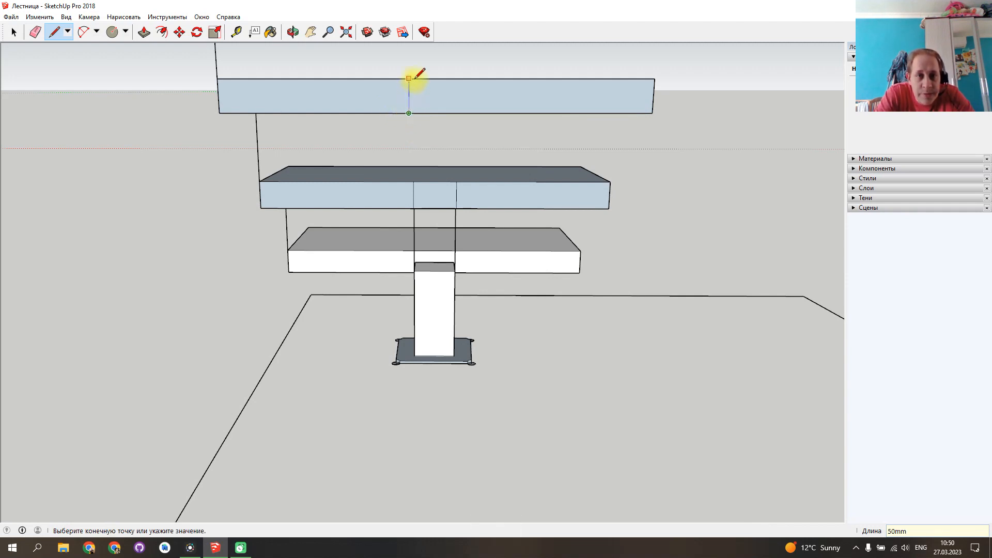
click(409, 113)
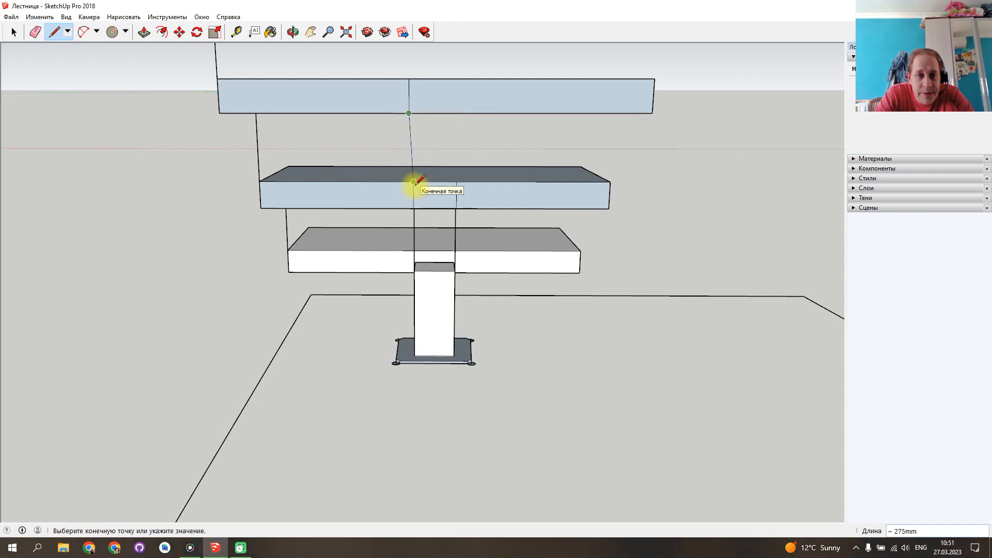
click(414, 211)
middle_drag(244, 244, 33, 266)
scroll(215, 239, down, 5)
mouse_move(215, 240)
middle_down()
mouse_move(186, 237)
mouse_move(442, 228)
middle_up()
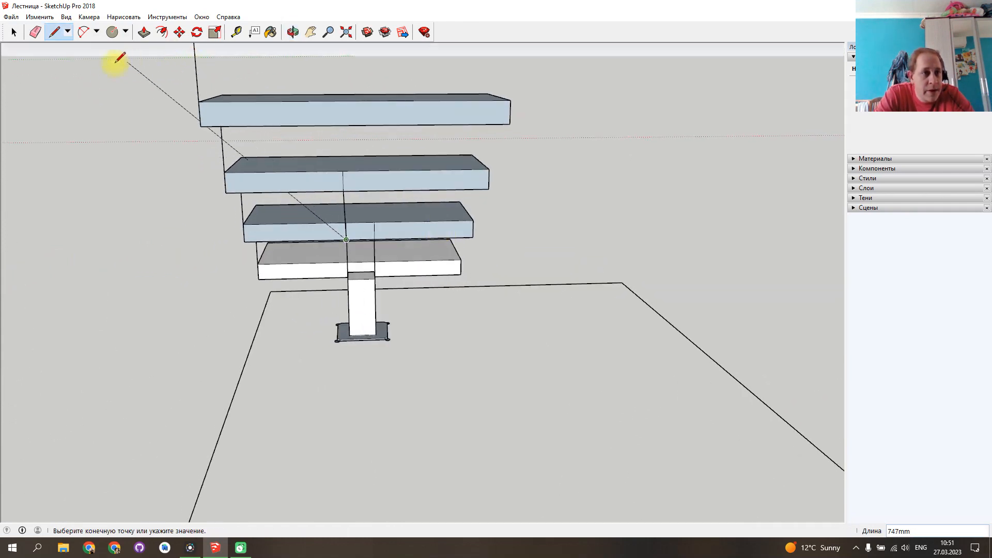
Mark 286 mm along the fourth tread's lower front edge from its left corner, and connect that point to the mark on the third tread.
click(236, 32)
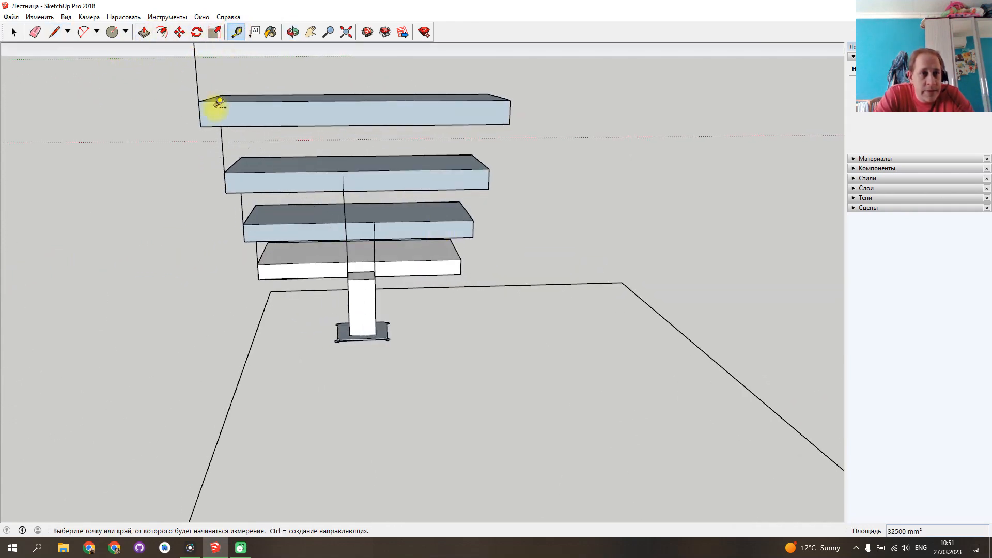
click(200, 126)
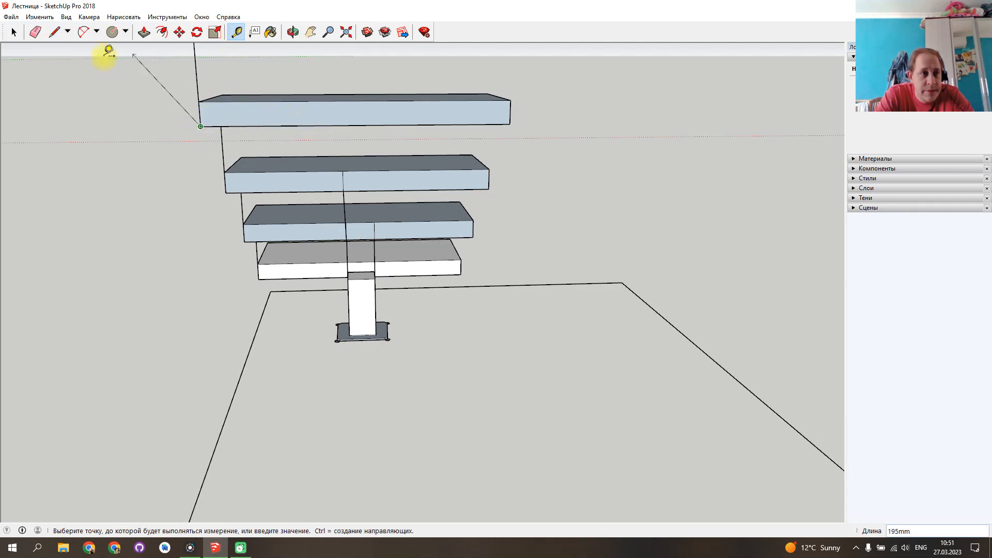
click(55, 31)
click(202, 125)
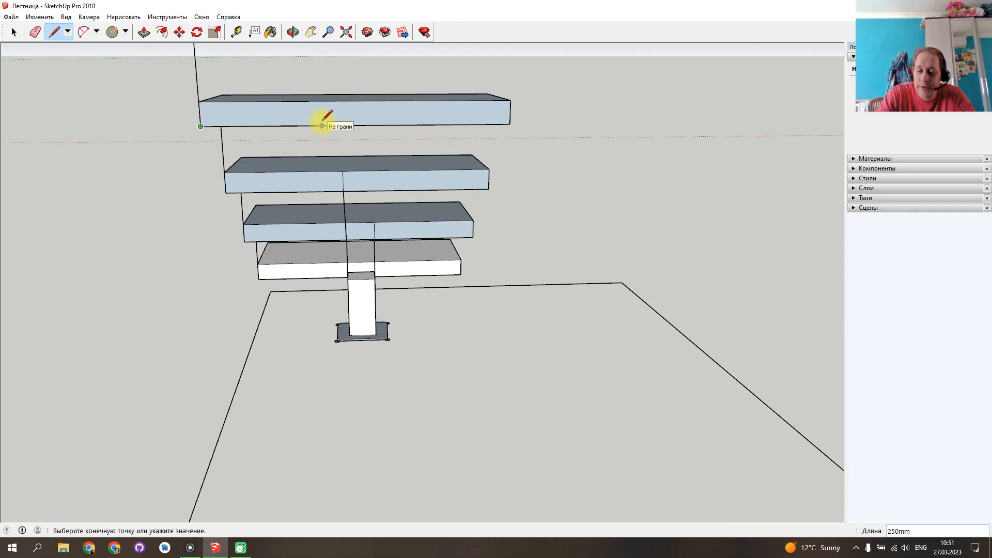
text(286)
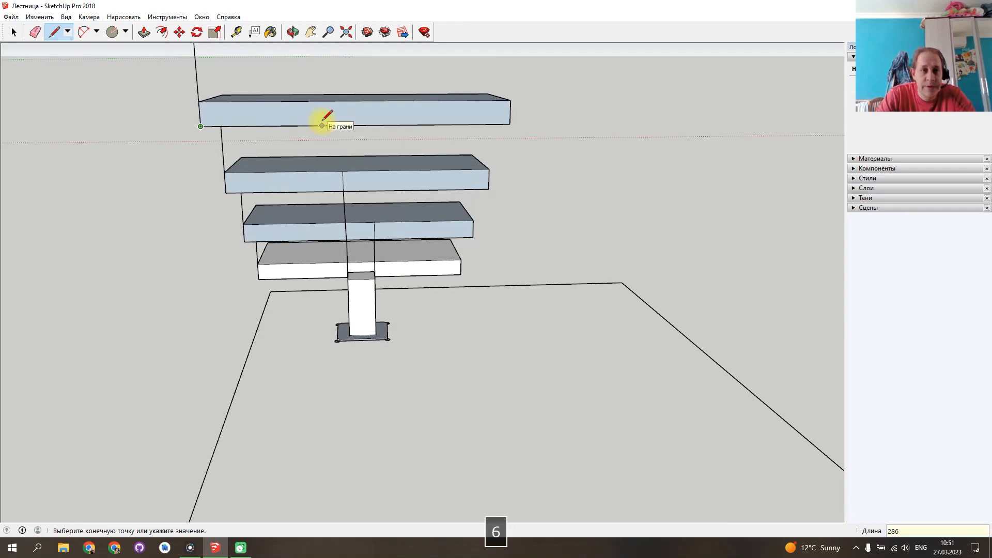
key(Return)
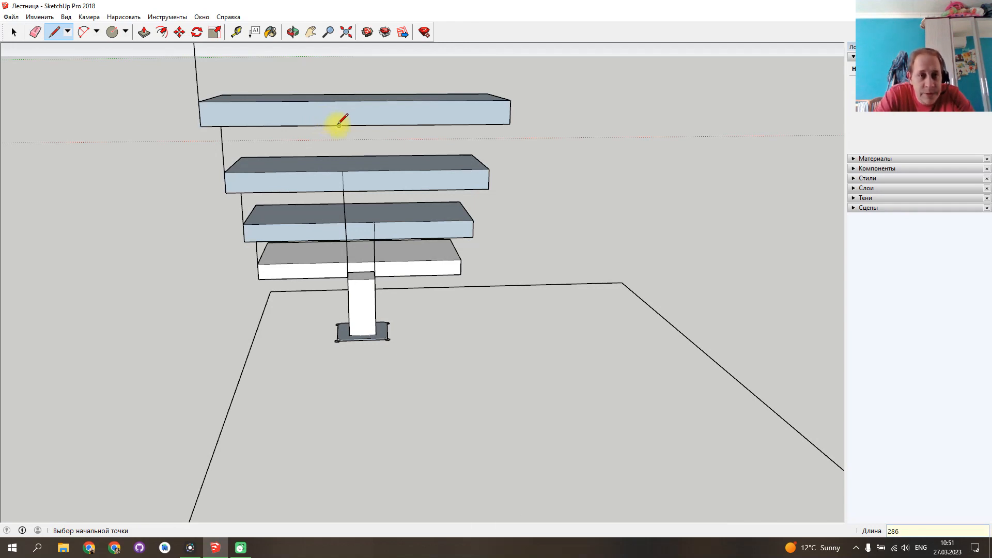
click(339, 125)
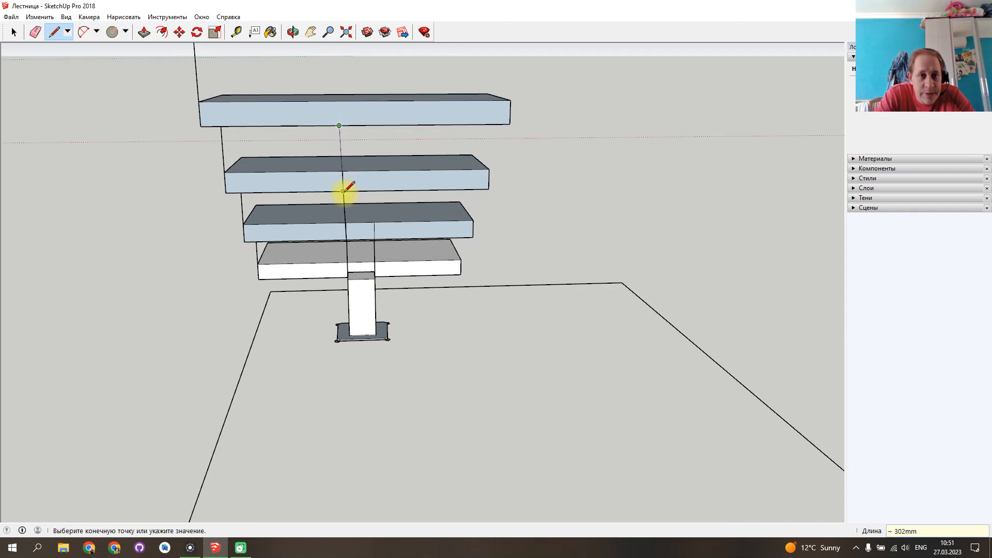
middle_drag(360, 199, 324, 243)
click(14, 32)
Mark 286 mm along the fifth tread's lower front edge from its left corner, and connect that point to the mark on the fourth tread.
click(54, 32)
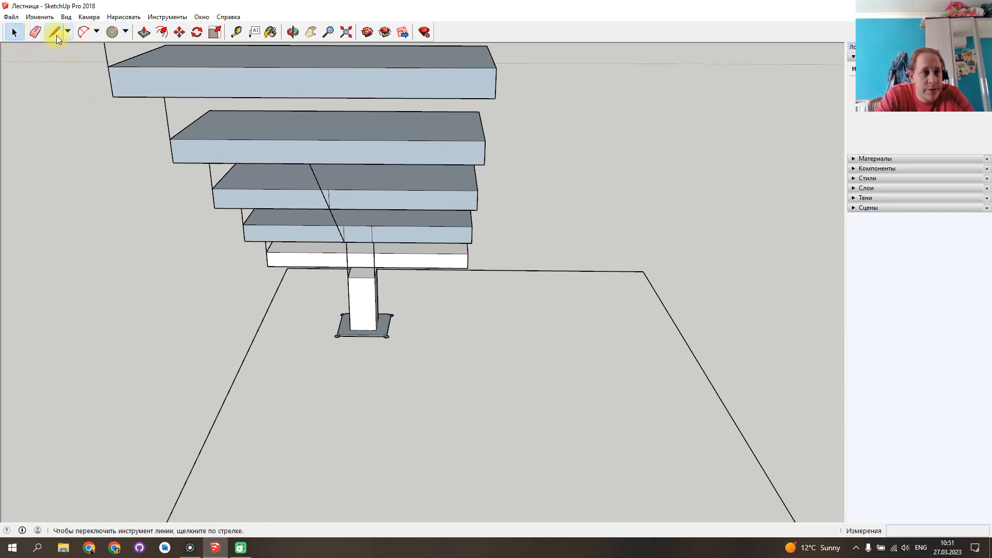
click(112, 97)
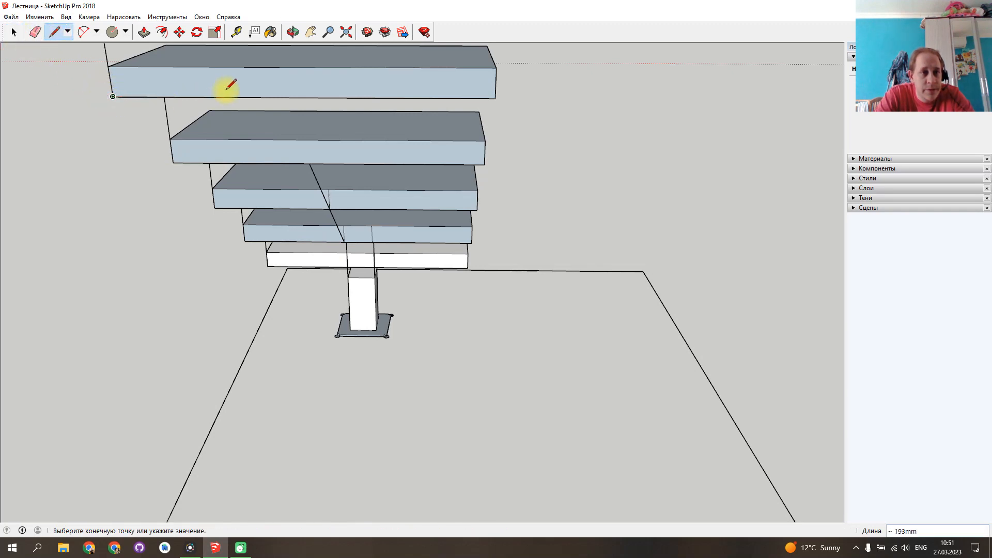
text(28)
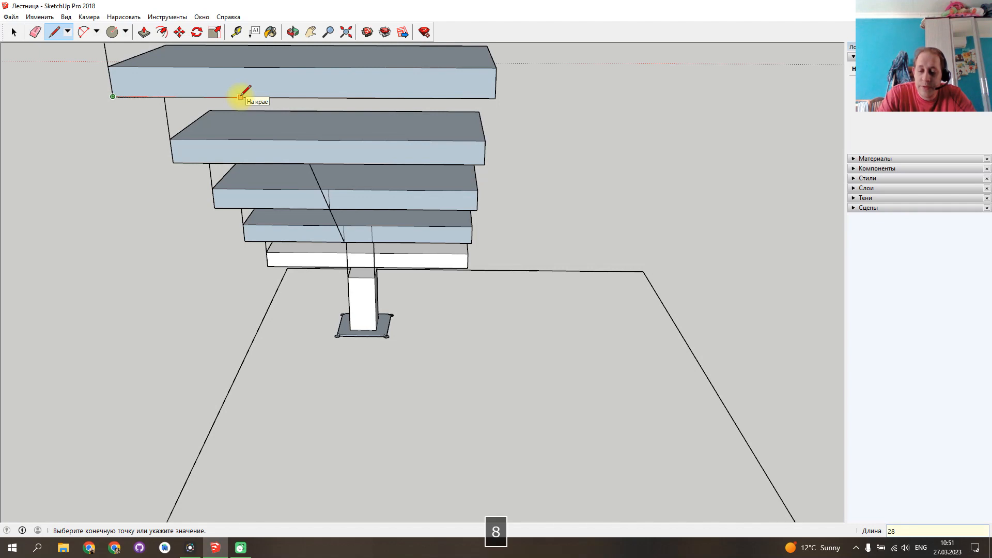
text(6)
key(Return)
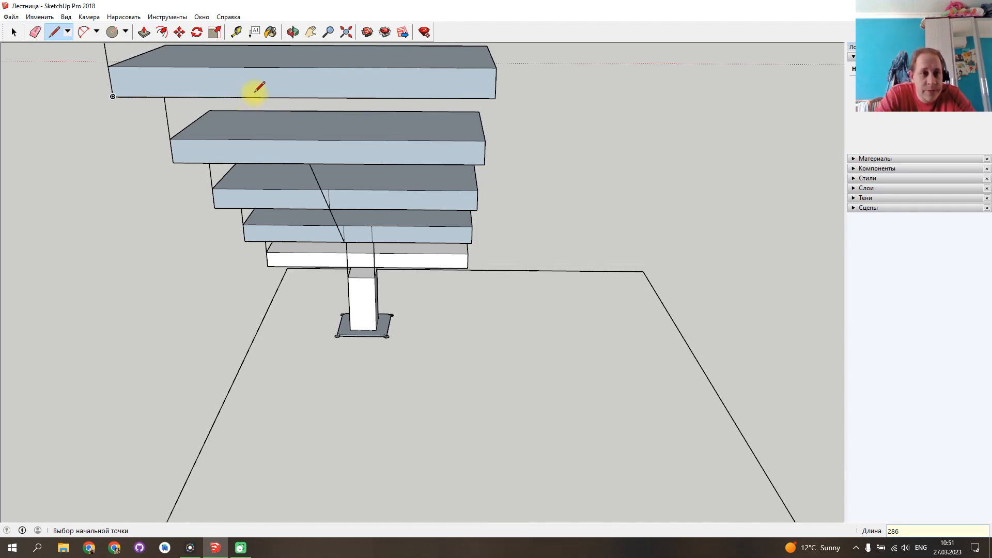
click(281, 98)
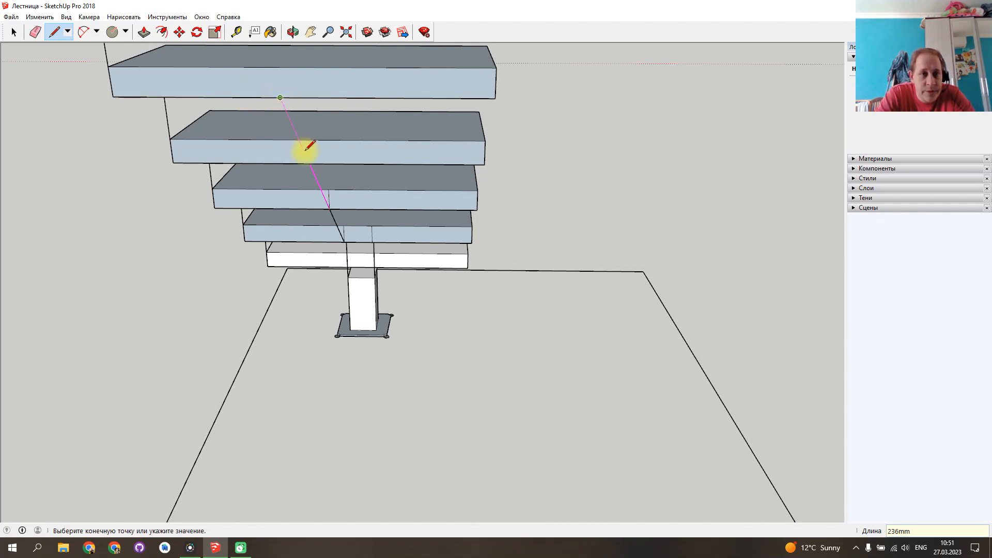
scroll(309, 163, down, 5)
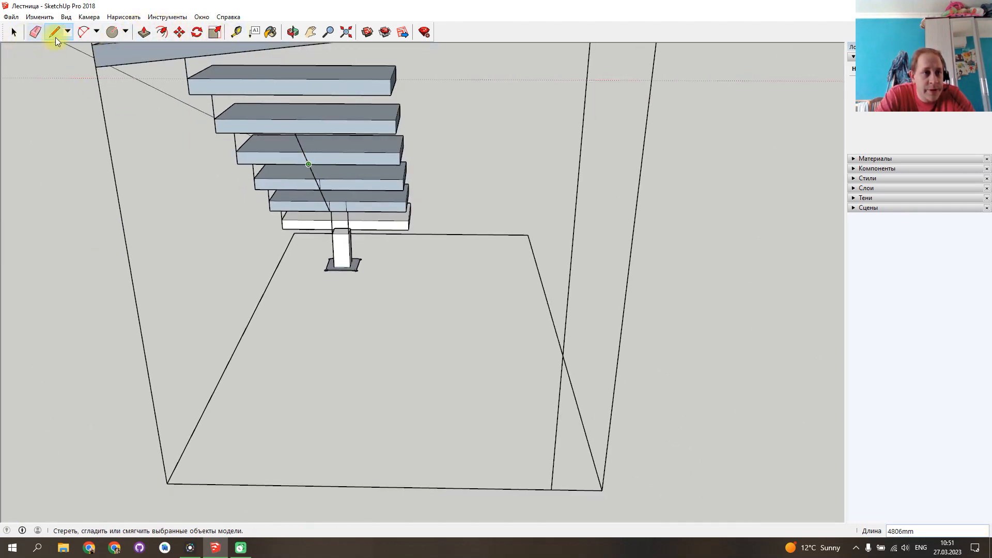
key(Escape)
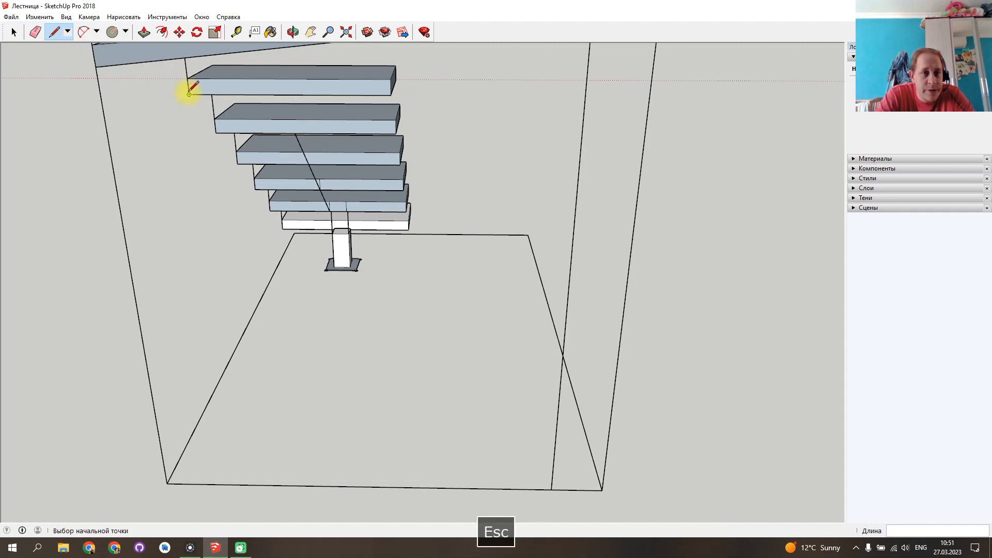
Mark 286 mm along the sixth tread's lower front edge from its left corner, and connect that point to the mark on the fifth tread.
click(189, 94)
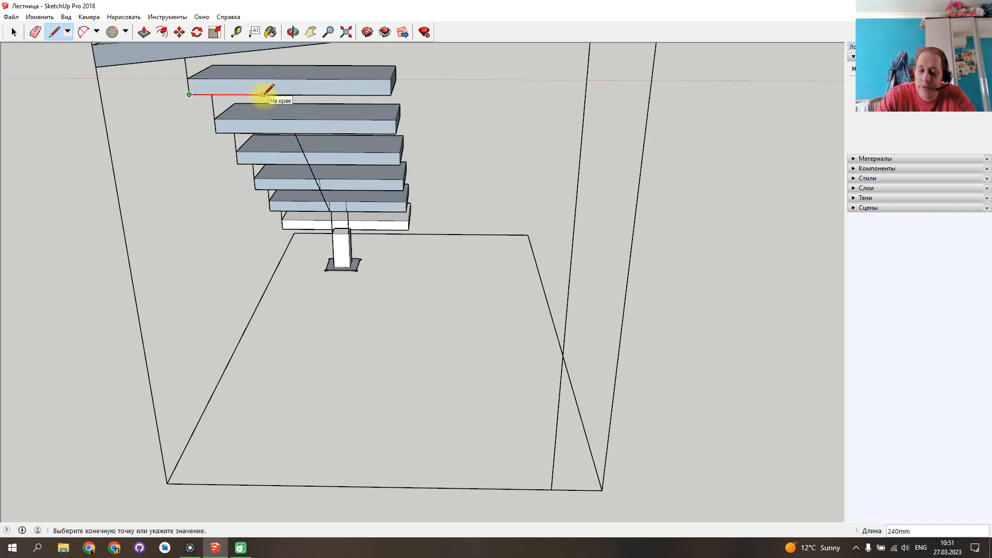
text(286)
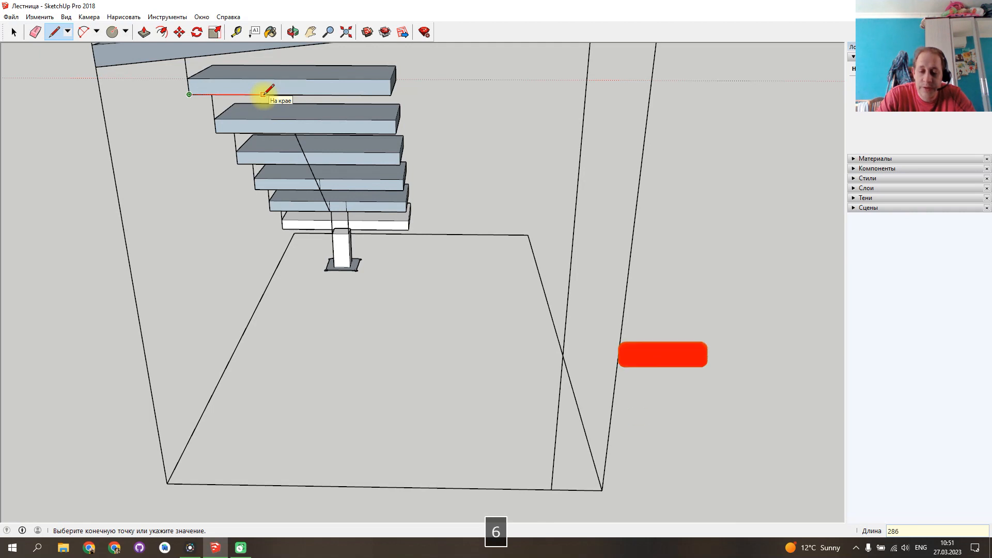
key(Return)
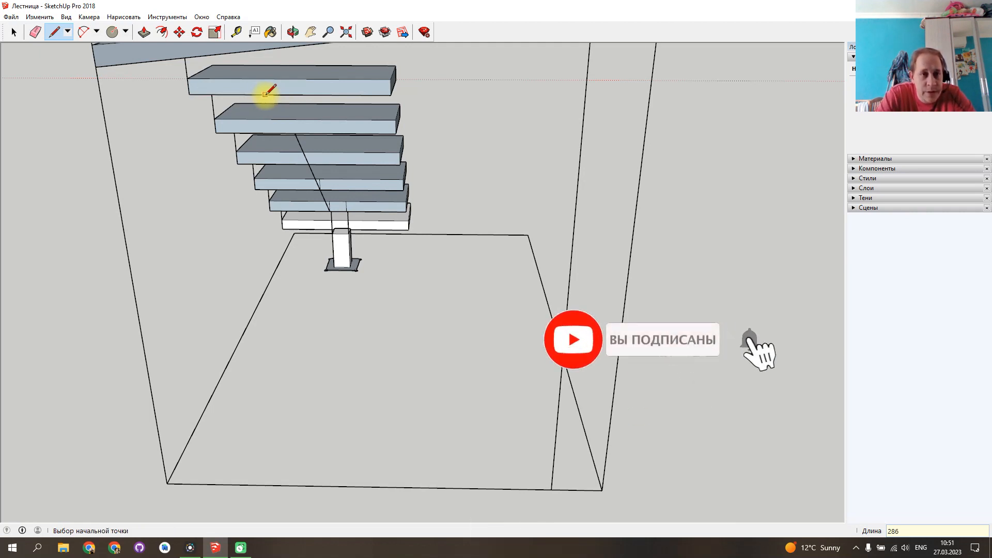
click(278, 94)
click(295, 133)
key(Escape)
Draw 80 mm lines from the sloping line rightward along the lower front edges of the third and fourth treads.
mouse_move(150, 168)
middle_down()
mouse_move(5, 166)
mouse_move(326, 194)
middle_up()
mouse_move(607, 145)
middle_down()
mouse_move(305, 142)
mouse_move(348, 73)
mouse_move(323, 104)
middle_up()
scroll(304, 142, down, 6)
scroll(336, 117, up, 5)
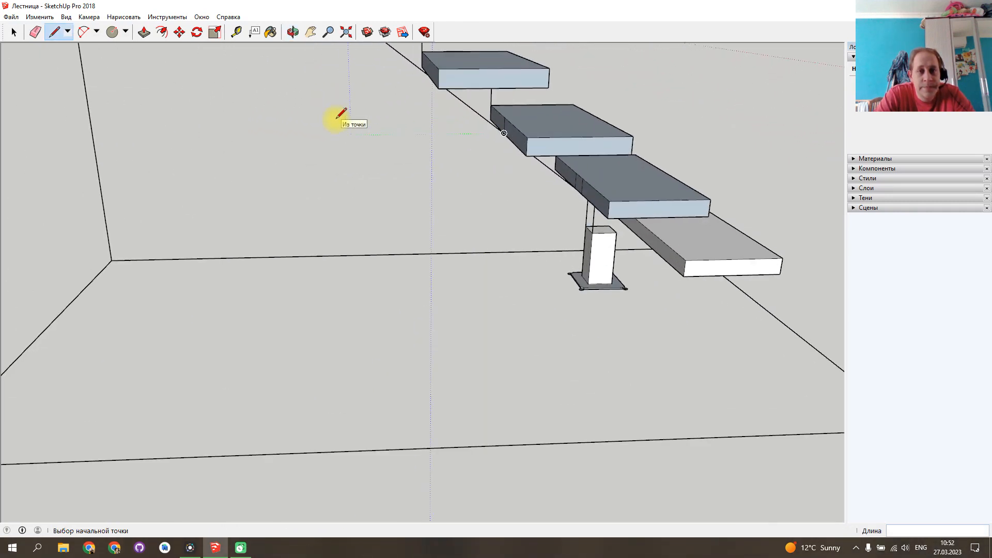
mouse_move(334, 128)
middle_down()
mouse_move(698, 65)
mouse_move(349, 128)
mouse_move(231, 75)
mouse_move(290, 60)
mouse_move(623, 77)
mouse_move(720, 97)
mouse_move(715, 122)
mouse_move(755, 133)
middle_up()
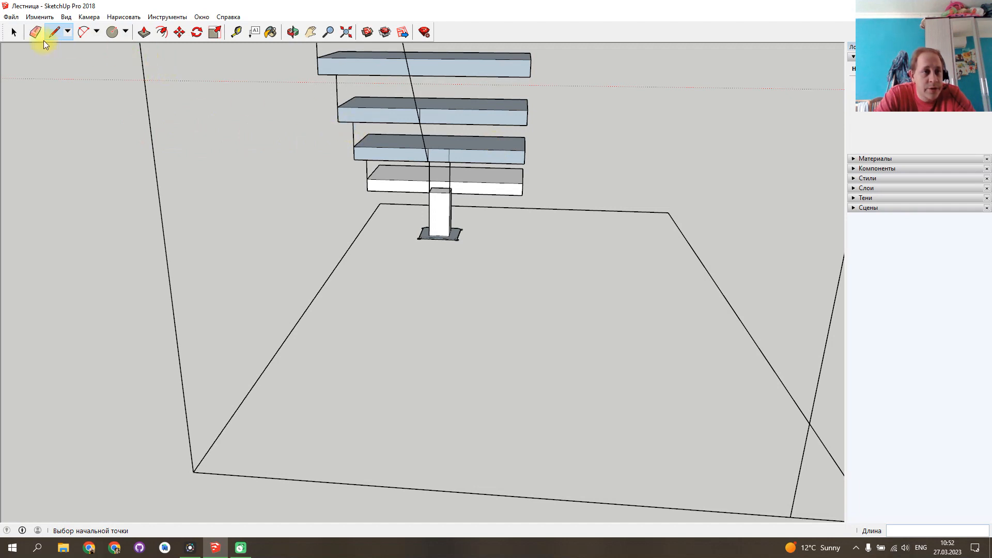
click(14, 32)
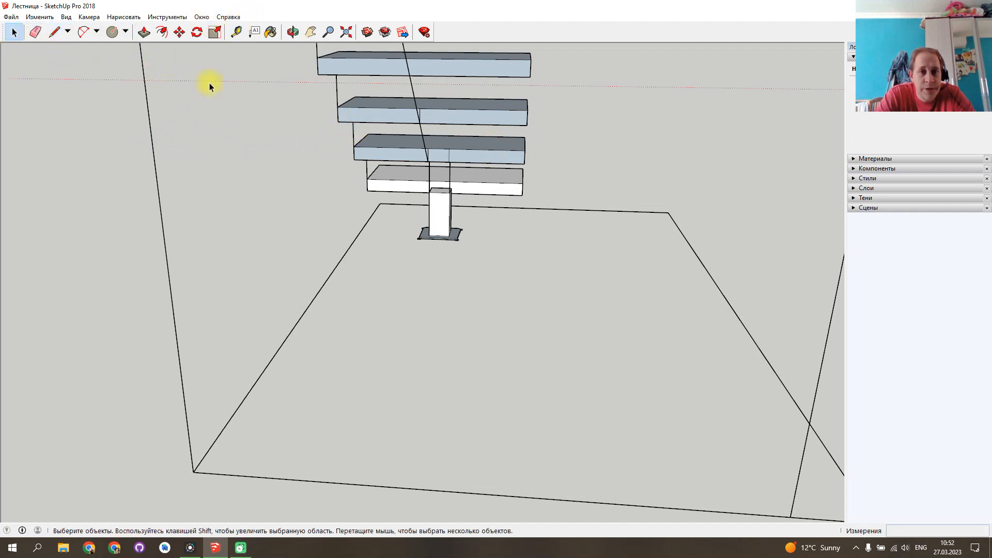
click(55, 32)
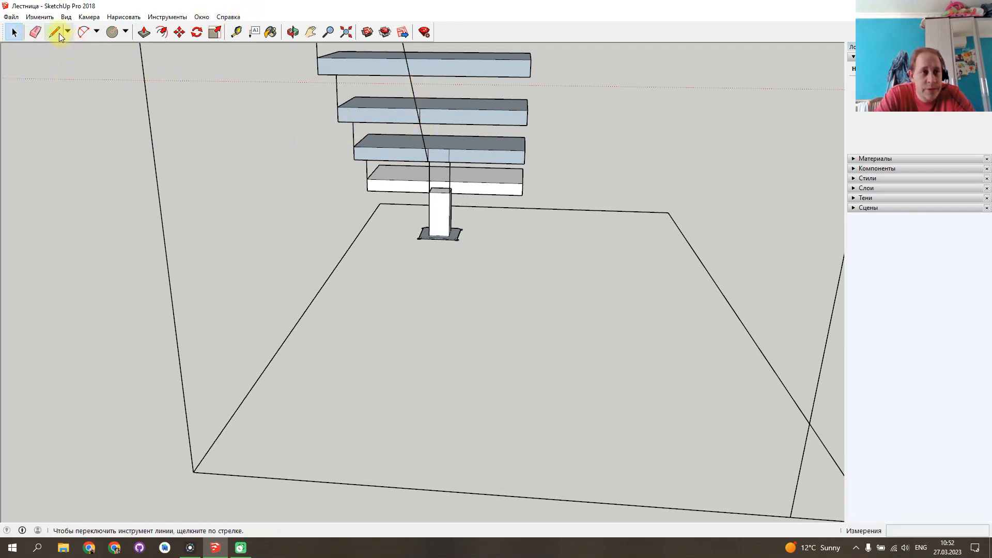
click(420, 123)
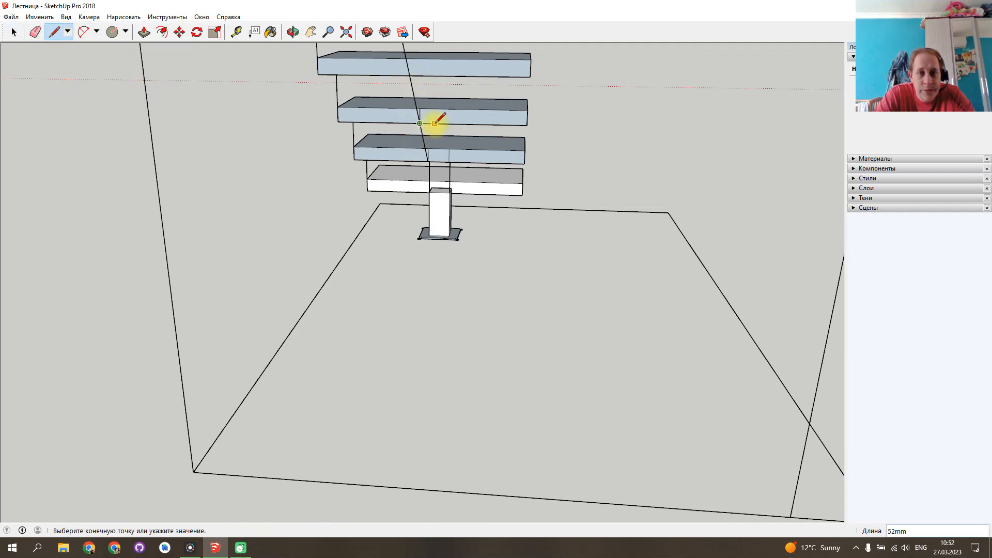
text(8)
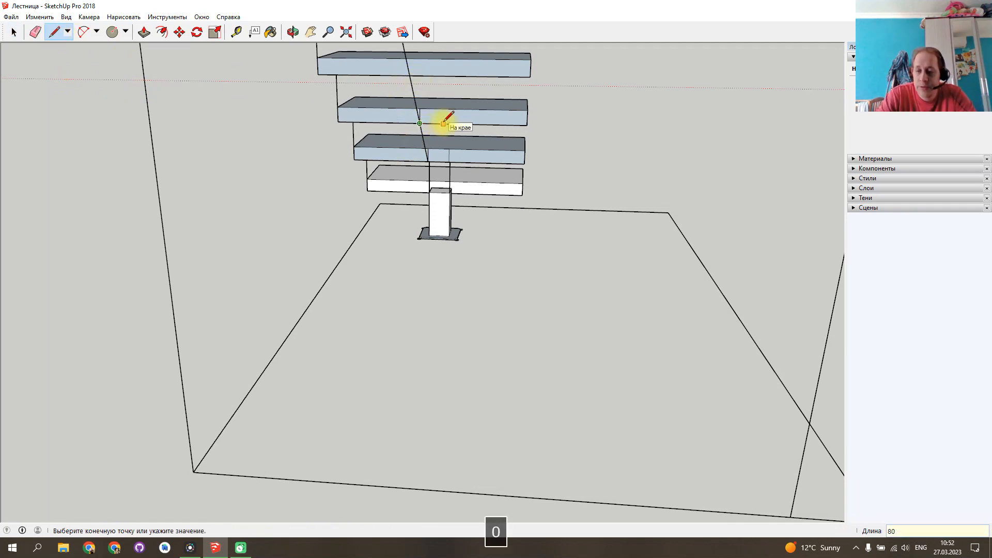
text(0)
key(Return)
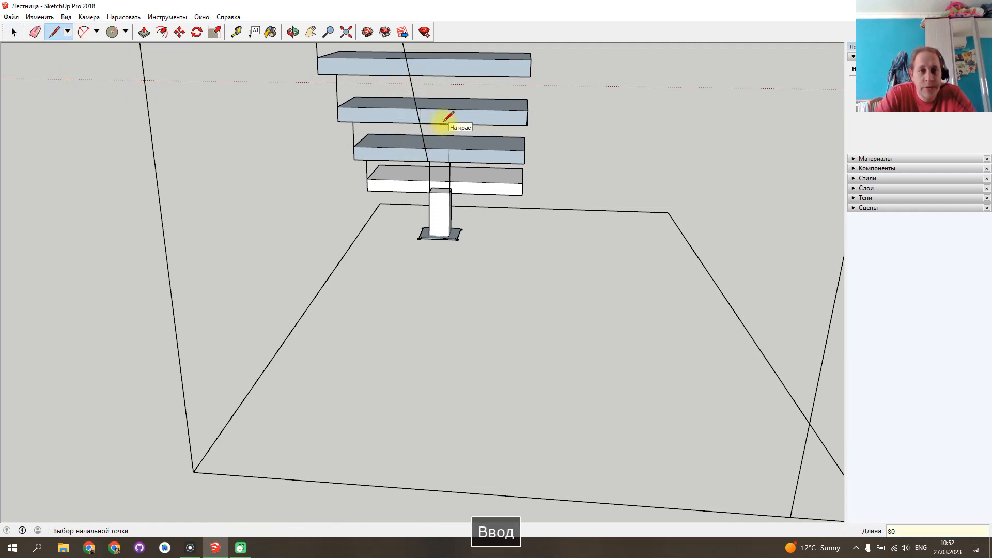
click(409, 76)
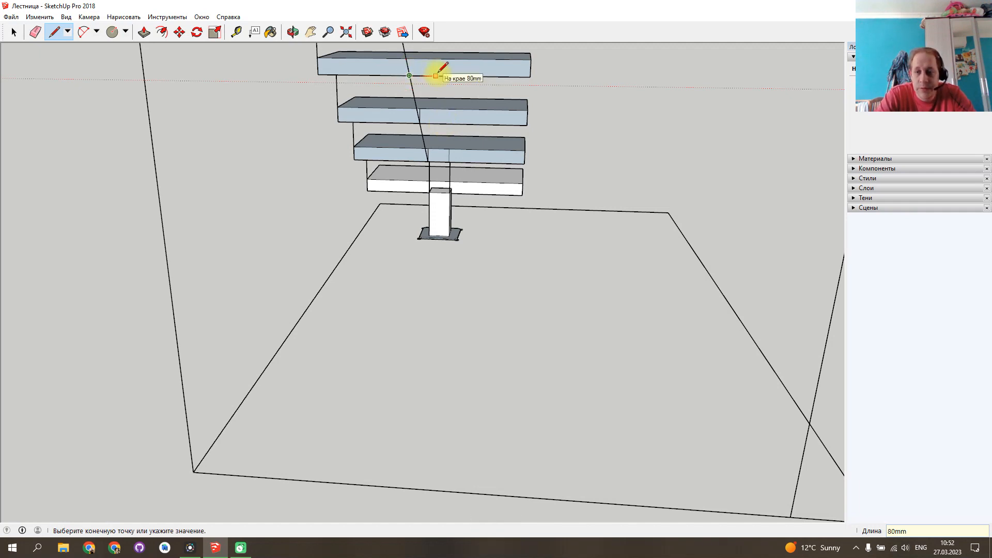
click(436, 75)
Draw an 80 mm line from the sloping line rightward along the fifth tread's lower front edge.
scroll(439, 70, down, 4)
middle_drag(437, 73, 439, 153)
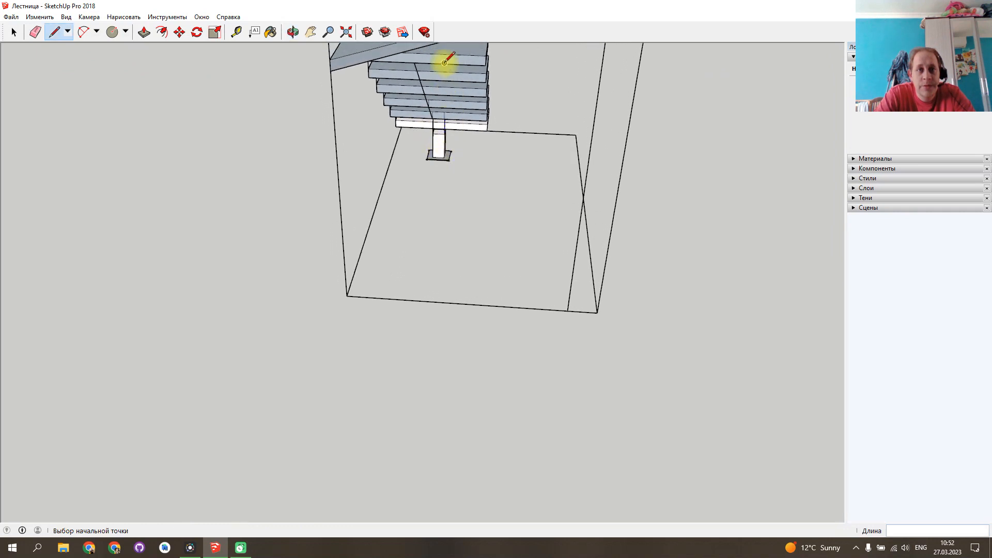
scroll(442, 62, up, 5)
click(384, 104)
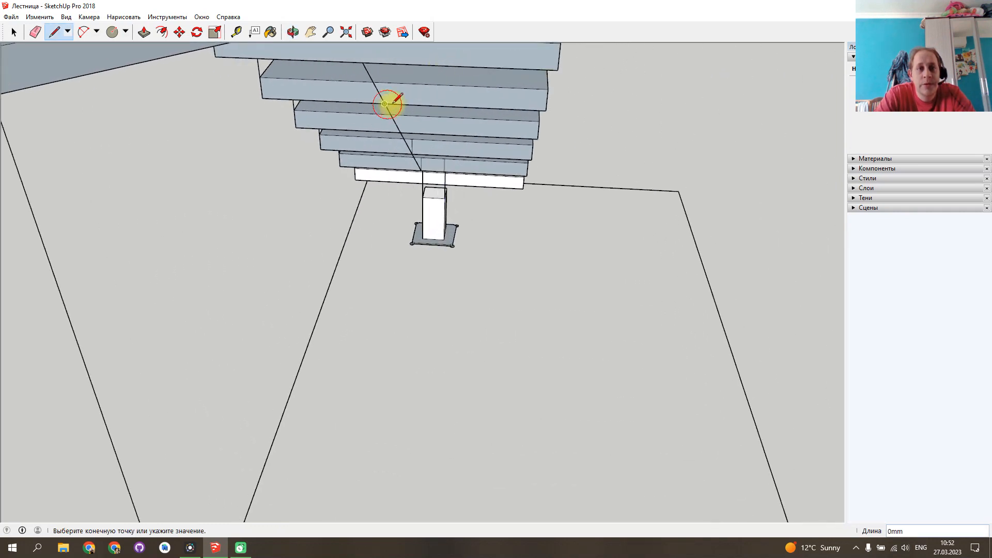
key(Escape)
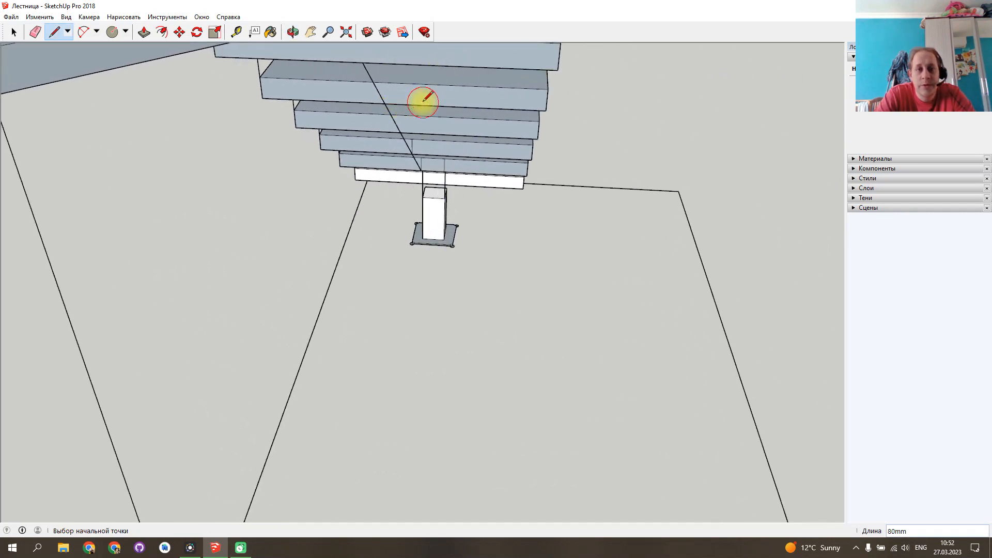
key(Escape)
Draw a second sloping line from the sixth tread's lower edge, offset from the first, down to the right post line on the second tread's lower edge.
click(404, 63)
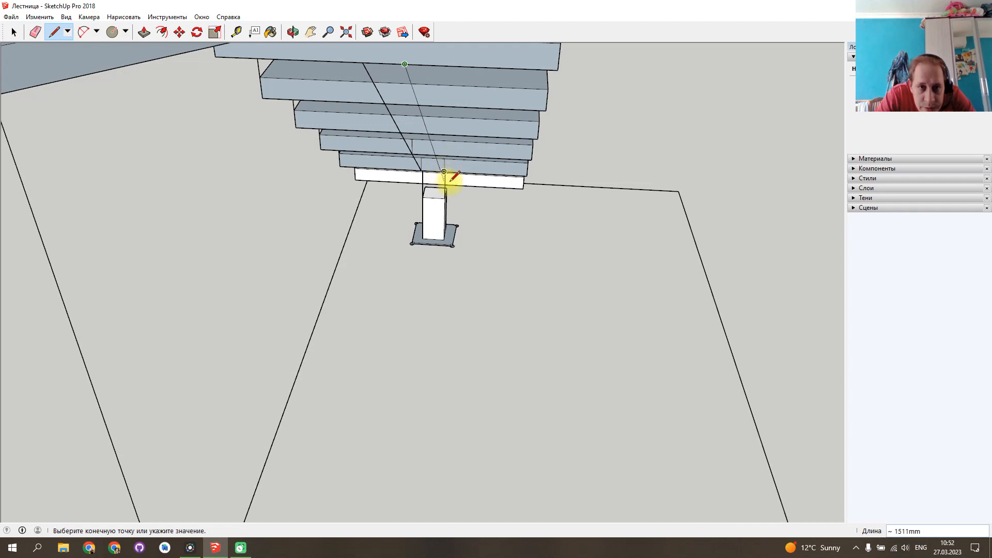
scroll(448, 178, up, 5)
middle_drag(450, 178, 396, 119)
click(405, 116)
middle_drag(447, 193, 275, 181)
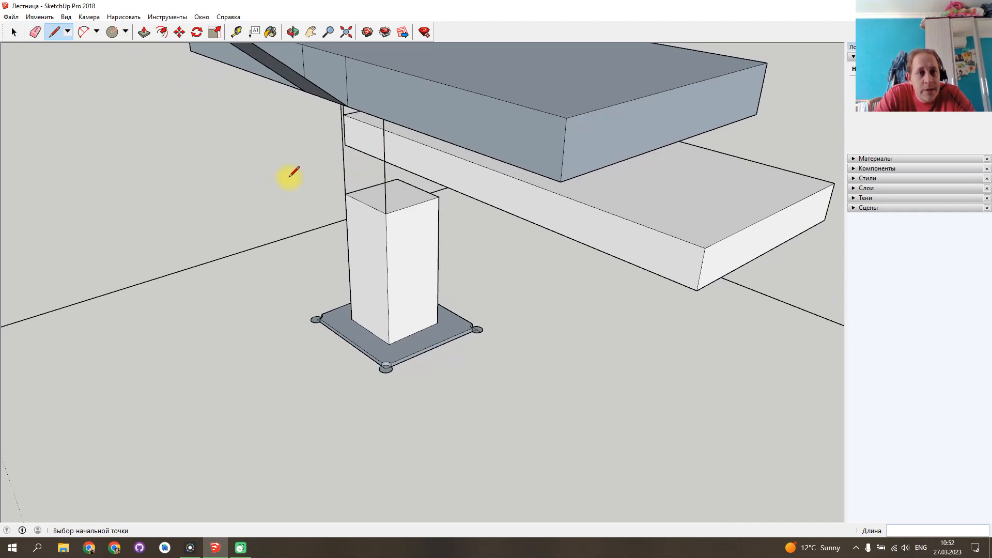
scroll(368, 185, down, 5)
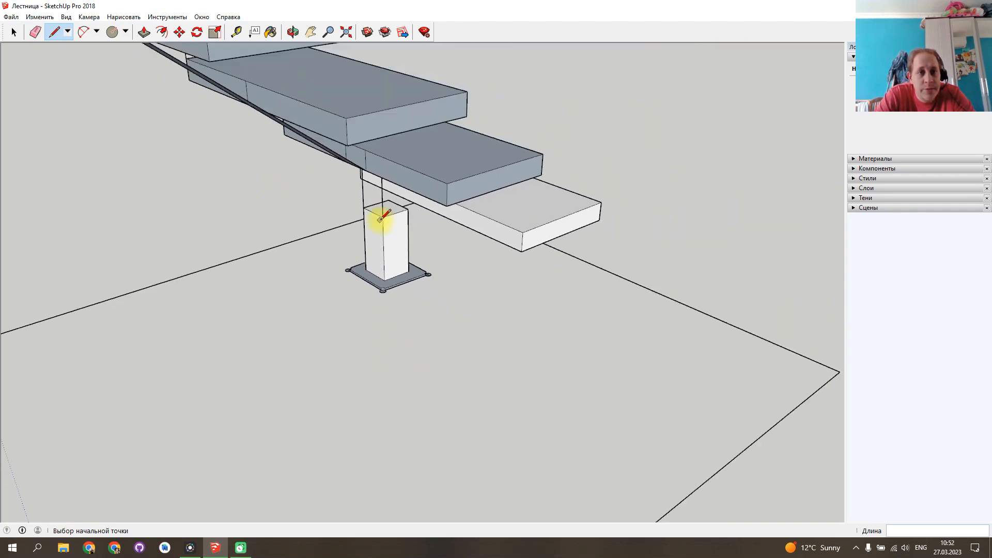
middle_drag(361, 235, 264, 116)
scroll(552, 192, up, 5)
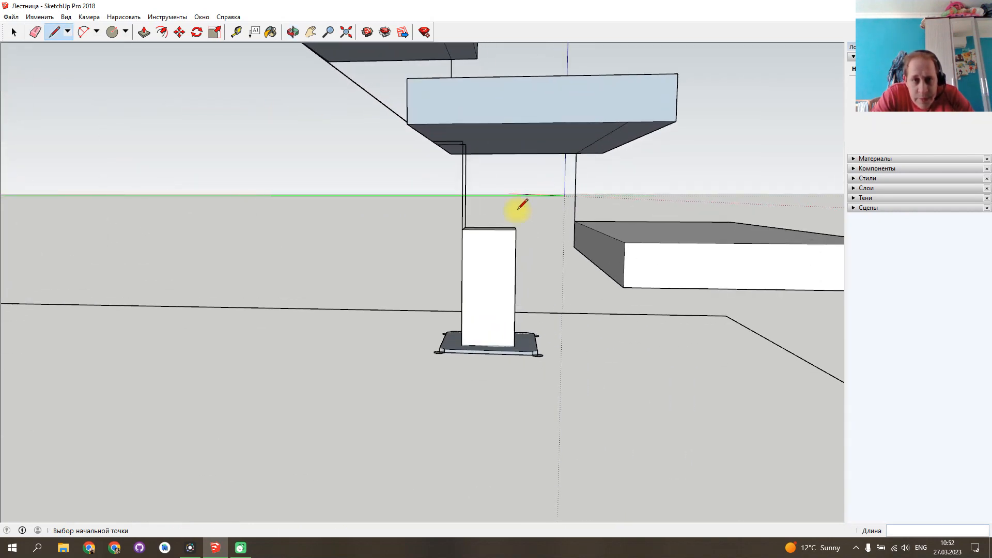
middle_drag(466, 203, 507, 219)
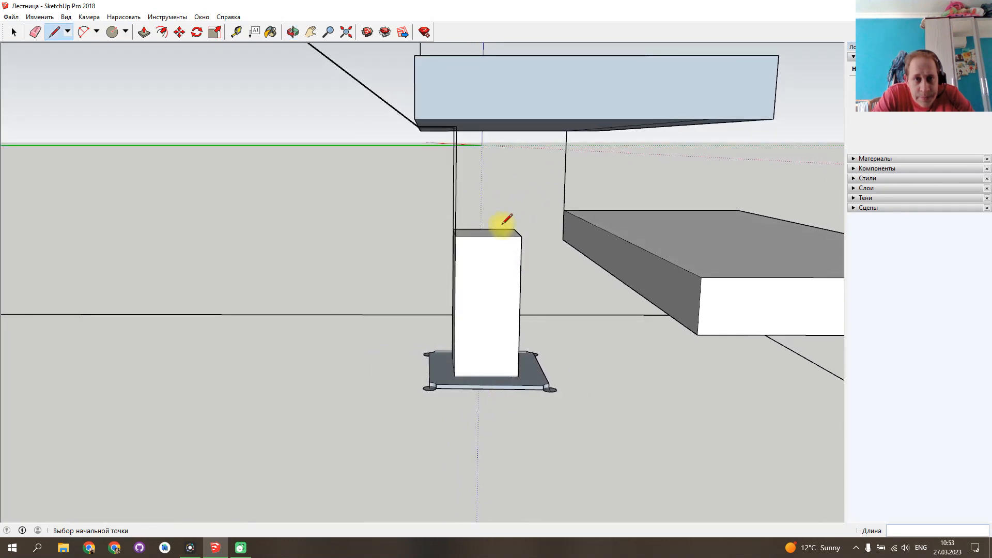
Try to extend the sloping line from the second tread down to the first tread's lower edge, and undo it.
middle_drag(398, 165, 436, 143)
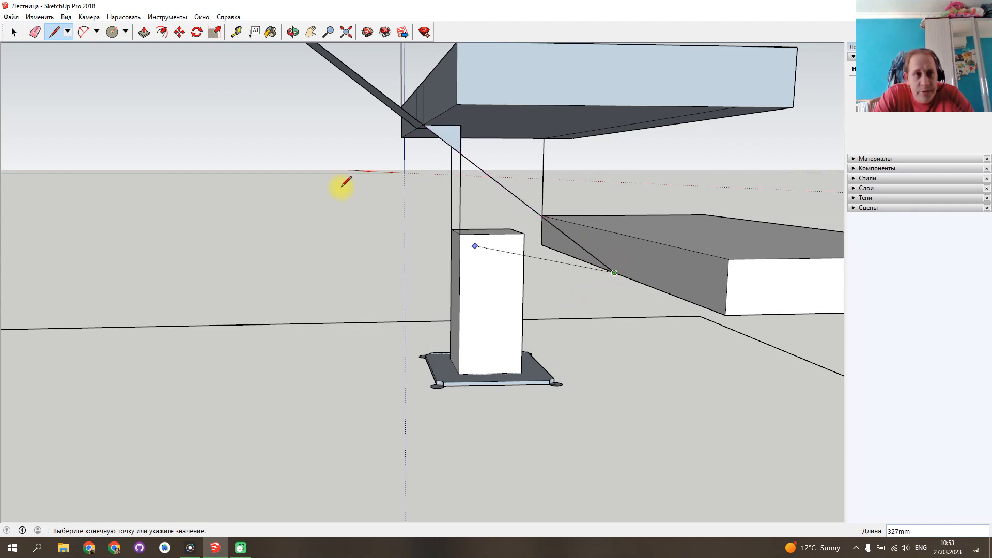
click(14, 33)
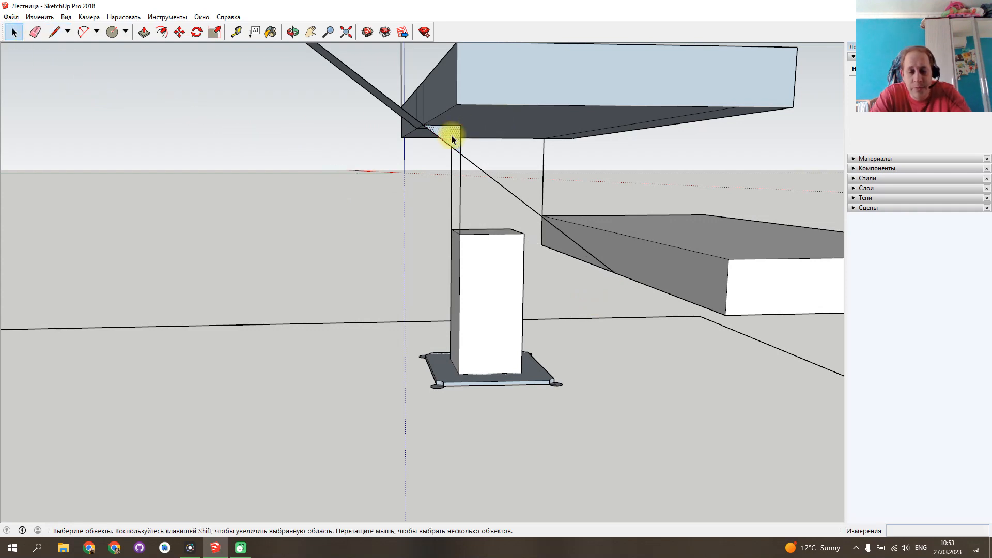
key(Delete)
middle_drag(315, 248, 274, 246)
key(ctrl+z)
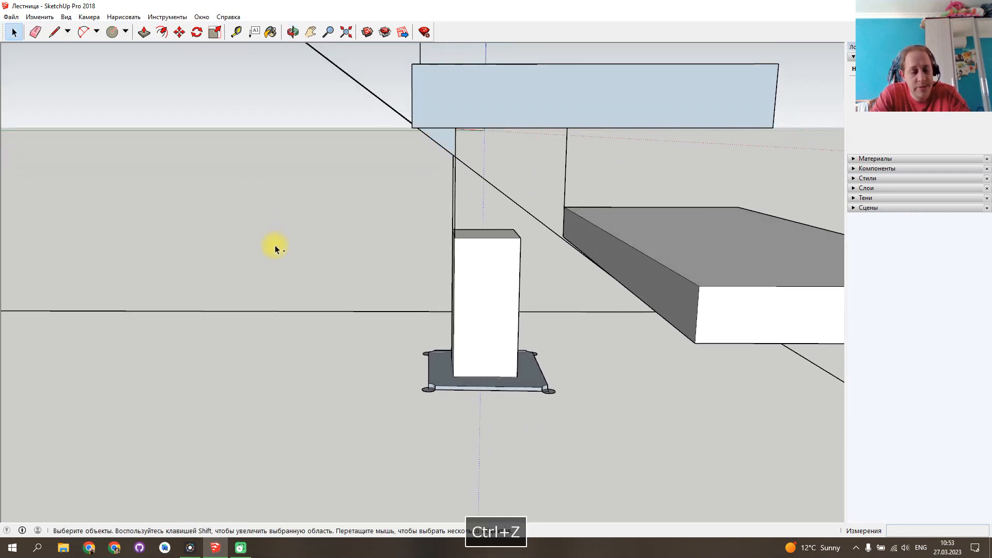
Draw two lines from the post's top corners facing the first tread straight to that tread's upper front edge.
middle_drag(284, 239, 643, 275)
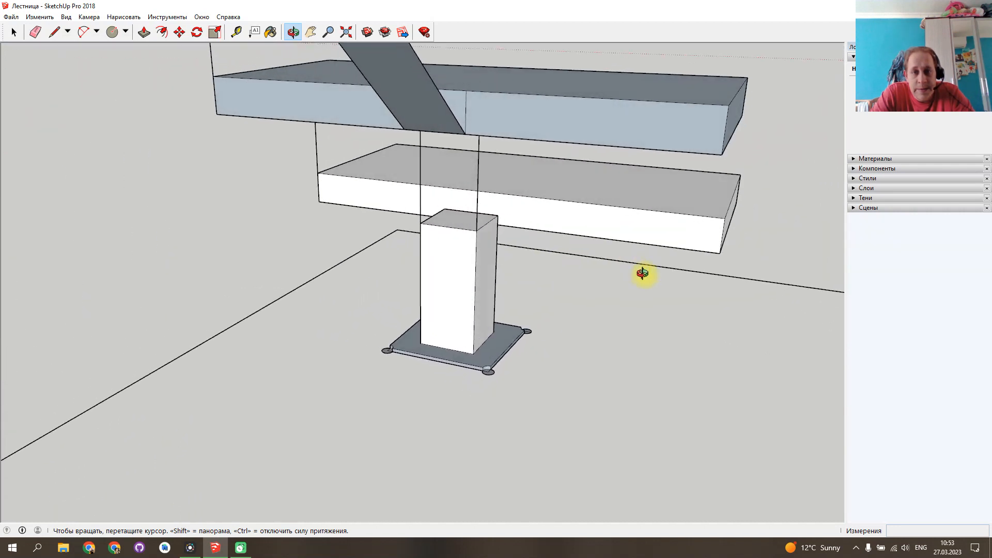
click(54, 32)
click(498, 215)
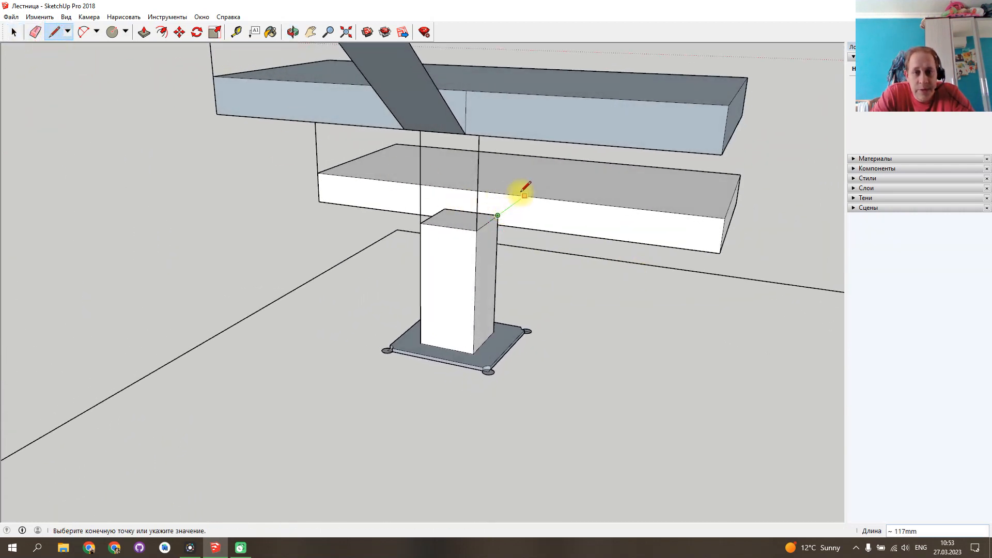
click(524, 195)
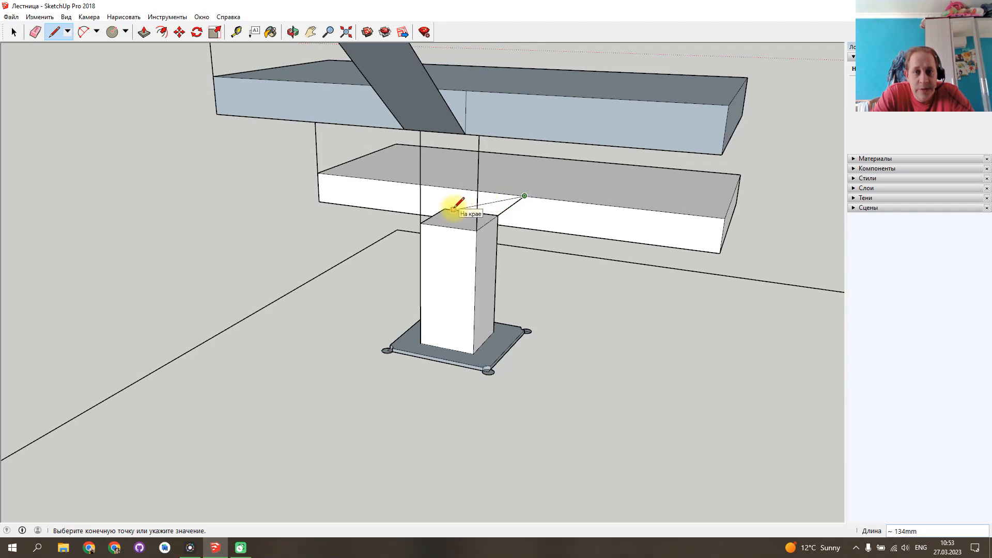
key(Escape)
click(445, 209)
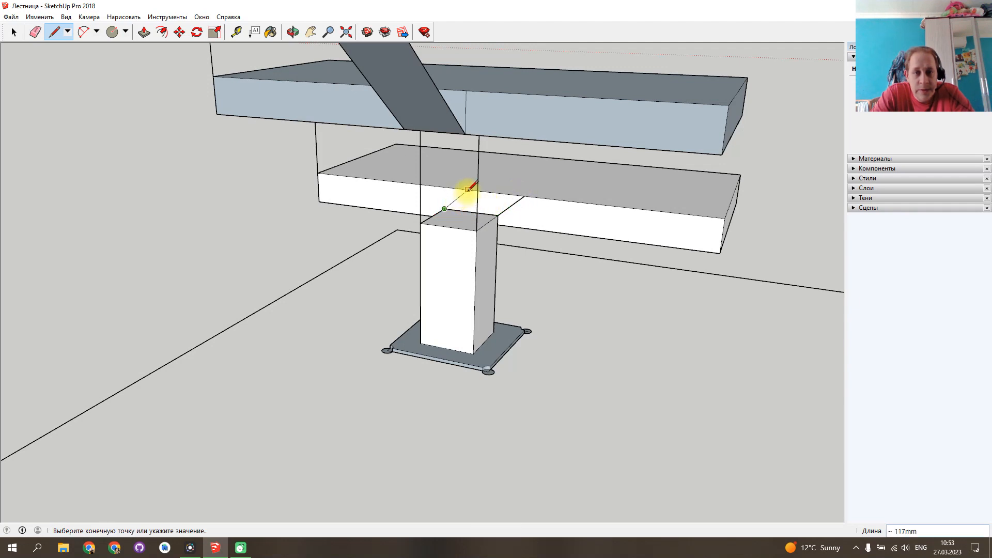
click(475, 190)
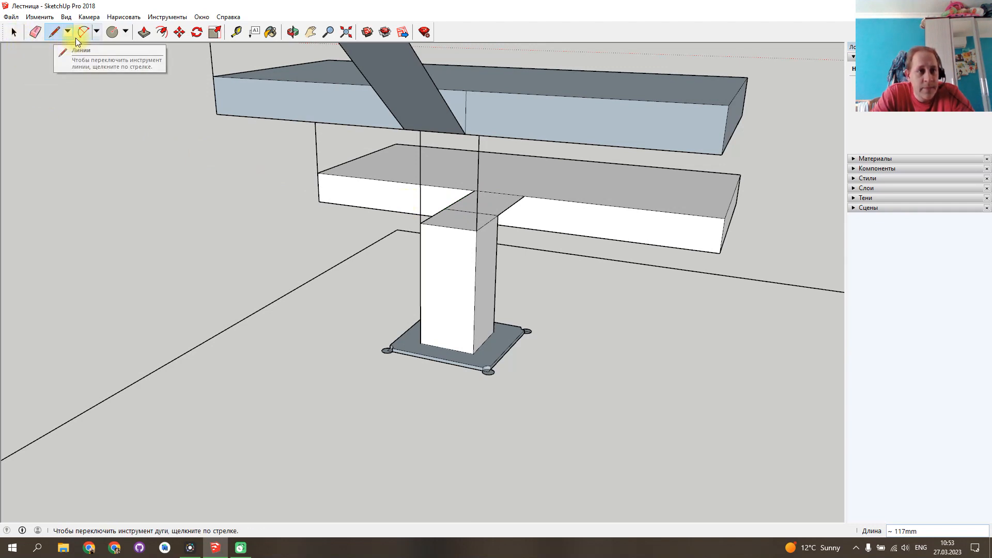
Draw vertical lines down the first tread's front face from both line ends, and delete the connecting lines to the post.
click(524, 196)
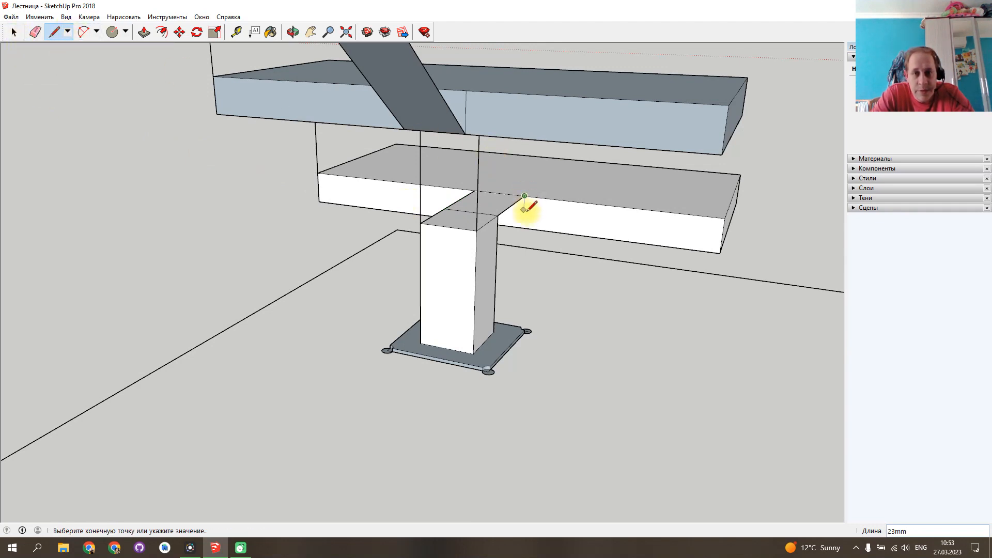
click(523, 228)
middle_drag(527, 221, 472, 278)
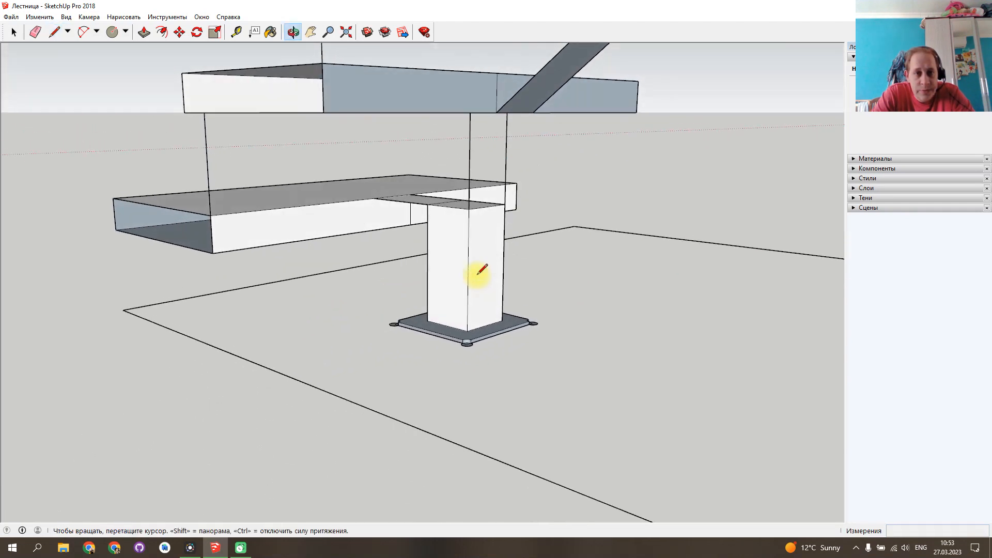
click(374, 198)
click(374, 230)
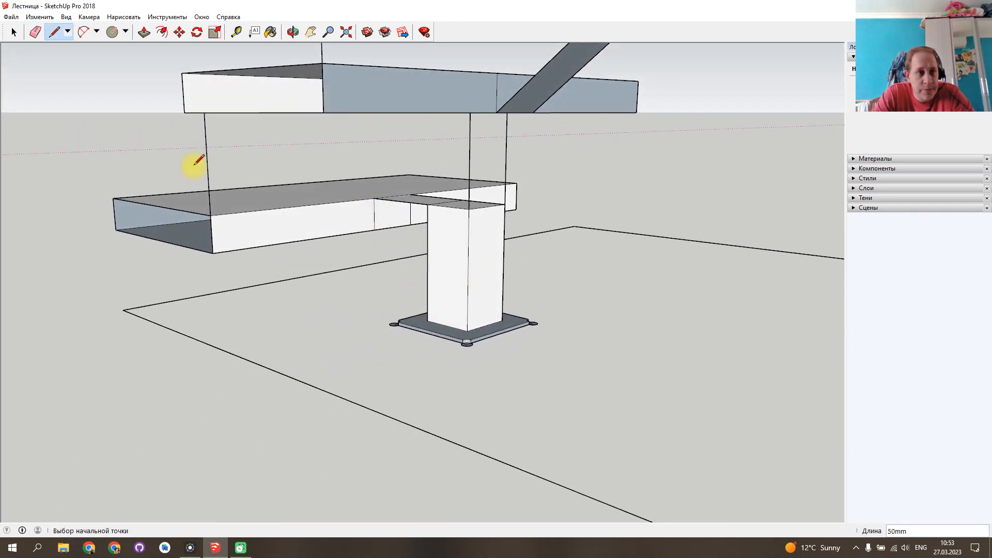
click(14, 33)
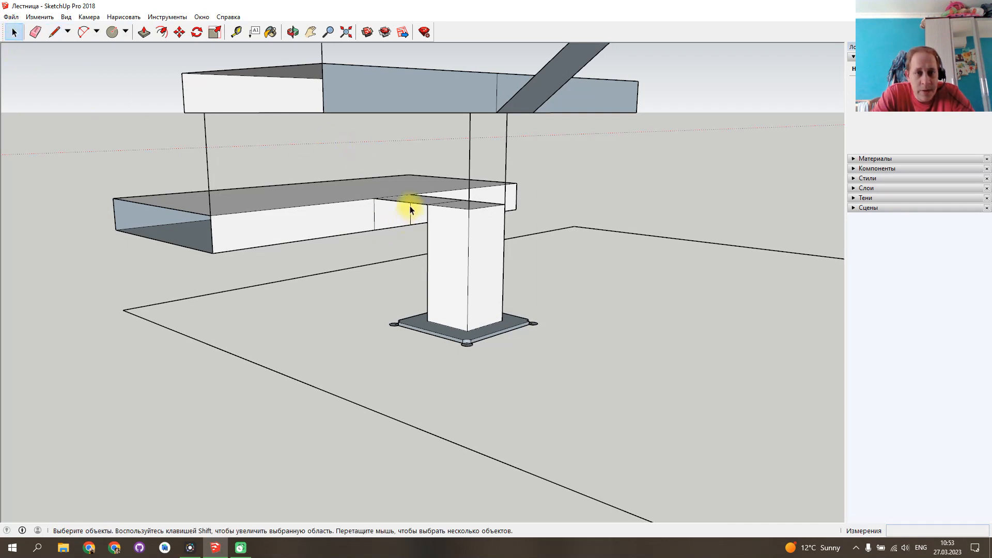
key(Delete)
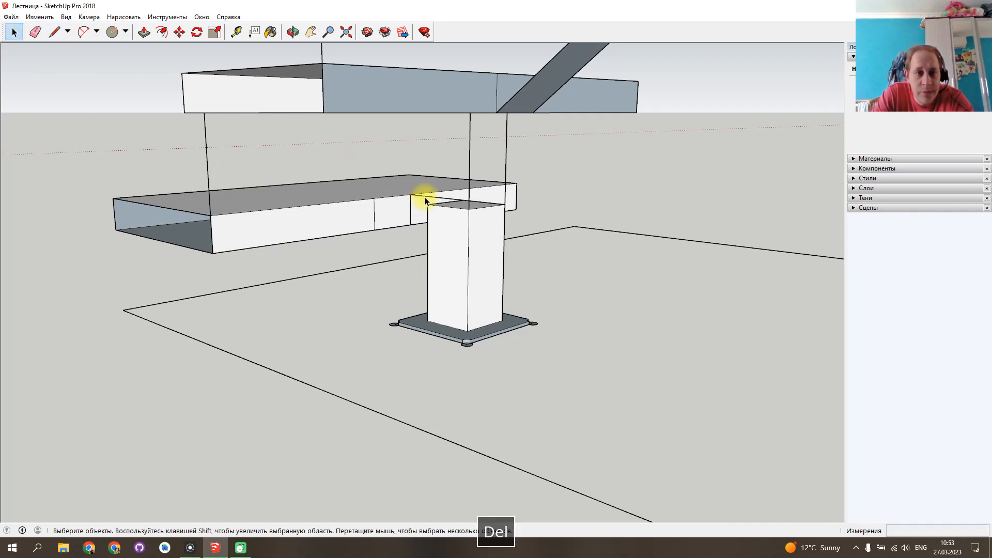
Extend both sloping beam lines from the second tread's lower edge to the lower ends of the vertical lines on the first tread.
middle_drag(417, 228, 141, 90)
click(53, 32)
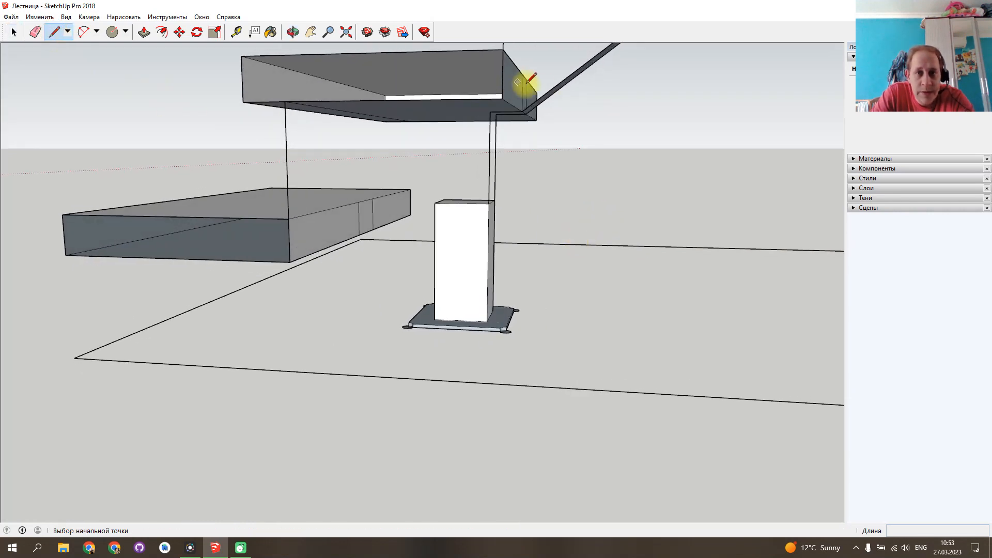
click(523, 111)
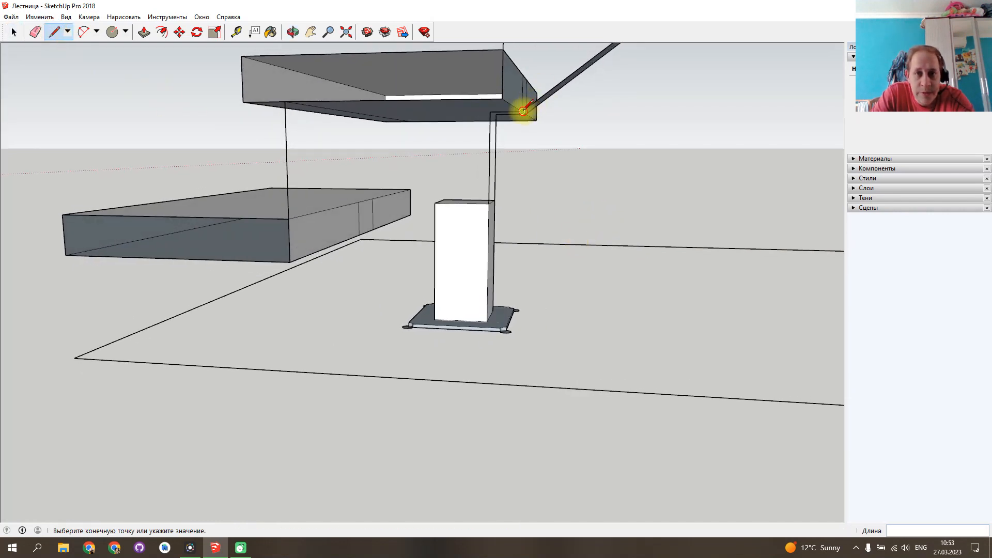
click(360, 235)
mouse_move(396, 240)
middle_down()
mouse_move(310, 252)
mouse_move(401, 217)
middle_up()
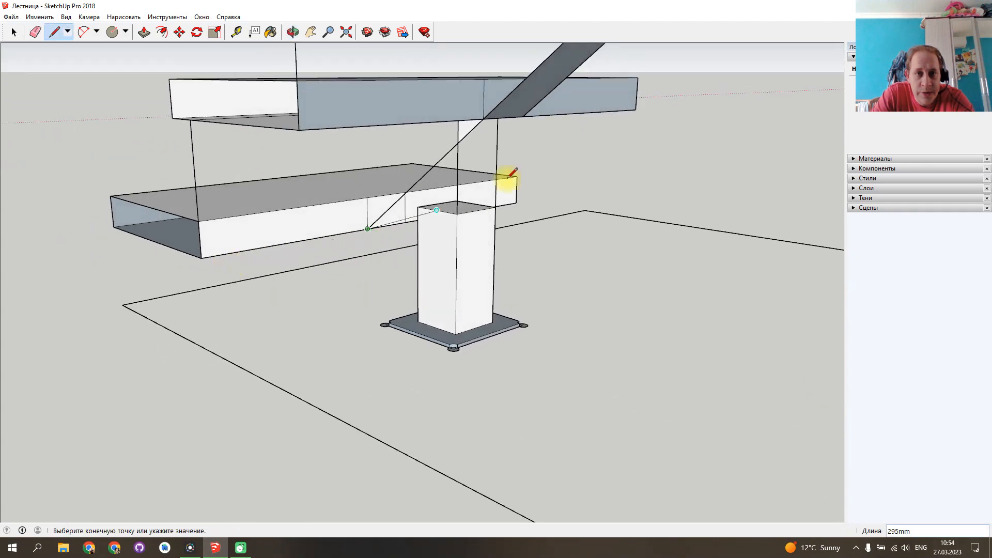
key(Escape)
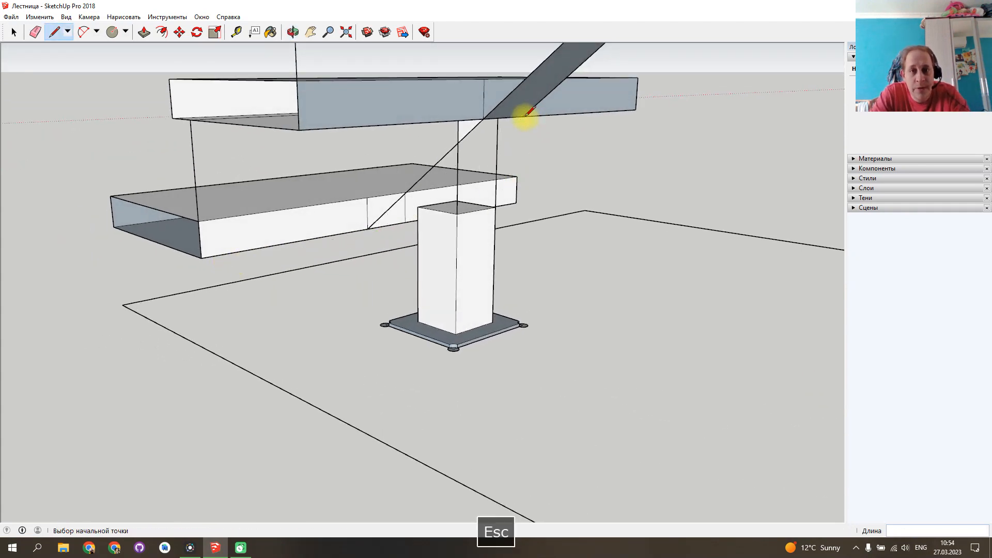
click(523, 116)
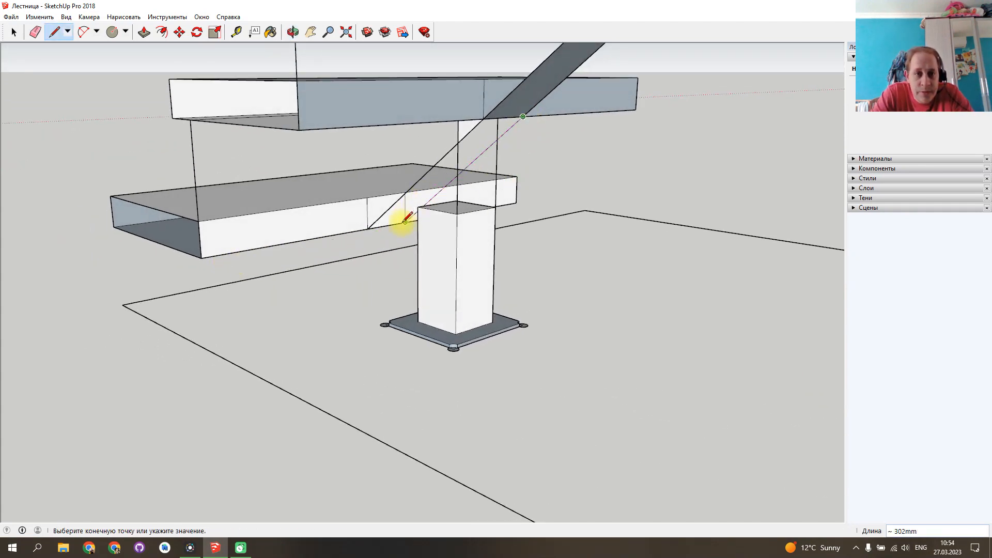
key(Escape)
Delete the leftover triangular faces and post line segments between the sloping beam and the second tread.
mouse_move(399, 217)
middle_down()
mouse_move(520, 212)
mouse_move(3, 209)
mouse_move(11, 166)
middle_up()
key(space)
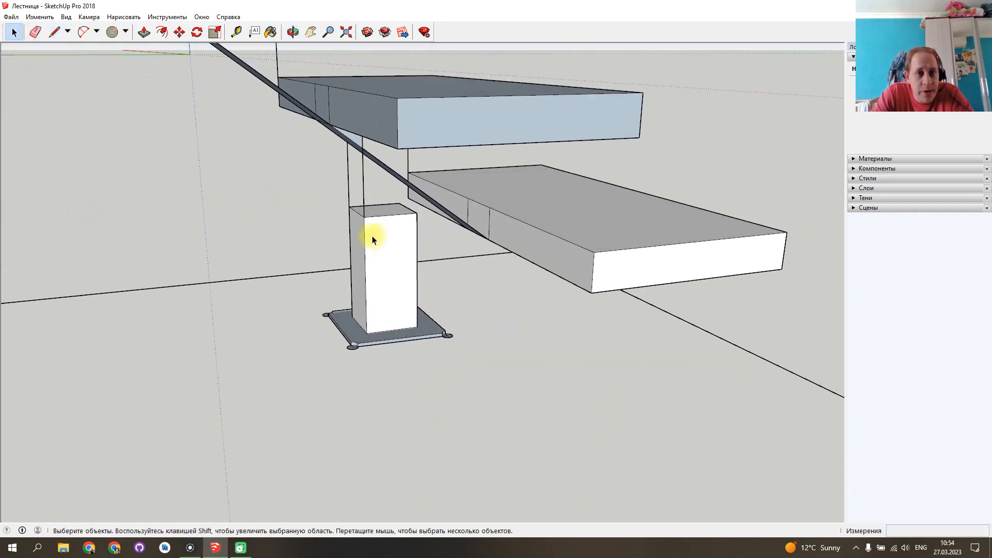
click(361, 144)
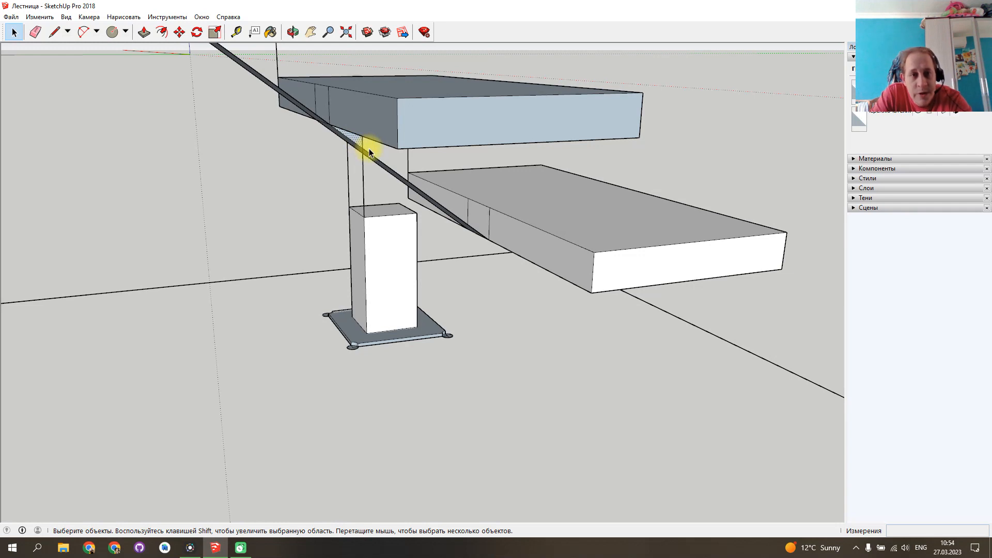
key(Delete)
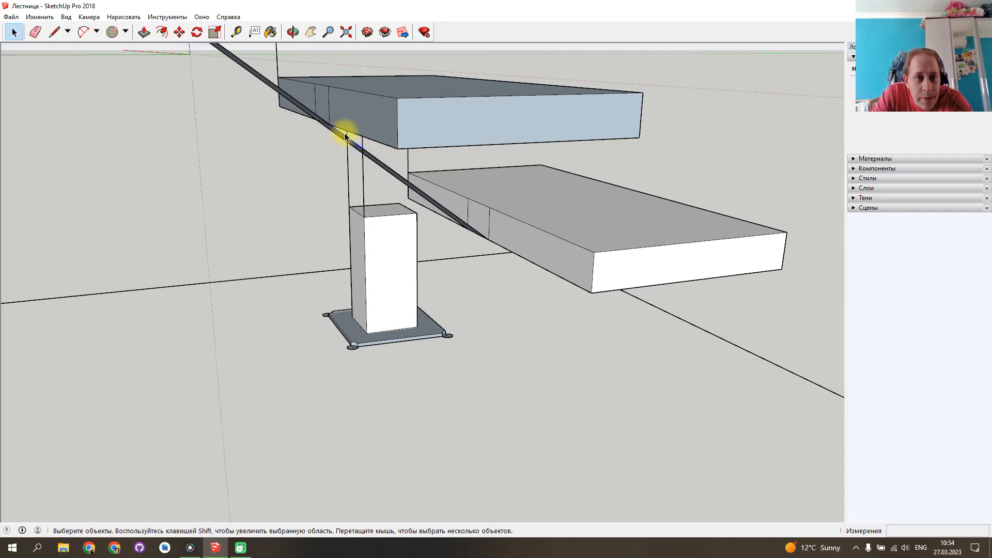
middle_drag(326, 159, 499, 181)
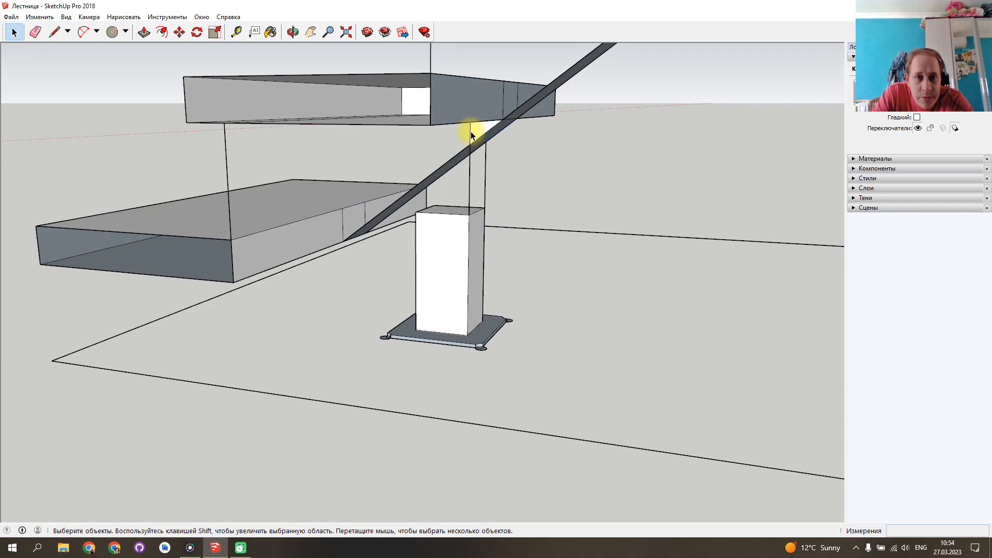
key(Delete)
middle_drag(488, 137, 519, 152)
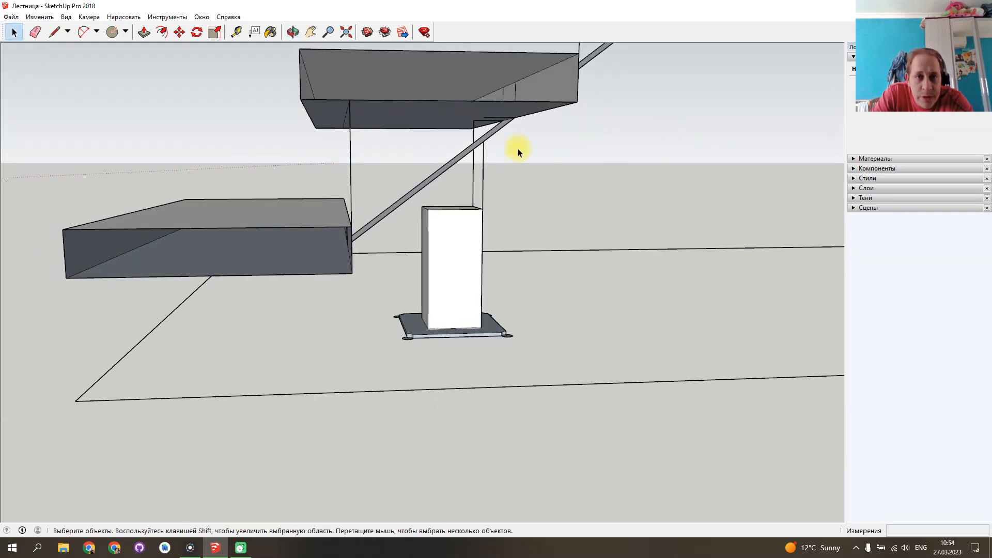
click(474, 129)
key(Delete)
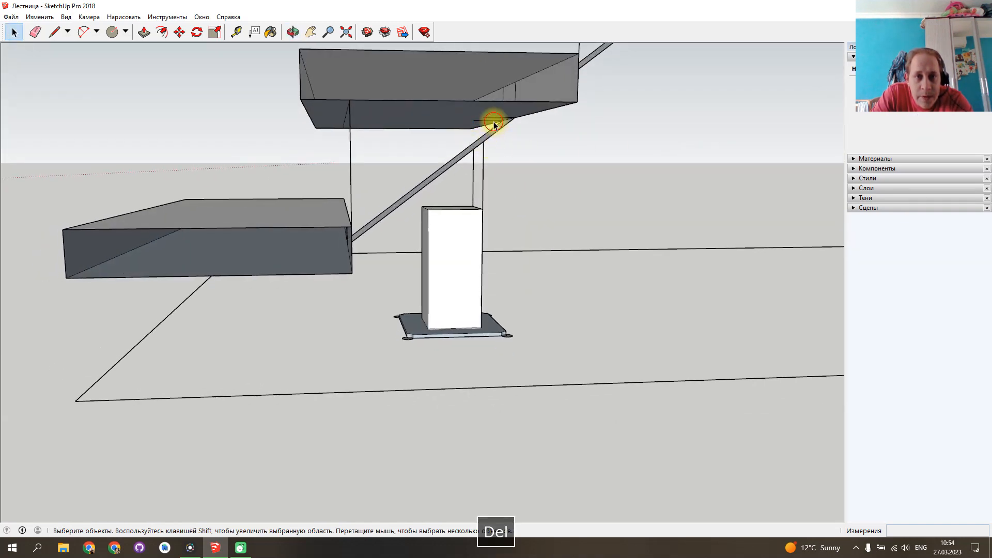
Delete the two vertical guide lines on the first tread's front face.
middle_drag(536, 175, 435, 202)
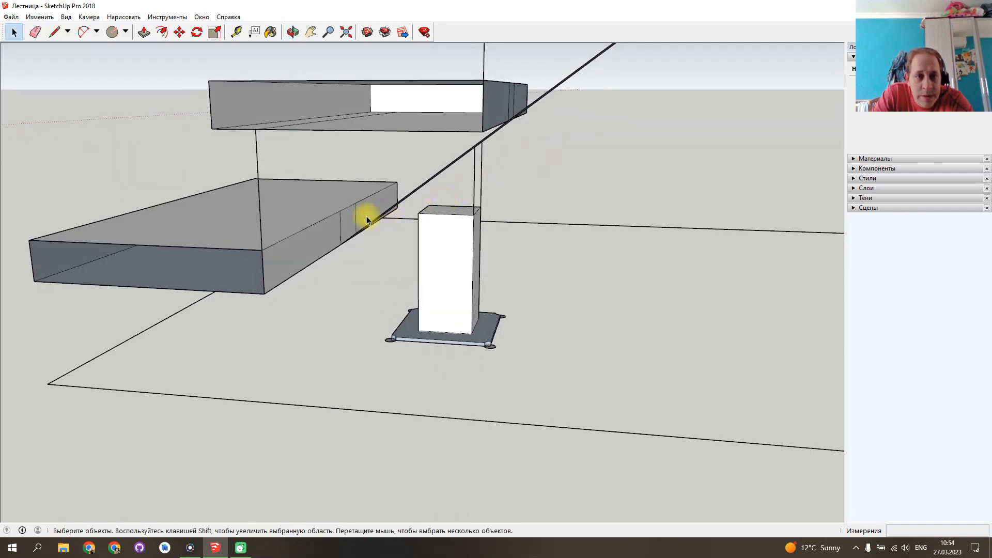
key(Delete)
click(341, 227)
key(Delete)
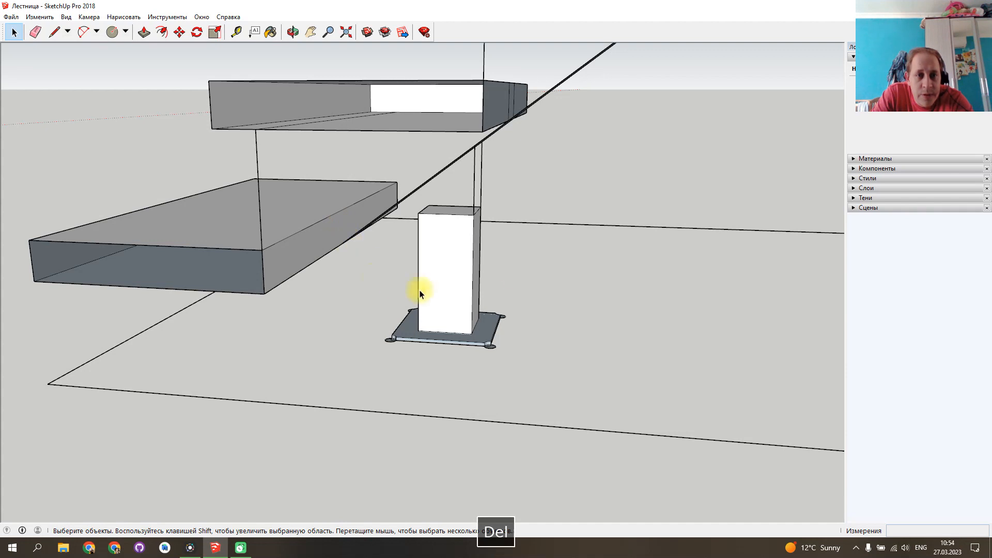
Draw a line about 30 mm long from the post's top corner nearest the first tread up to the sloping beam's edge.
middle_drag(547, 257, 658, 253)
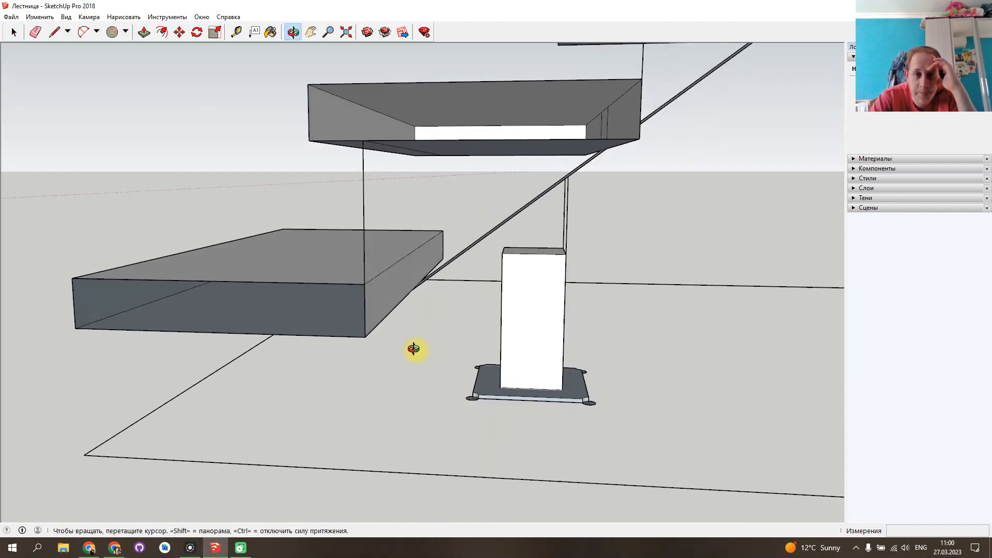
middle_drag(414, 348, 401, 350)
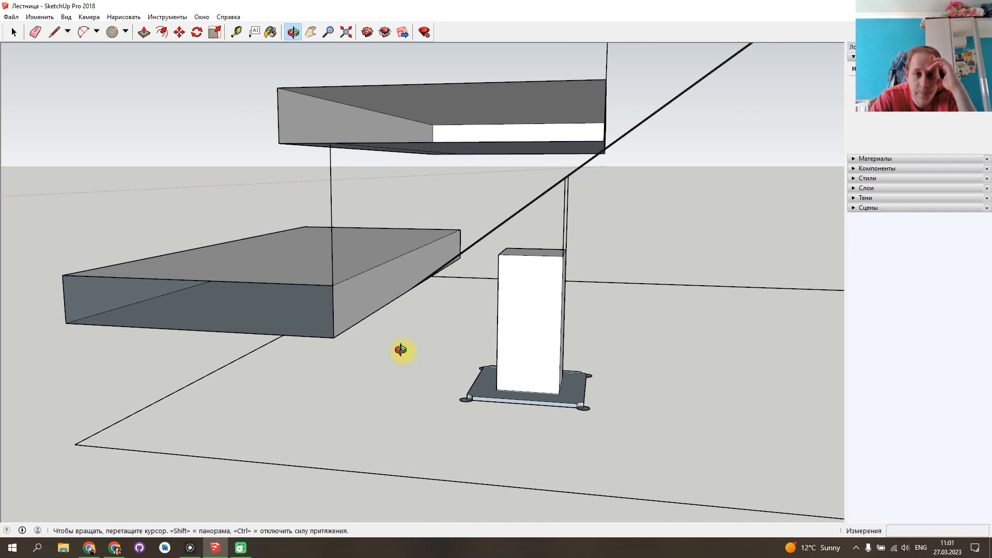
click(53, 32)
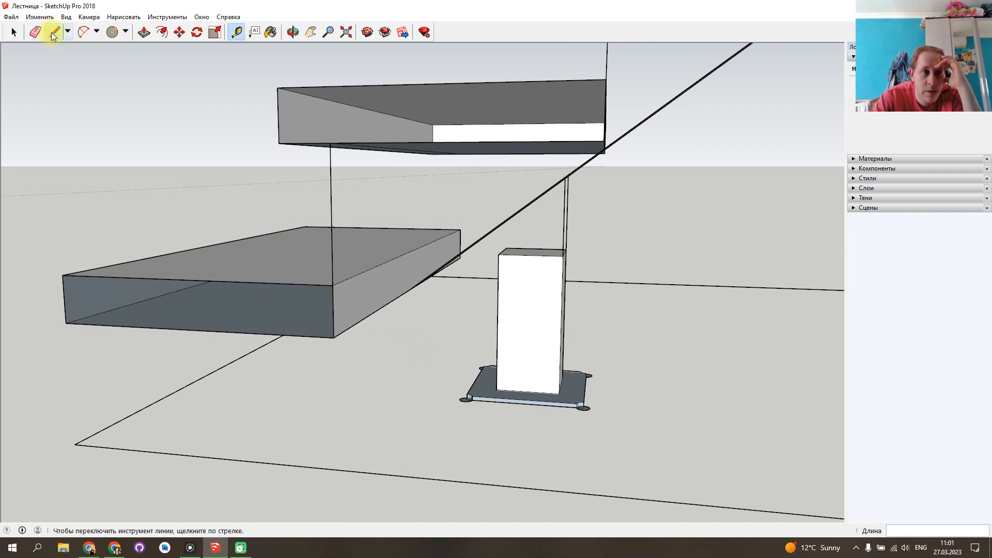
middle_drag(585, 252, 98, 265)
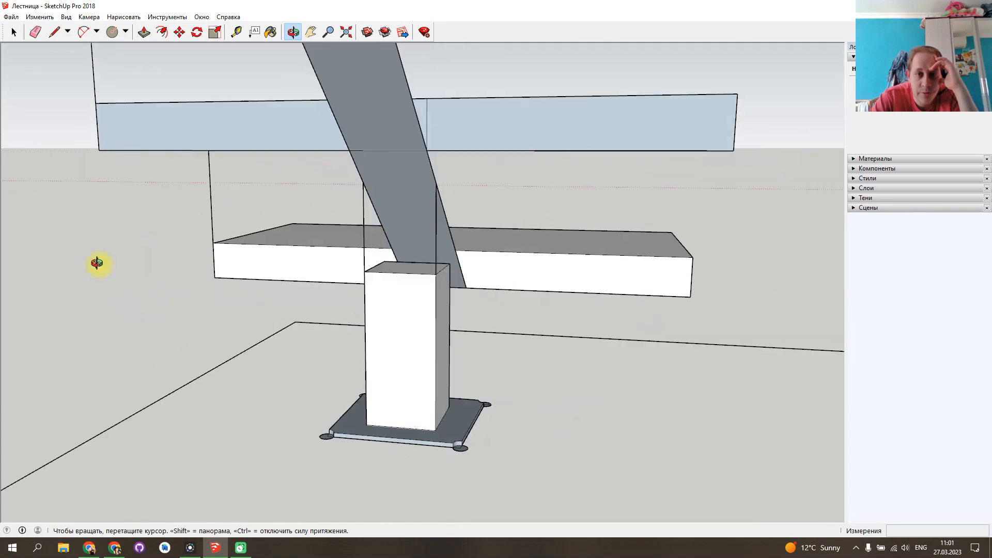
mouse_move(532, 321)
middle_down()
mouse_move(343, 333)
mouse_move(215, 310)
mouse_move(137, 274)
mouse_move(153, 290)
middle_up()
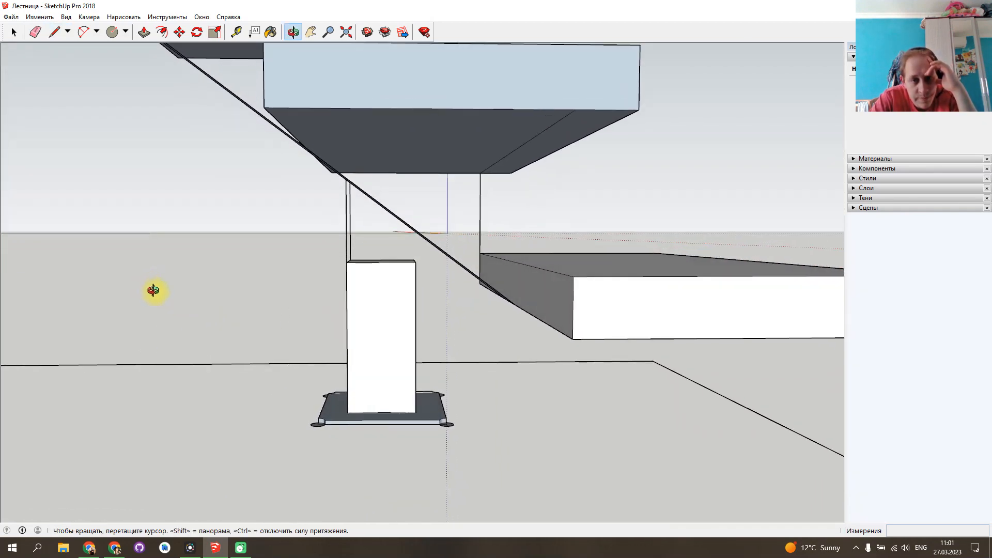
click(416, 262)
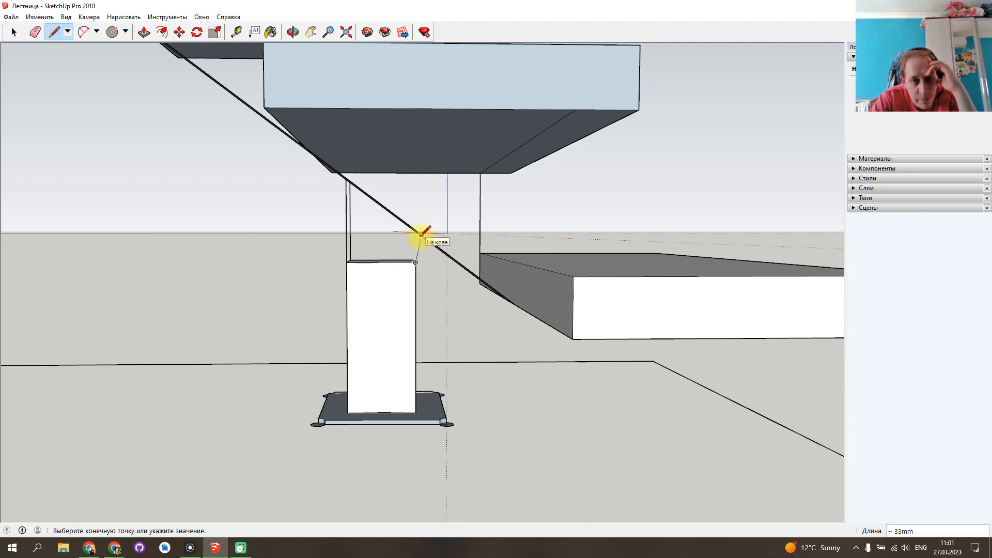
scroll(432, 239, up, 2)
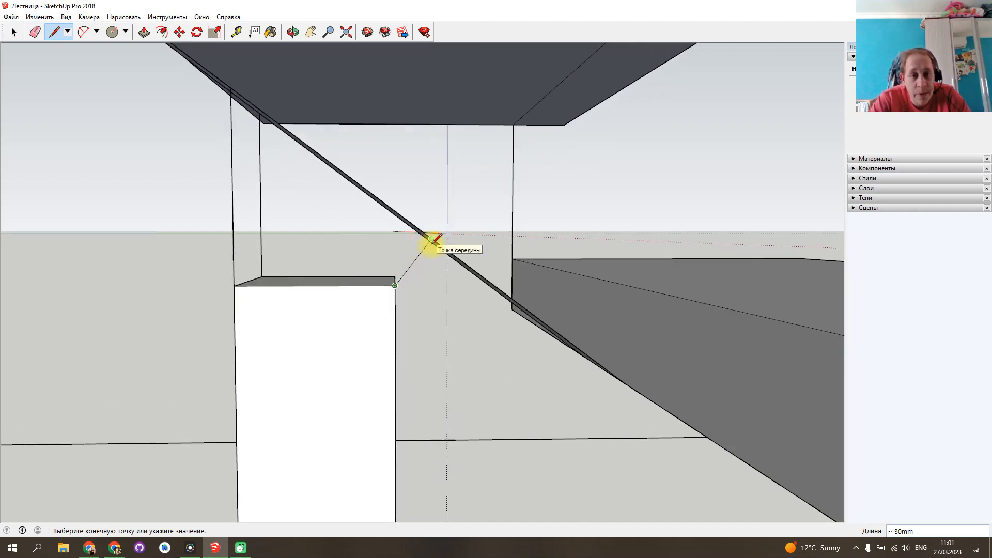
scroll(432, 239, up, 1)
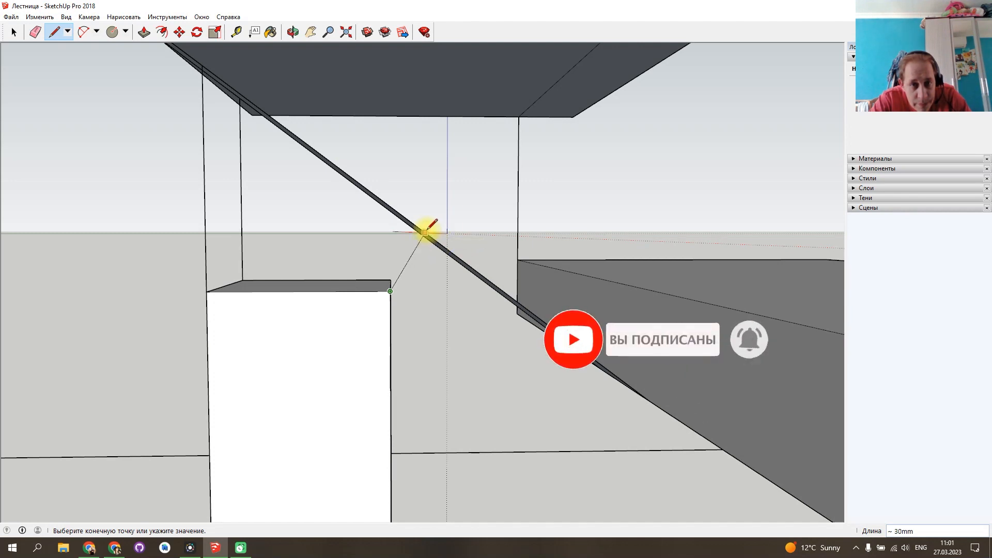
click(435, 234)
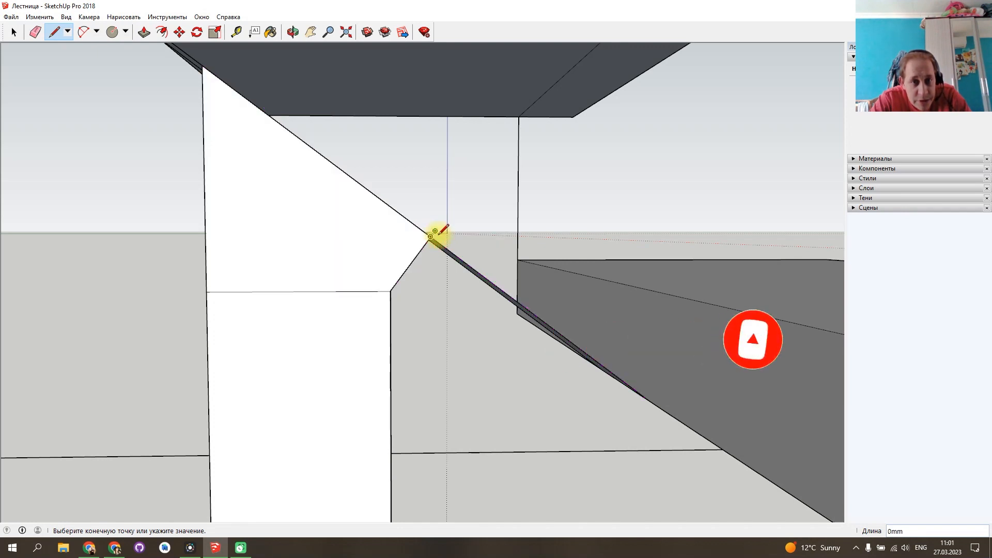
Delete the face between the post's top and the sloping beam, and the short line stub beyond the beam's edge.
click(16, 33)
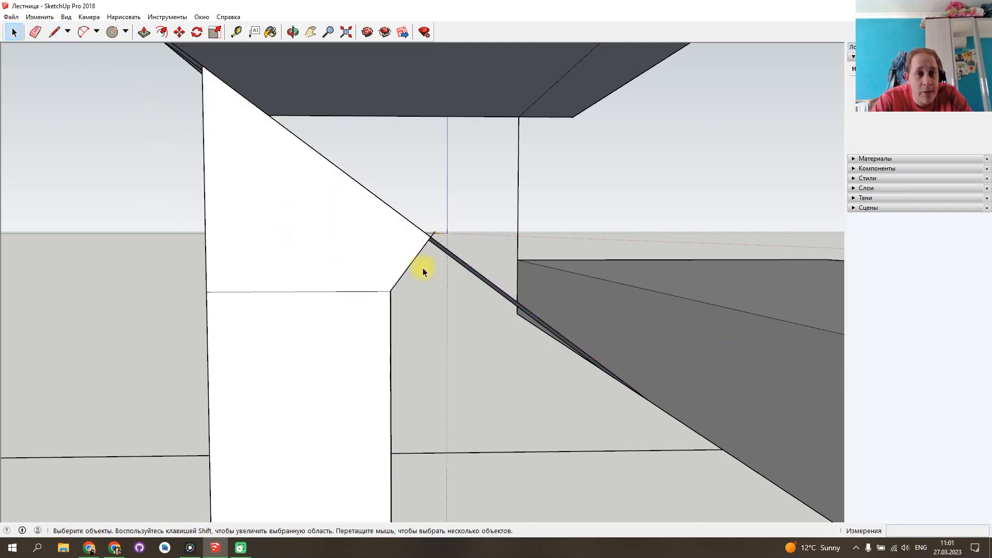
click(377, 247)
key(Delete)
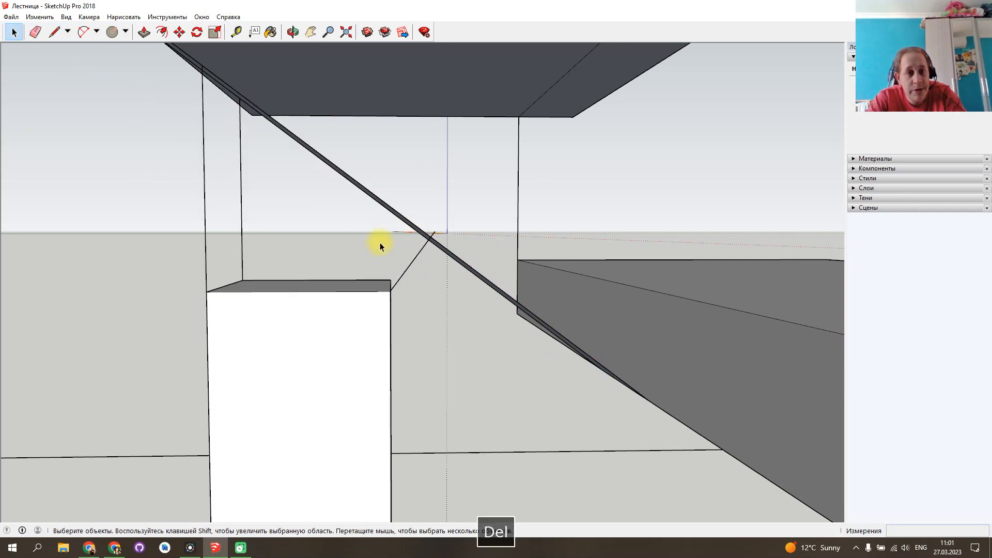
middle_drag(428, 253, 407, 212)
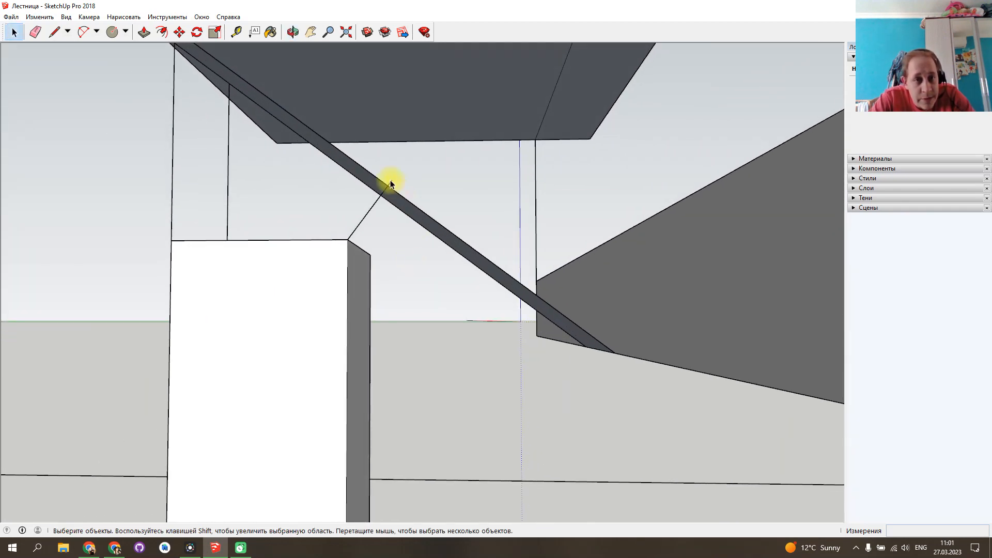
key(Delete)
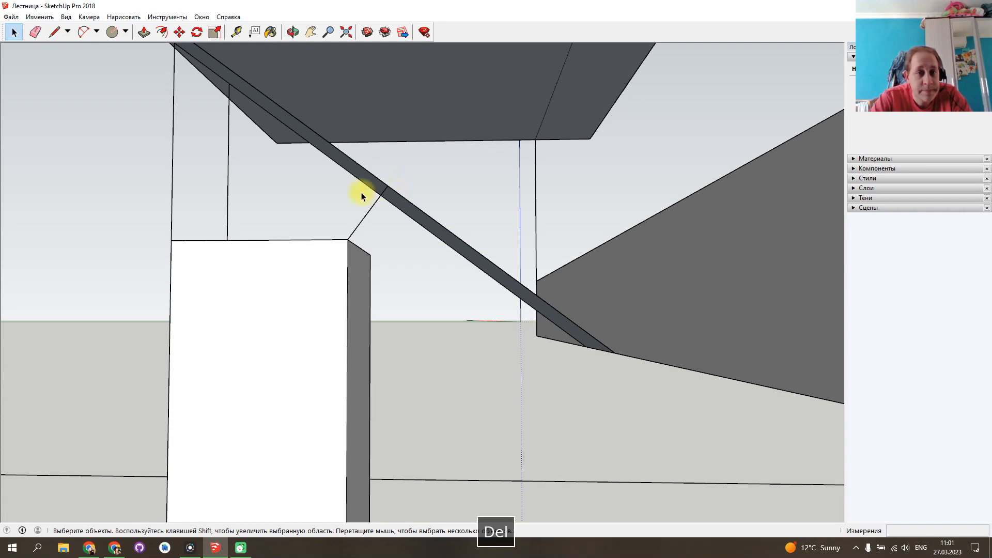
Measure the line from the sloping beam's edge to the post's top corner.
click(236, 32)
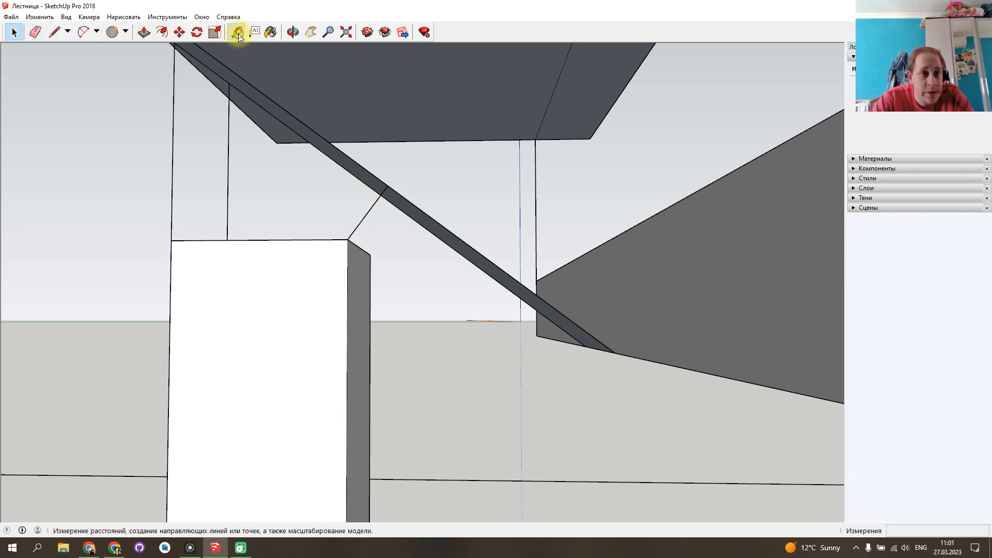
click(388, 185)
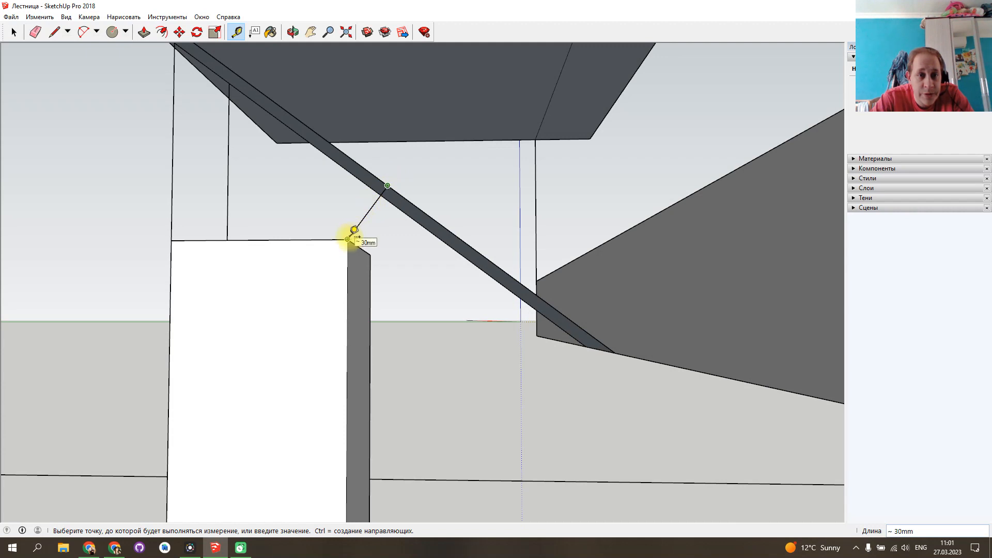
key(Escape)
Try to retrace the line from the sloping beam's edge to the post's top corner, and undo it.
click(51, 33)
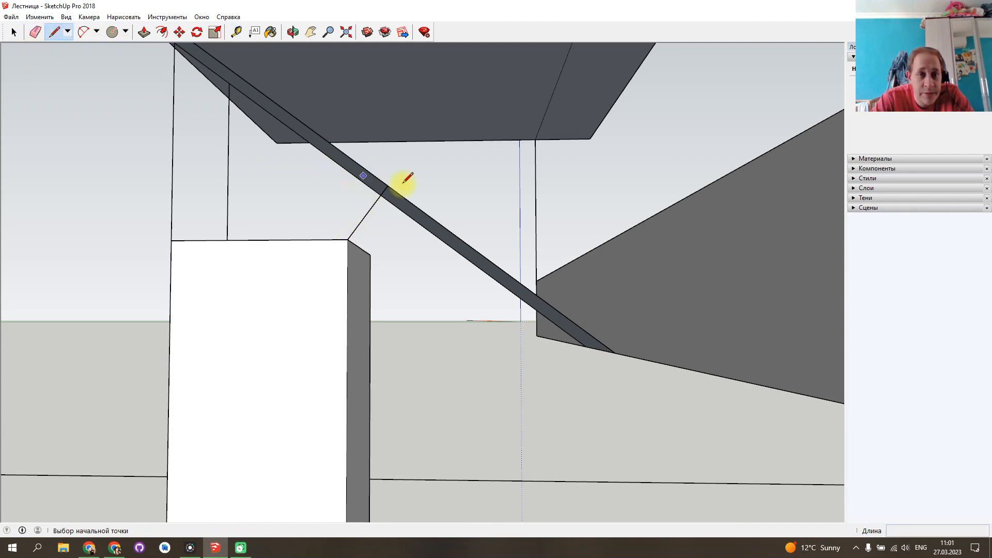
click(387, 185)
click(348, 239)
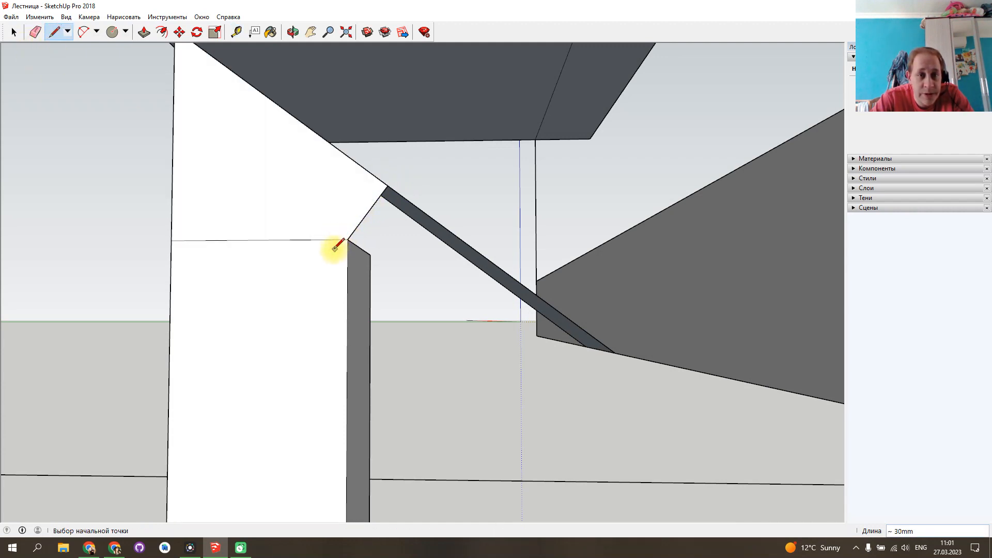
key(ctrl+z)
Draw an 80 mm line from the sloping beam's edge along the existing short line, through the post's top corner.
mouse_move(382, 202)
middle_down()
mouse_move(414, 264)
mouse_move(517, 284)
mouse_move(525, 270)
mouse_move(449, 250)
middle_up()
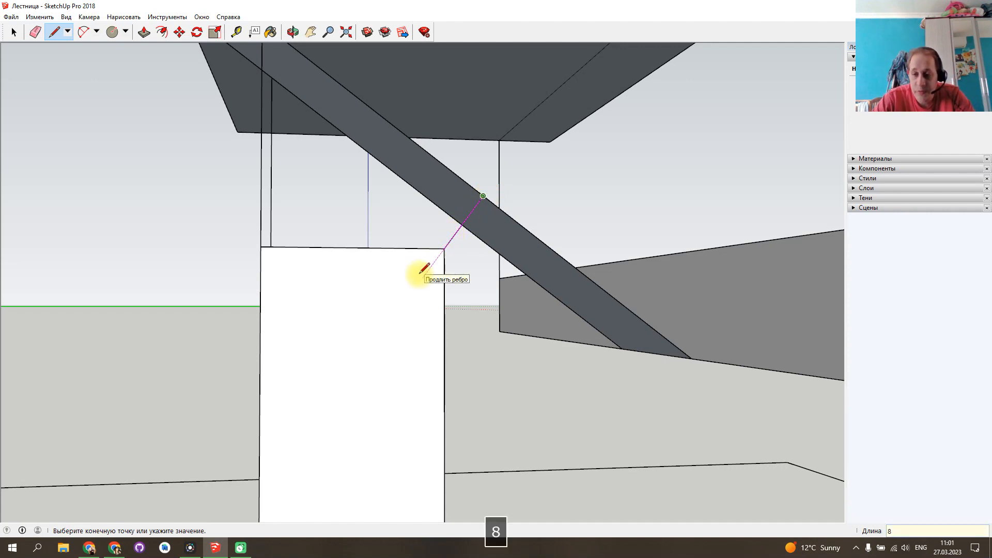
key(Return)
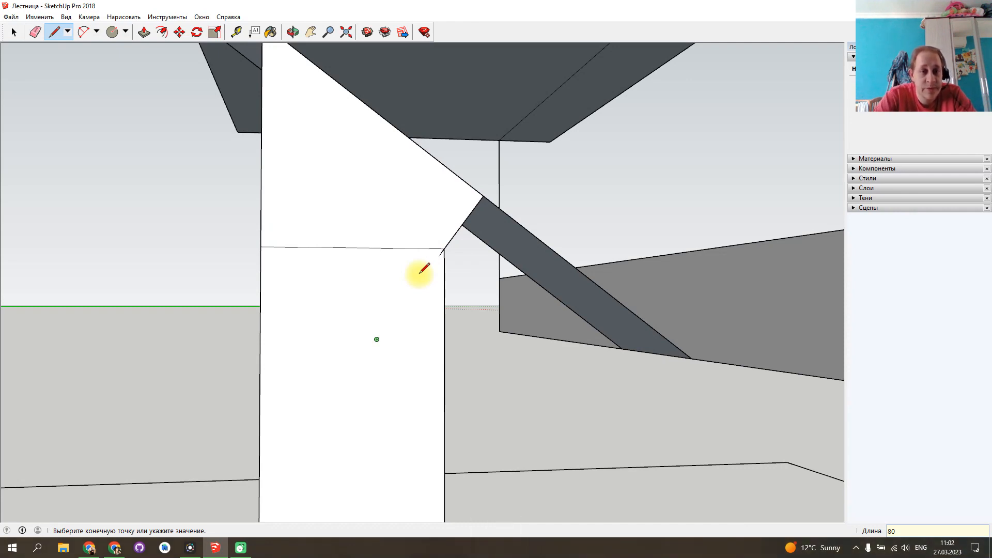
Draw a line from the lower end of the 80 mm line, parallel to the sloping beam, up toward the upper treads.
click(352, 248)
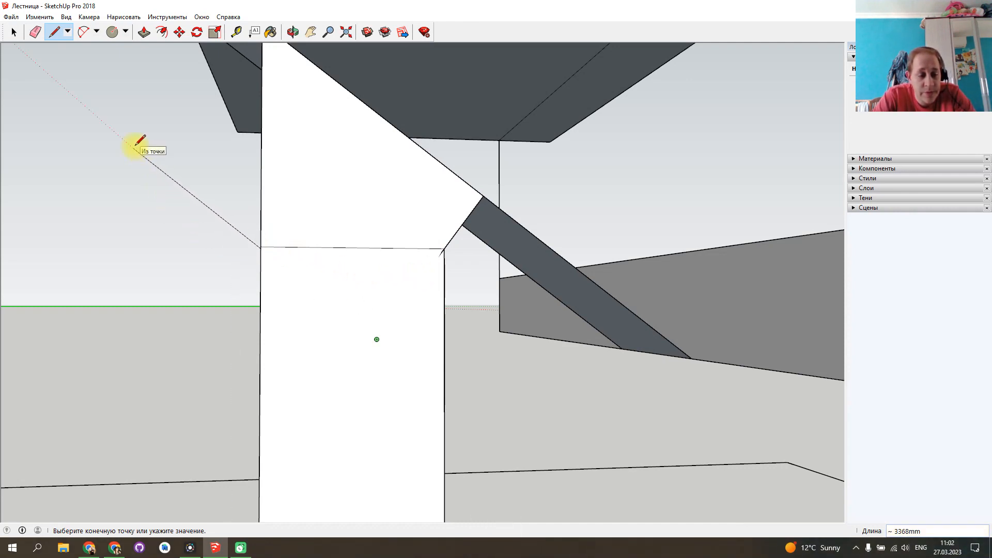
scroll(135, 145, down, 6)
mouse_move(136, 146)
middle_down()
mouse_move(156, 165)
mouse_move(423, 277)
middle_up()
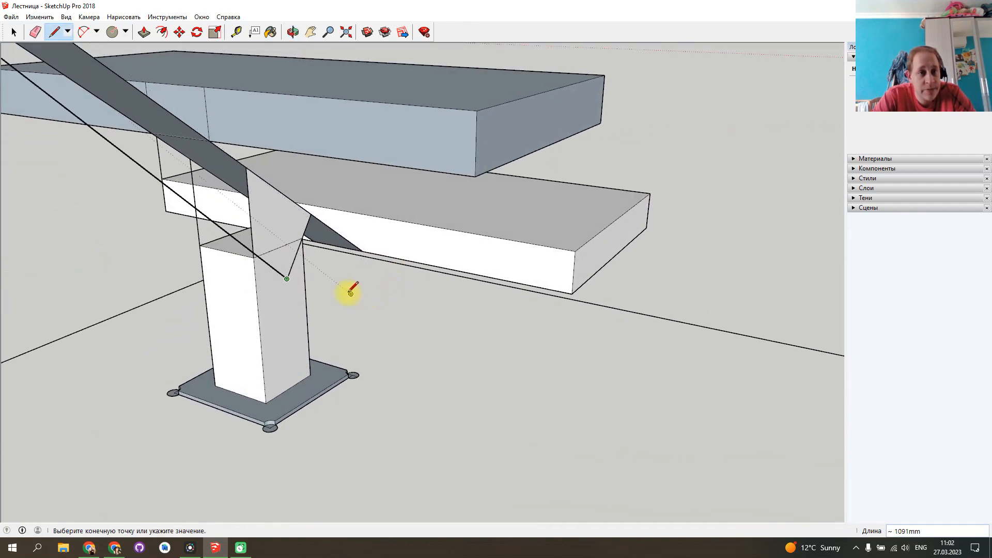
scroll(302, 294, down, 5)
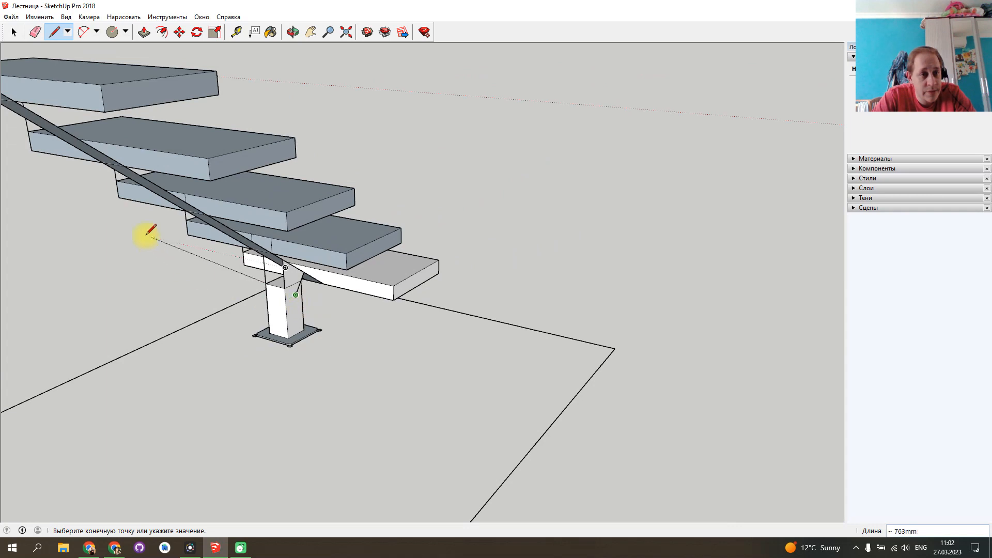
mouse_move(40, 159)
middle_down()
mouse_move(116, 223)
mouse_move(155, 201)
mouse_move(124, 212)
middle_up()
scroll(130, 237, down, 3)
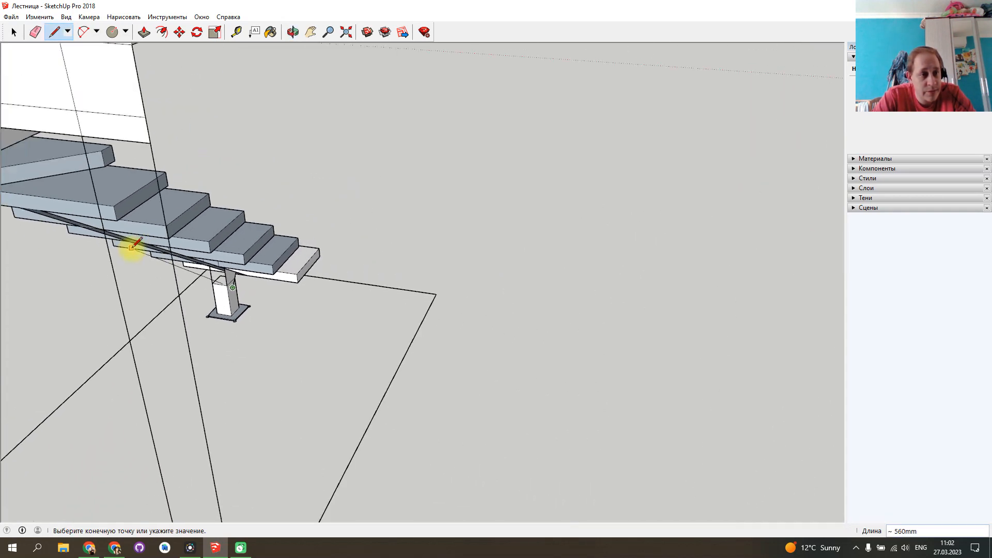
mouse_move(137, 250)
middle_down()
mouse_move(144, 235)
mouse_move(381, 195)
mouse_move(491, 149)
mouse_move(532, 107)
mouse_move(565, 93)
mouse_move(602, 126)
middle_up()
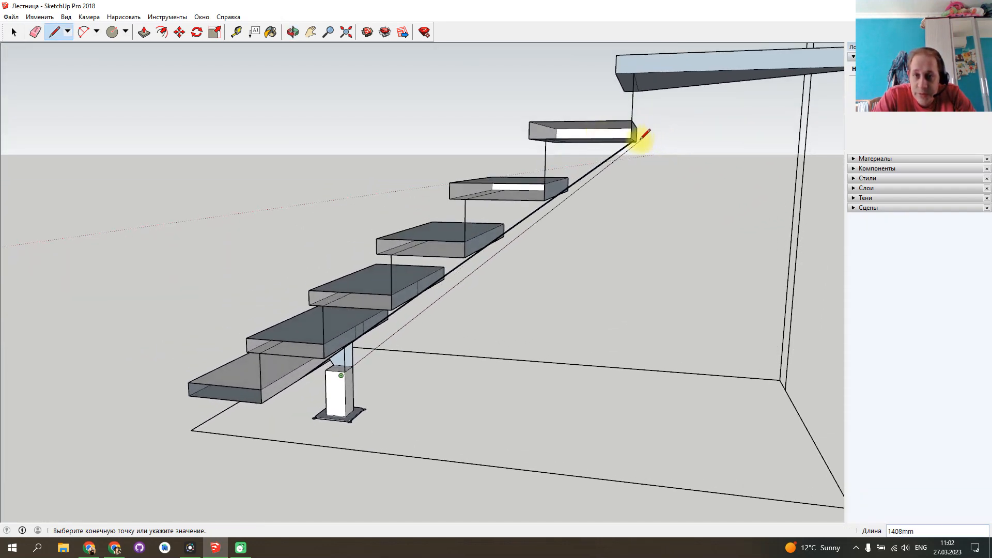
Cancel the line in progress and delete the leftover faces and vertical edges extending above the support post's top.
mouse_move(638, 142)
middle_down()
mouse_move(649, 153)
mouse_move(309, 173)
mouse_move(95, 168)
mouse_move(7, 155)
middle_up()
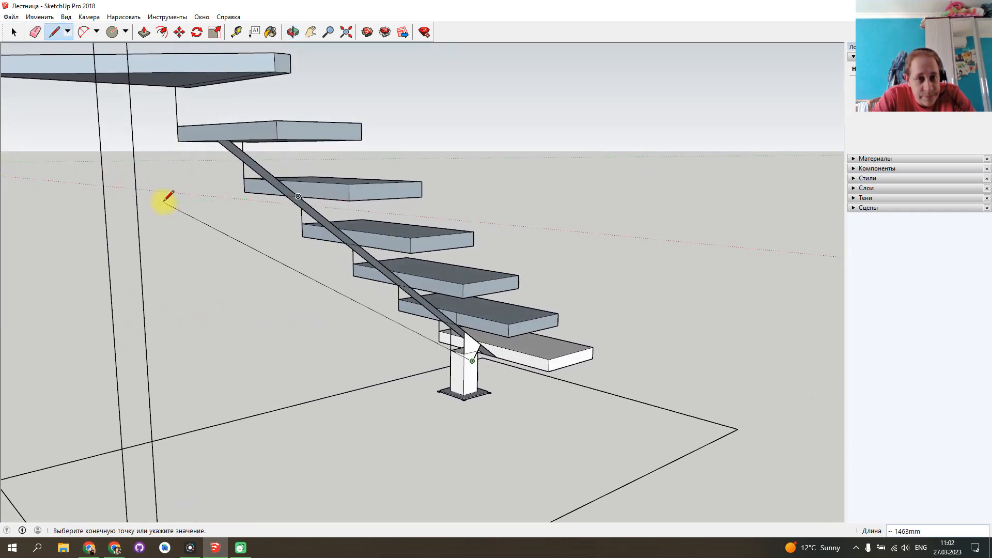
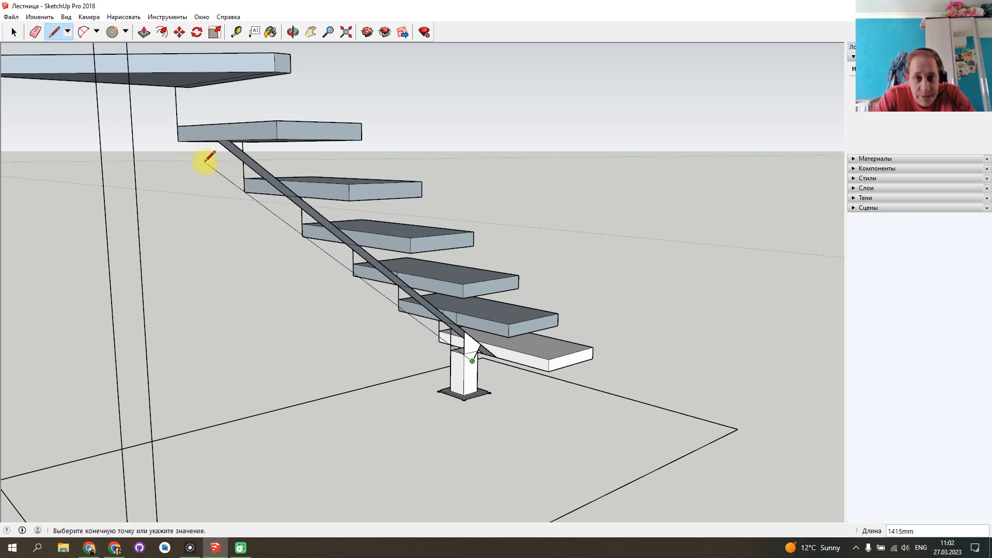
key(Escape)
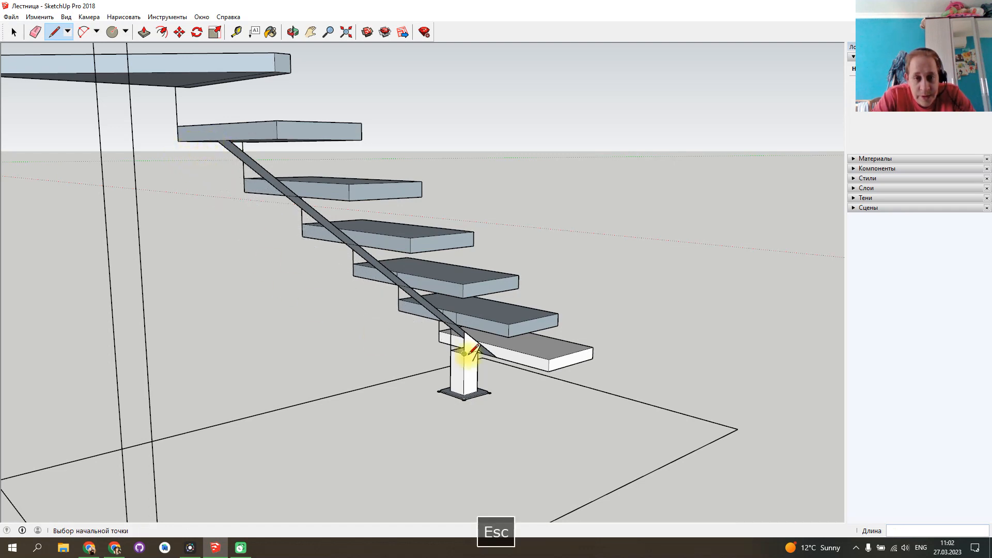
scroll(465, 354, up, 6)
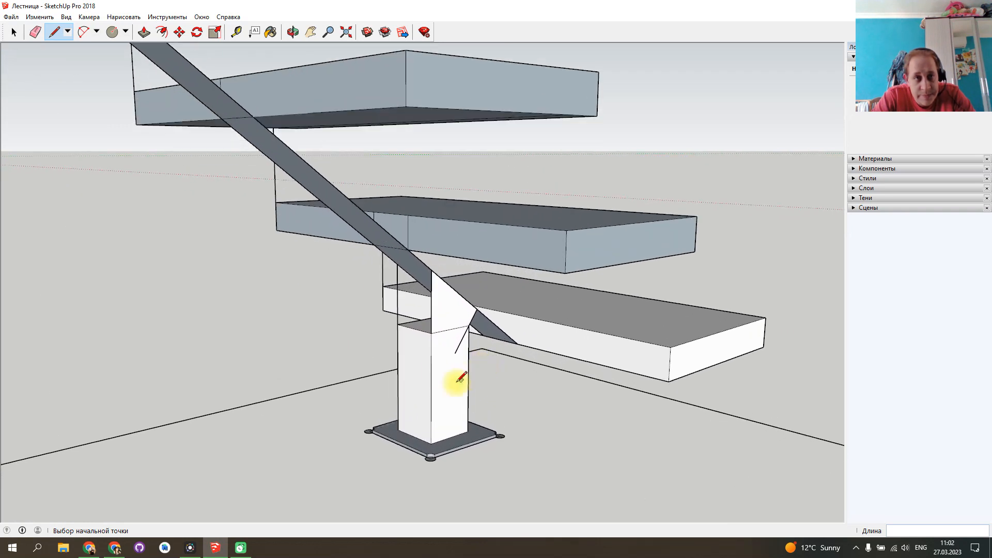
click(14, 32)
click(434, 314)
key(Delete)
click(432, 314)
key(Delete)
click(397, 300)
key(Delete)
Draw an 80 mm line across the sloped strip beside the post and delete the part of the strip below it.
middle_drag(498, 381, 204, 368)
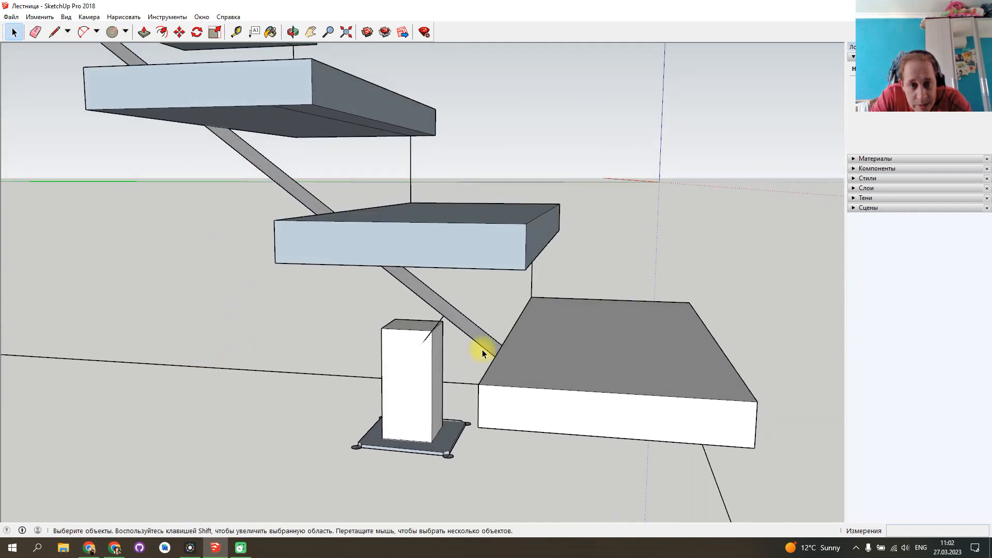
click(55, 32)
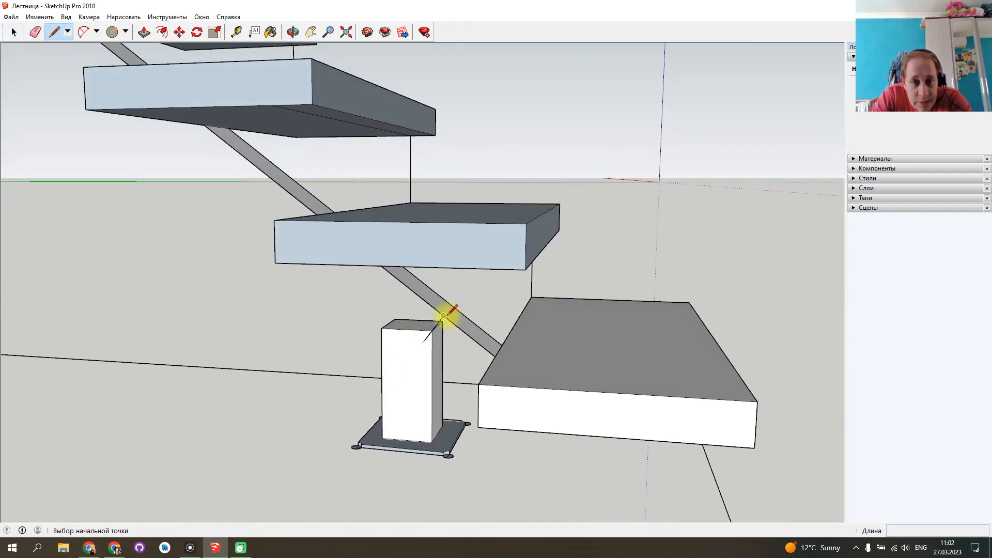
click(444, 316)
click(456, 307)
click(14, 32)
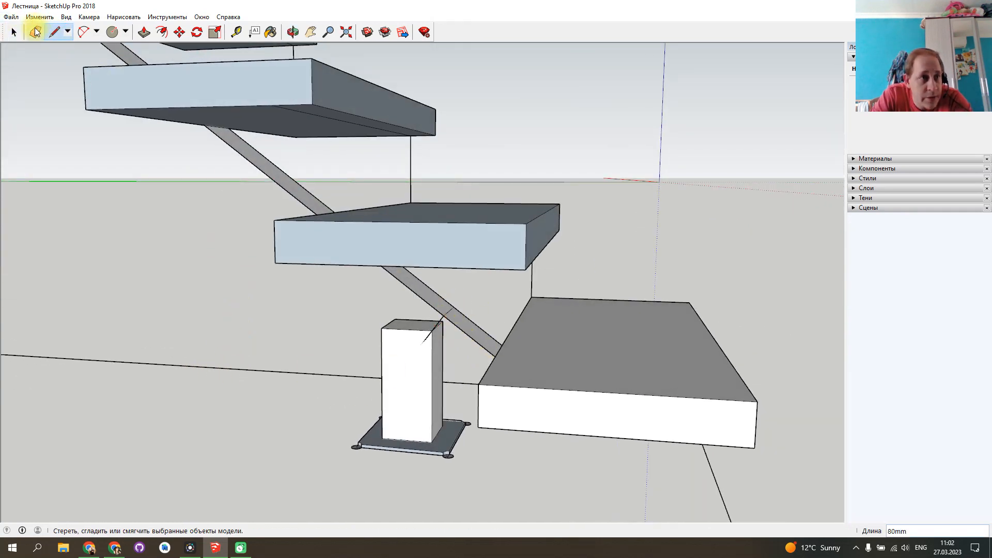
key(Delete)
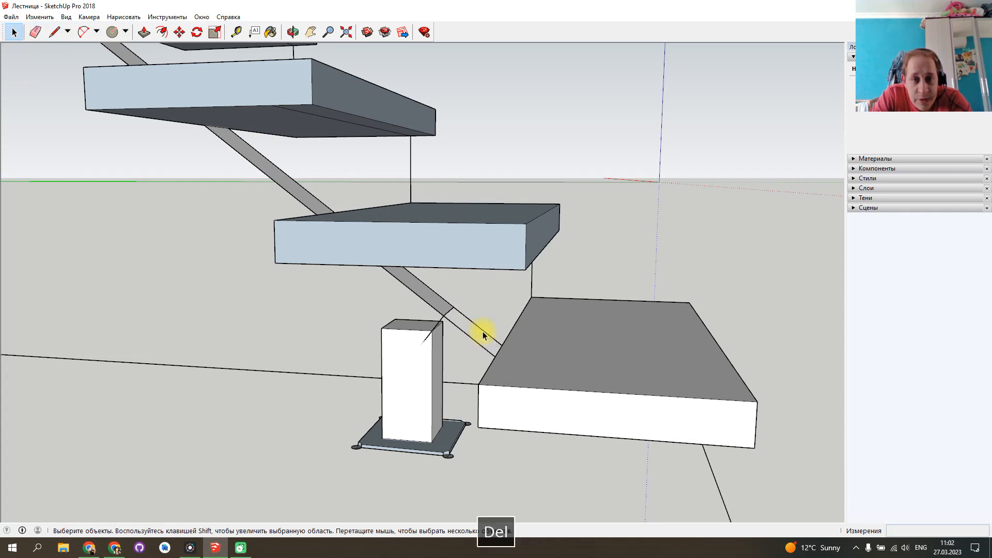
click(476, 341)
key(Delete)
Delete the strip's leftover edges and the support post's front face to expose the post's inside.
middle_drag(472, 349, 489, 383)
drag(591, 343, 419, 363)
key(space)
click(410, 354)
key(Delete)
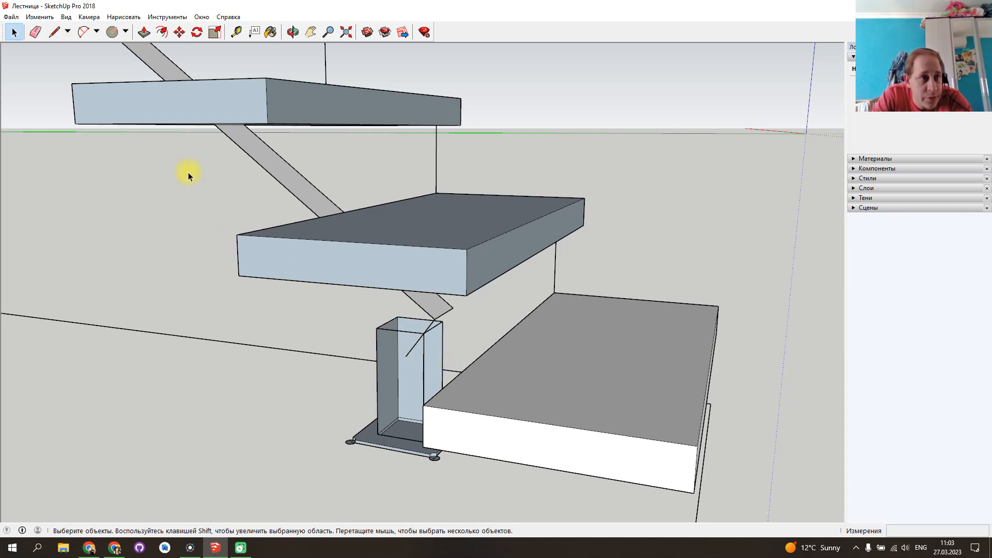
Draw an 80 mm line from the slanted edge's free end inside the post and close the beam profile at the strip's corner.
click(55, 32)
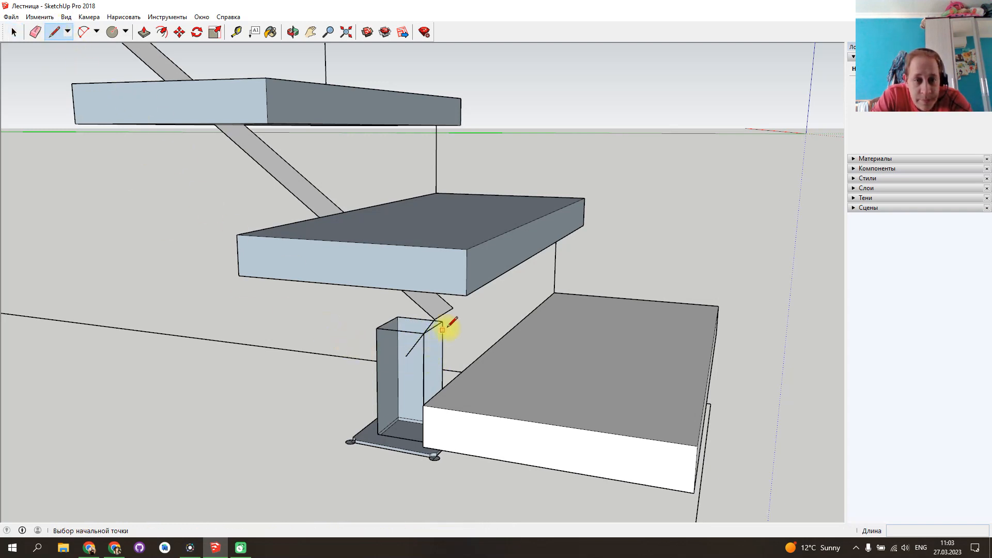
click(406, 356)
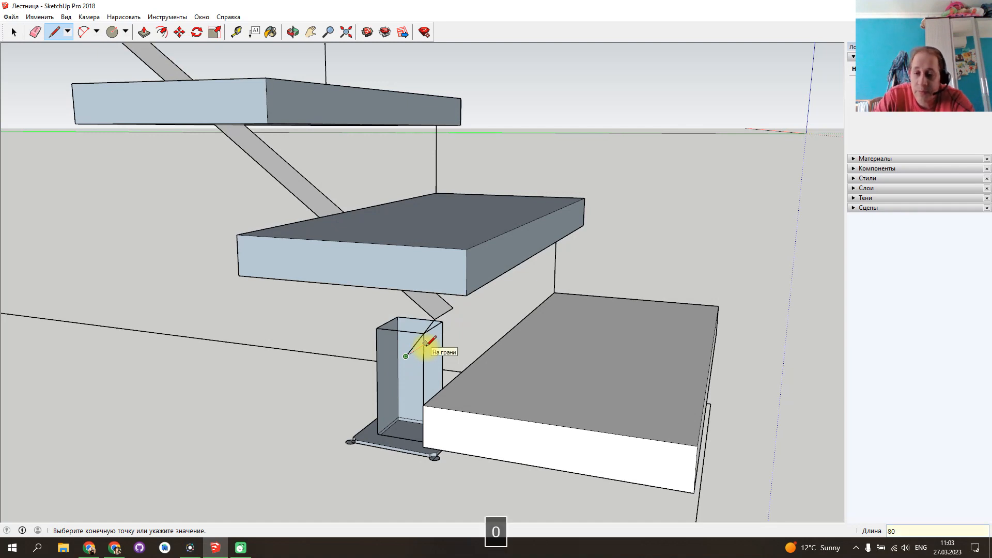
text(80)
key(Return)
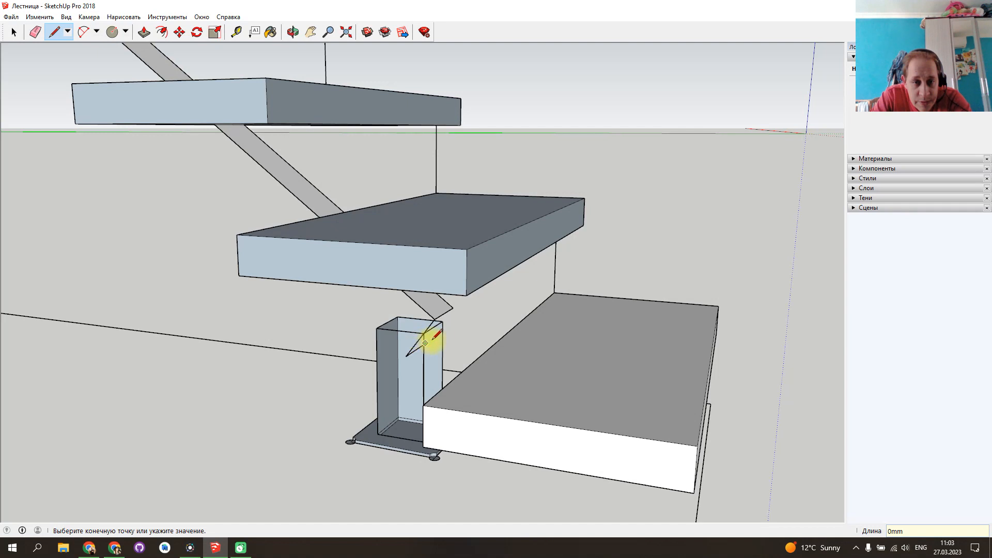
click(455, 308)
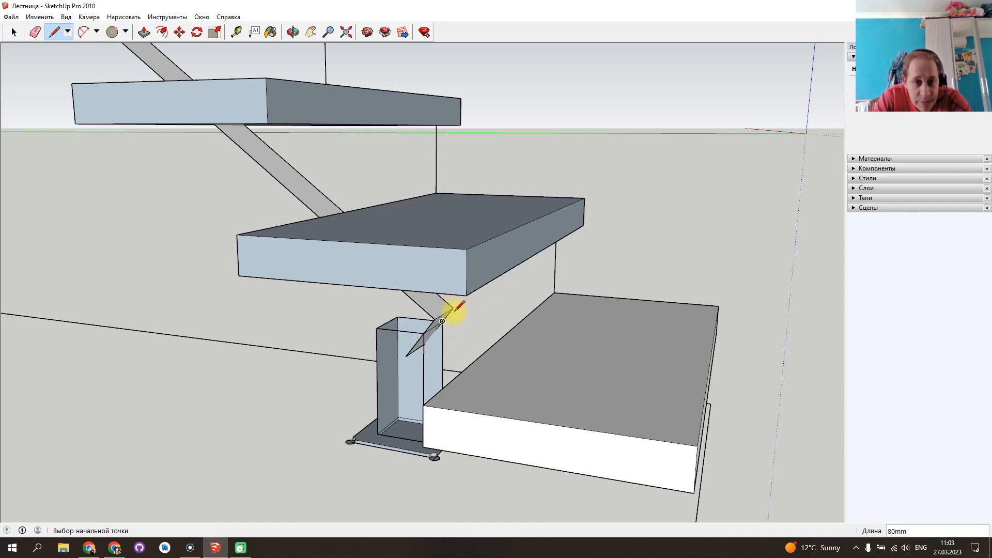
Delete the post's top and side faces that cut across the square beam profile.
click(14, 33)
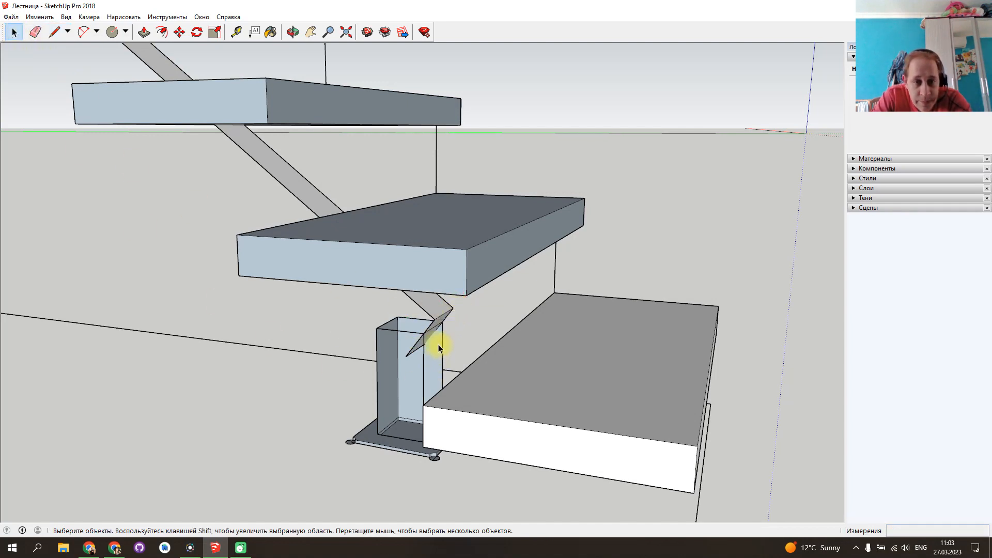
click(432, 329)
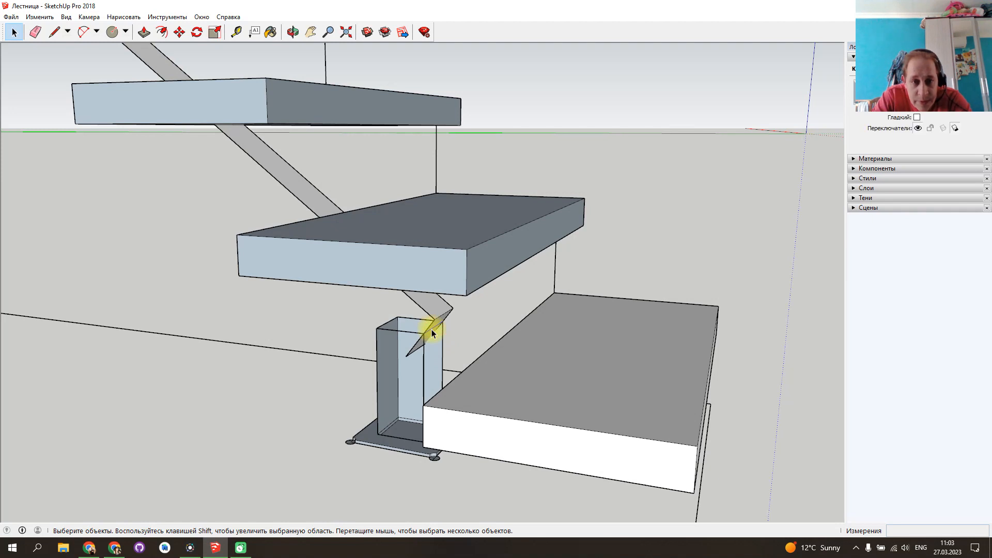
key(Delete)
middle_drag(440, 343, 779, 351)
click(421, 348)
key(Delete)
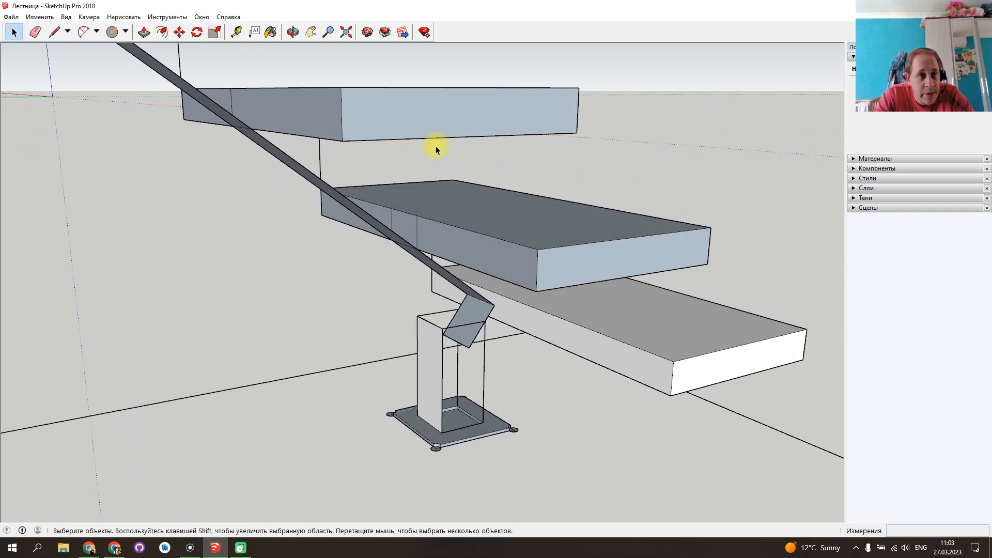
Extrude the square profile about 1388 mm up along the sloped strip to its upper end beneath the treads.
click(145, 32)
click(472, 312)
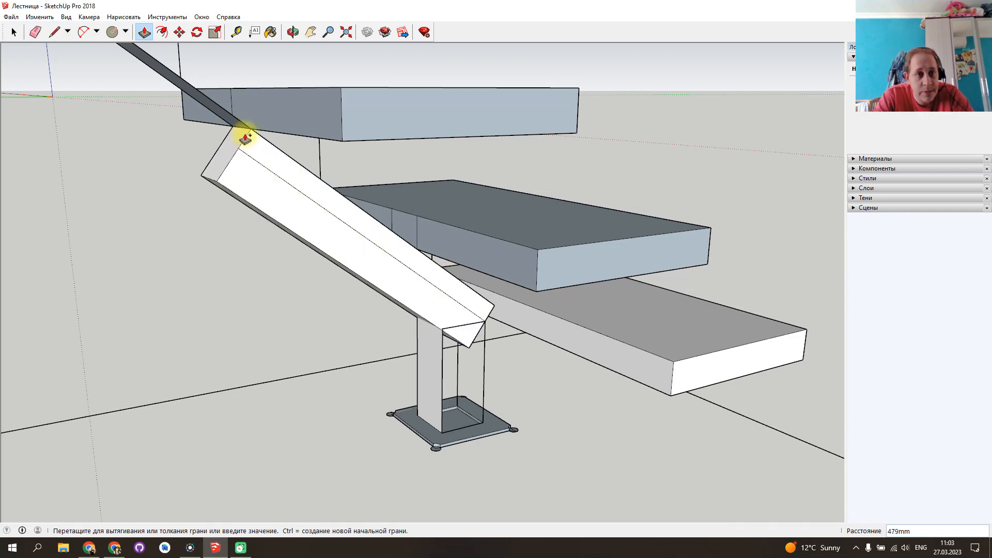
click(246, 131)
scroll(244, 188, down, 5)
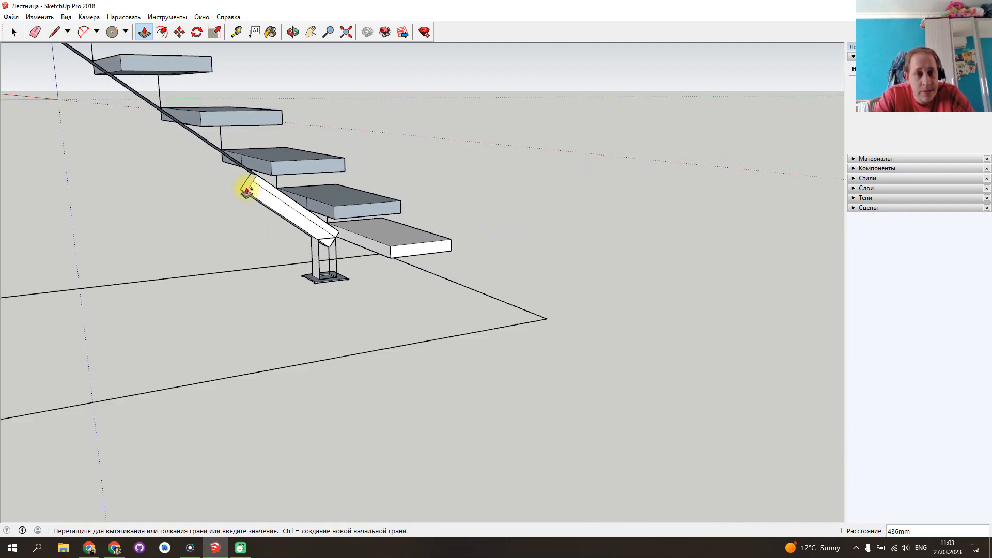
shift+middle_drag(237, 186, 465, 310)
key(p)
click(465, 311)
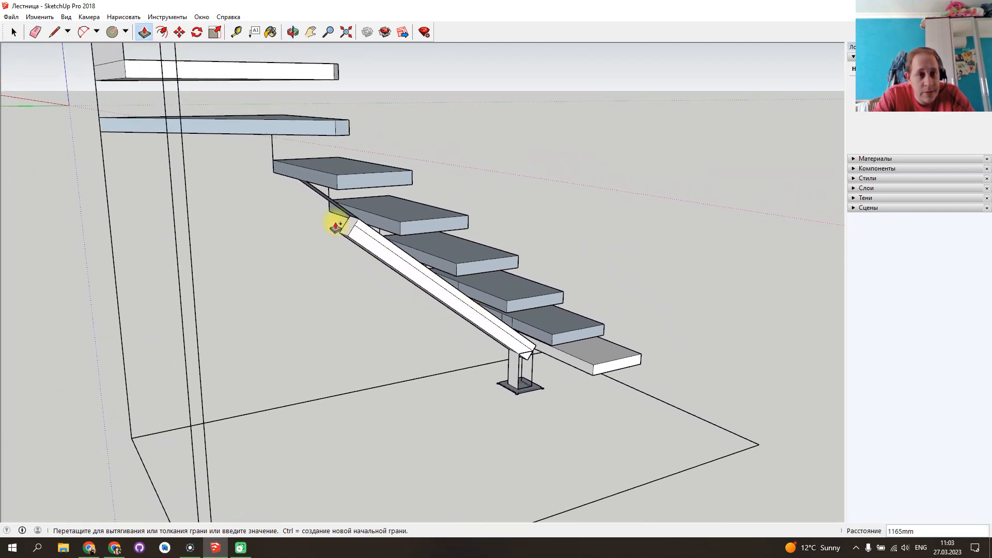
click(307, 185)
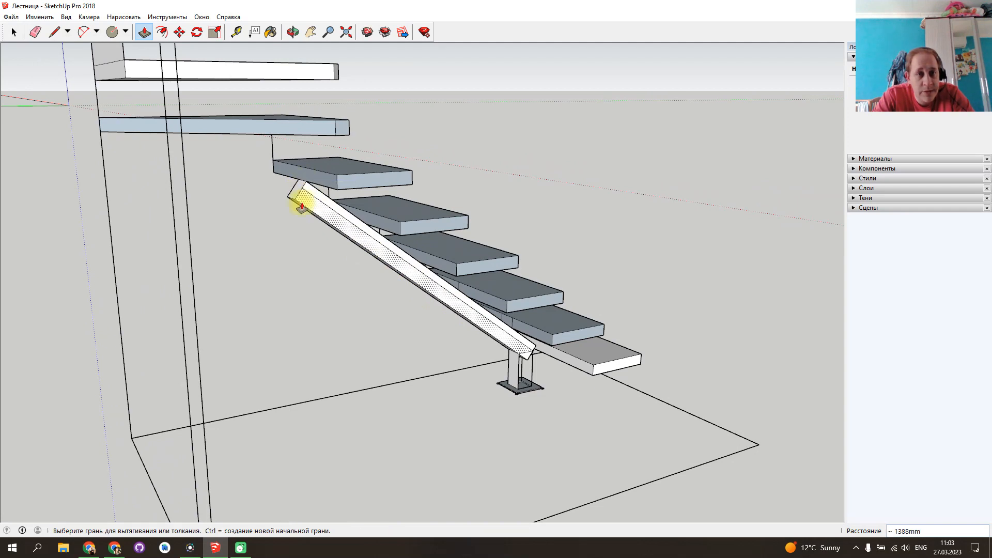
Delete the stray lengthwise edge on the side of the sloped beam.
click(6, 32)
middle_drag(383, 340, 177, 271)
click(353, 235)
key(Delete)
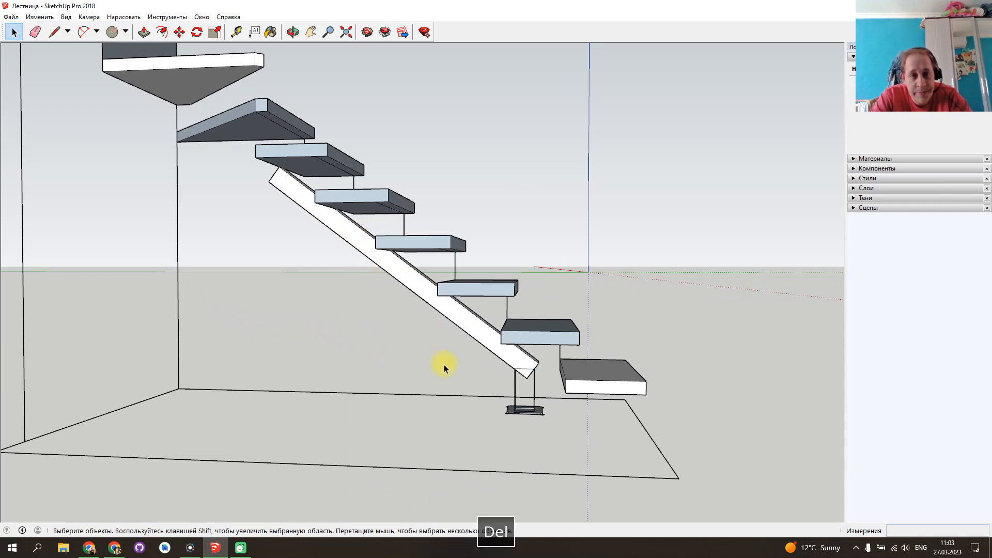
Measure the sloped beam's length along its lower edge and the support post's height above the base plate.
mouse_move(410, 350)
middle_down()
mouse_move(498, 288)
mouse_move(466, 284)
mouse_move(256, 324)
mouse_move(257, 344)
mouse_move(288, 363)
mouse_move(403, 351)
middle_up()
click(236, 34)
click(271, 181)
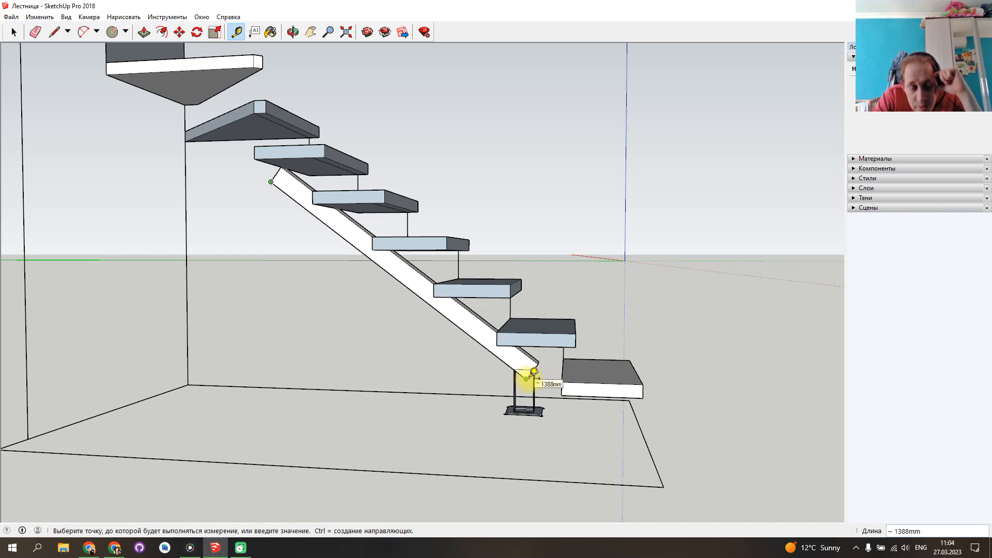
key(Escape)
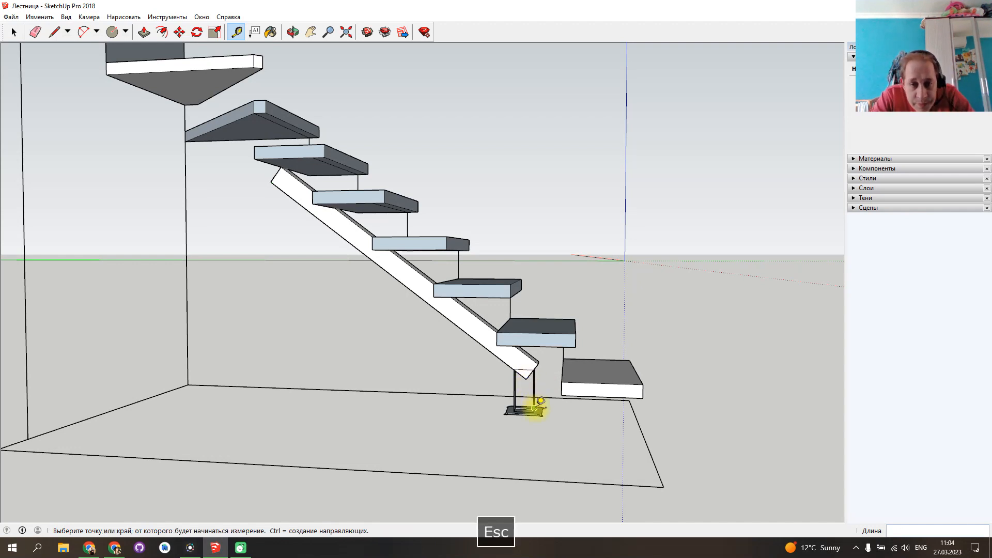
scroll(540, 408, up, 5)
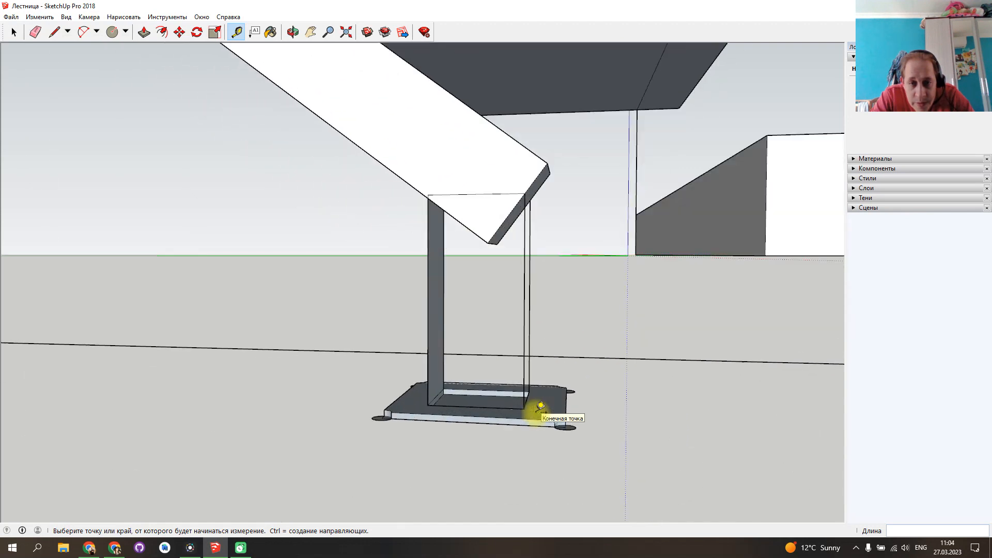
click(524, 409)
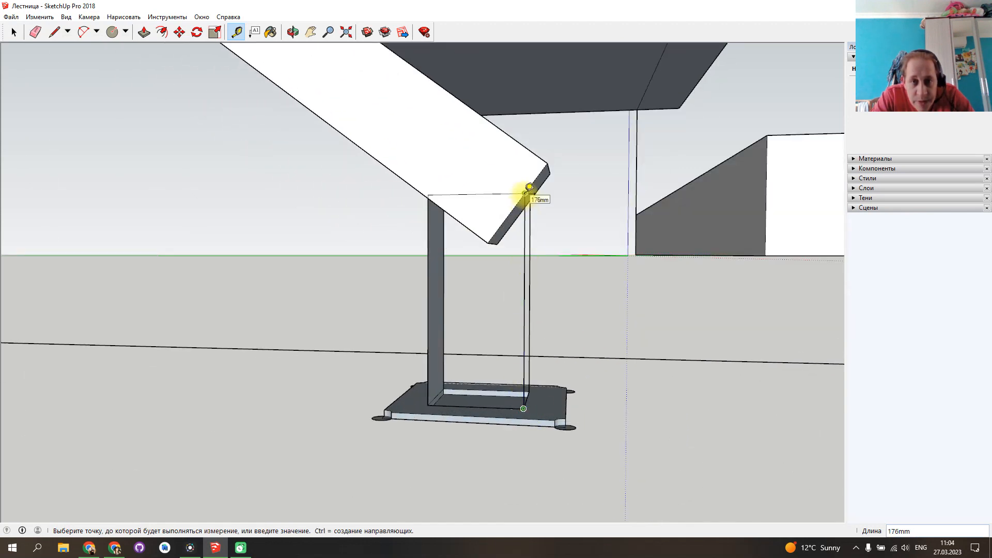
key(Escape)
scroll(546, 304, down, 3)
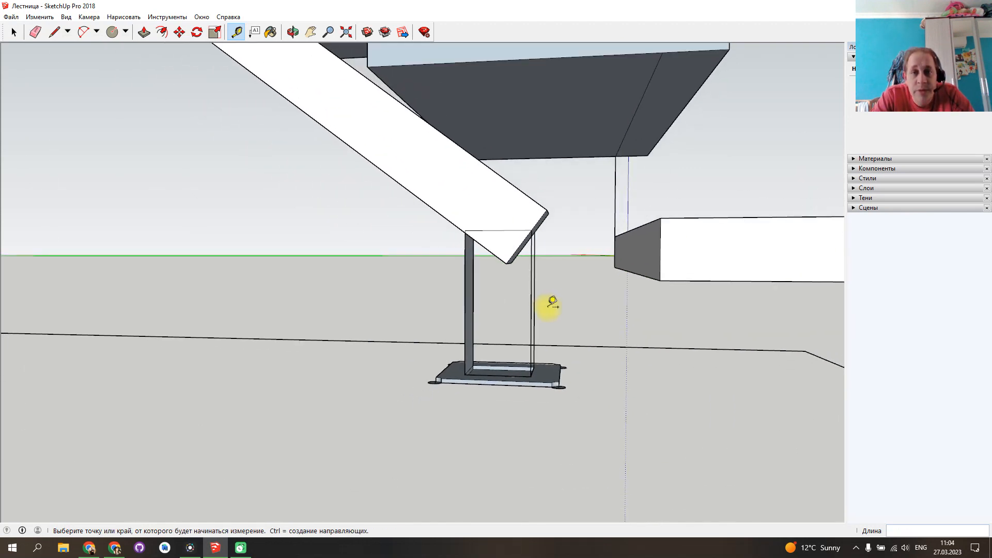
Draw an 80 mm line across the post's top where it meets the beam's underside.
middle_drag(554, 303, 813, 354)
click(54, 32)
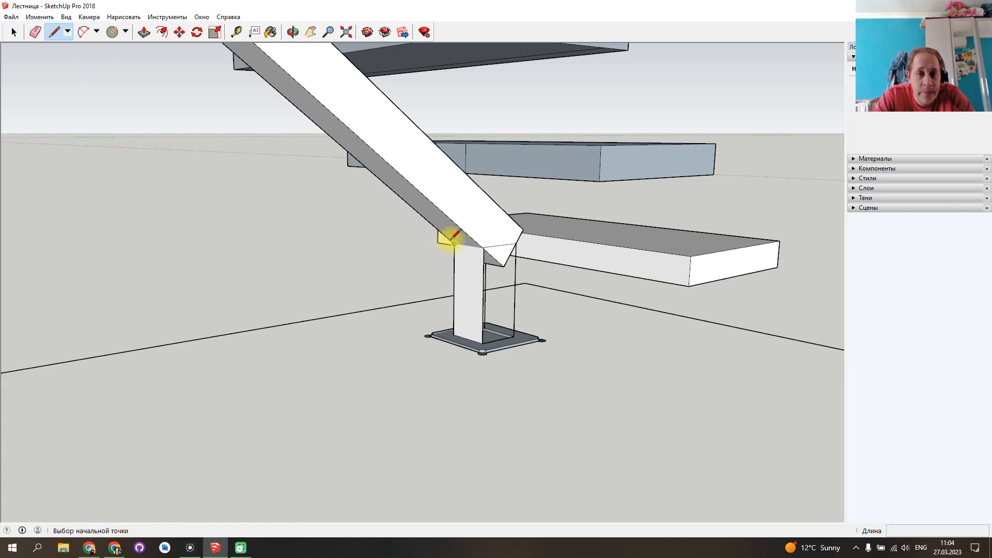
scroll(465, 295, up, 3)
middle_drag(464, 295, 617, 289)
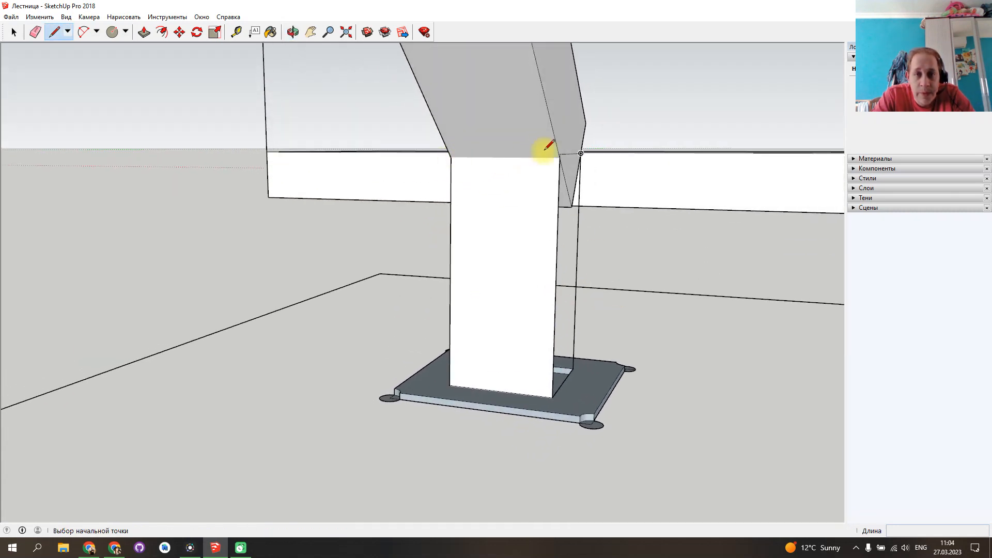
click(559, 158)
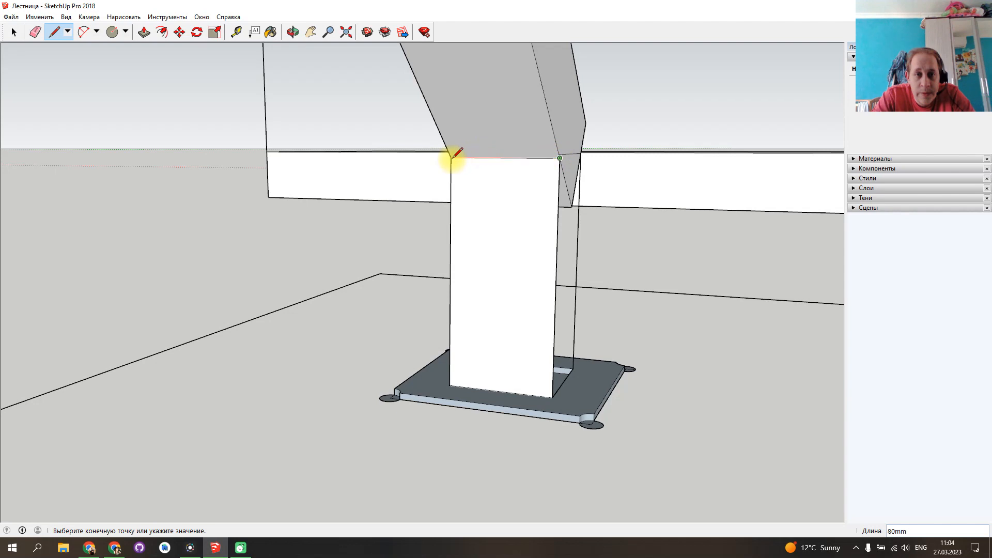
Examine the joint between post and beam and the whole staircase from several angles.
middle_drag(641, 268, 234, 281)
scroll(236, 279, down, 2)
scroll(237, 279, down, 1)
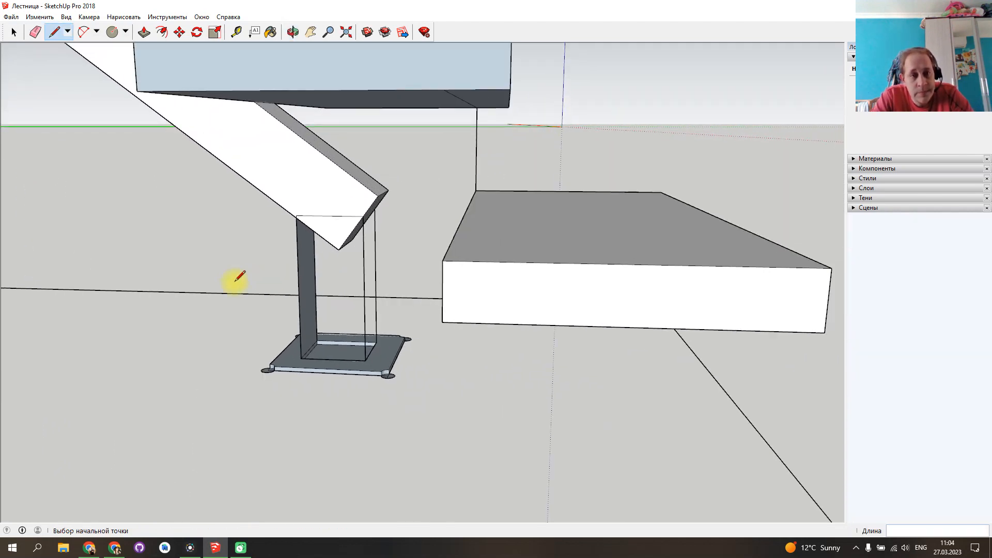
scroll(237, 279, down, 2)
mouse_move(225, 273)
middle_down()
mouse_move(358, 285)
mouse_move(353, 204)
mouse_move(412, 258)
middle_up()
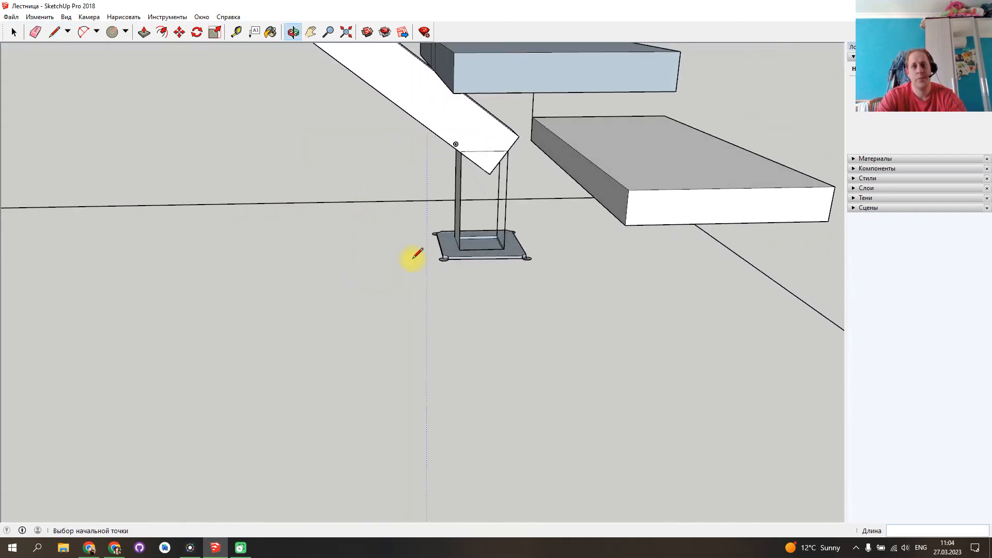
scroll(387, 244, down, 5)
scroll(391, 239, down, 1)
mouse_move(328, 225)
middle_down()
mouse_move(545, 257)
mouse_move(275, 295)
mouse_move(529, 306)
mouse_move(516, 310)
mouse_move(596, 348)
mouse_move(623, 393)
middle_up()
scroll(594, 348, down, 4)
mouse_move(638, 362)
middle_down()
mouse_move(382, 257)
mouse_move(230, 230)
mouse_move(150, 254)
middle_up()
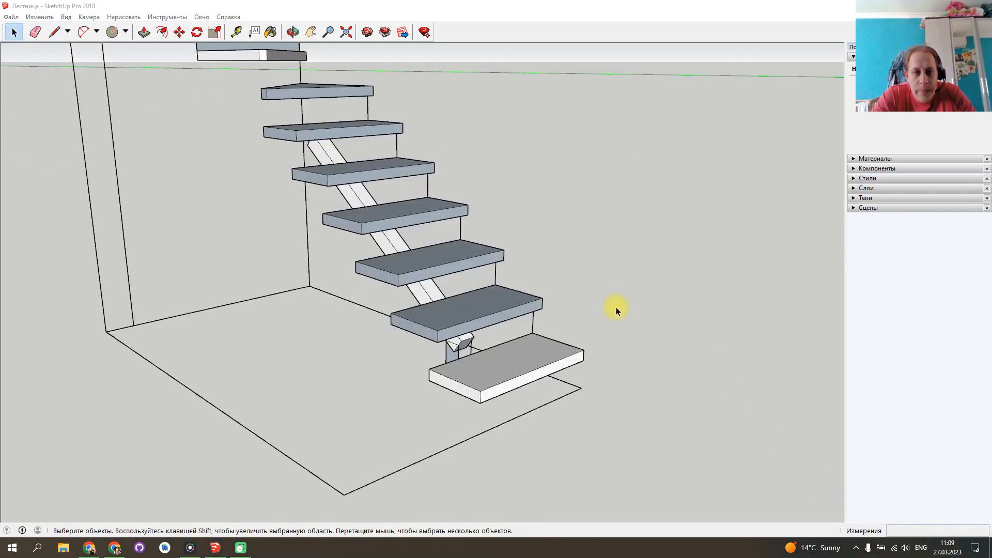
Push/Pull the upper end face of the lower sloped beam outward by 271 mm so it reaches under the next winder tread.
middle_drag(565, 239, 680, 372)
shift+middle_drag(549, 228, 791, 272)
middle_drag(398, 288, 542, 173)
scroll(484, 254, up, 5)
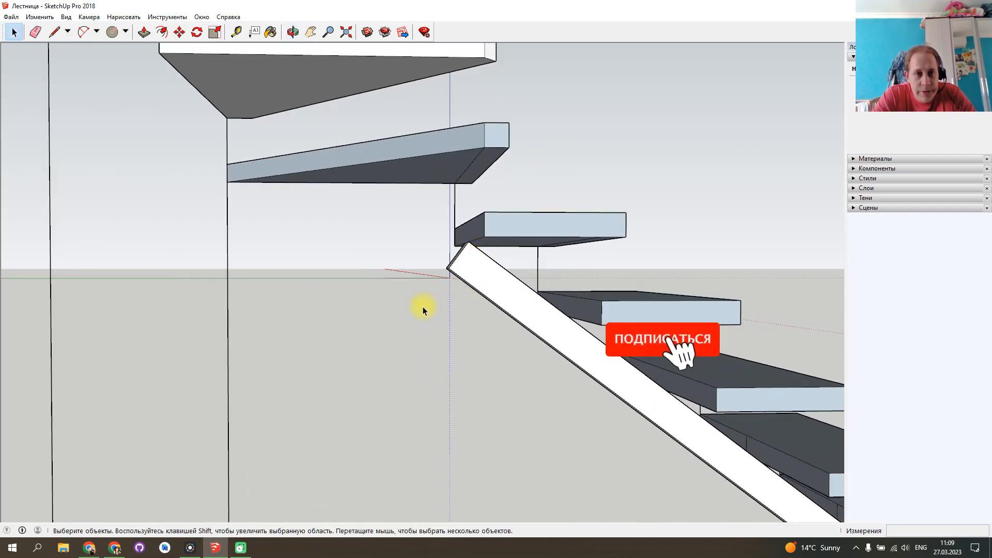
click(145, 32)
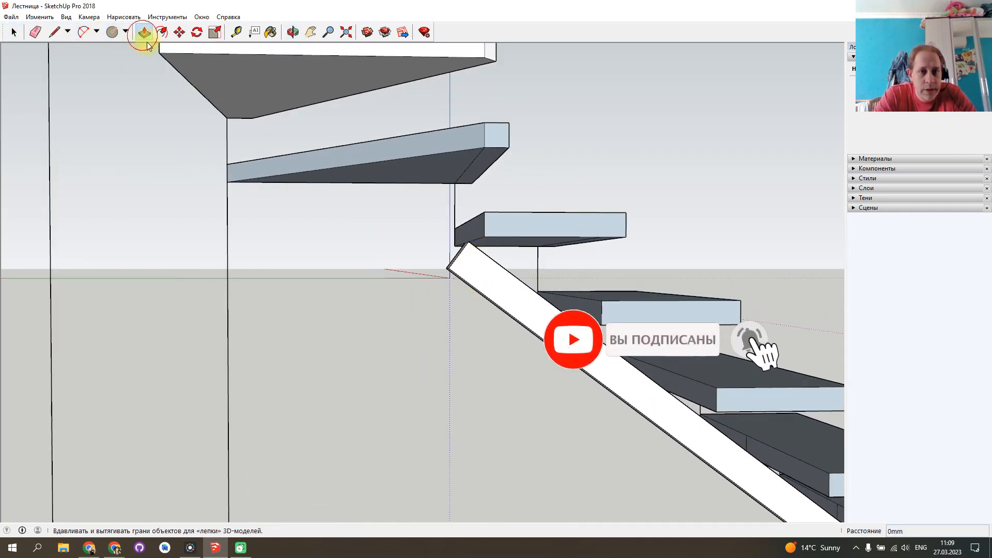
middle_drag(429, 265, 465, 265)
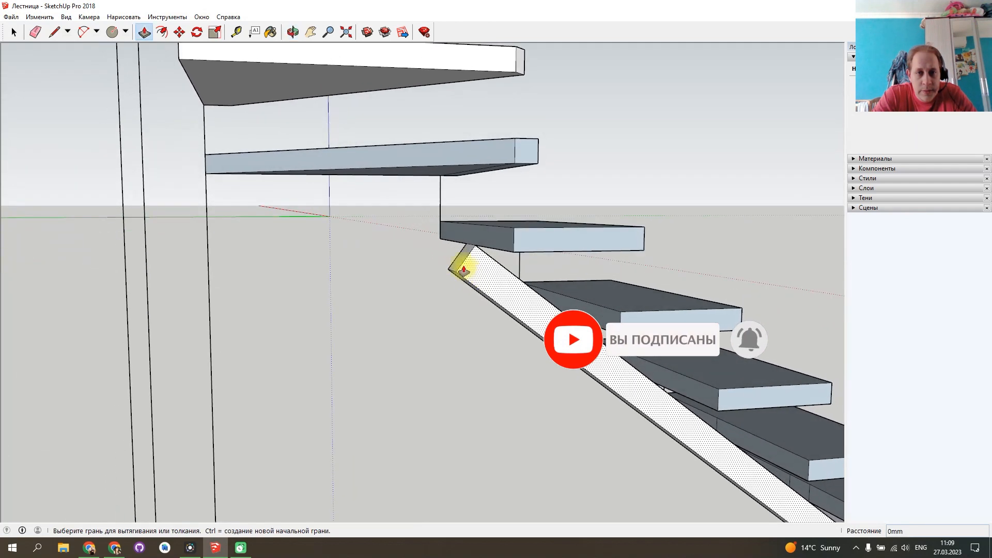
drag(461, 262, 373, 195)
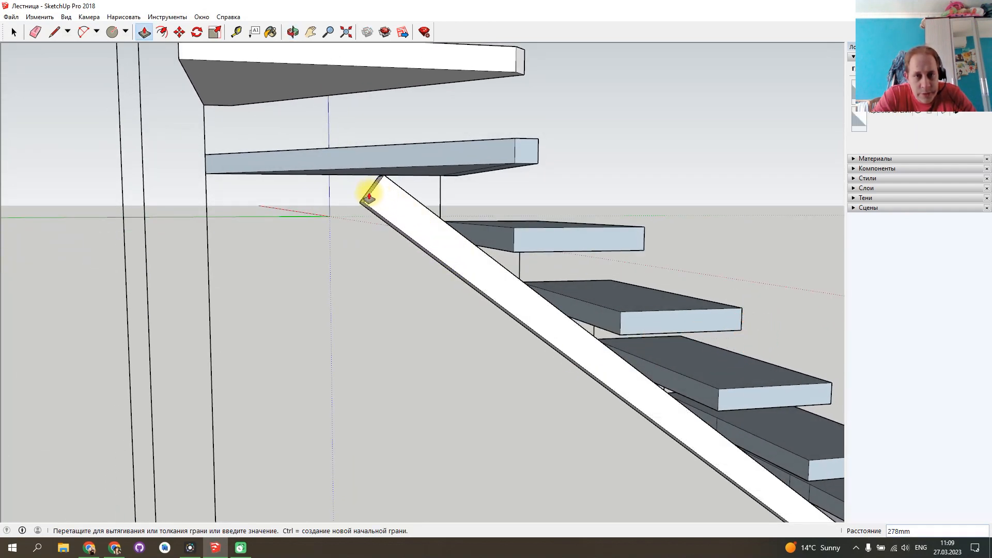
middle_drag(366, 195, 324, 93)
key(p)
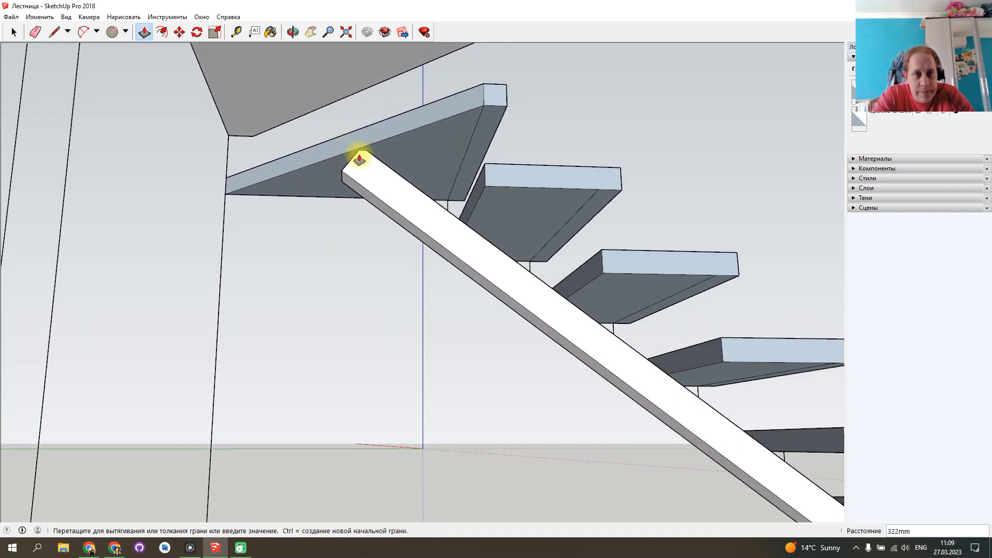
drag(393, 194, 190, 93)
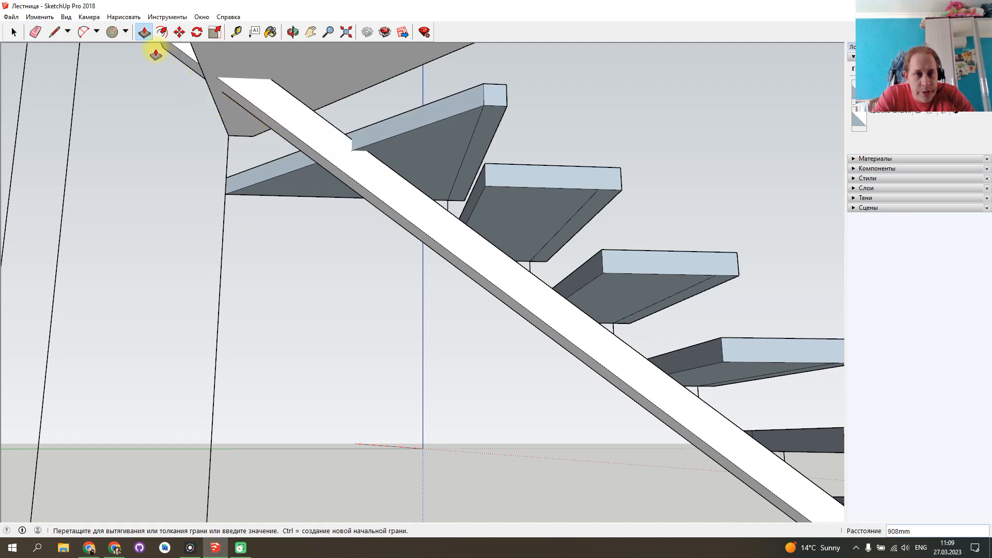
drag(162, 58, 409, 211)
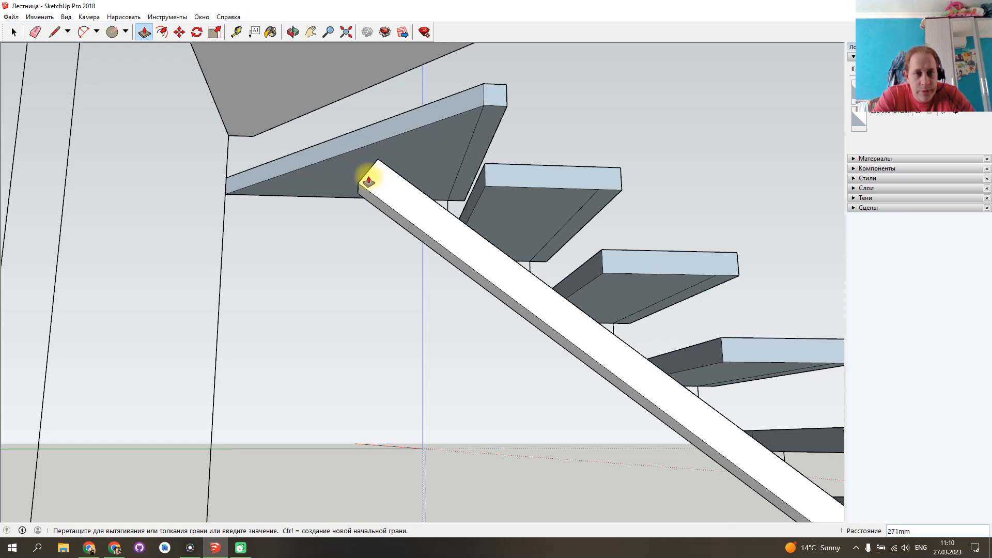
middle_drag(660, 124, 726, 412)
shift+middle_drag(404, 186, 637, 247)
key(p)
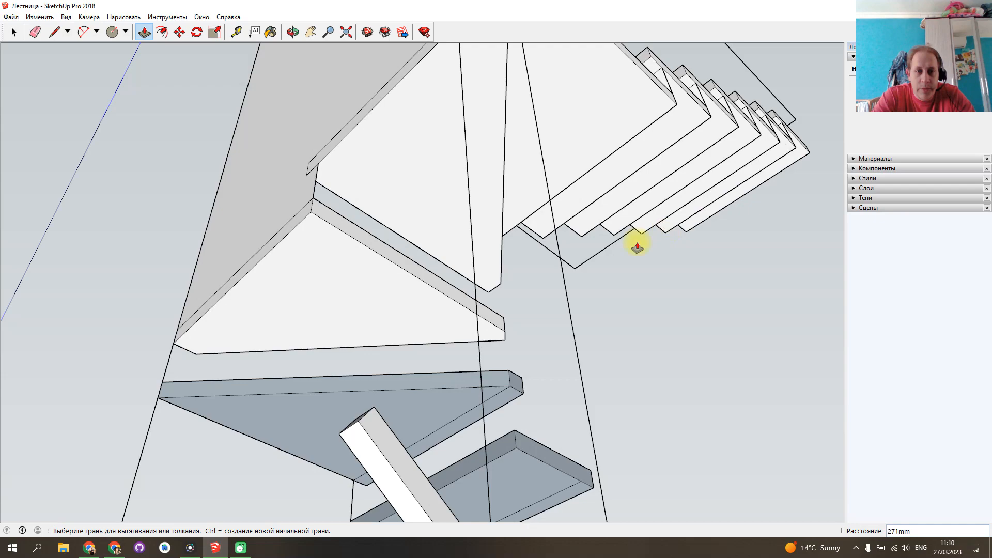
Draw a 325 mm line from the corner along the lower front edge of the uppermost winder tread and continue it by 40 mm.
mouse_move(445, 334)
middle_down()
mouse_move(620, 262)
mouse_move(737, 197)
mouse_move(740, 161)
mouse_move(620, 127)
mouse_move(540, 199)
mouse_move(572, 199)
mouse_move(600, 173)
mouse_move(602, 149)
mouse_move(589, 161)
mouse_move(627, 162)
mouse_move(584, 164)
mouse_move(649, 162)
middle_up()
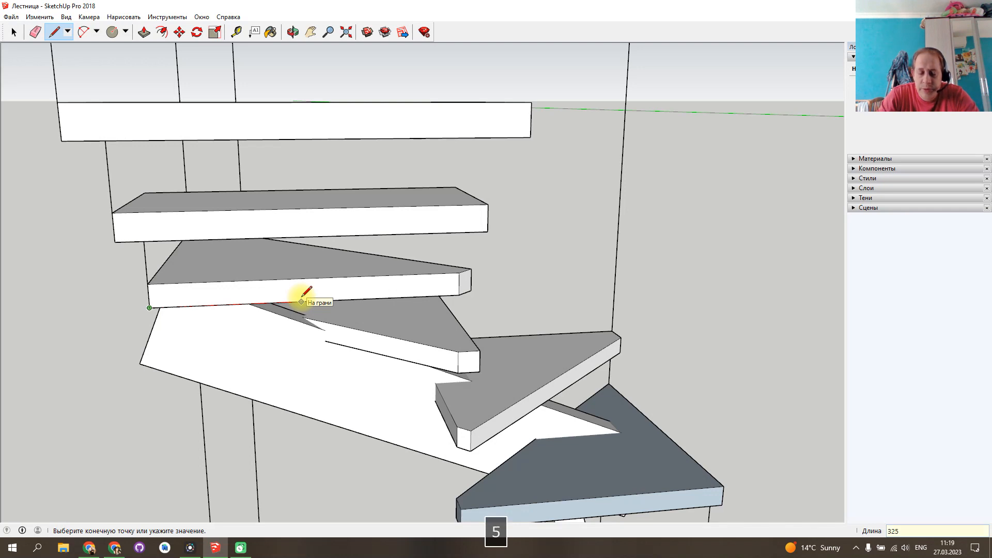
key(Return)
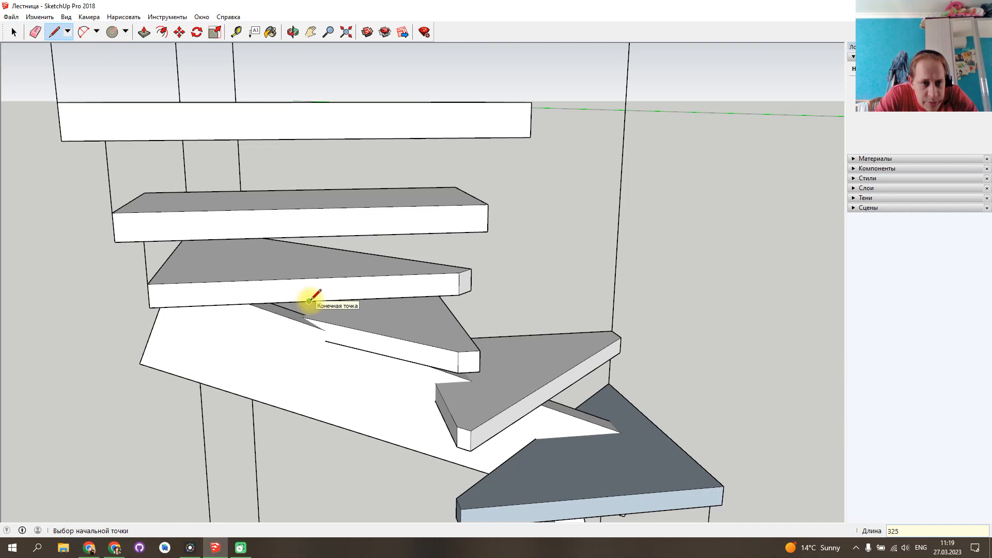
click(309, 301)
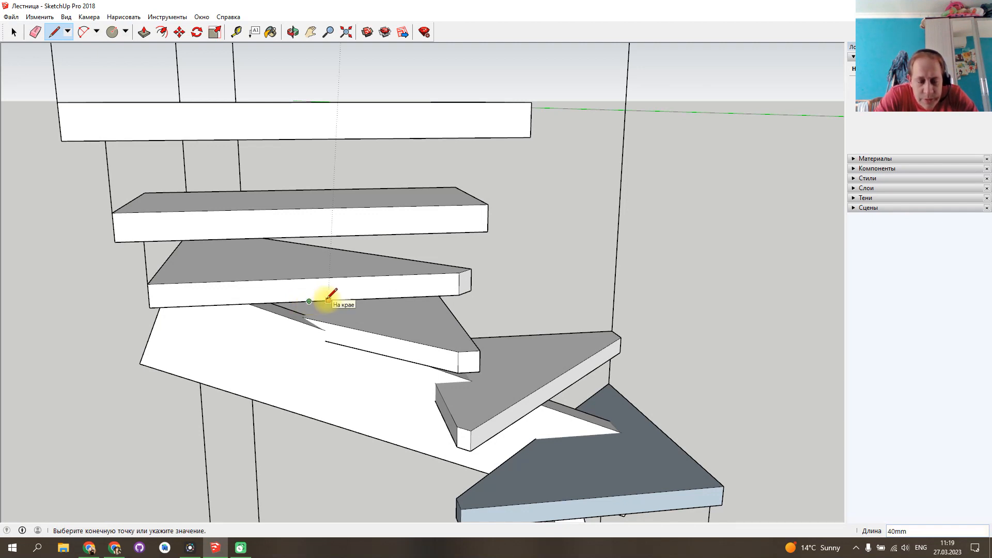
text(40)
key(Return)
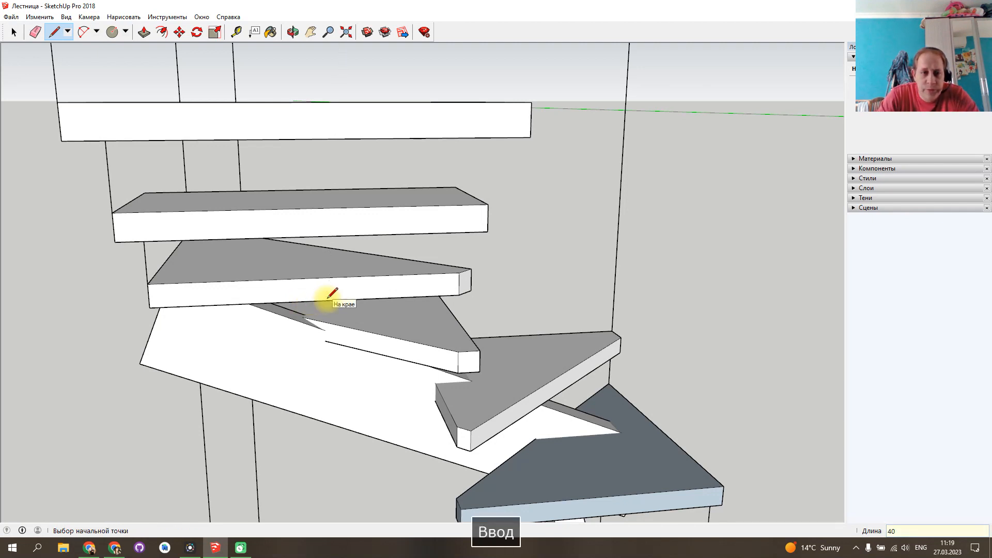
Draw an 80 mm line back along that tread edge and a 50 mm vertical line up the tread's front at each end.
click(328, 300)
text(8)
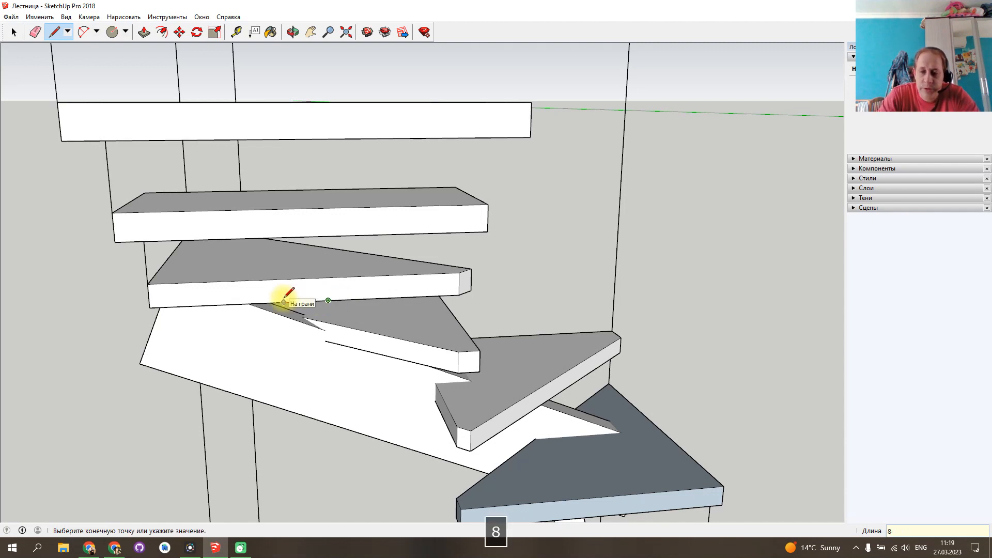
text(0)
key(Return)
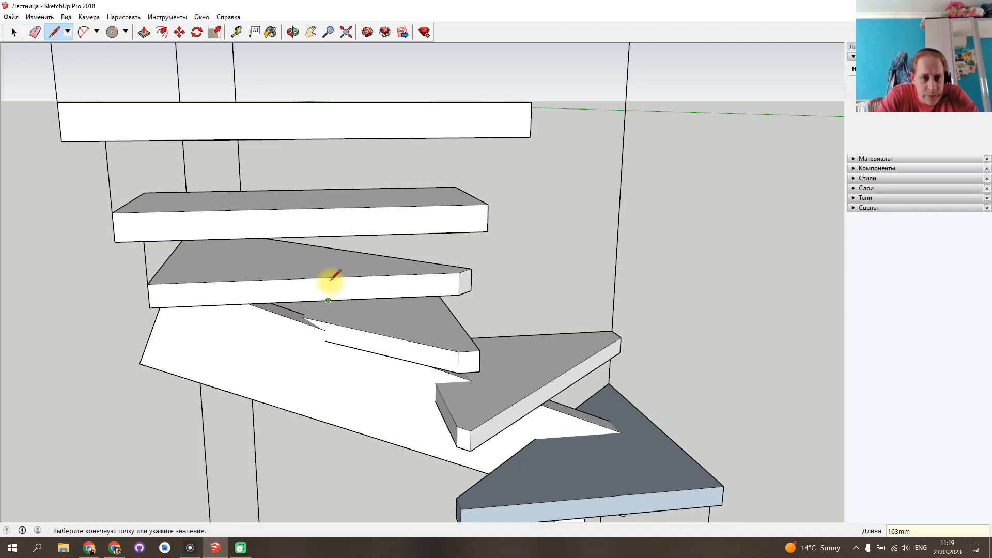
click(290, 302)
click(288, 279)
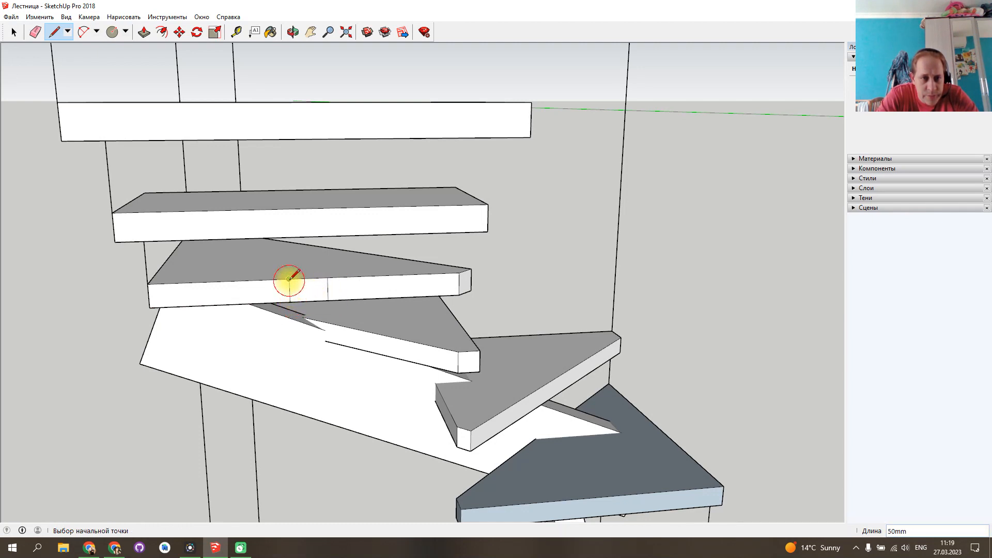
Connect both ends of the 80 mm mark to the top tread with sloped lines, forming a narrow strip beneath the upper flight.
click(328, 299)
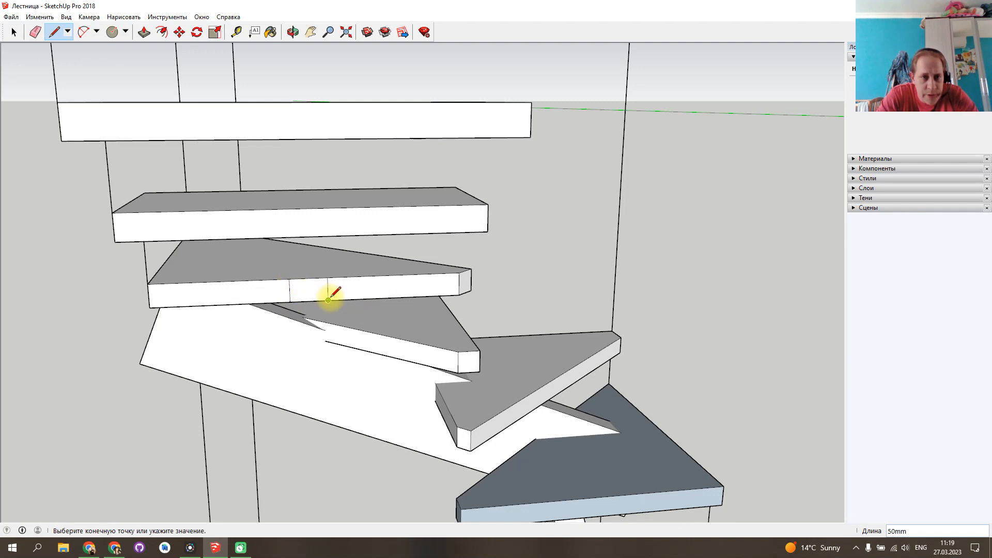
scroll(329, 299, down, 6)
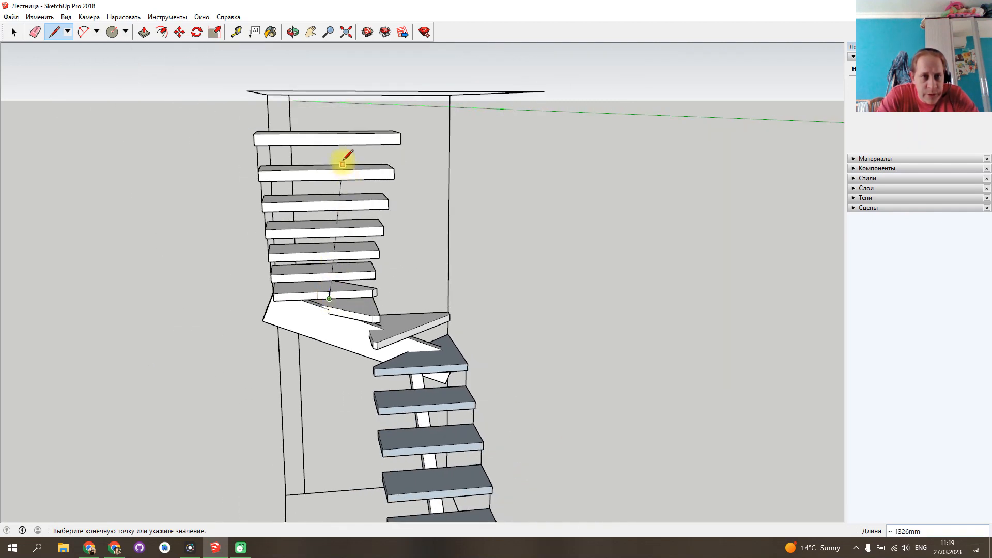
click(338, 144)
key(Escape)
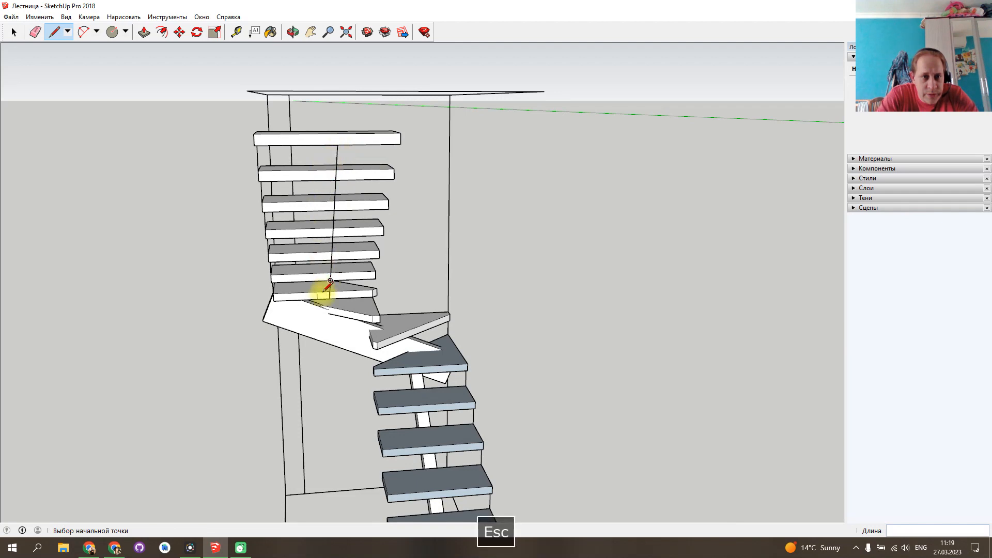
click(320, 145)
mouse_move(345, 246)
mouse_down()
mouse_move(554, 215)
mouse_move(567, 204)
mouse_move(561, 122)
mouse_move(538, 100)
mouse_move(514, 105)
mouse_up()
key(l)
click(145, 32)
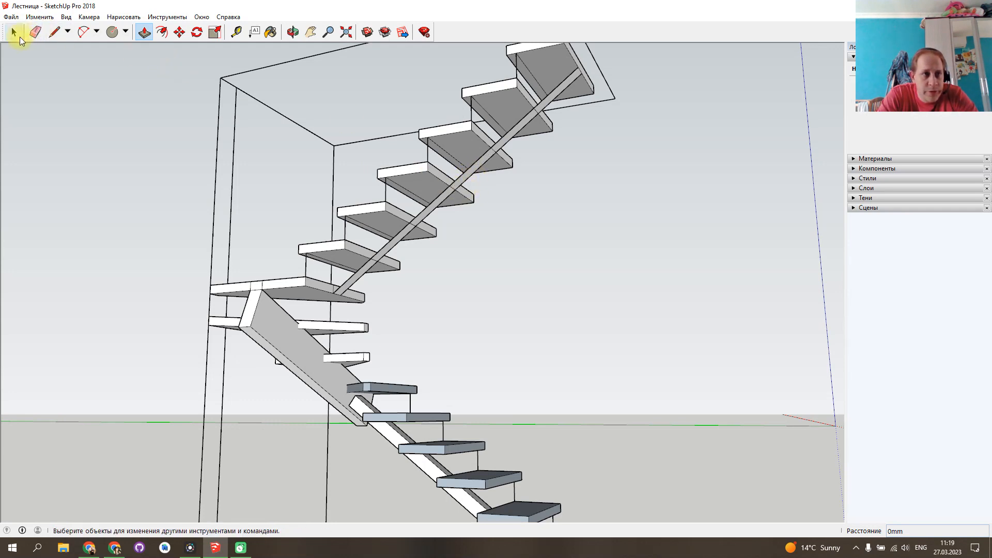
click(14, 33)
click(417, 237)
key(Delete)
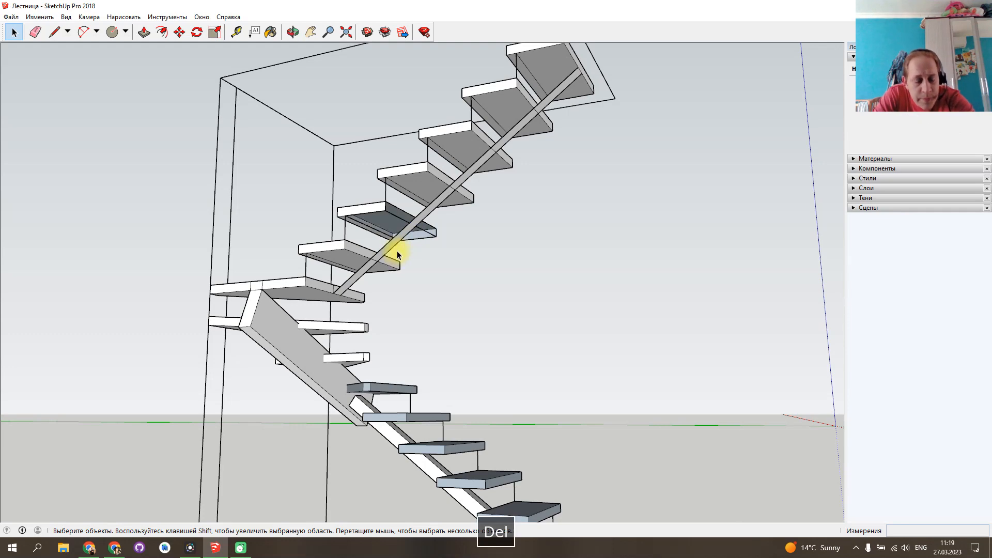
key(ctrl+z)
Extrude the lowest section of the sloped strip under the upper flight by 80 mm.
scroll(483, 260, up, 1)
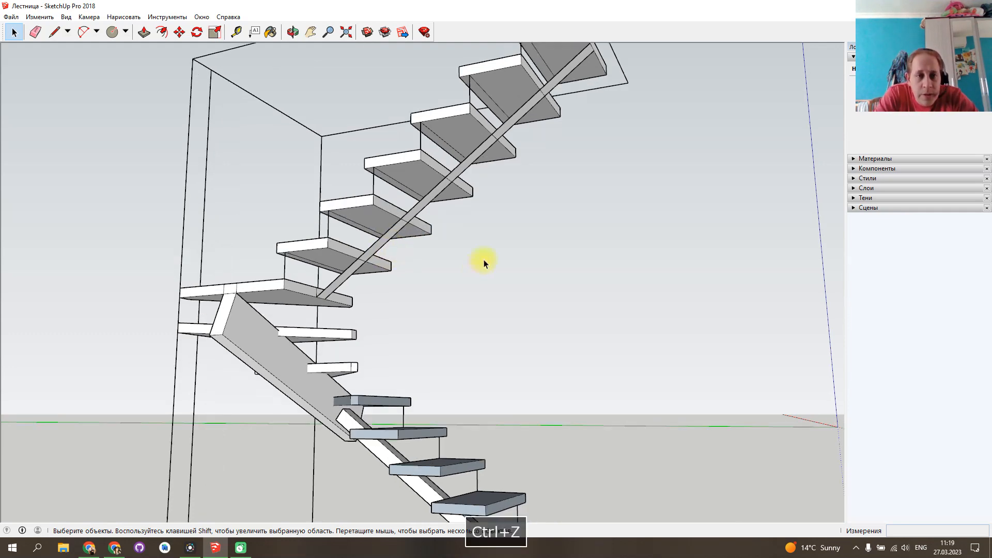
scroll(483, 263, up, 2)
mouse_move(460, 266)
middle_down()
mouse_move(142, 300)
mouse_move(224, 317)
mouse_move(563, 294)
mouse_move(581, 314)
mouse_move(538, 306)
mouse_move(545, 271)
mouse_move(532, 264)
middle_up()
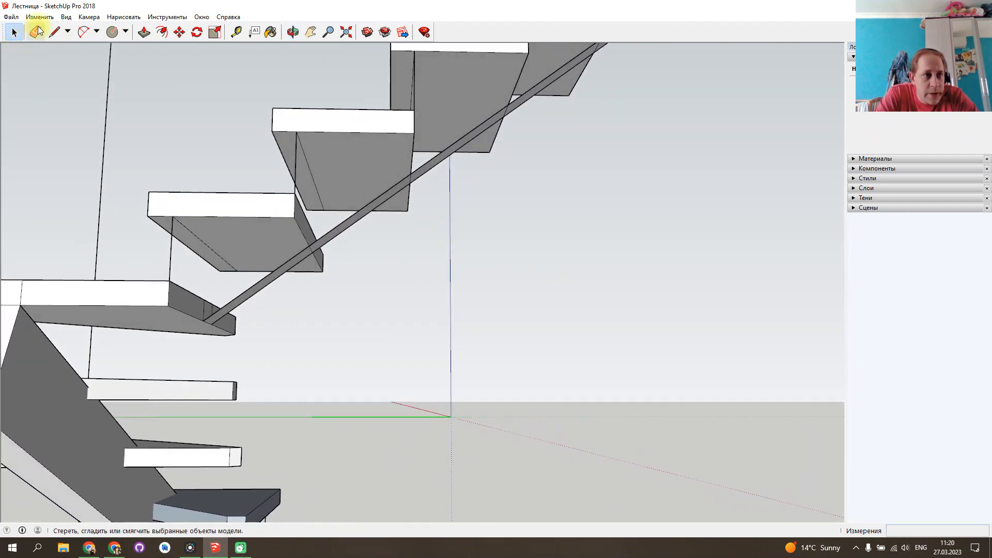
click(145, 34)
drag(264, 292, 274, 301)
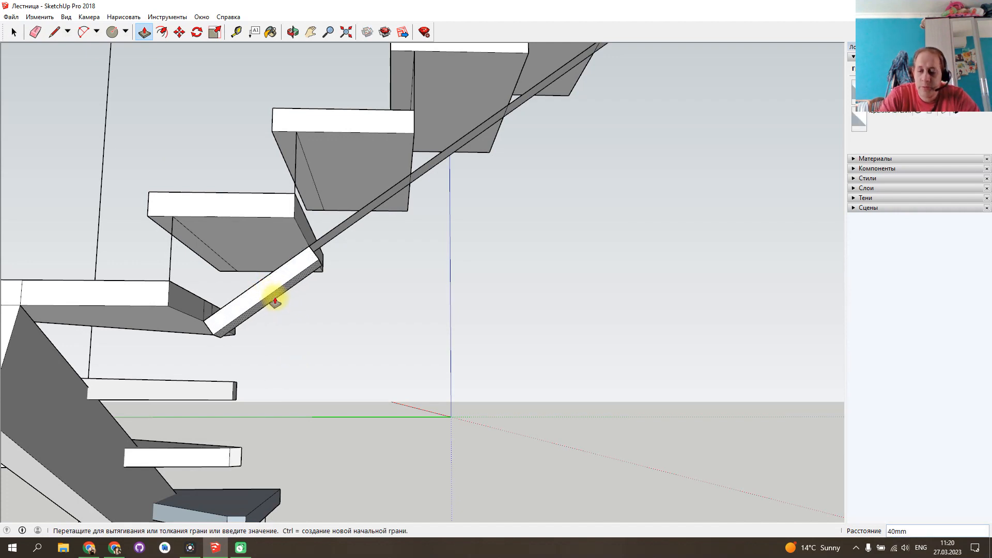
key(Return)
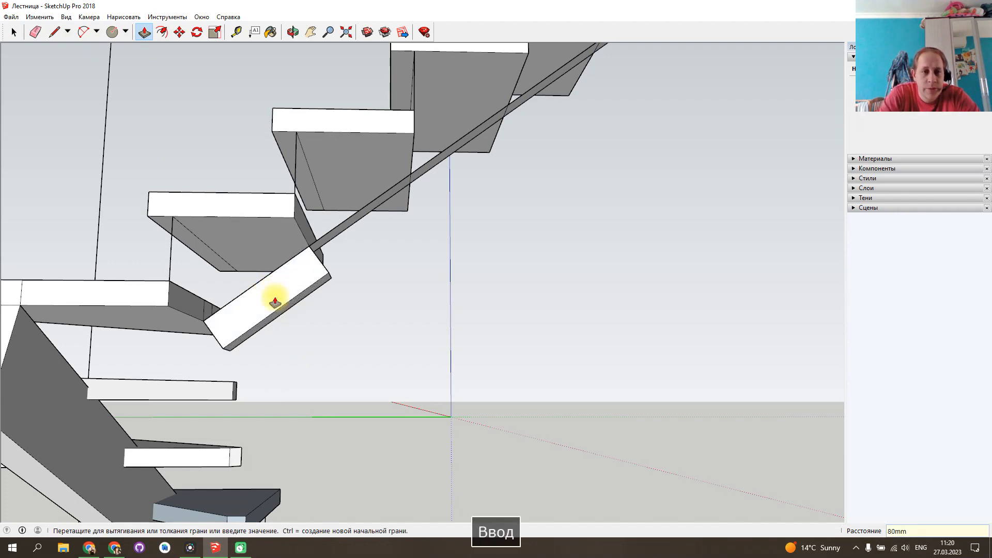
Extrude the remaining sections of the strip by the same 80 mm to complete the upper flight's beam.
drag(352, 226, 376, 256)
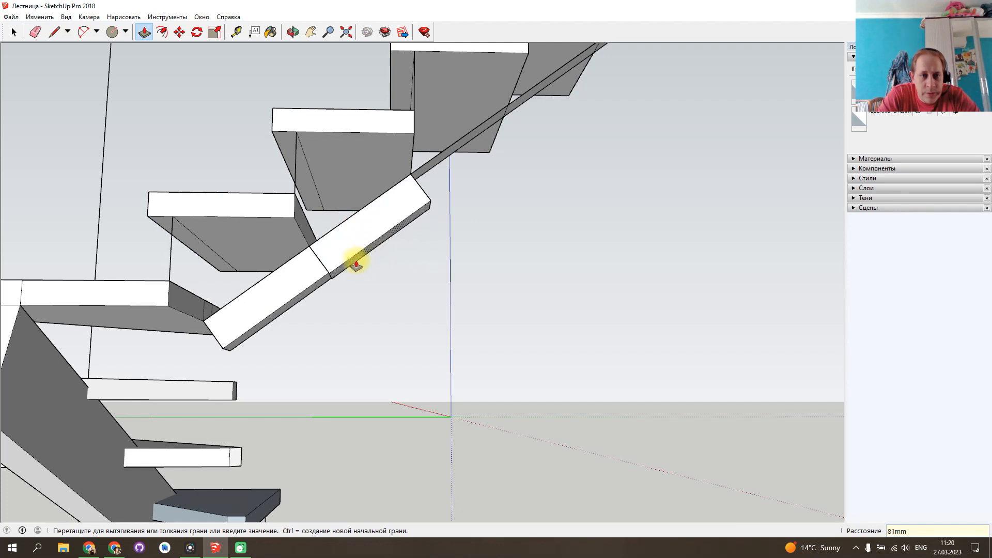
click(328, 278)
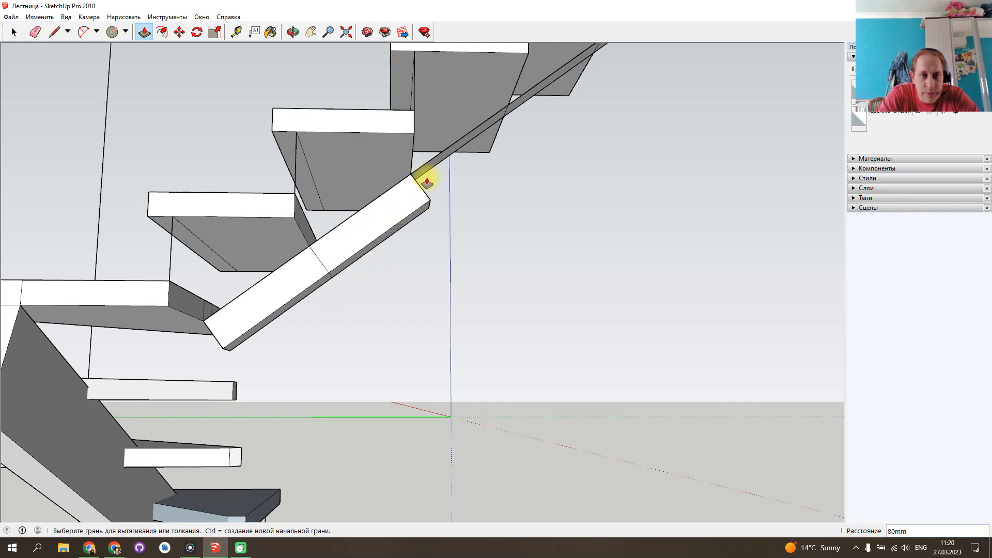
click(431, 201)
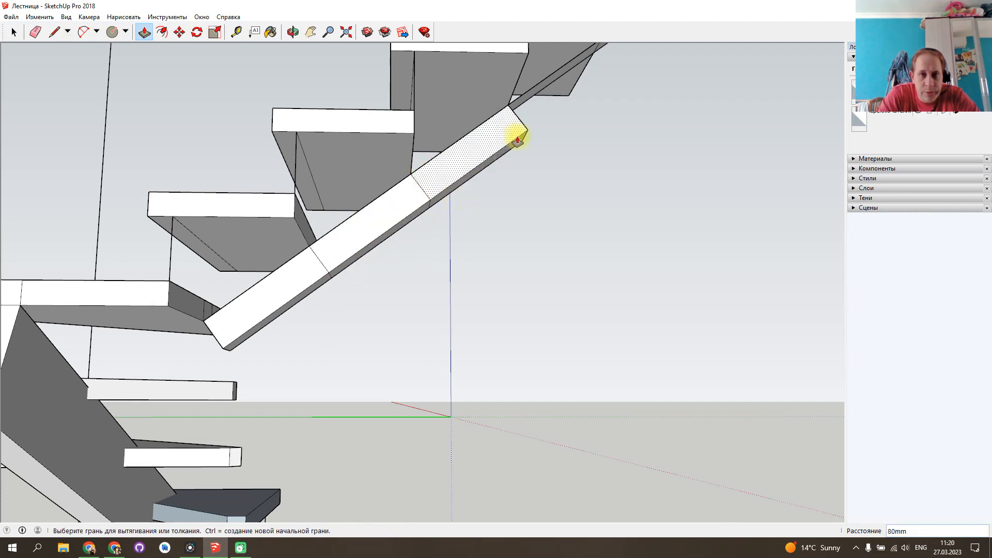
double_click(519, 107)
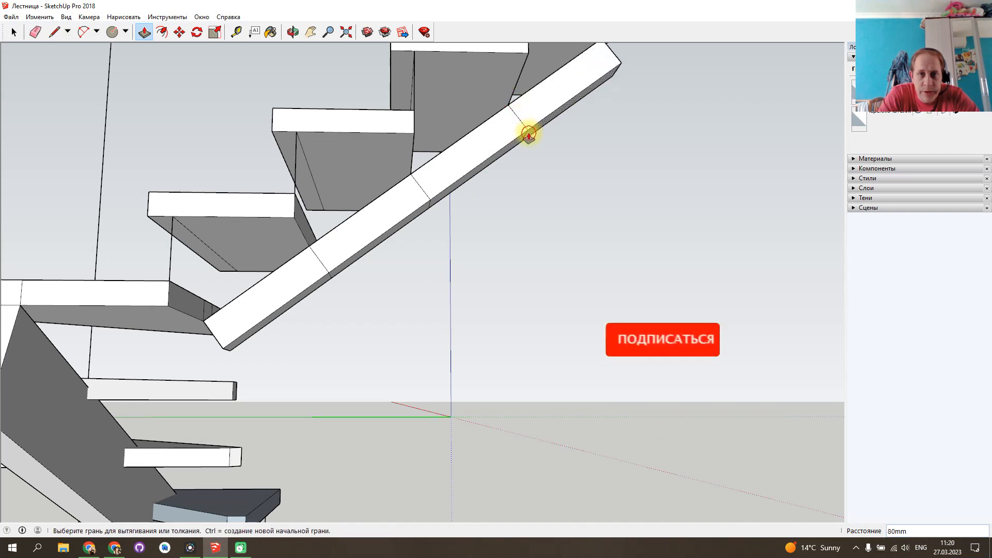
scroll(545, 146, down, 5)
shift+middle_drag(605, 161, 321, 332)
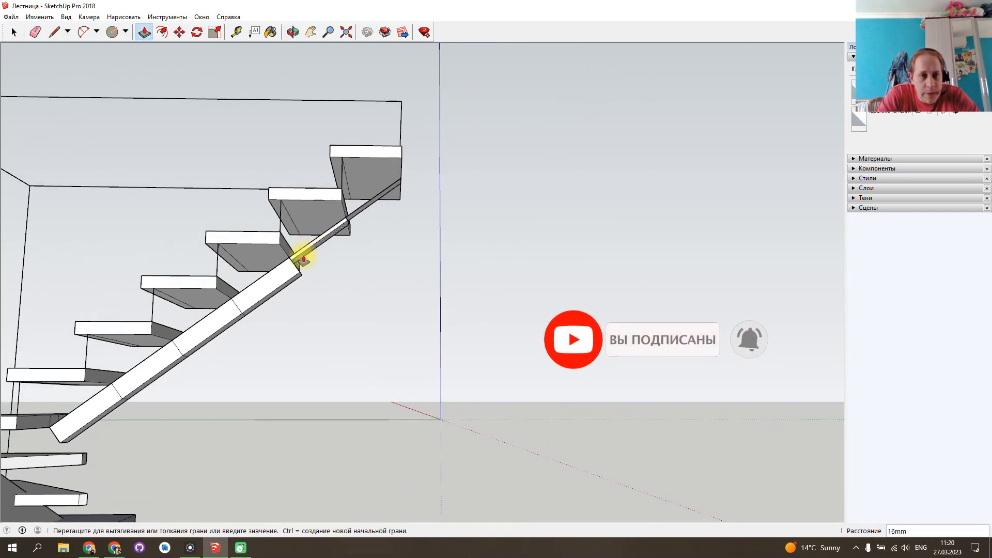
double_click(307, 255)
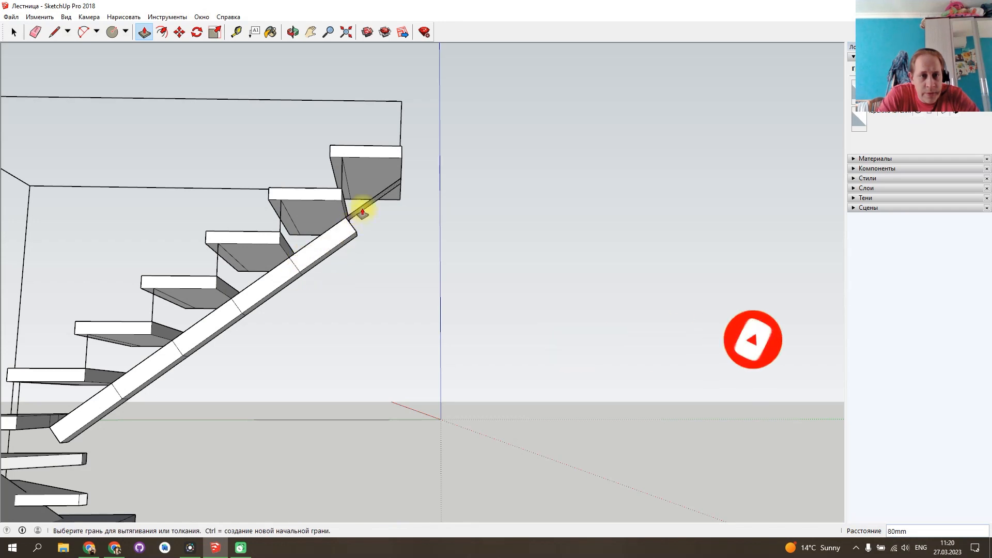
double_click(354, 232)
Delete the dividing edge across the lower end face of the upper flight's beam.
middle_drag(309, 346, 610, 270)
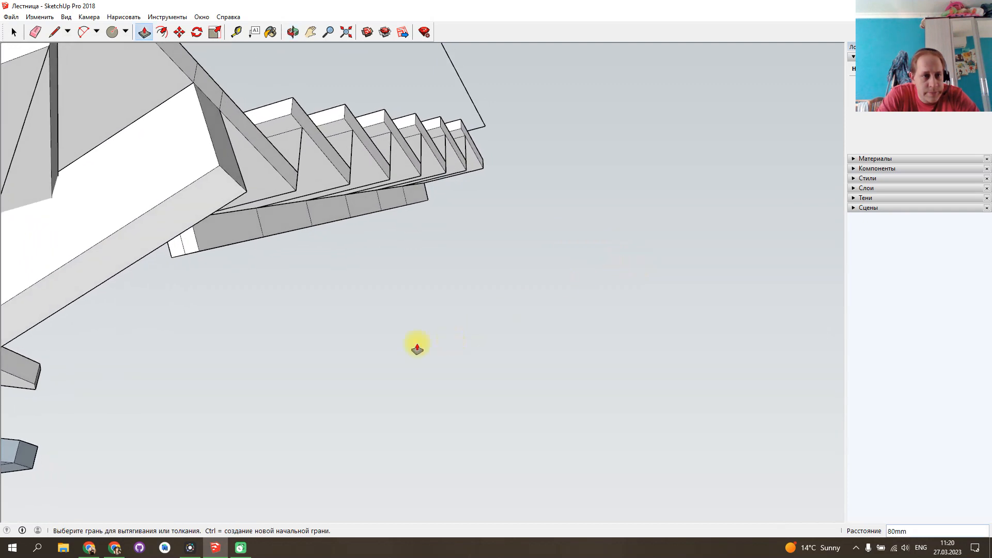
scroll(361, 352, up, 2)
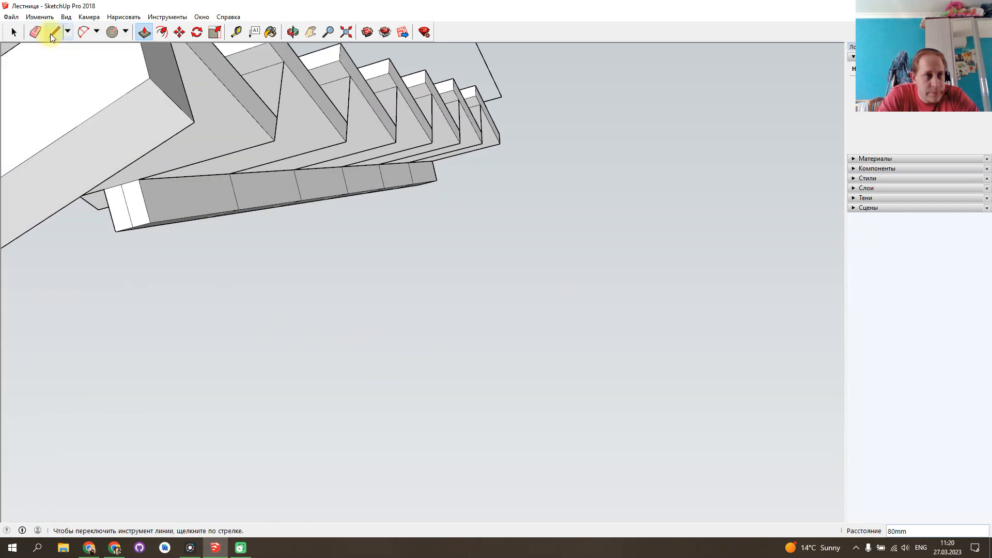
click(11, 34)
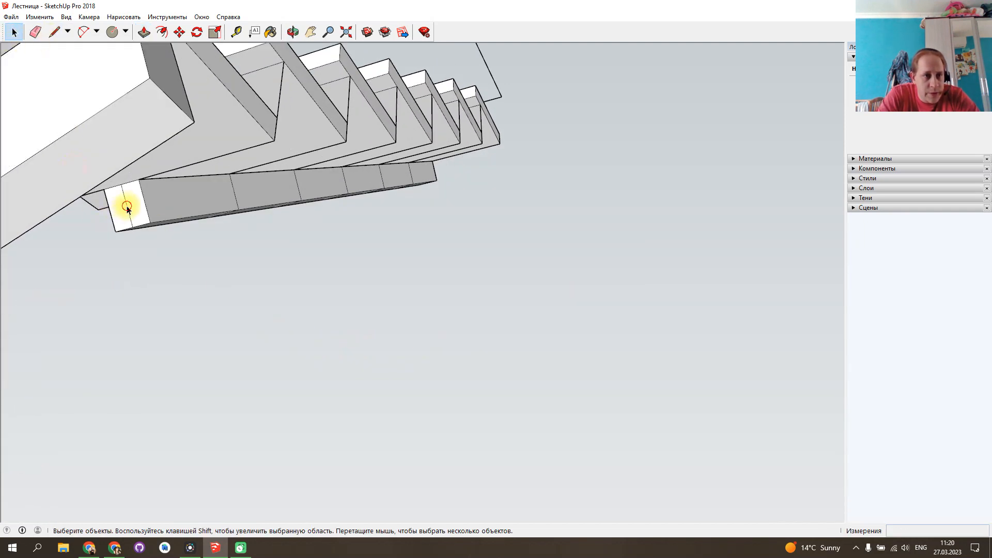
key(Delete)
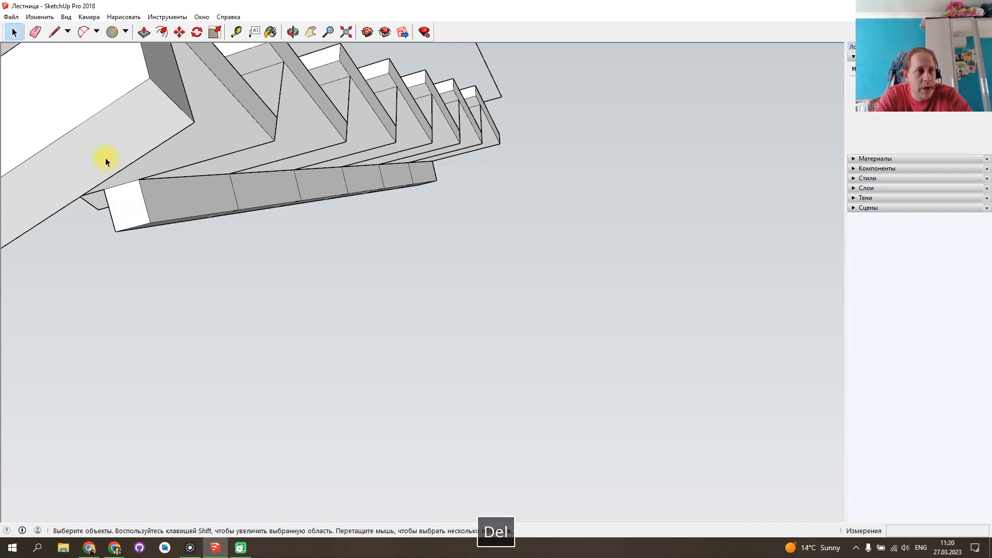
Push/Pull the lower end face of the upper flight's beam outward by about 859 mm, past the winder section's beam.
click(143, 32)
click(134, 211)
middle_drag(126, 218, 168, 474)
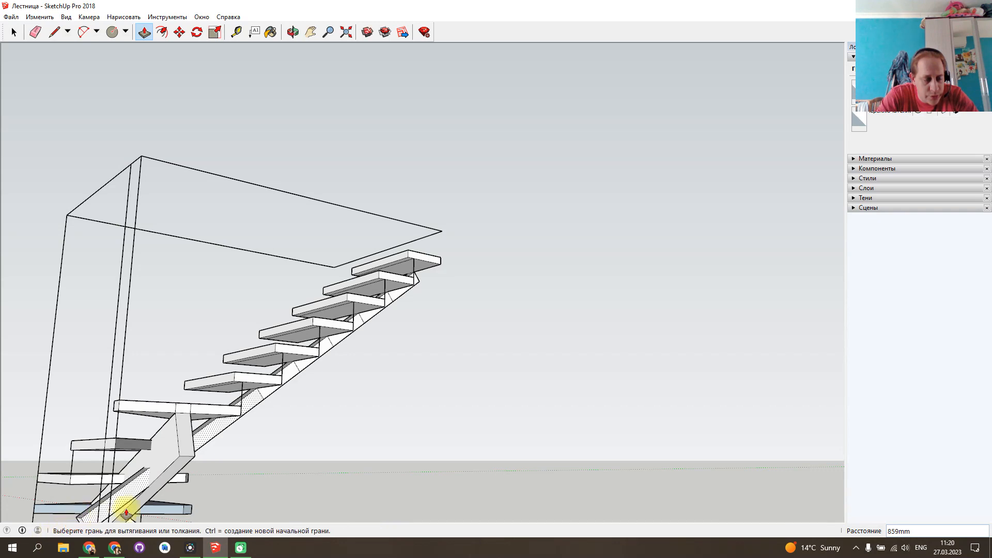
Examine from all sides, including below, how the upper flight's beam crosses the winder section's beam and aligns with the lower flight's beam.
middle_drag(243, 458, 72, 493)
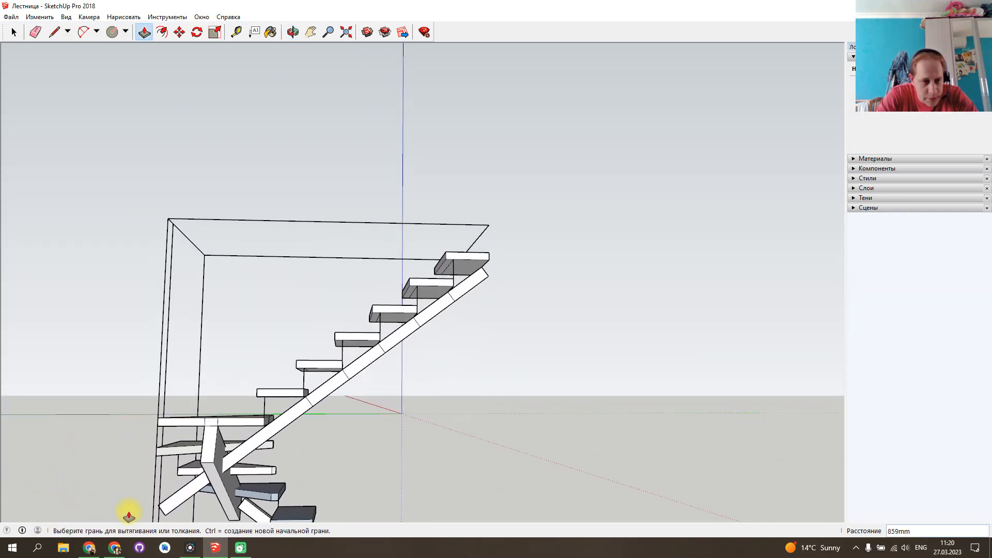
scroll(128, 515, up, 5)
middle_drag(520, 431, 142, 378)
middle_drag(667, 321, 737, 399)
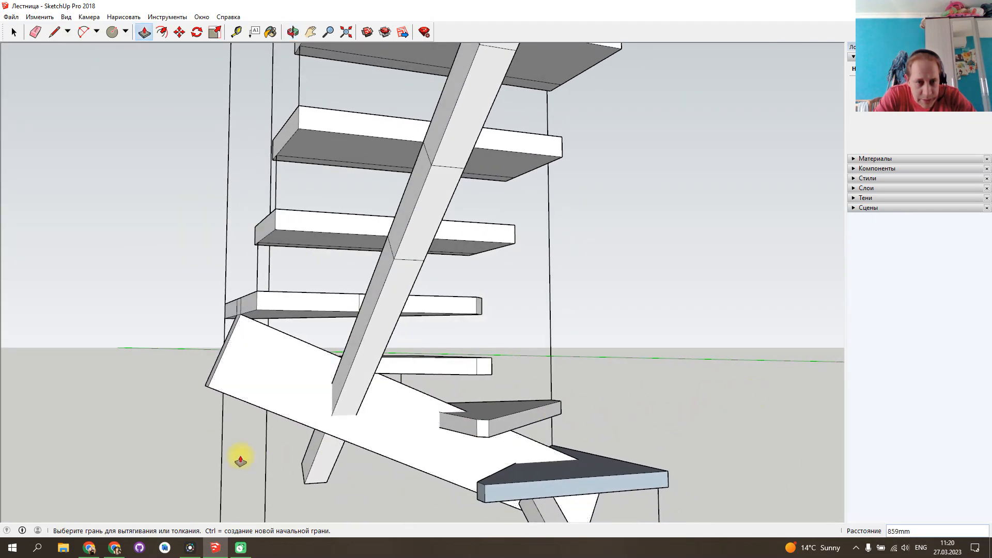
middle_drag(164, 432, 715, 429)
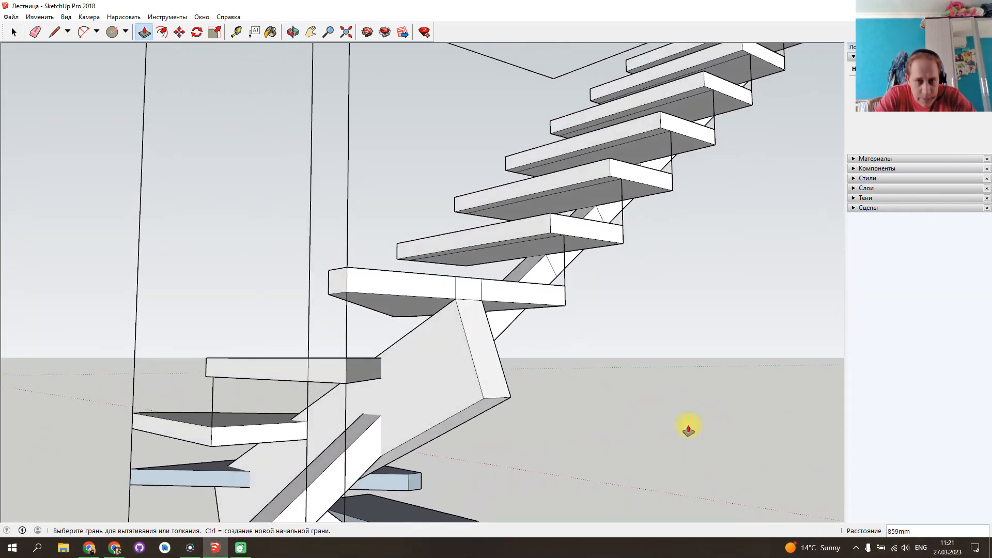
middle_drag(245, 324, 483, 101)
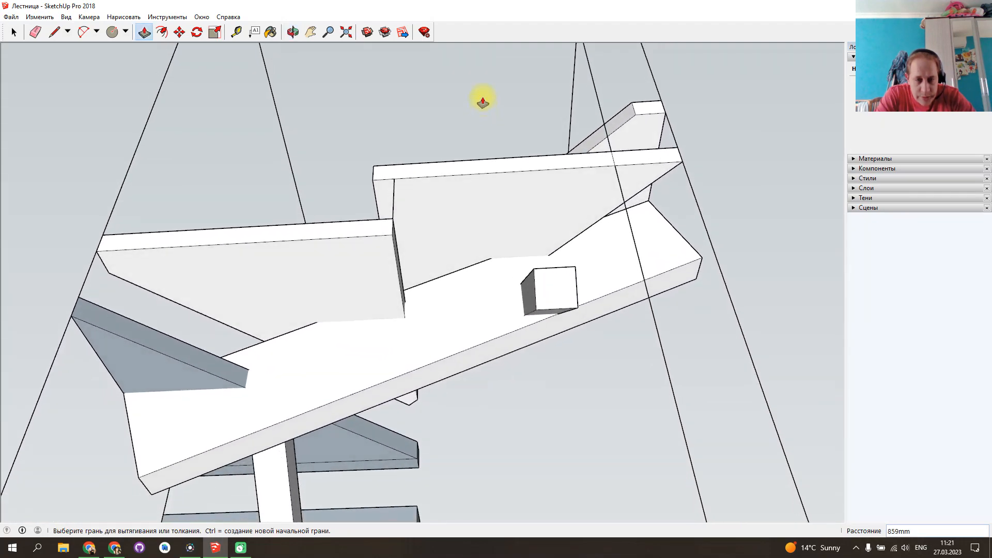
middle_drag(456, 398, 425, 452)
key(p)
scroll(440, 449, down, 3)
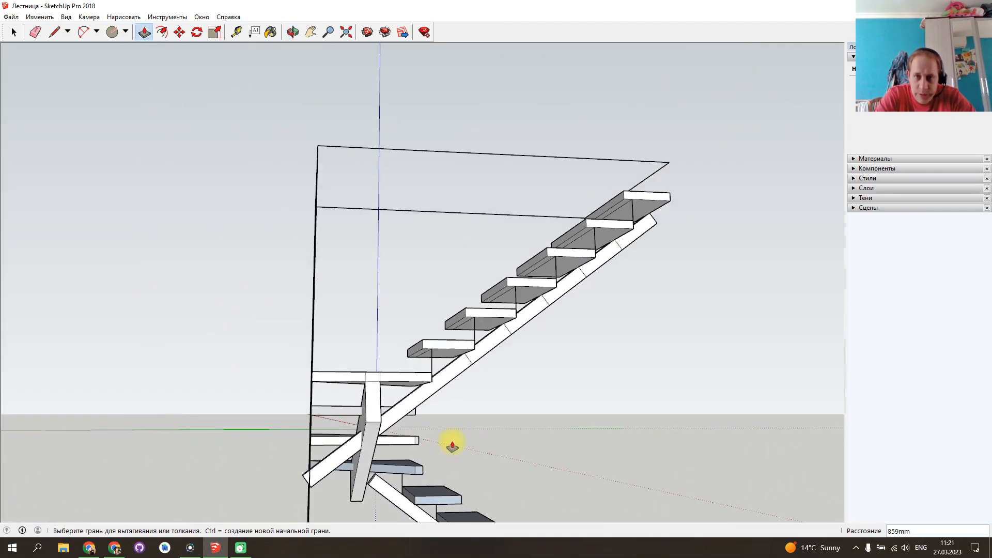
middle_drag(555, 435, 151, 476)
middle_drag(693, 377, 715, 452)
middle_drag(289, 469, 530, 344)
scroll(600, 460, down, 4)
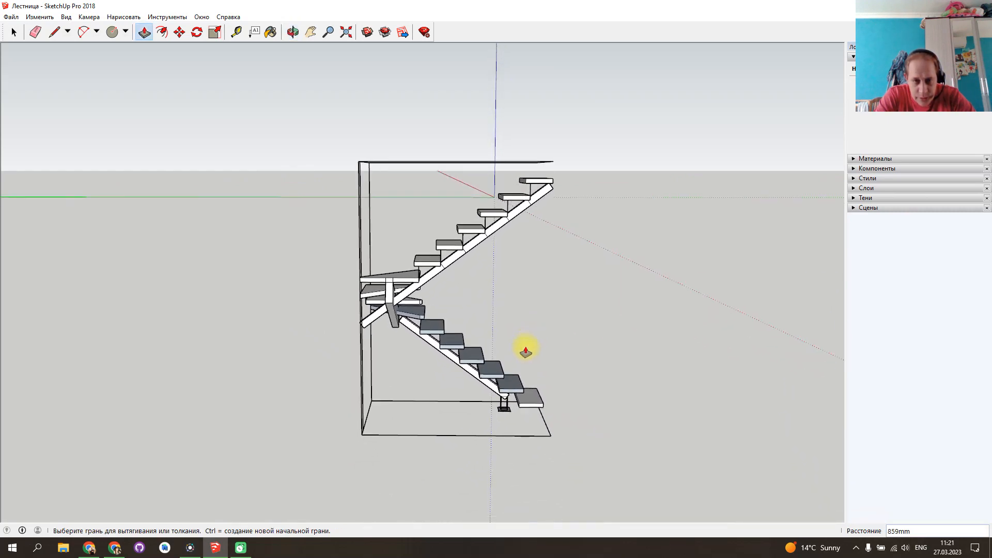
scroll(479, 402, up, 5)
middle_drag(436, 386, 474, 405)
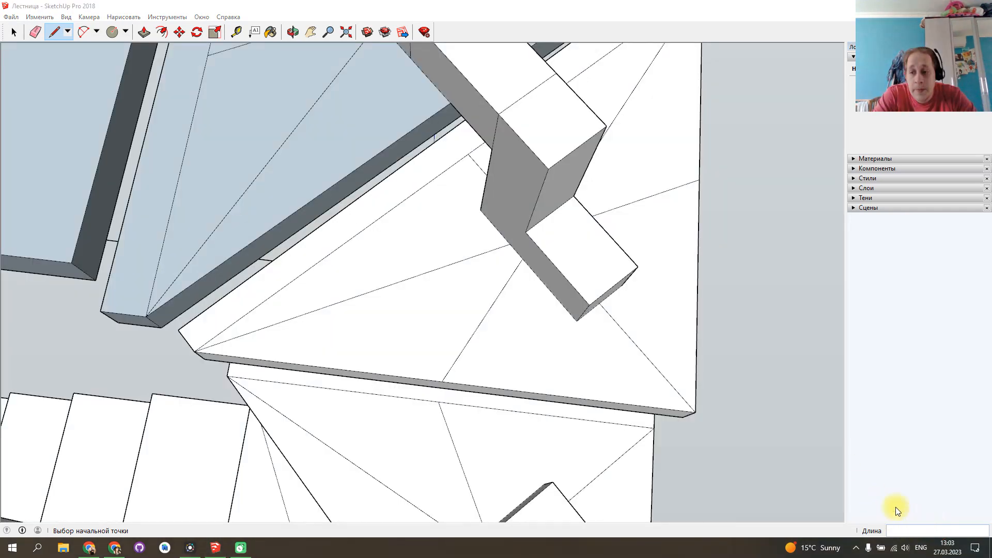
Examine the stepped square-tube supports under the winder treads and the gaps between them and the beams of both flights.
middle_drag(895, 509, 784, 432)
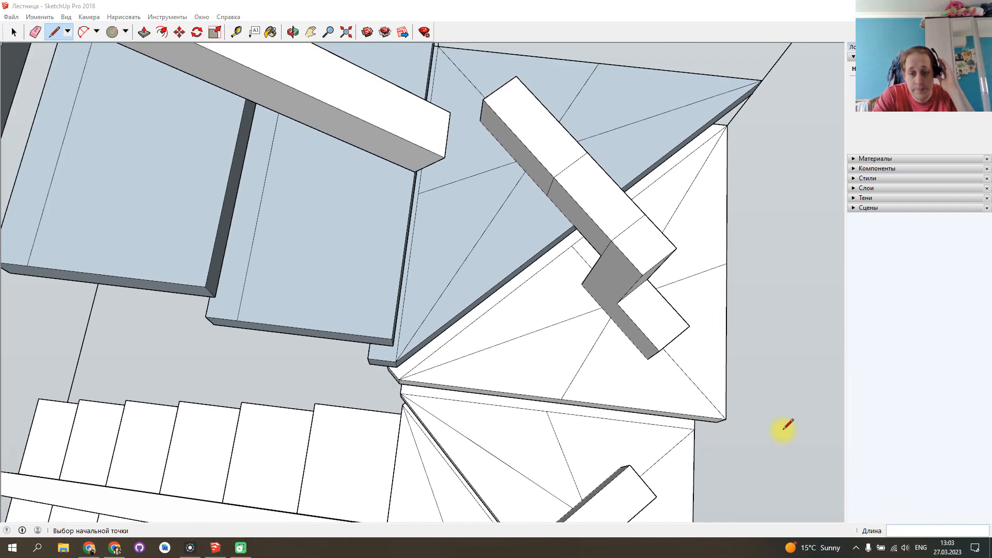
scroll(785, 428, down, 3)
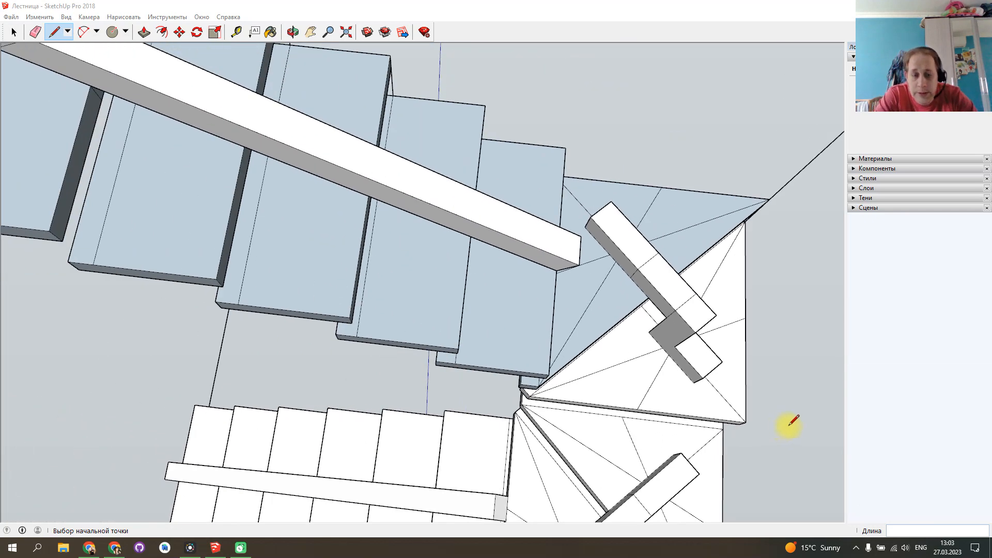
mouse_move(791, 434)
shift+middle_down()
mouse_move(532, 284)
mouse_move(537, 268)
shift+middle_up()
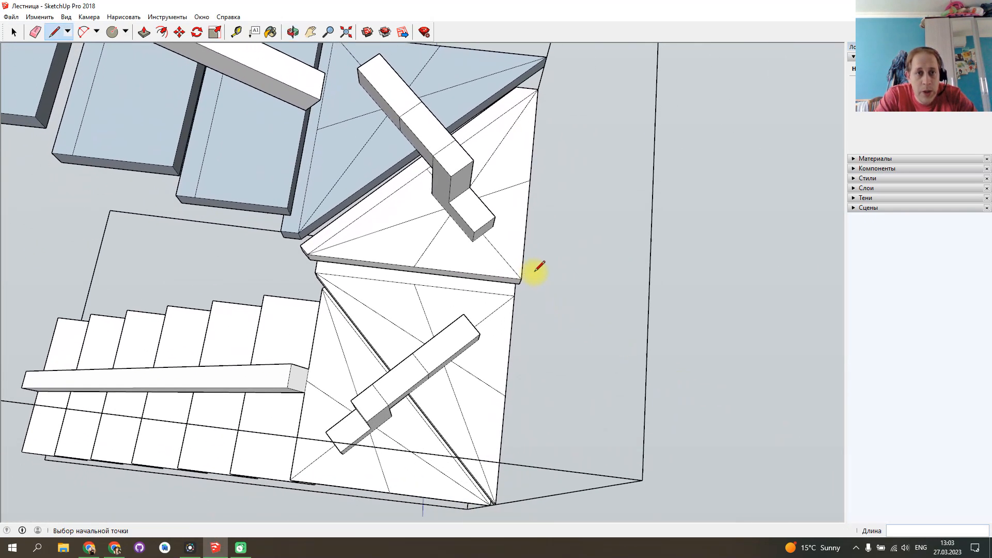
middle_drag(604, 279, 596, 360)
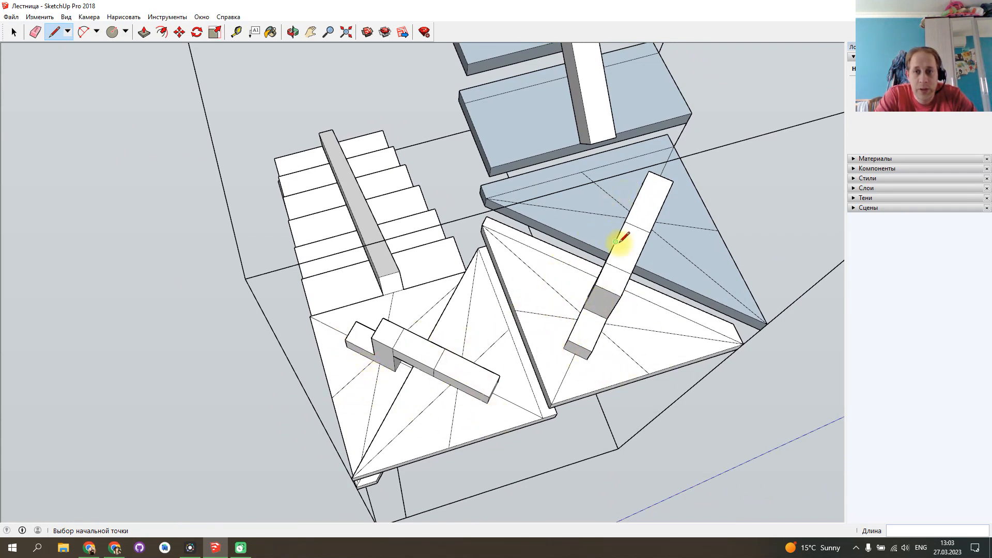
mouse_move(584, 294)
shift+middle_down()
mouse_move(456, 344)
mouse_move(492, 381)
mouse_move(563, 383)
mouse_move(567, 328)
mouse_move(448, 295)
mouse_move(372, 323)
mouse_move(299, 333)
mouse_move(332, 343)
mouse_move(505, 258)
shift+middle_up()
key(l)
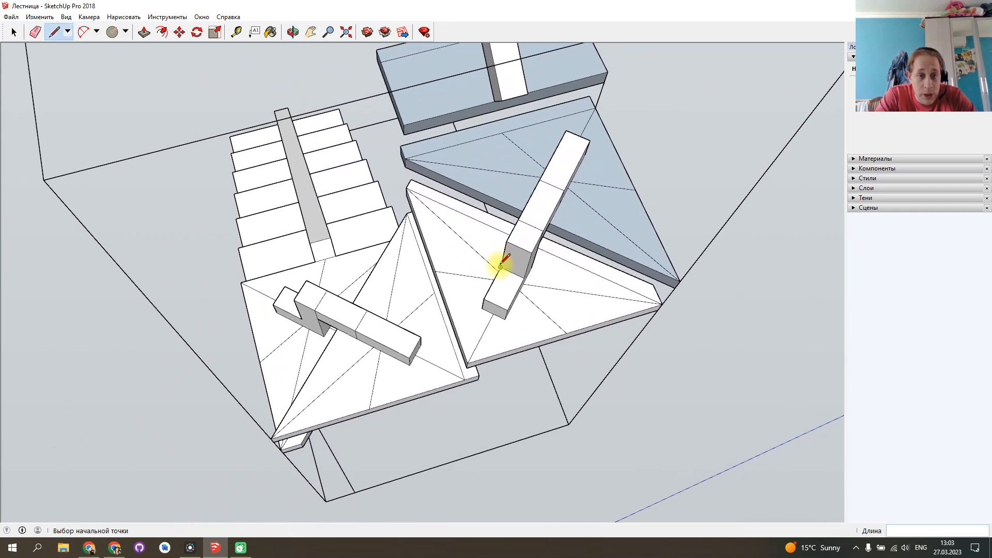
mouse_move(537, 310)
middle_down()
mouse_move(399, 228)
mouse_move(344, 146)
mouse_move(328, 88)
mouse_move(530, 45)
mouse_move(660, 57)
mouse_move(652, 81)
middle_up()
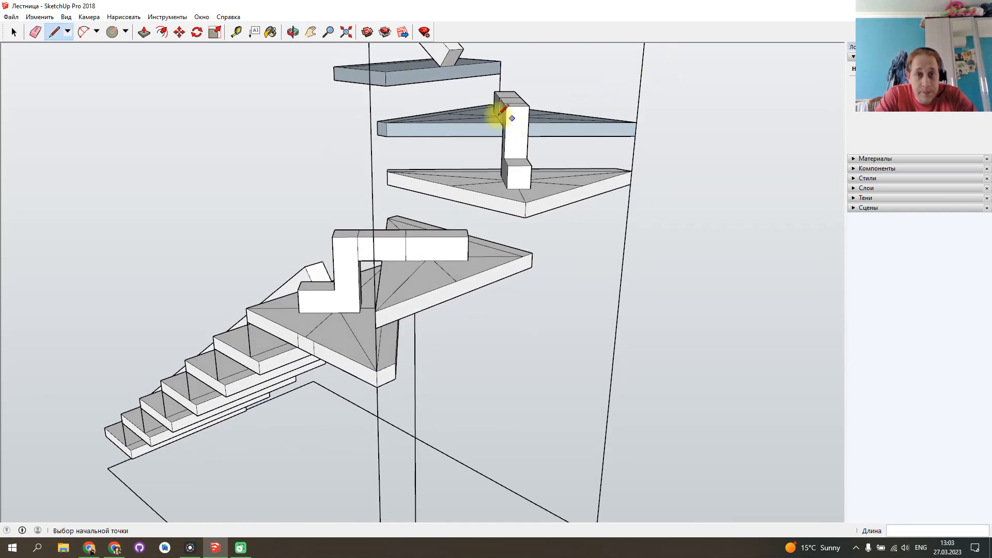
mouse_move(461, 124)
middle_down()
mouse_move(590, 140)
mouse_move(617, 158)
middle_up()
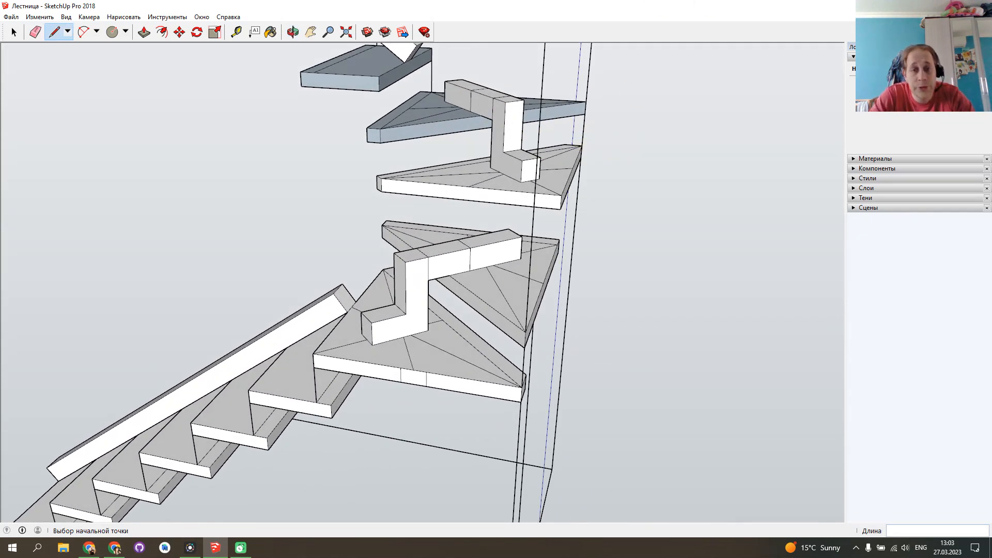
middle_drag(569, 150, 409, 246)
mouse_move(620, 215)
middle_down()
mouse_move(518, 227)
mouse_move(540, 282)
middle_up()
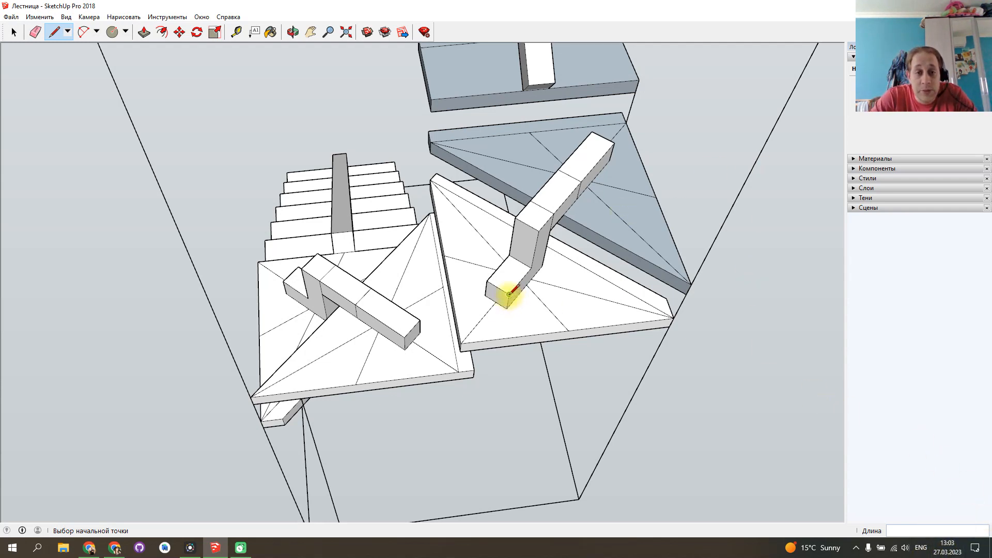
mouse_move(498, 285)
middle_down()
mouse_move(479, 274)
mouse_move(656, 290)
mouse_move(776, 274)
middle_up()
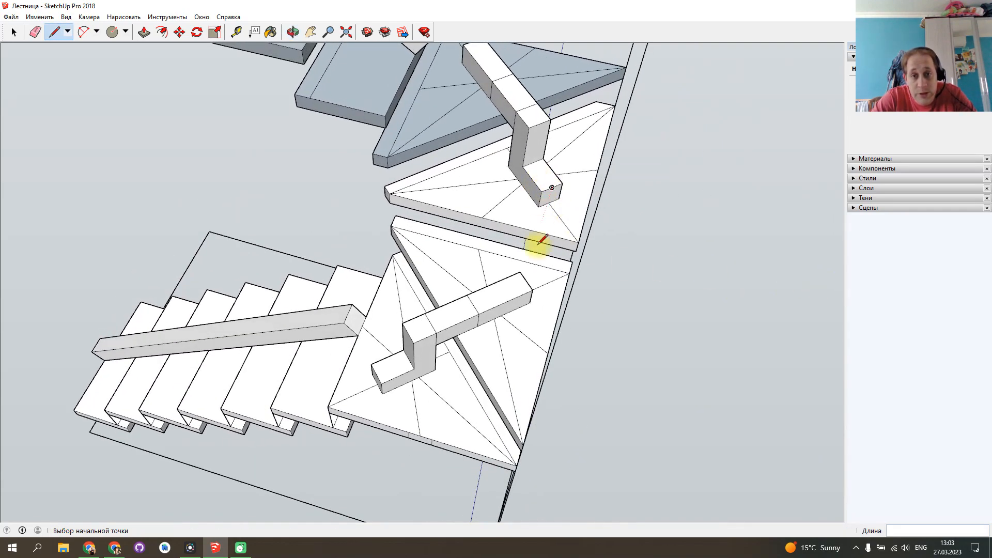
mouse_move(547, 265)
middle_down()
mouse_move(390, 195)
mouse_move(436, 248)
mouse_move(370, 222)
mouse_move(381, 248)
mouse_move(516, 405)
mouse_move(531, 344)
mouse_move(521, 325)
mouse_move(572, 312)
mouse_move(505, 331)
mouse_move(482, 352)
mouse_move(525, 319)
mouse_move(531, 299)
mouse_move(527, 317)
middle_up()
key(l)
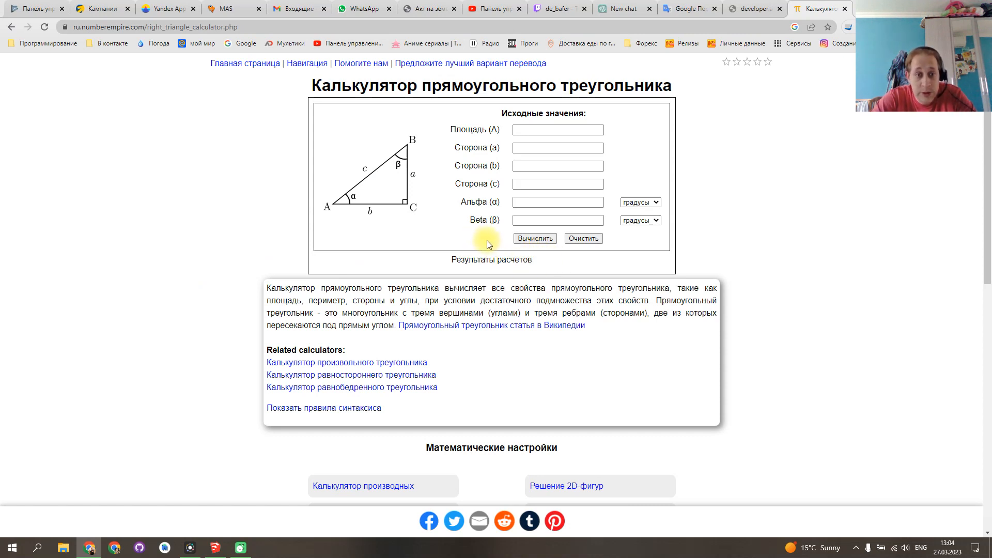
scroll(481, 242, down, 3)
scroll(482, 243, up, 3)
click(522, 148)
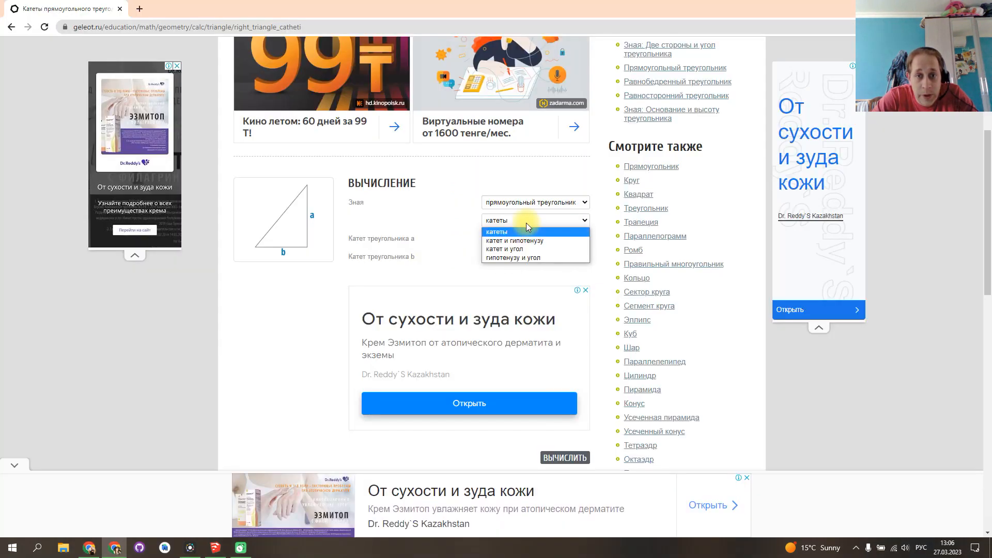
Set the online right-triangle calculator to a known hypotenuse and angle, with hypotenuse c 80 and angle α 45.
click(544, 258)
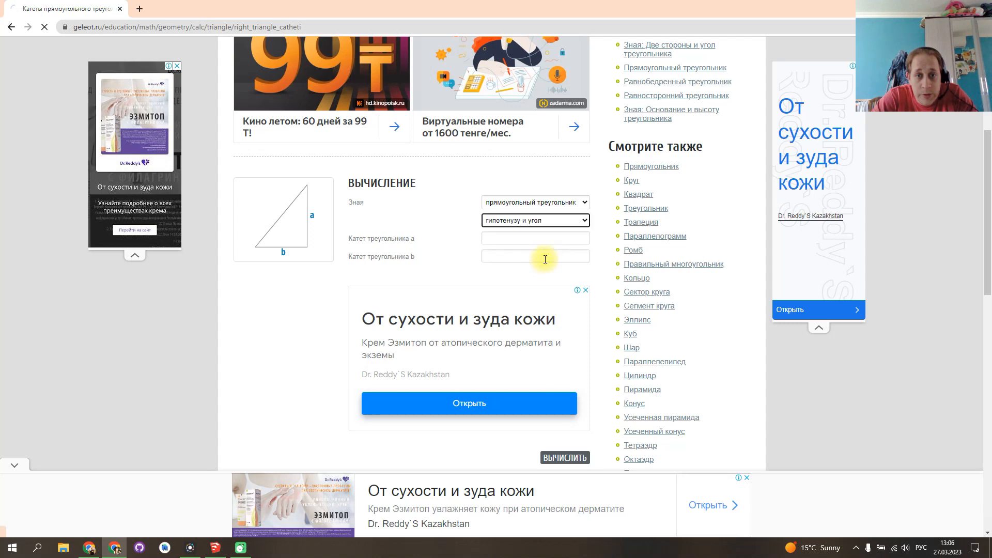
scroll(481, 266, down, 5)
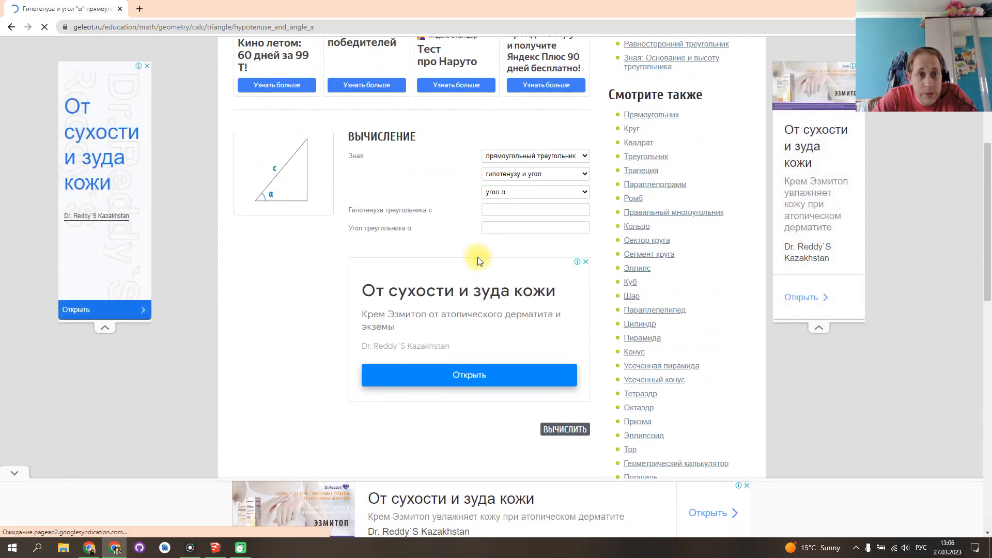
click(493, 264)
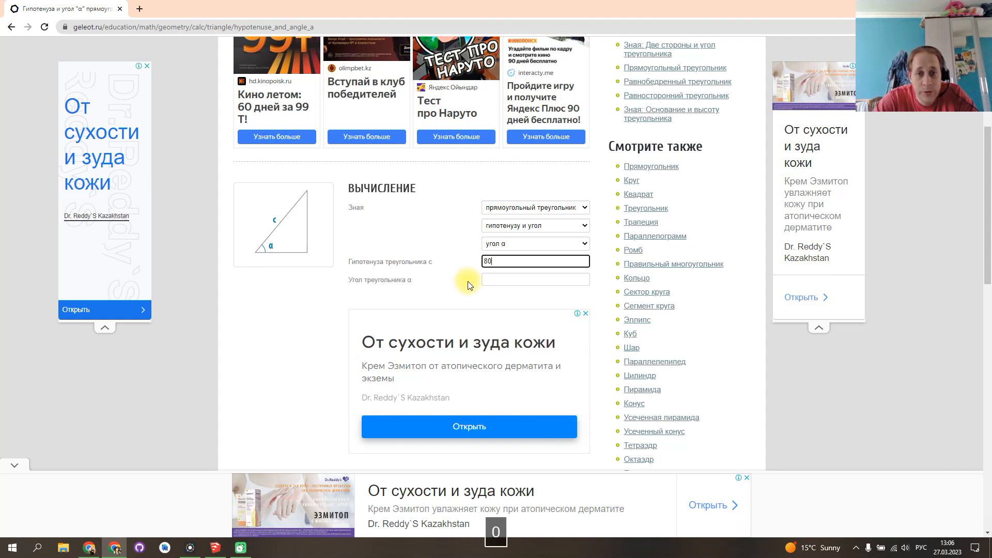
click(494, 280)
text(45)
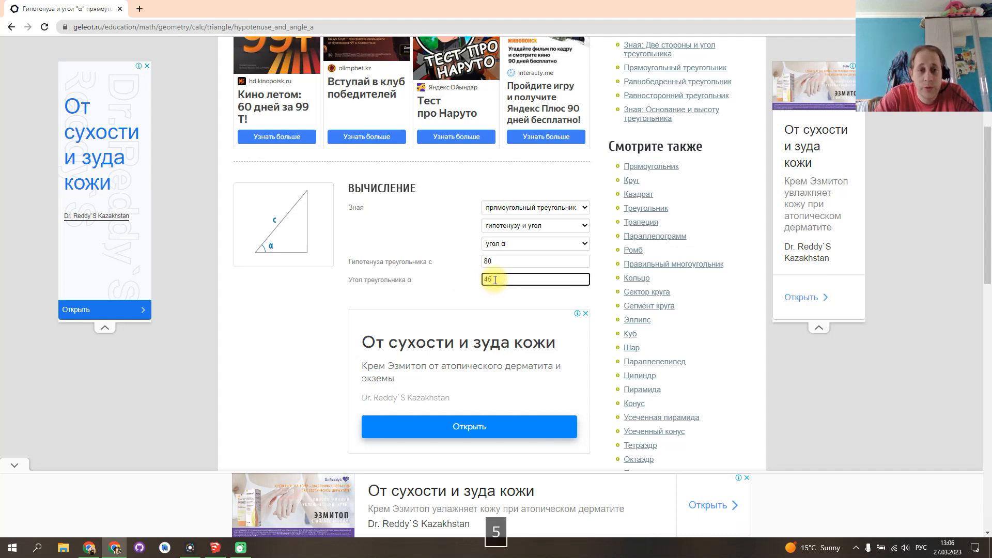
Calculate the triangle and read off the lengths of legs a and b in the results.
scroll(444, 274, down, 3)
click(551, 332)
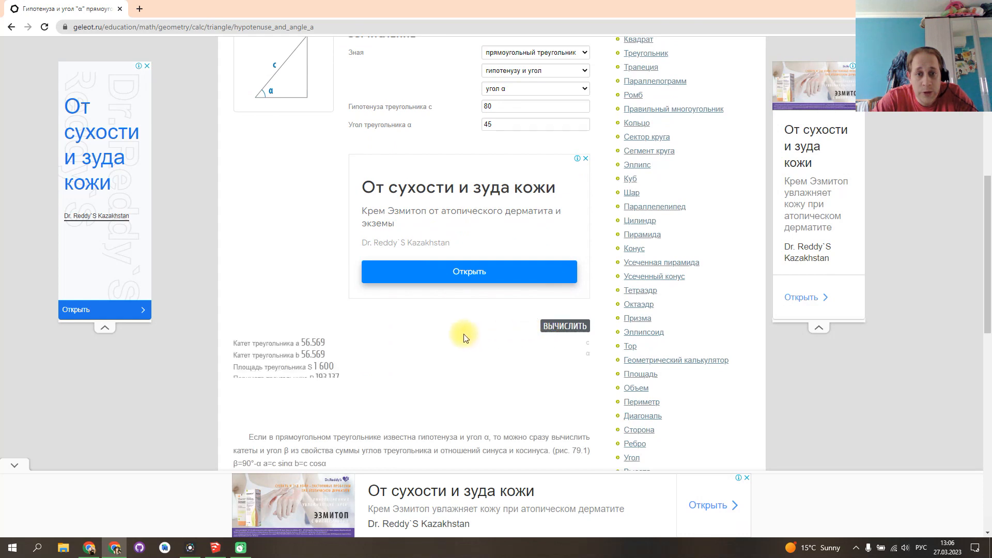
scroll(434, 331, down, 2)
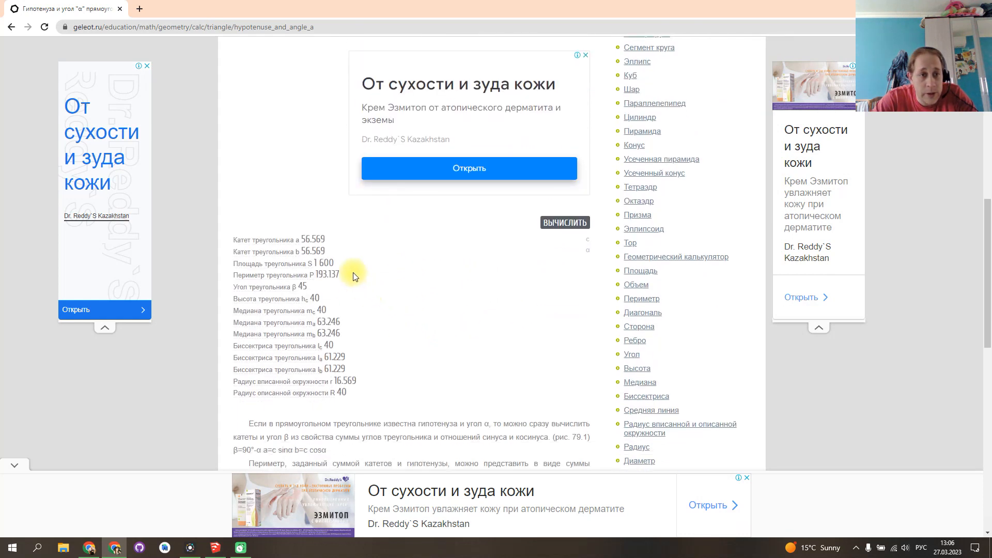
drag(303, 239, 327, 243)
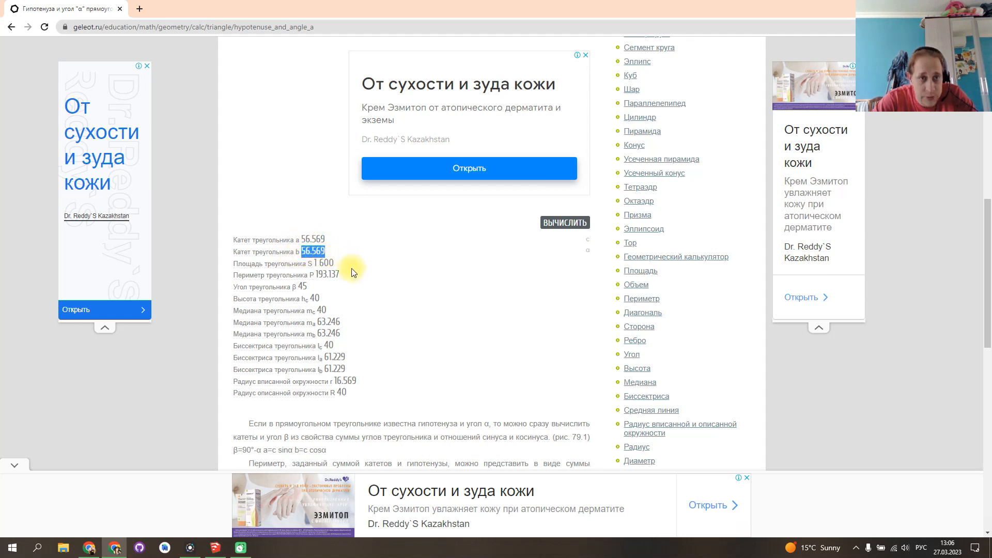
scroll(351, 266, up, 1)
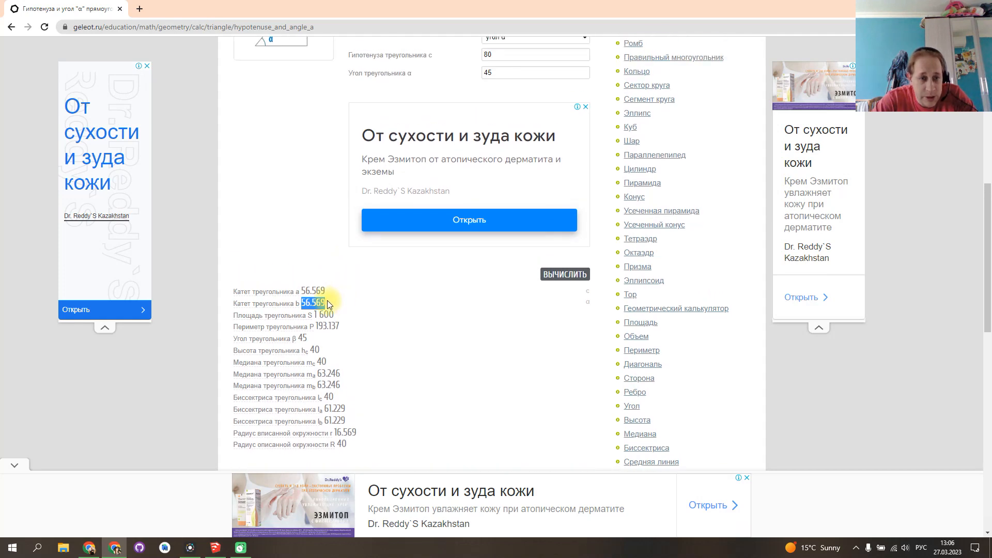
Switch back to SketchUp and draw a 56 mm line from the corner along the end edge of the upper winder support's lower arm.
mouse_move(213, 555)
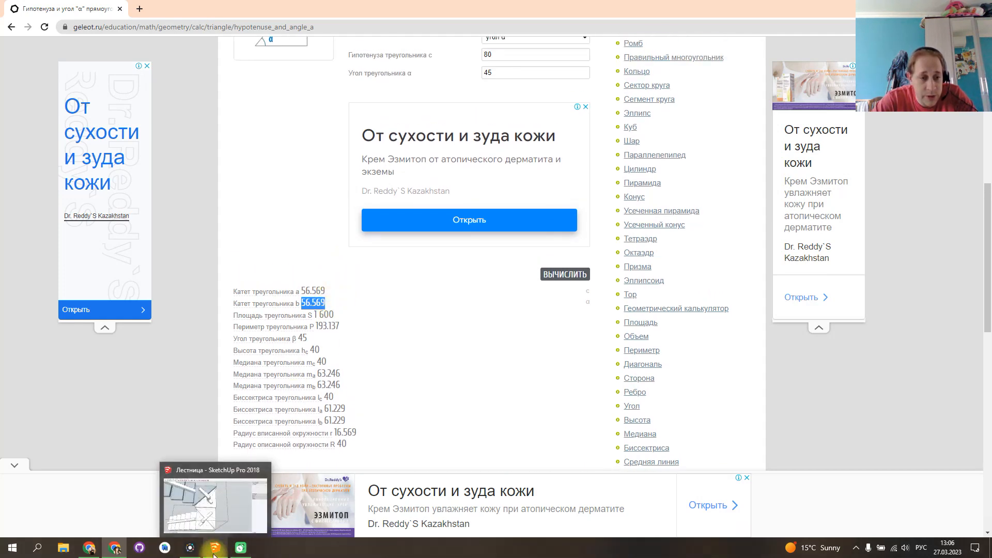
click(212, 516)
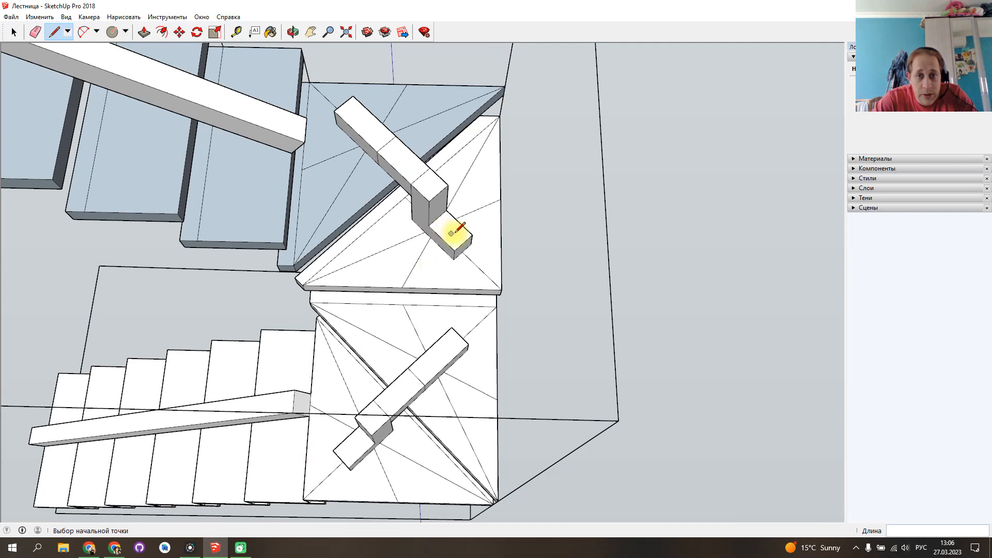
scroll(451, 234, up, 5)
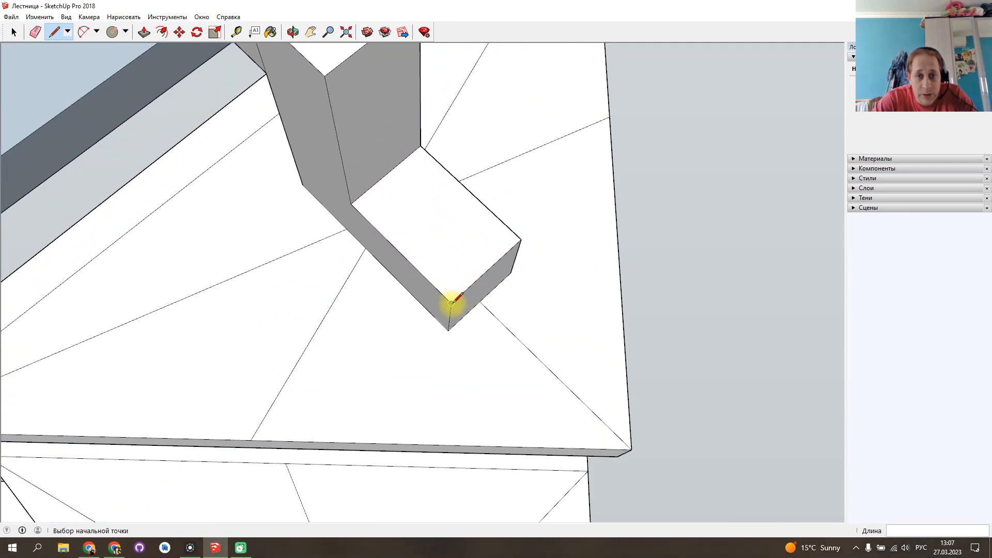
click(451, 302)
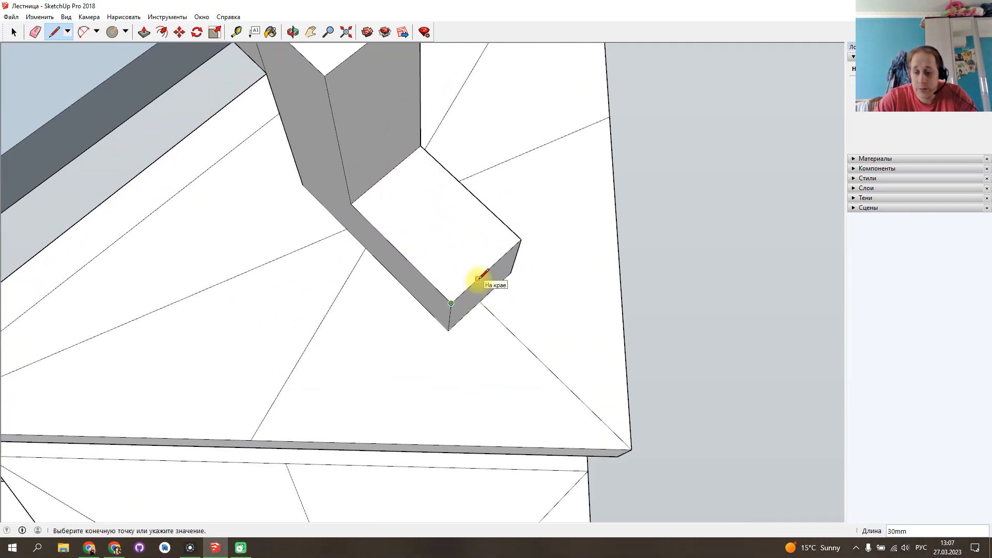
text(5)
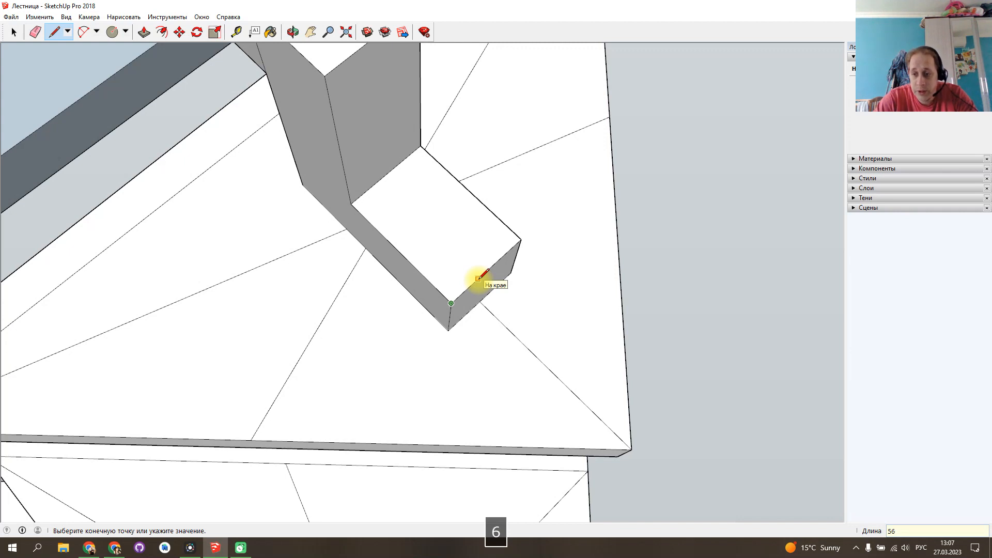
text(6)
key(Return)
scroll(478, 282, up, 1)
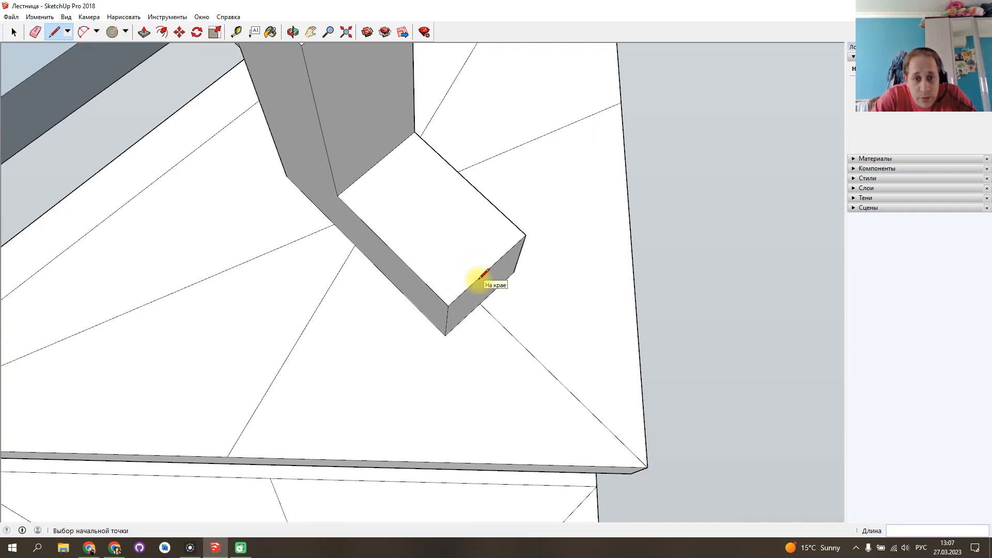
Draw a 56 mm line from the same corner along the long side edge of the upper winder support's lower arm.
click(448, 305)
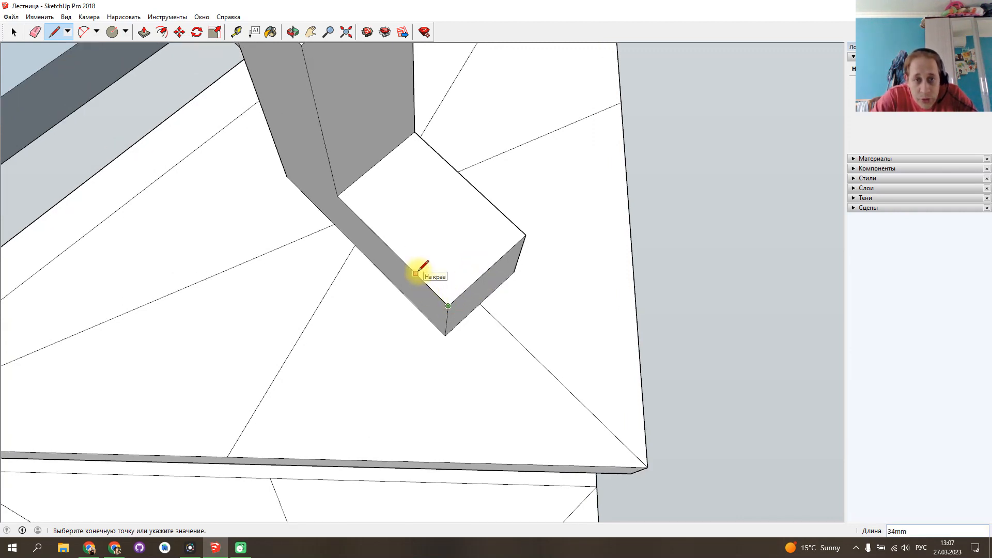
text(56)
key(Return)
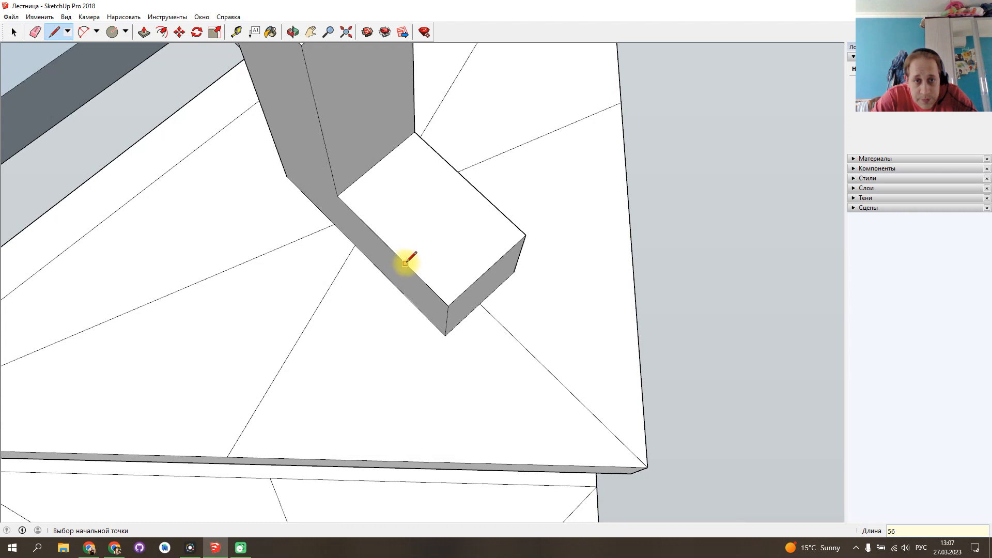
click(487, 270)
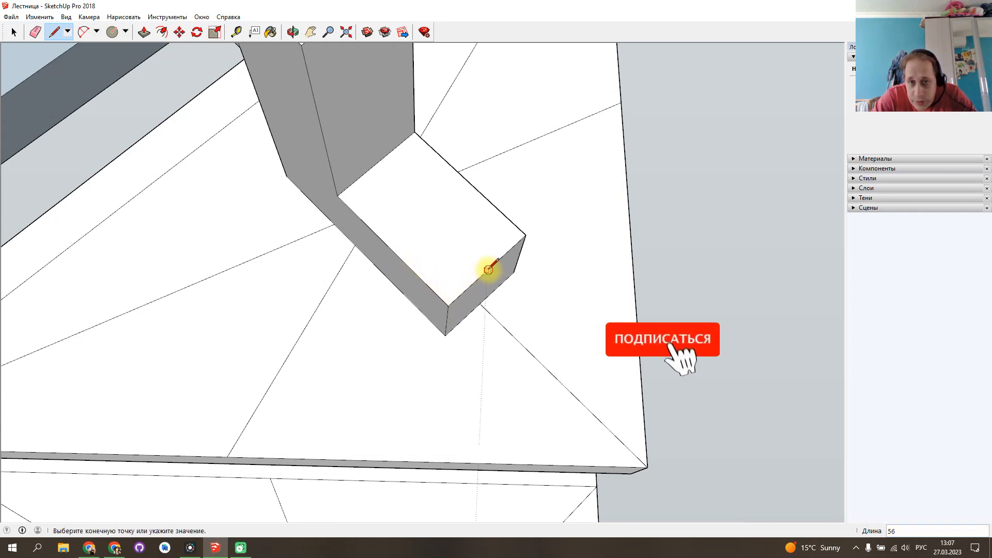
click(411, 270)
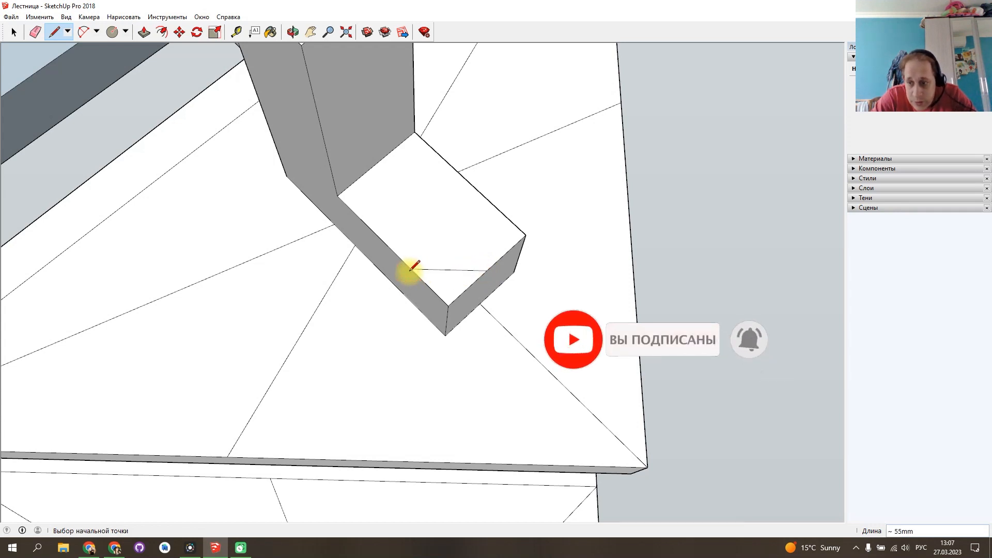
click(411, 269)
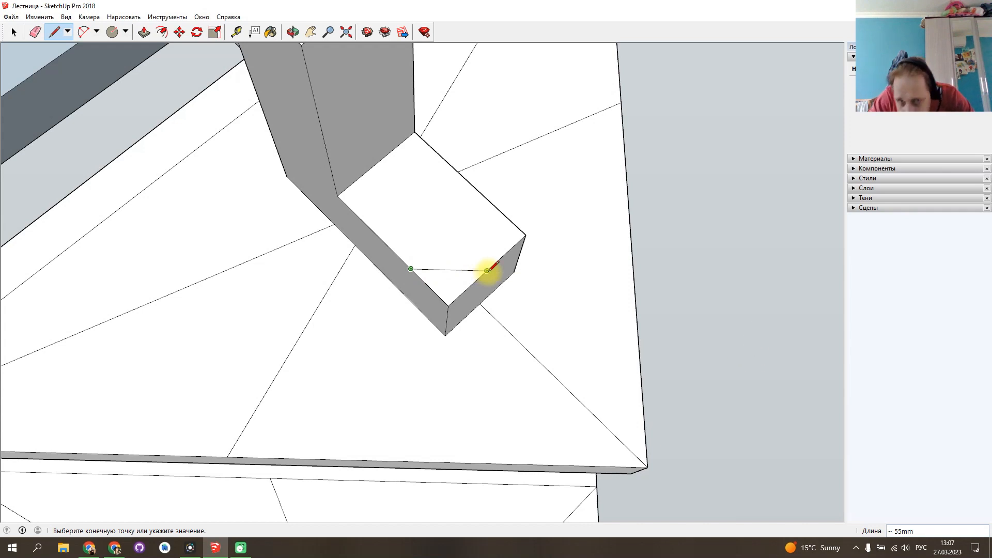
key(Escape)
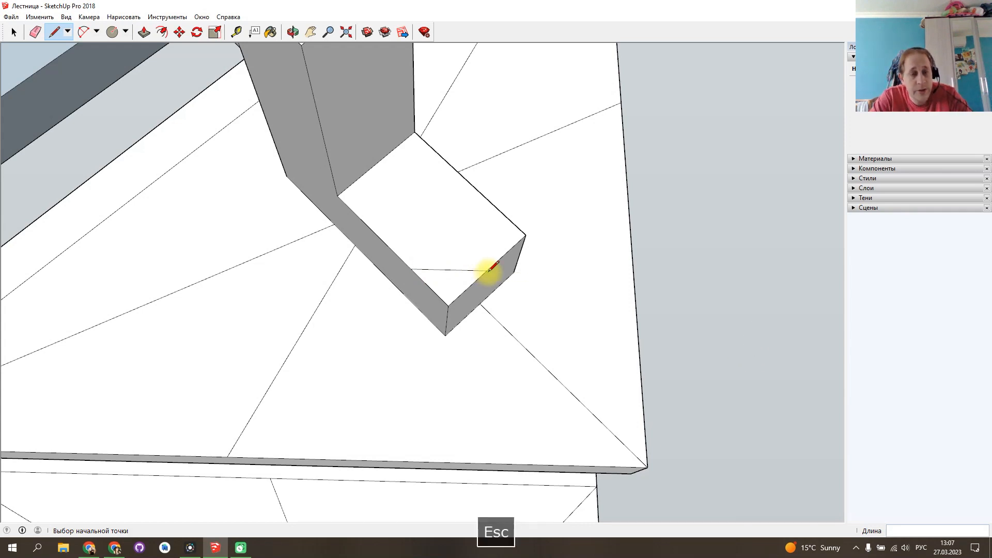
key(ctrl+z)
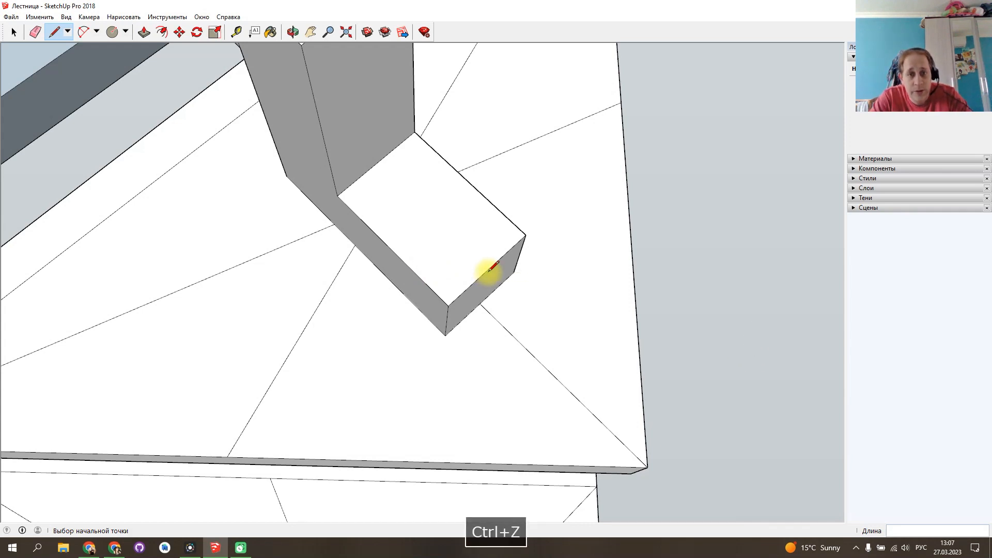
Retrace the 56 mm line along the arm's end edge and join both 56 mm marks with a diagonal across the horizontal face.
click(448, 306)
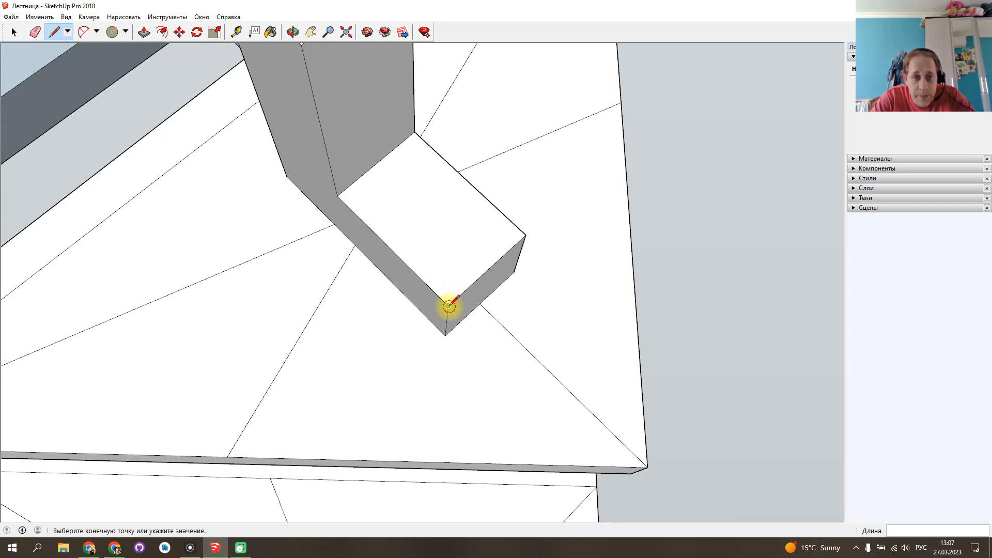
click(504, 255)
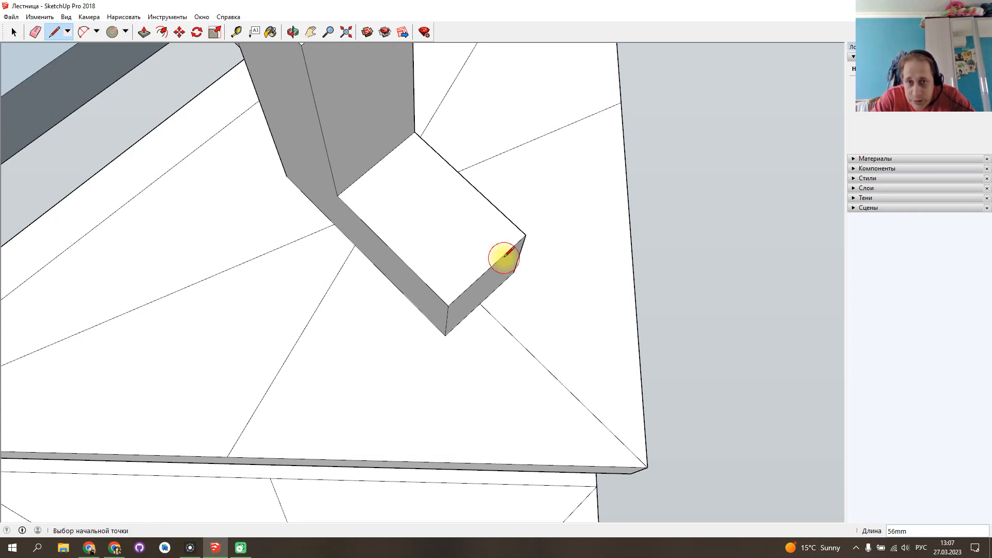
click(503, 255)
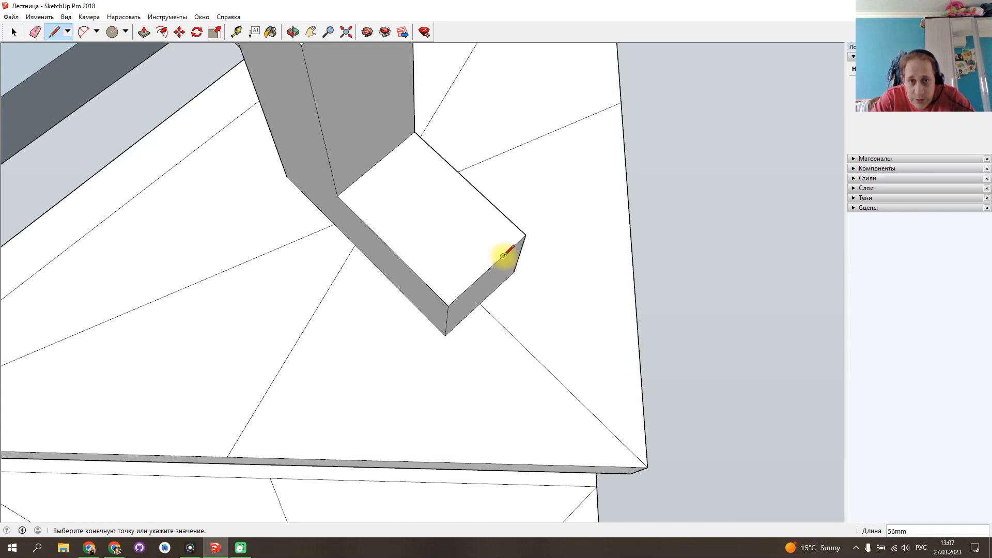
click(395, 253)
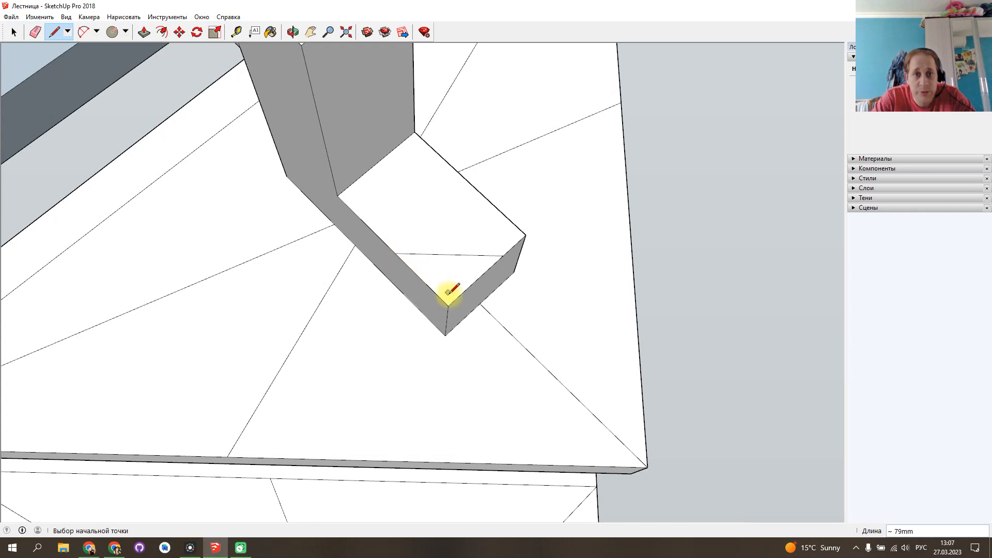
Draw vertical lines from both ends of the diagonal down the arm's end face and side face to the tread.
mouse_move(510, 314)
middle_down()
mouse_move(522, 317)
mouse_move(496, 228)
middle_up()
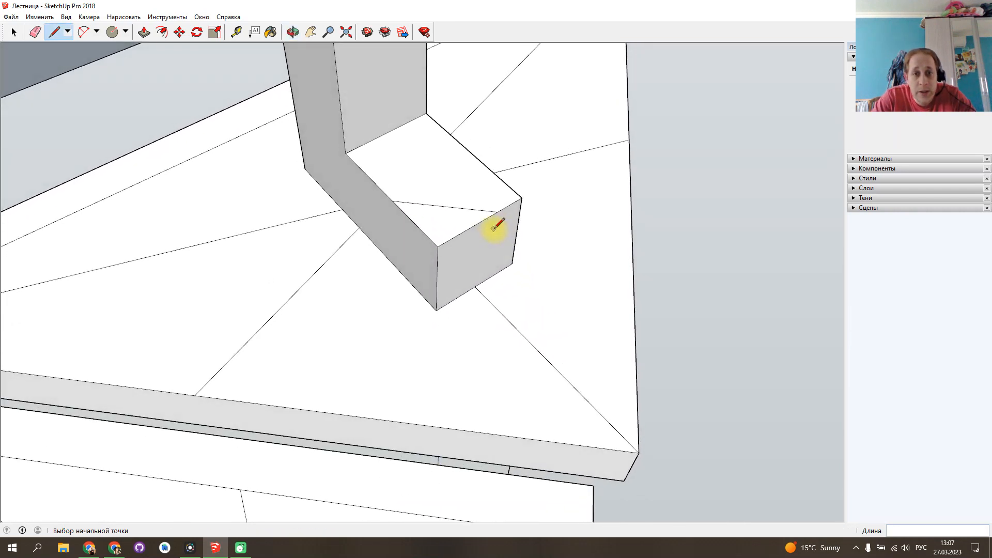
click(498, 211)
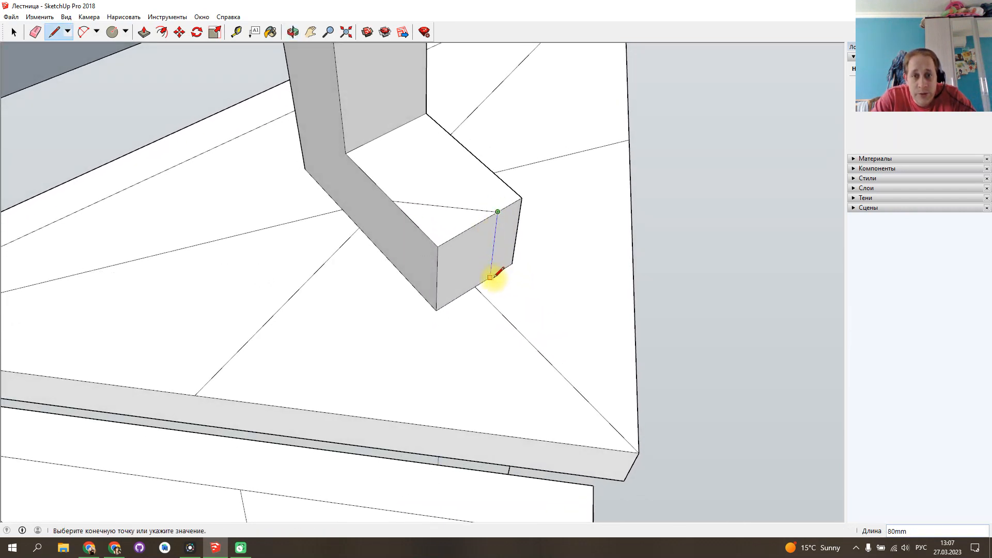
click(490, 278)
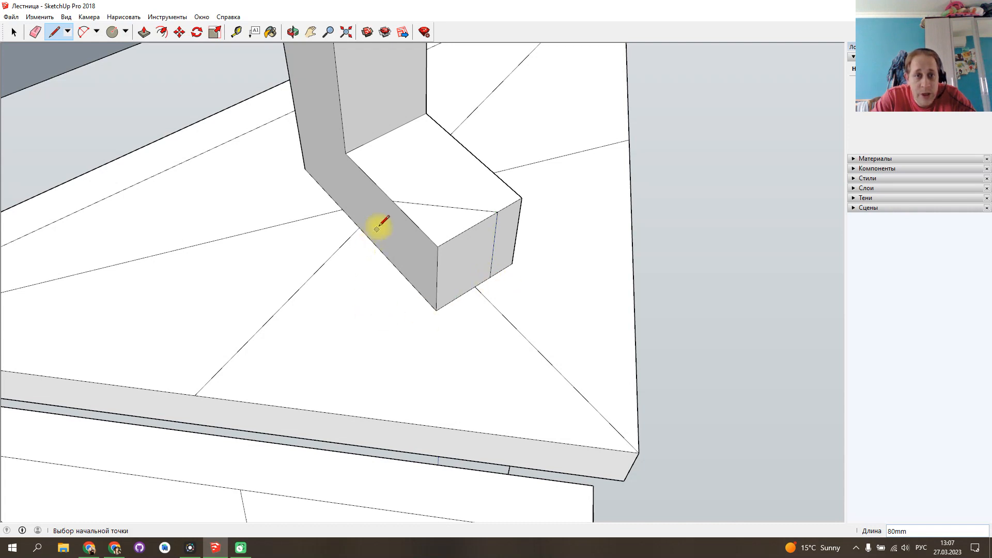
click(392, 200)
click(395, 265)
Delete the outer edges of the arm's corner beyond the diagonal, including its vertical corner edge.
click(14, 32)
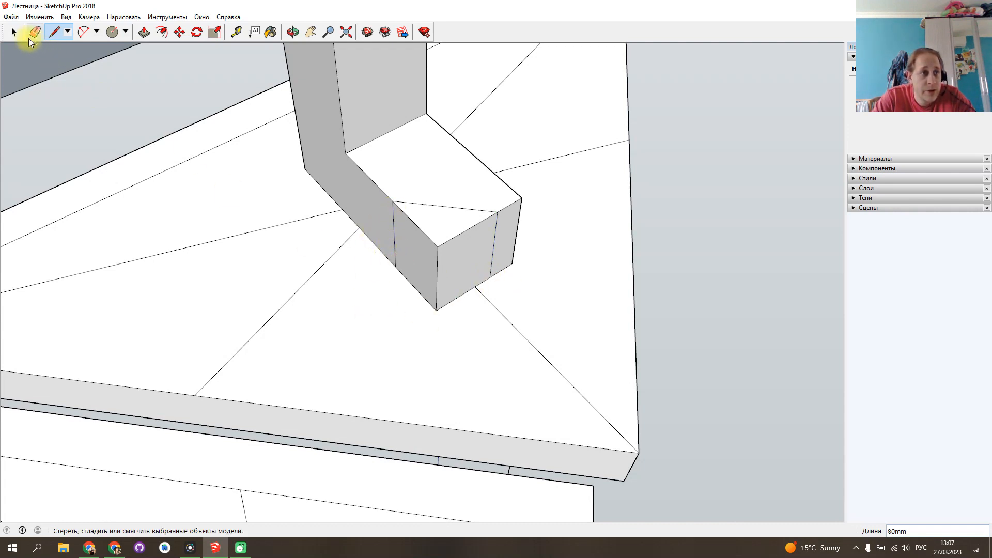
click(426, 234)
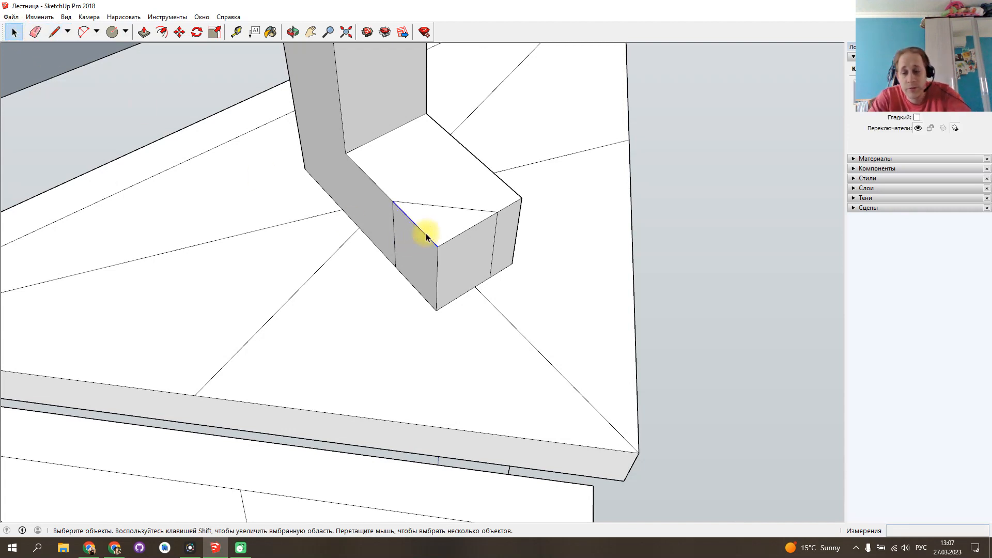
key(Delete)
key(Delete)
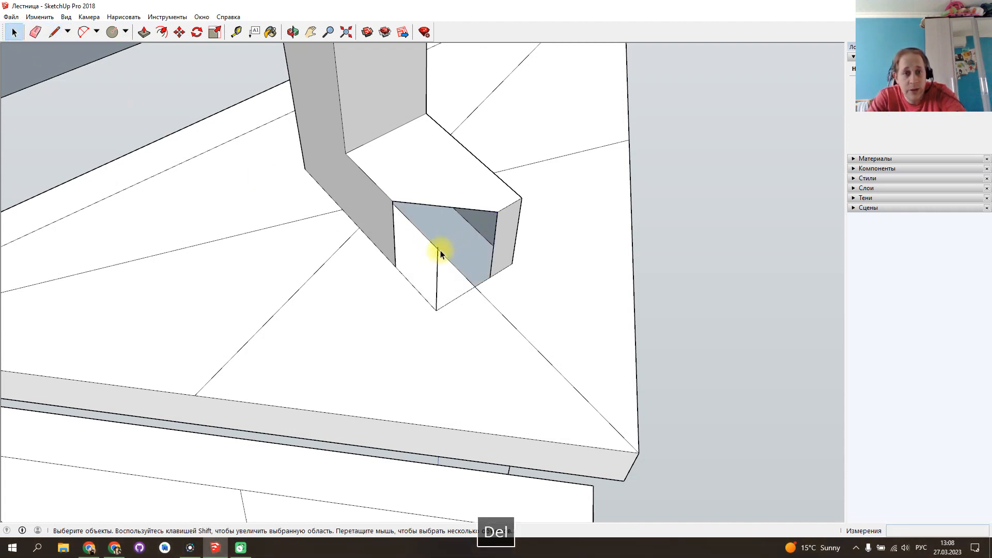
click(437, 256)
key(Delete)
Close the cut corner with a line joining the lower ends of the two vertical lines, and check the bevel face's height.
click(54, 32)
click(395, 267)
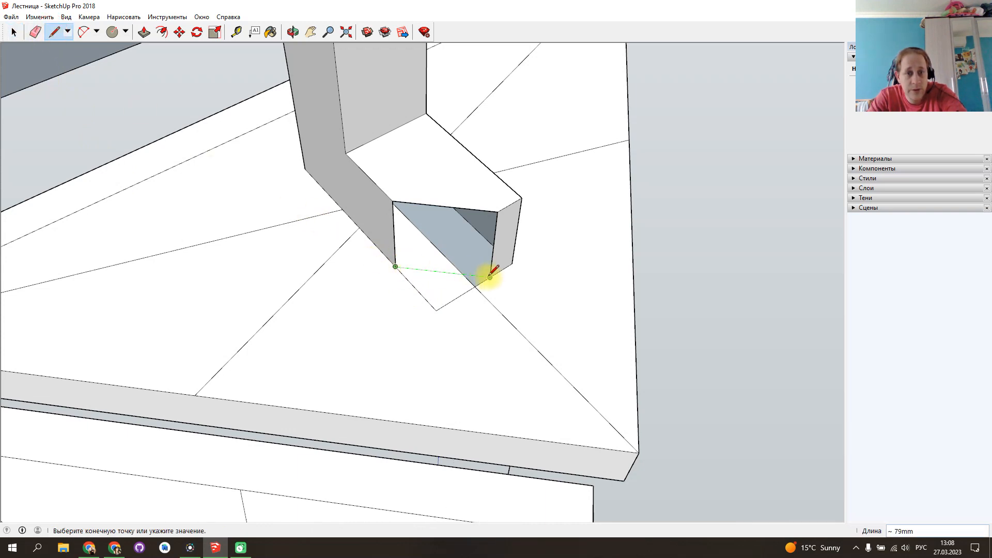
click(492, 275)
middle_drag(460, 298, 362, 380)
middle_drag(354, 332, 440, 202)
click(404, 135)
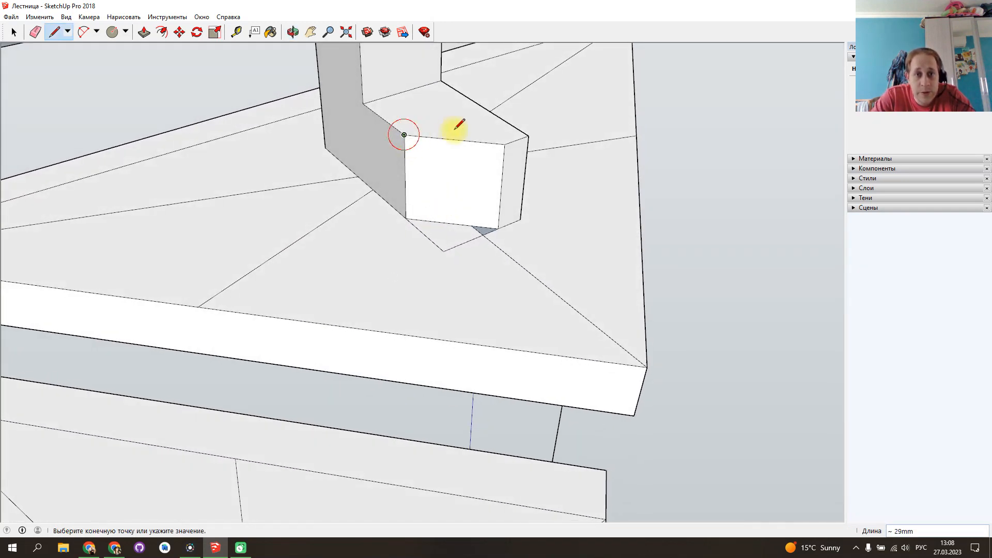
key(Escape)
click(504, 143)
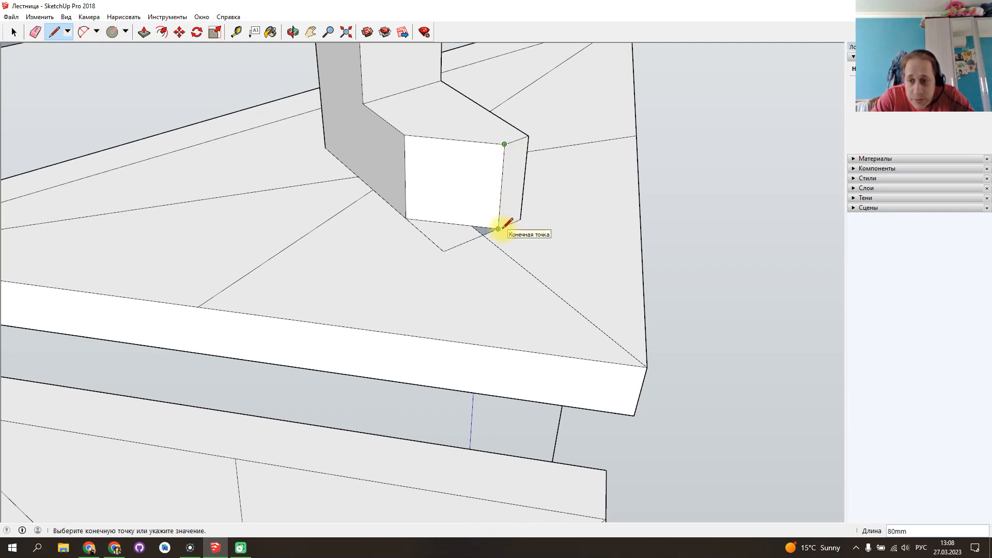
key(Escape)
Draw 56 mm lines from the corner of the lower winder support's free end along its side edge and its end edge.
mouse_move(493, 266)
middle_down()
mouse_move(401, 239)
mouse_move(309, 240)
middle_up()
scroll(316, 258, down, 3)
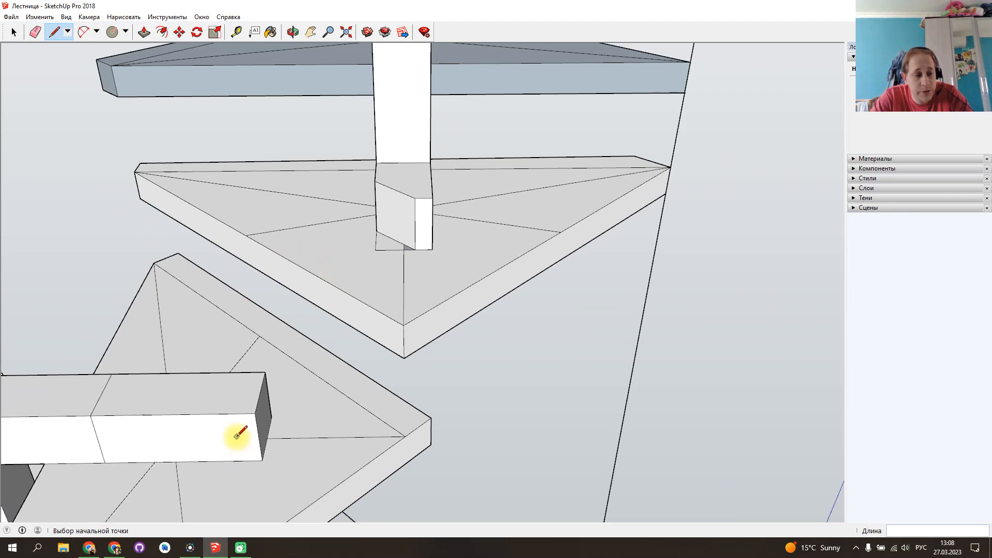
scroll(238, 436, up, 5)
middle_drag(227, 382, 472, 406)
scroll(613, 382, down, 3)
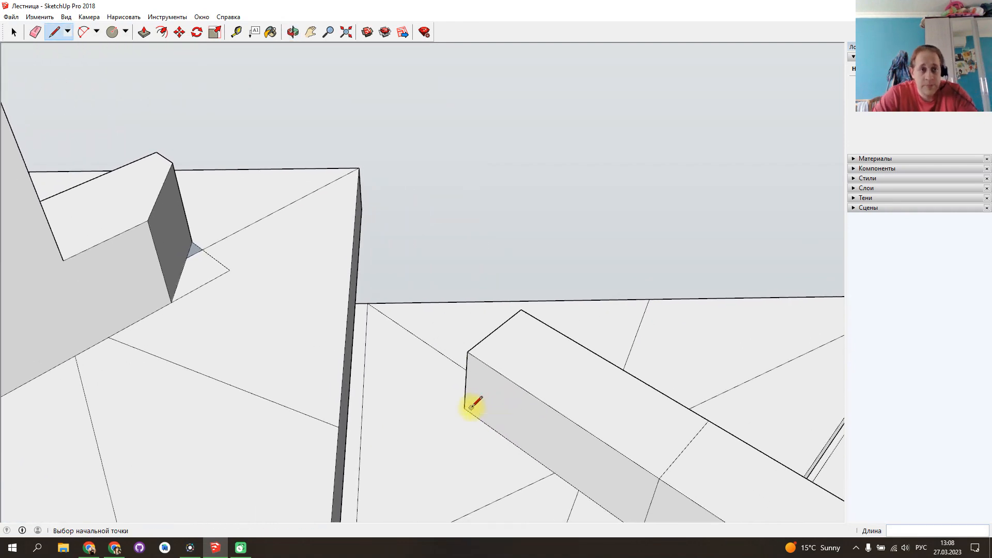
mouse_move(521, 319)
middle_down()
mouse_move(483, 350)
mouse_move(780, 427)
mouse_move(396, 270)
mouse_move(516, 344)
mouse_move(421, 333)
mouse_move(435, 299)
mouse_move(428, 281)
middle_up()
scroll(517, 270, up, 2)
click(443, 275)
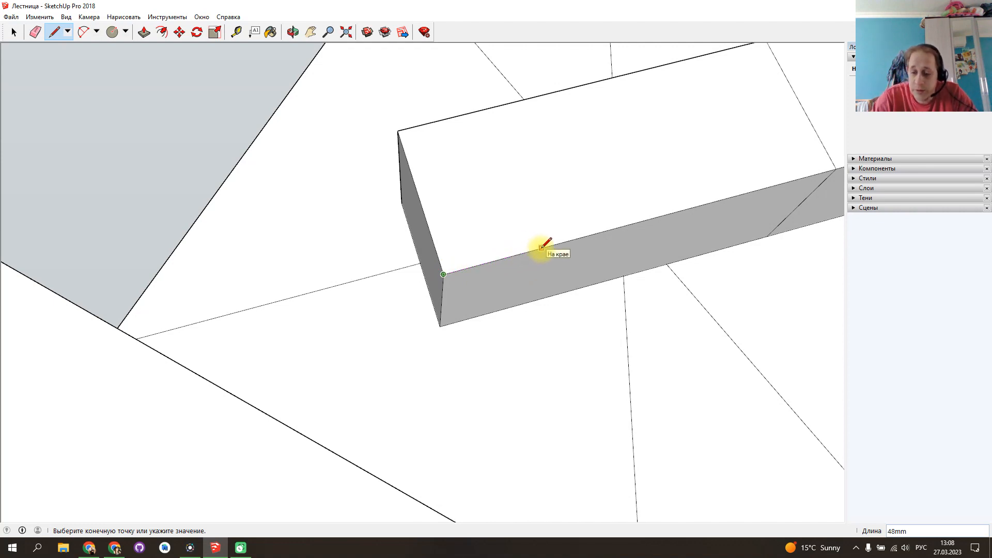
text(56)
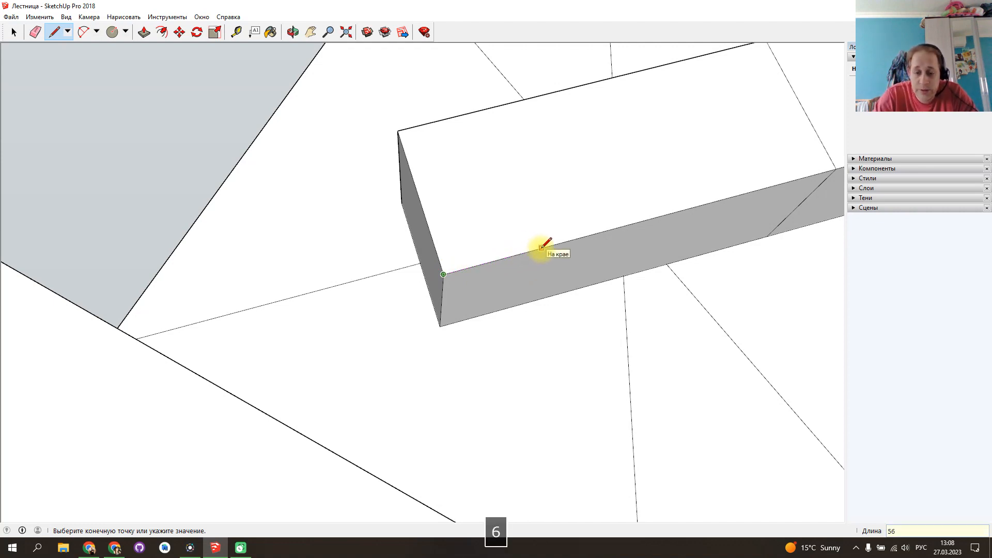
key(Return)
click(443, 274)
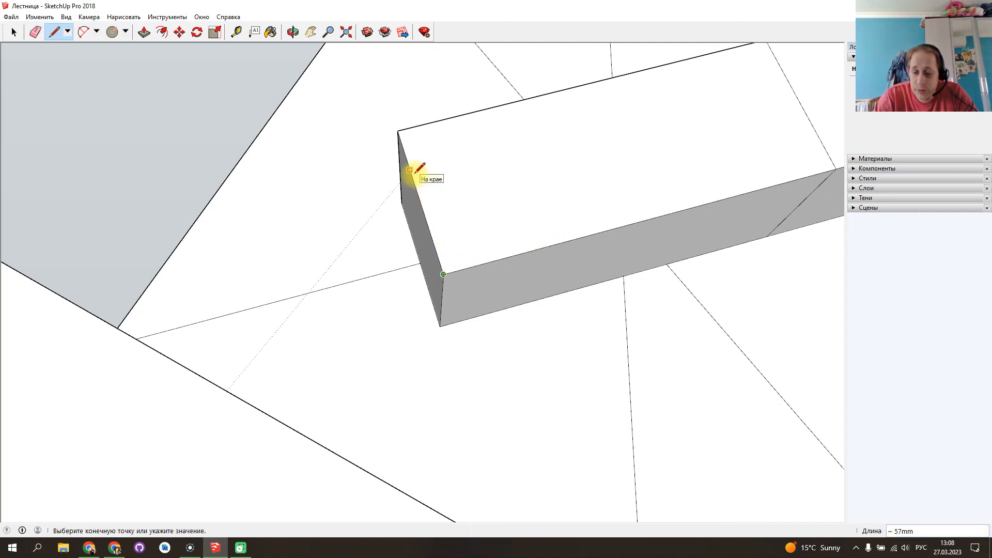
text(56)
key(Return)
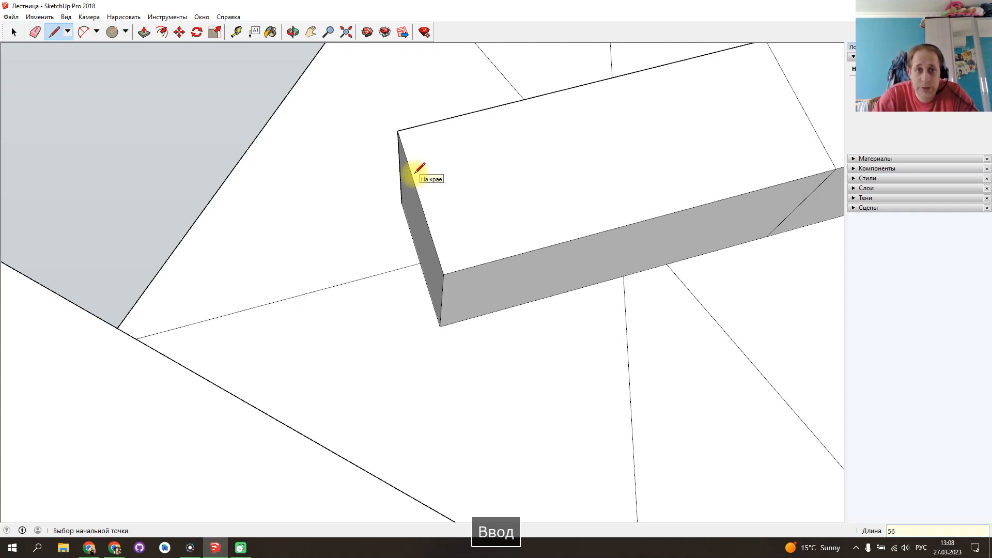
Join the two 56 mm marks with a diagonal and draw vertical lines from its ends down the support's side and end faces.
click(410, 171)
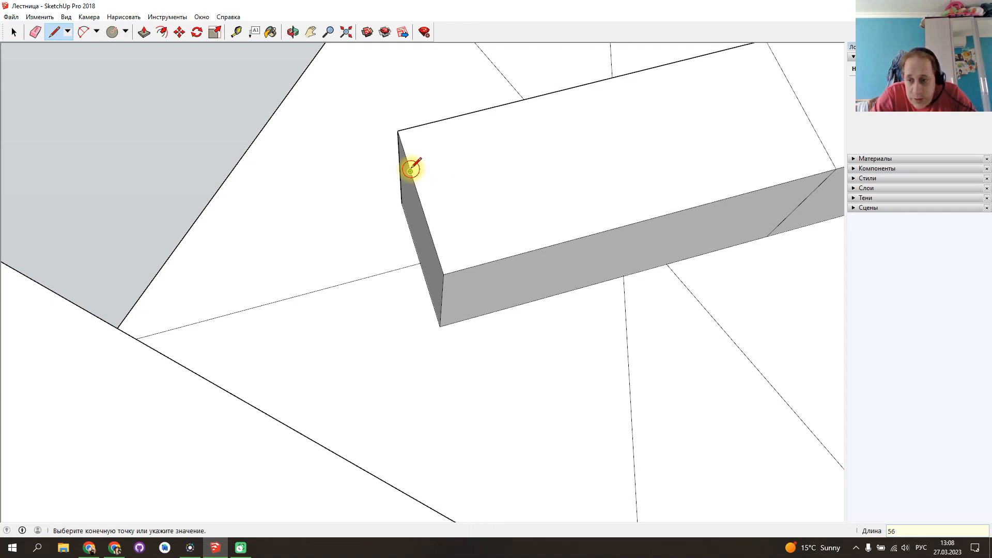
click(558, 243)
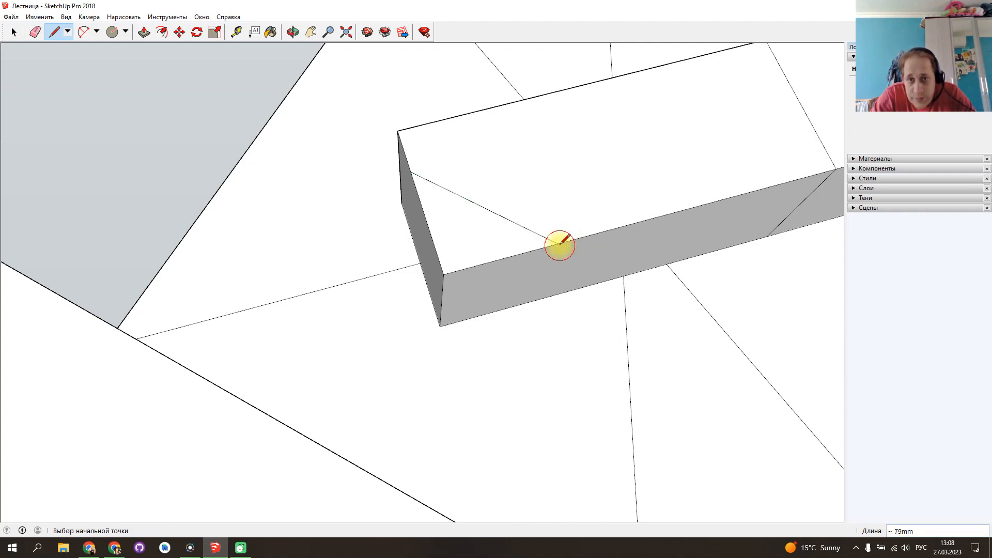
click(557, 244)
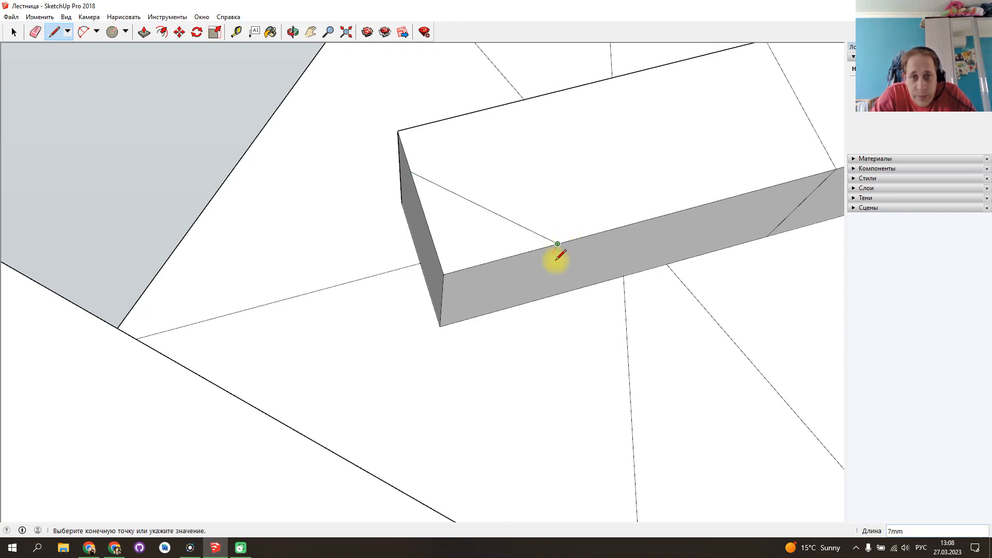
click(535, 300)
middle_drag(388, 237, 345, 178)
click(383, 176)
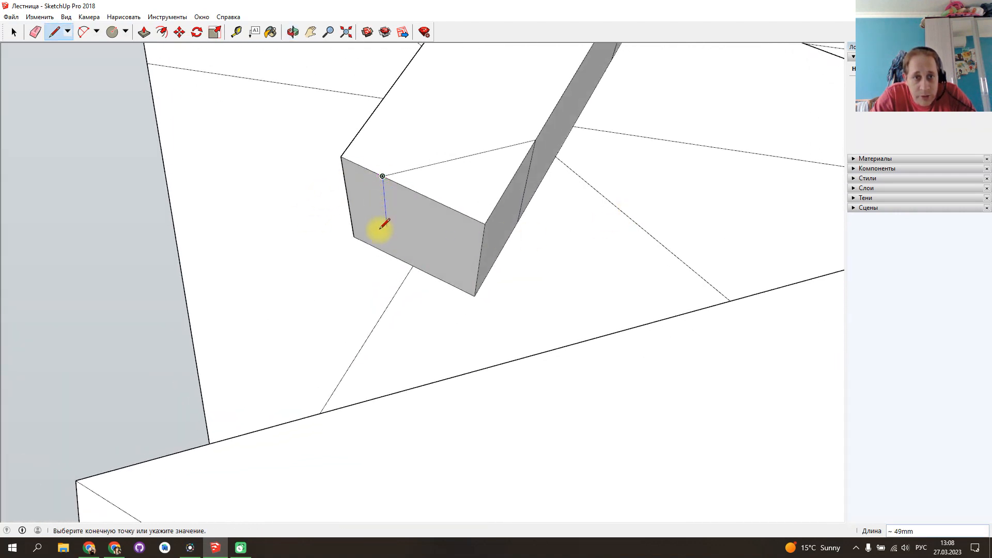
click(389, 253)
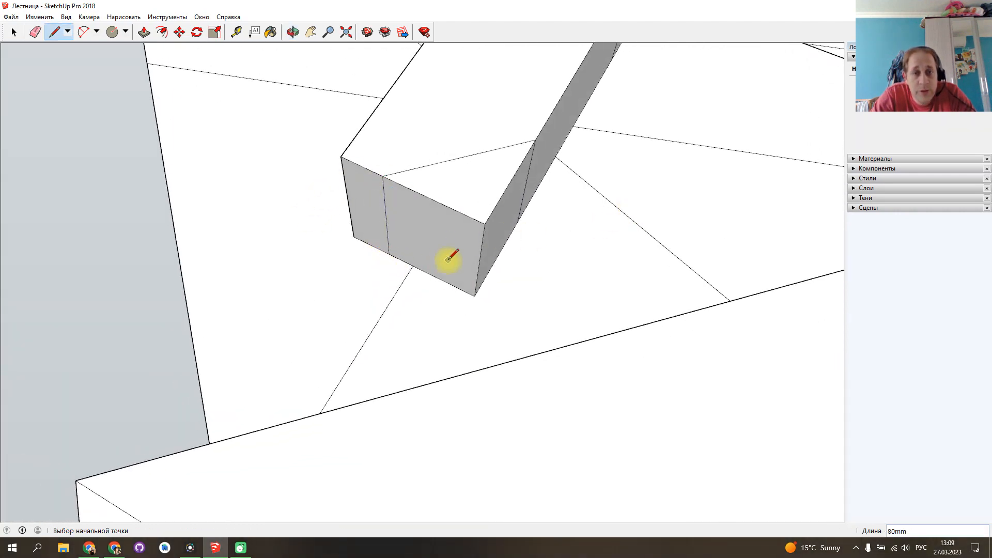
Delete the outer corner edges of the lower winder support's free end and close the cut with a line joining the vertical lines' lower ends.
click(30, 35)
click(14, 32)
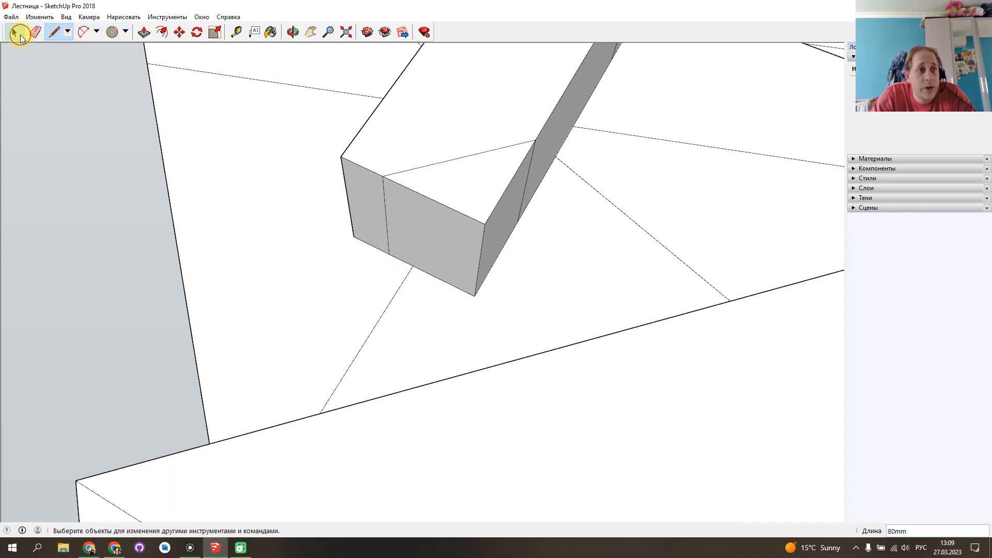
click(414, 193)
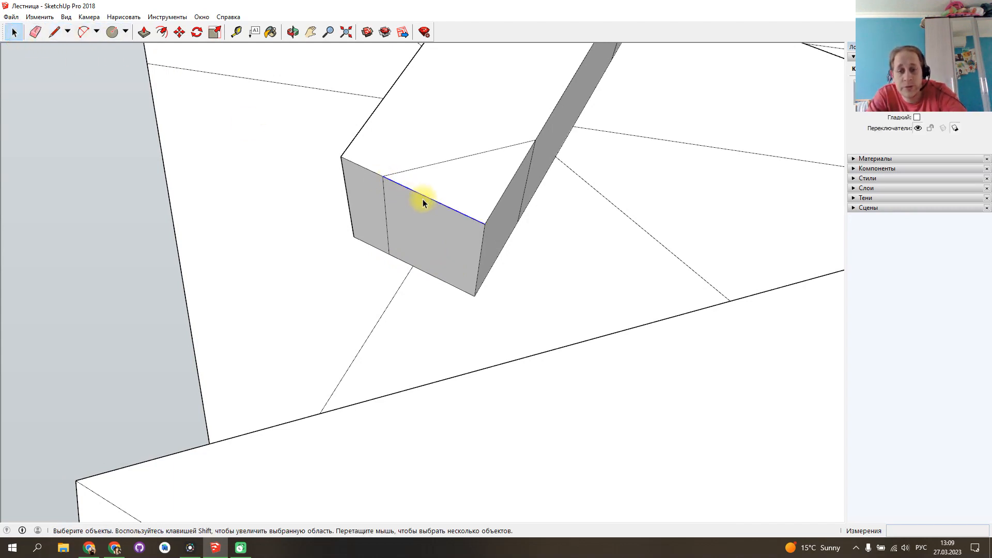
key(Delete)
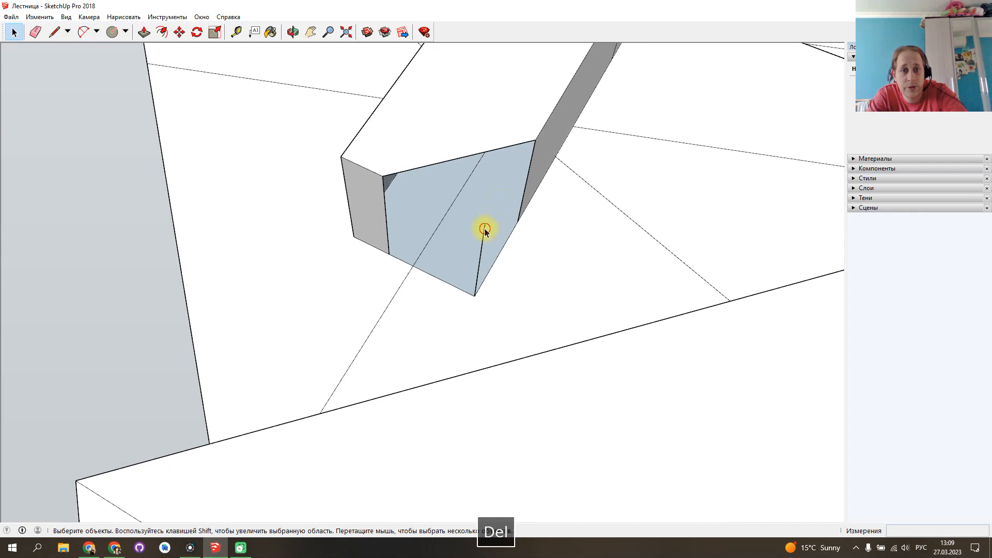
click(54, 32)
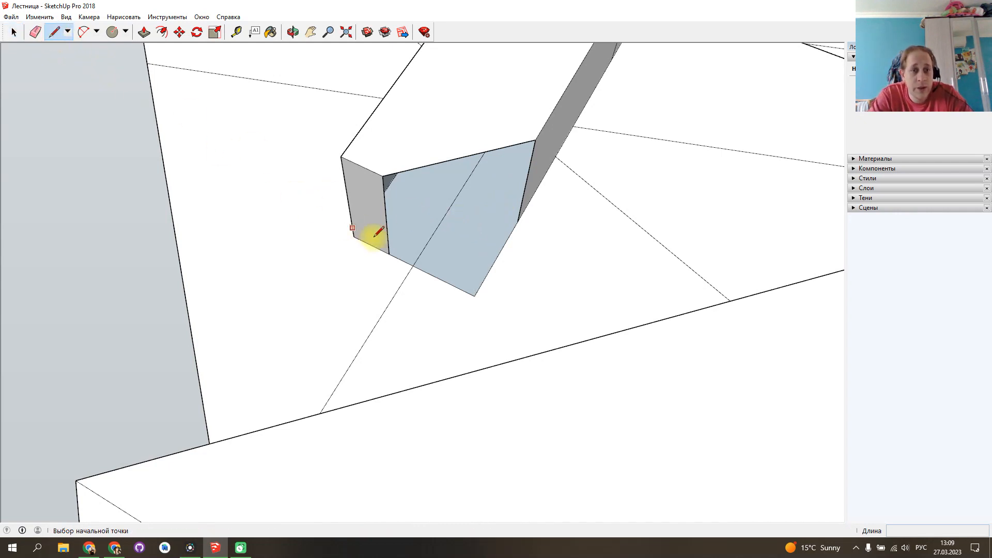
click(390, 253)
click(518, 221)
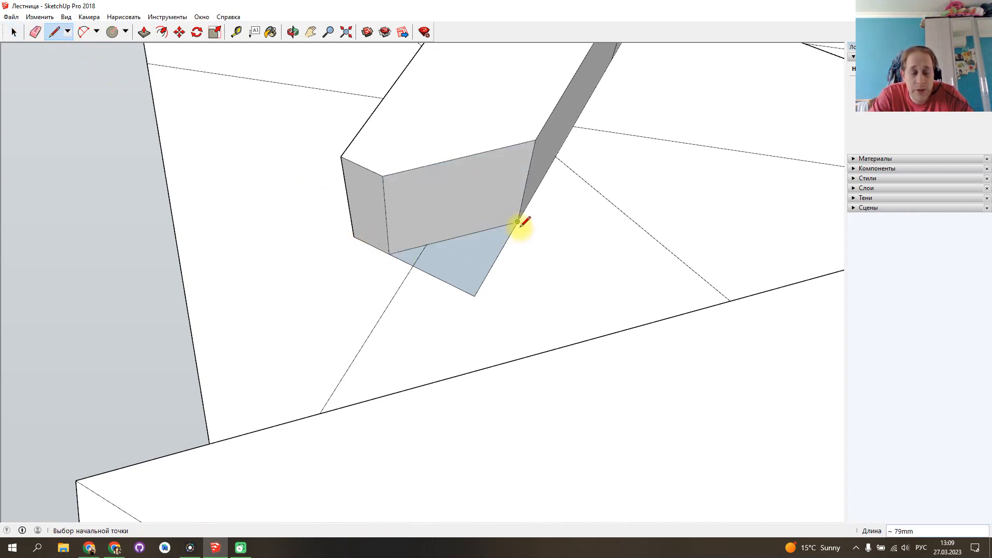
Measure the distance between the beveled ends of the two winder supports with a temporary line.
scroll(527, 230, down, 3)
mouse_move(532, 230)
shift+middle_down()
mouse_move(554, 234)
mouse_move(430, 267)
mouse_move(376, 227)
mouse_move(652, 166)
mouse_move(753, 97)
shift+middle_up()
scroll(376, 223, down, 4)
mouse_move(453, 151)
middle_down()
mouse_move(700, 293)
mouse_move(568, 179)
mouse_move(607, 204)
mouse_move(545, 257)
mouse_move(540, 321)
mouse_move(629, 364)
middle_up()
click(490, 361)
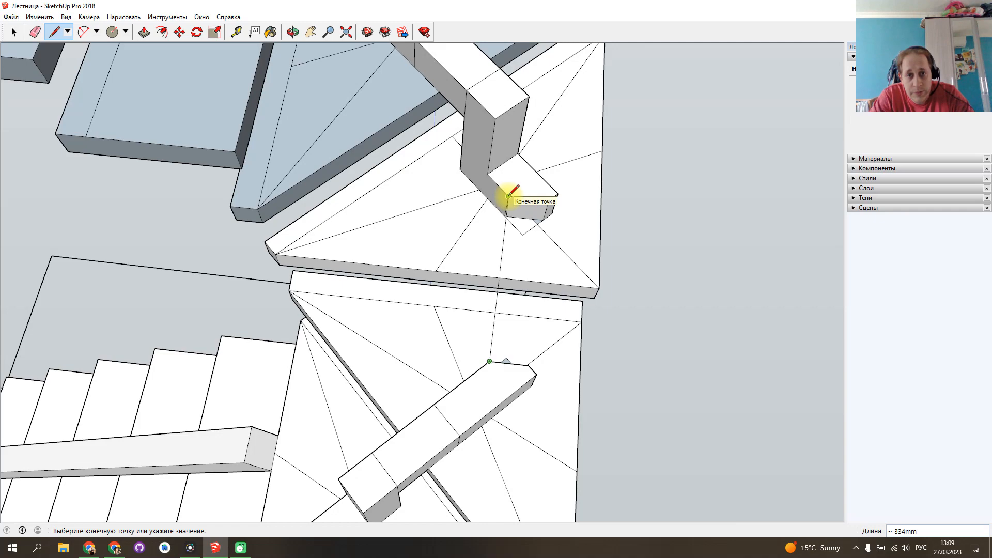
key(Escape)
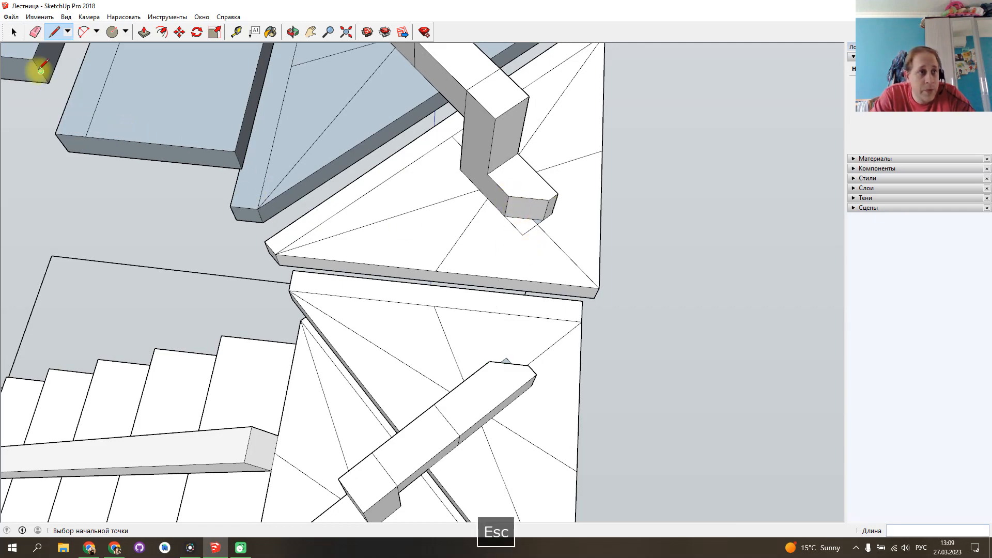
Examine the alignment of the two winder supports and their facing beveled ends from the front and from below.
mouse_move(505, 216)
middle_down()
mouse_move(535, 234)
mouse_move(394, 155)
mouse_move(215, 113)
mouse_move(177, 133)
middle_up()
mouse_move(442, 251)
middle_down()
mouse_move(660, 259)
mouse_move(603, 227)
mouse_move(589, 228)
mouse_move(620, 275)
mouse_move(472, 250)
mouse_move(569, 222)
mouse_move(437, 77)
mouse_move(472, 421)
mouse_move(514, 128)
mouse_move(394, 532)
middle_up()
middle_drag(444, 409, 710, 114)
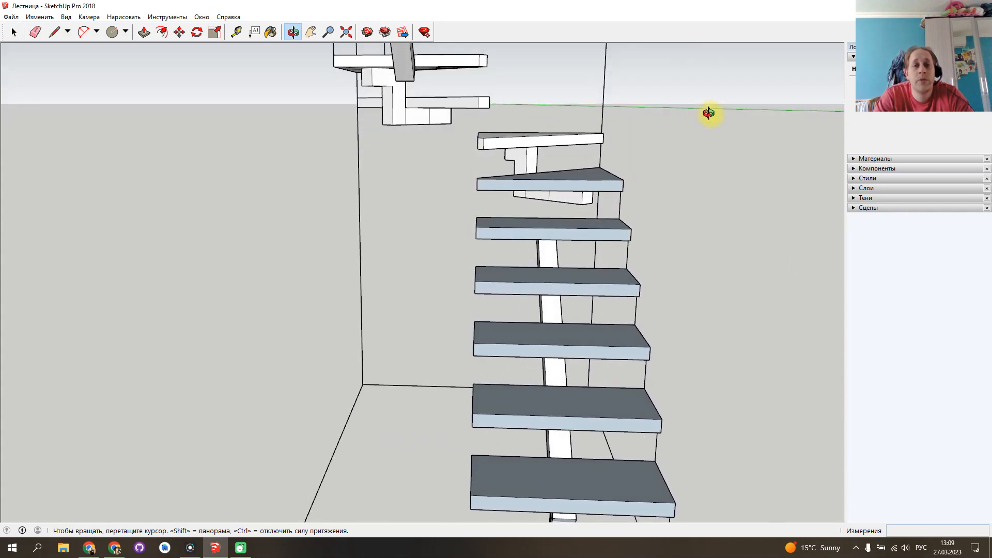
key(l)
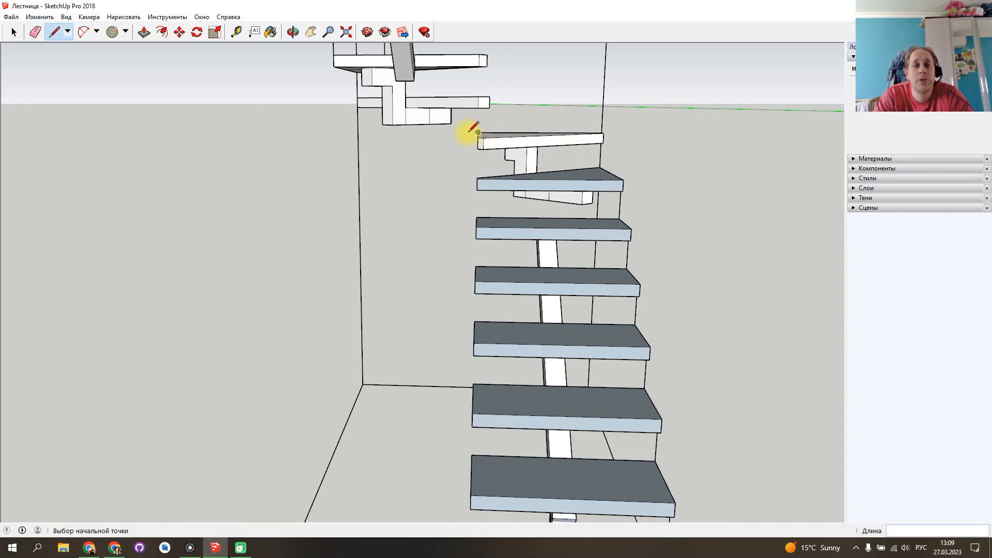
middle_drag(474, 138, 377, 312)
middle_drag(621, 227, 759, 207)
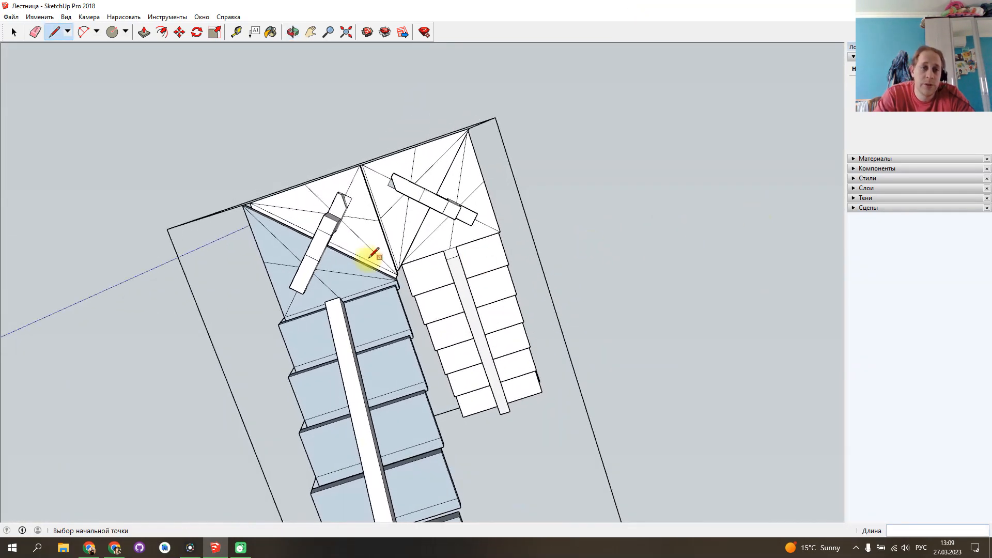
mouse_move(372, 257)
middle_down()
mouse_move(427, 231)
mouse_move(457, 259)
middle_up()
scroll(412, 204, up, 8)
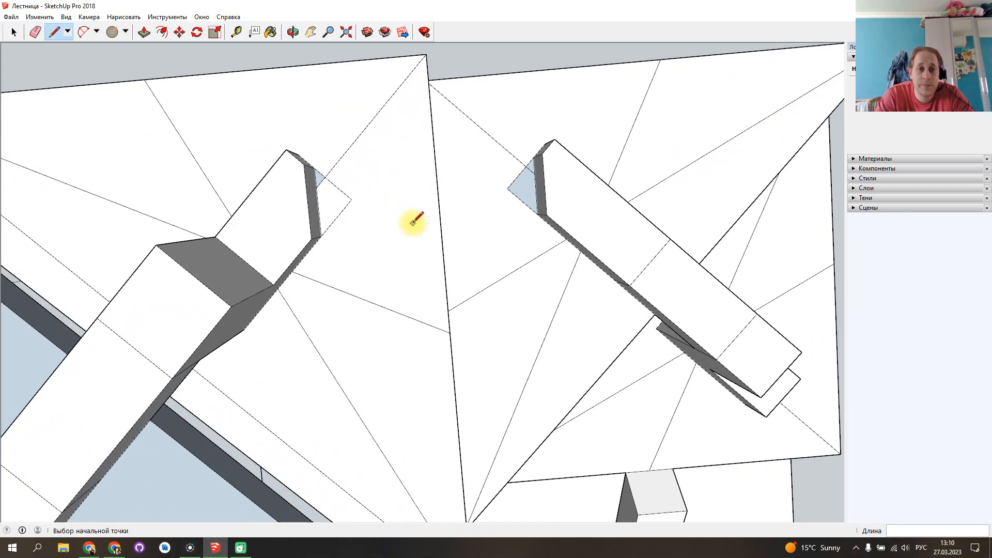
Extrude the bevel face of the lower winder support outward by 80 mm.
mouse_move(458, 230)
middle_down()
mouse_move(348, 264)
mouse_move(215, 383)
mouse_move(274, 436)
mouse_move(252, 387)
mouse_move(417, 284)
mouse_move(484, 220)
mouse_move(244, 261)
mouse_move(175, 326)
middle_up()
click(144, 35)
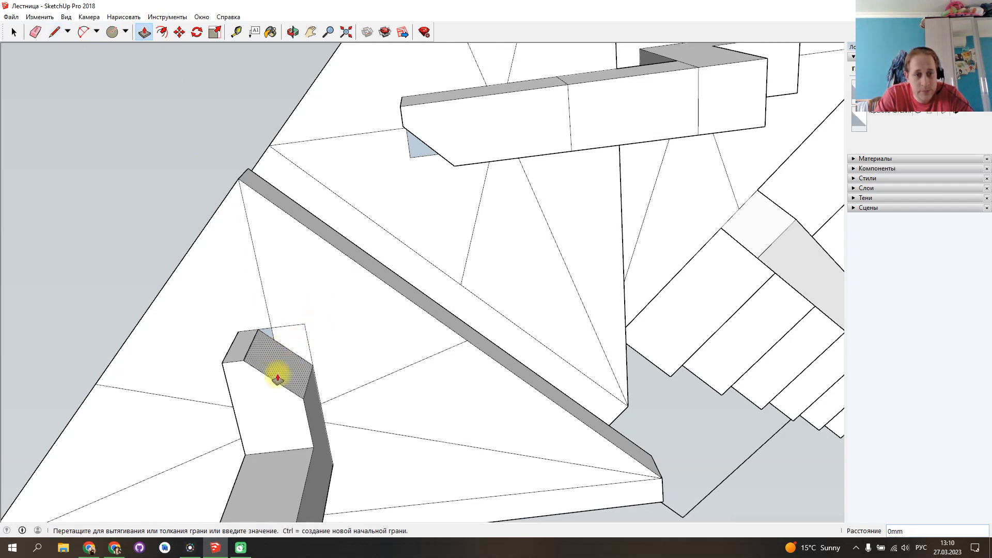
drag(303, 353, 338, 312)
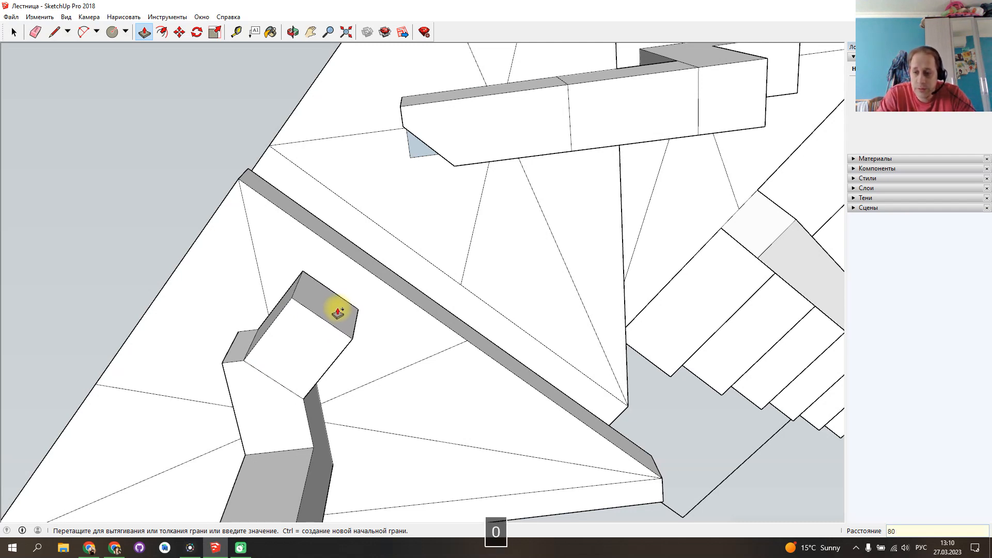
text(80)
key(Return)
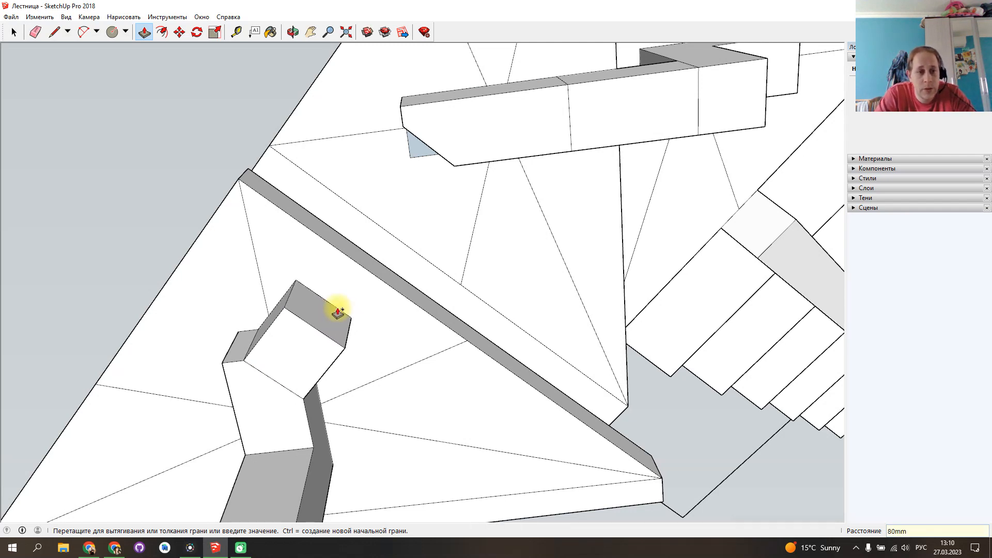
Extrude the bevel face of the upper winder support outward by 80 mm.
middle_drag(465, 215, 689, 234)
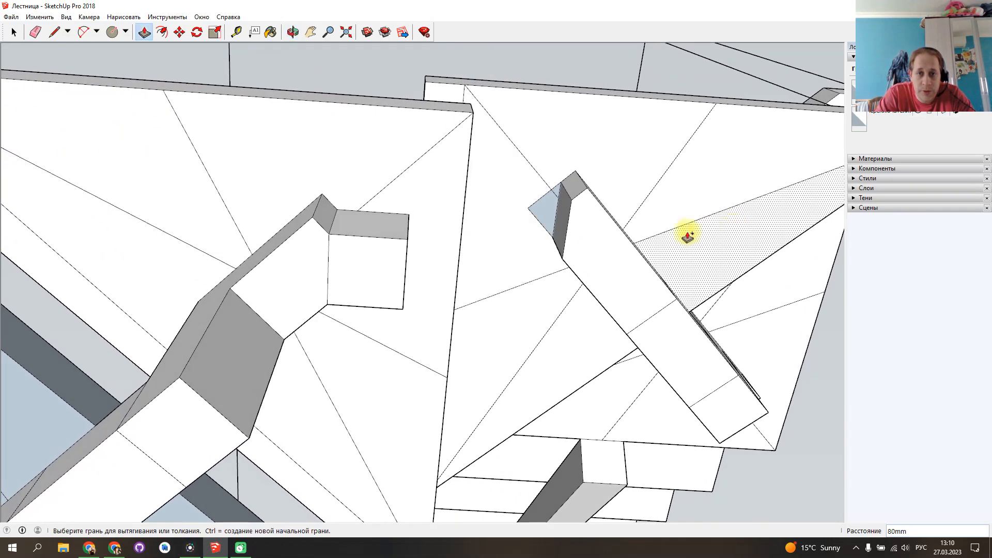
middle_drag(447, 279, 496, 300)
drag(555, 247, 509, 250)
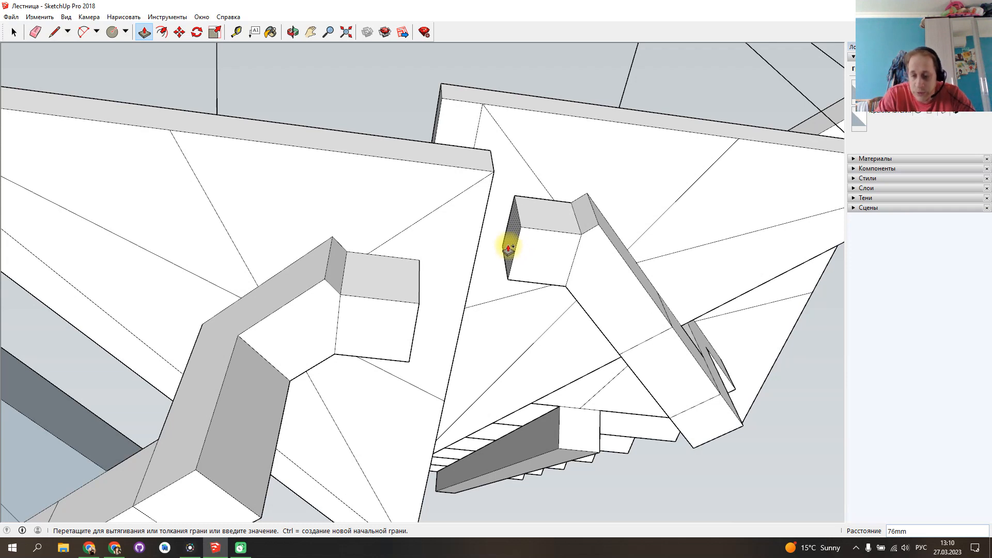
text(80)
key(Return)
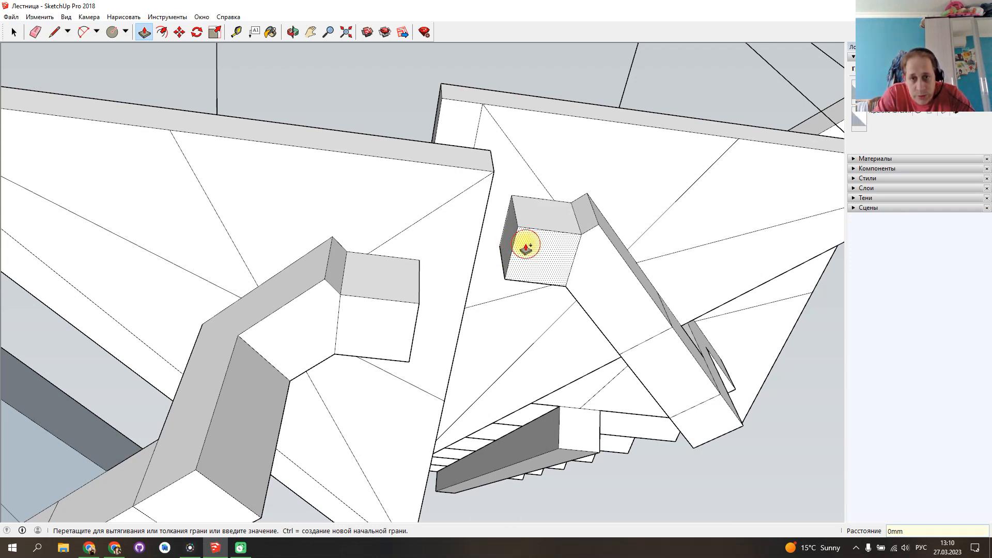
Pull the underside of the upper support's stub down level with the lower support's stub, and extend the lower stub to meet it.
drag(518, 265, 419, 310)
click(419, 308)
key(ctrl+s)
middle_drag(479, 312, 287, 278)
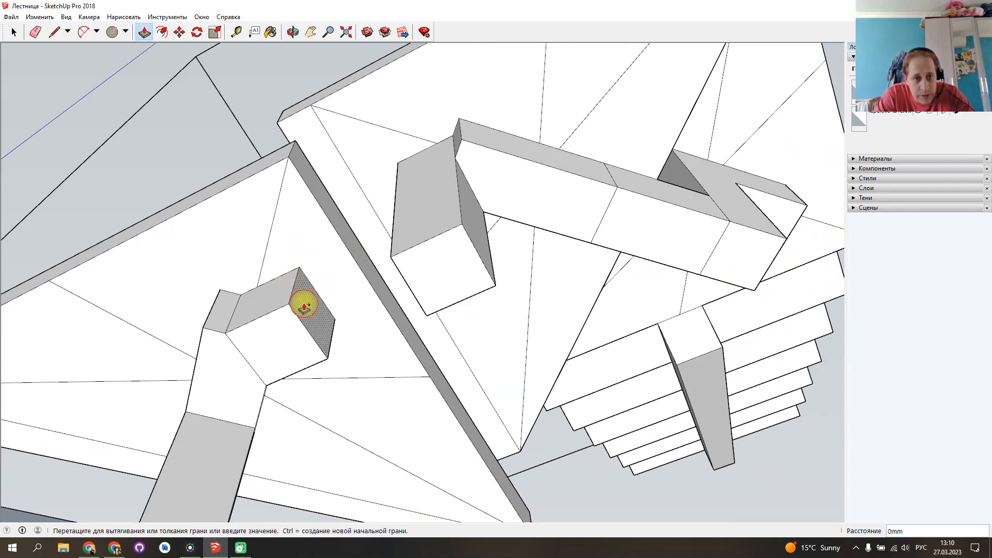
click(398, 271)
Examine the joined winder supports and their position relative to the ends of both flight beams.
middle_drag(376, 195, 557, 371)
middle_drag(328, 295, 503, 411)
middle_drag(481, 492, 410, 395)
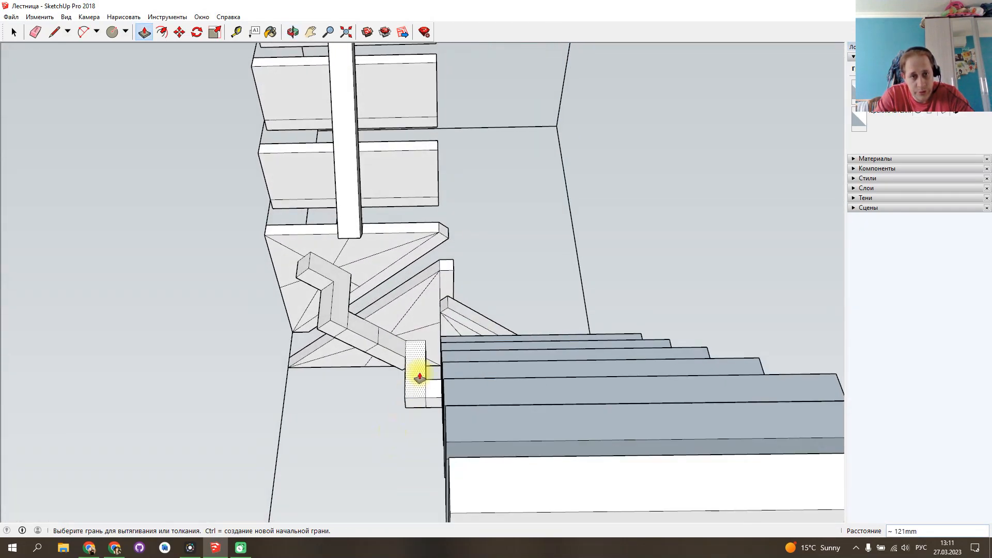
middle_drag(480, 206, 627, 360)
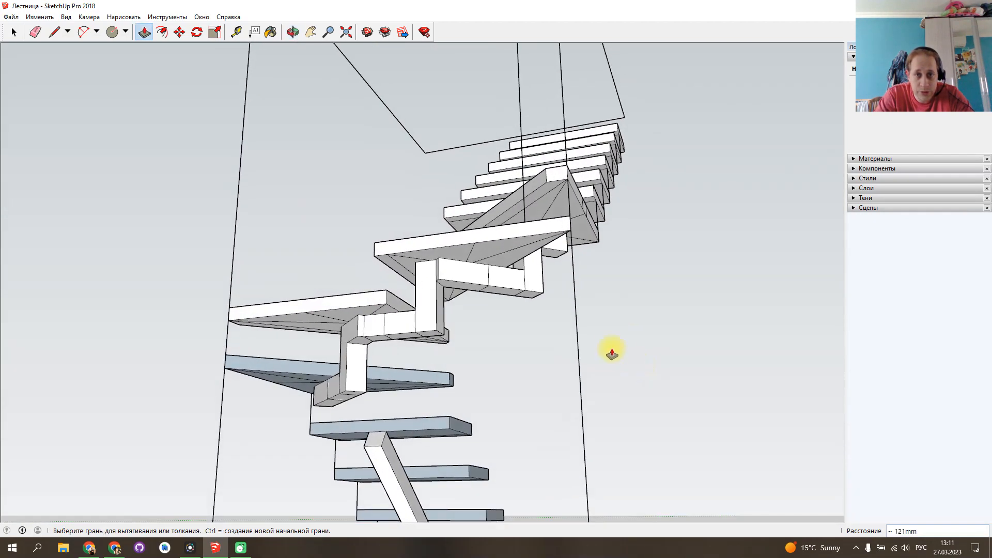
middle_drag(572, 418, 647, 268)
middle_drag(545, 348, 665, 214)
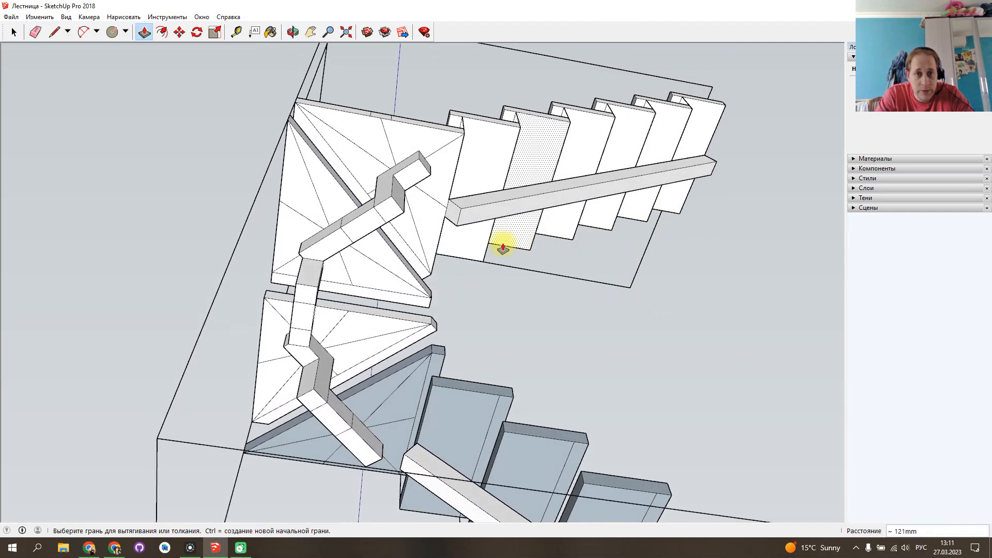
Draw an 80 mm high vertical joint face down from the upper flight beam's lower end and connect it to the beam's underside with lines.
scroll(472, 246, up, 6)
middle_drag(476, 323, 452, 449)
mouse_move(541, 394)
middle_down()
mouse_move(512, 458)
mouse_move(465, 392)
middle_up()
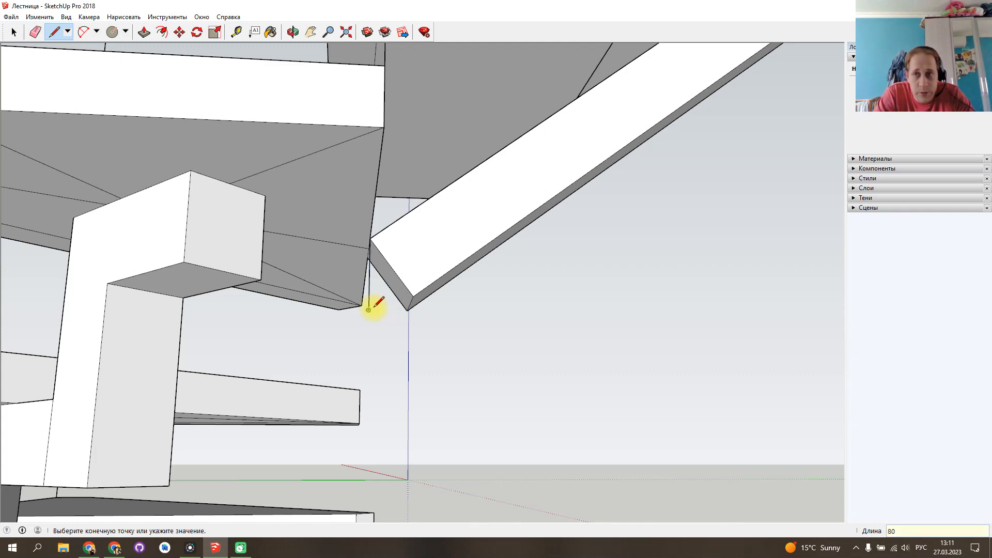
mouse_move(538, 354)
middle_down()
mouse_move(250, 347)
mouse_move(443, 370)
mouse_move(88, 389)
mouse_move(243, 388)
mouse_move(80, 401)
mouse_move(175, 387)
mouse_move(171, 365)
middle_up()
mouse_move(257, 316)
middle_down()
mouse_move(268, 343)
mouse_move(345, 339)
middle_up()
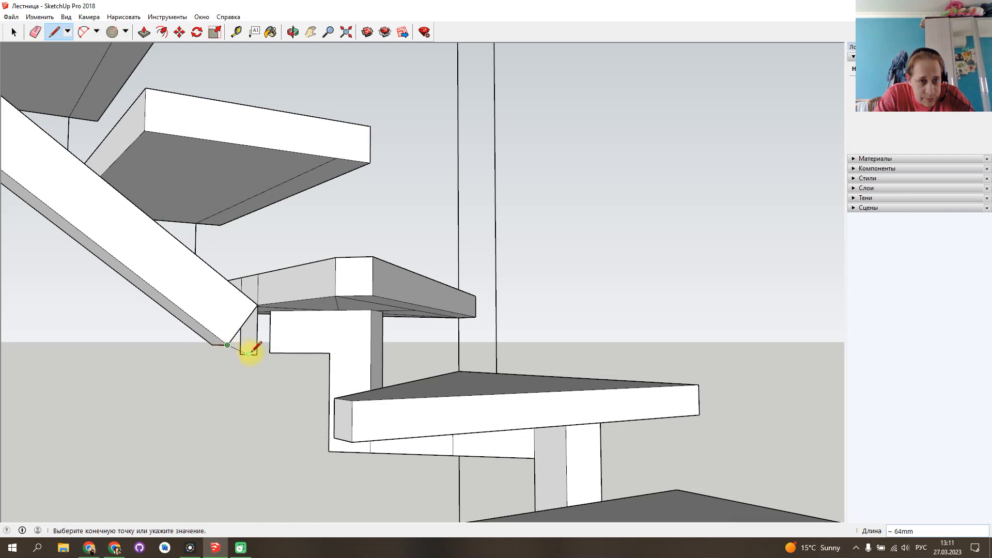
middle_drag(235, 388, 600, 326)
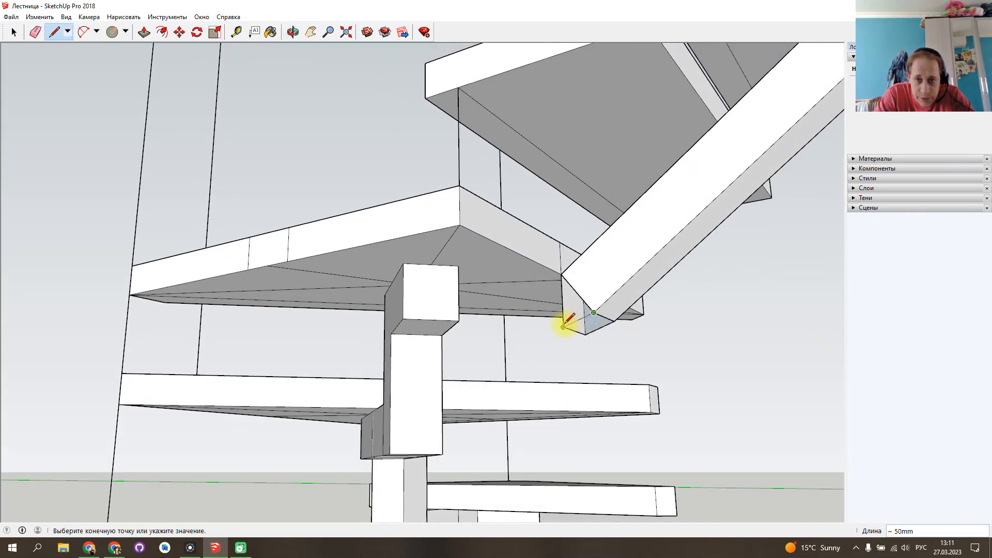
mouse_move(541, 349)
middle_down()
mouse_move(709, 295)
mouse_move(332, 215)
mouse_move(538, 75)
mouse_move(377, 51)
mouse_move(482, 194)
mouse_move(343, 170)
mouse_move(155, 177)
mouse_move(344, 229)
mouse_move(436, 97)
middle_up()
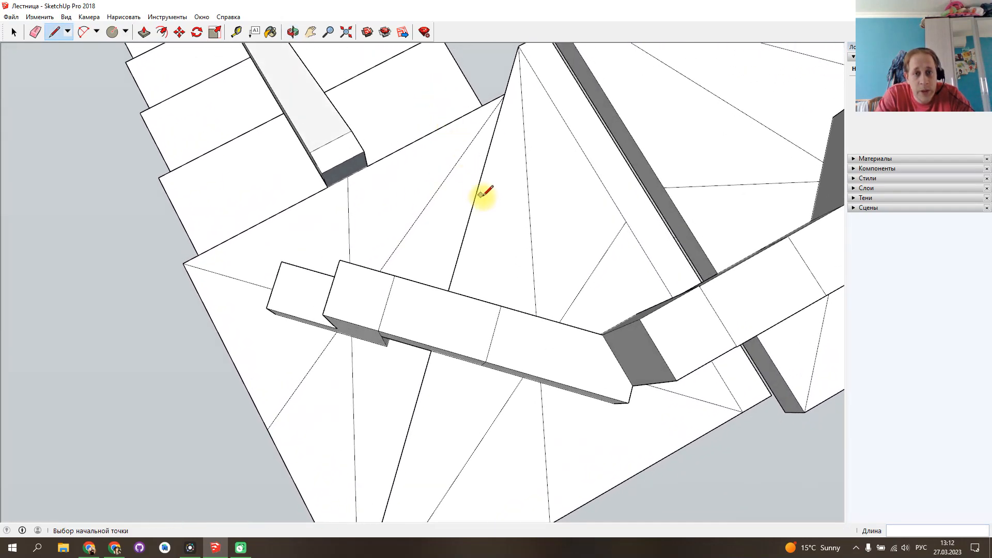
middle_drag(427, 161, 538, 290)
scroll(507, 265, down, 5)
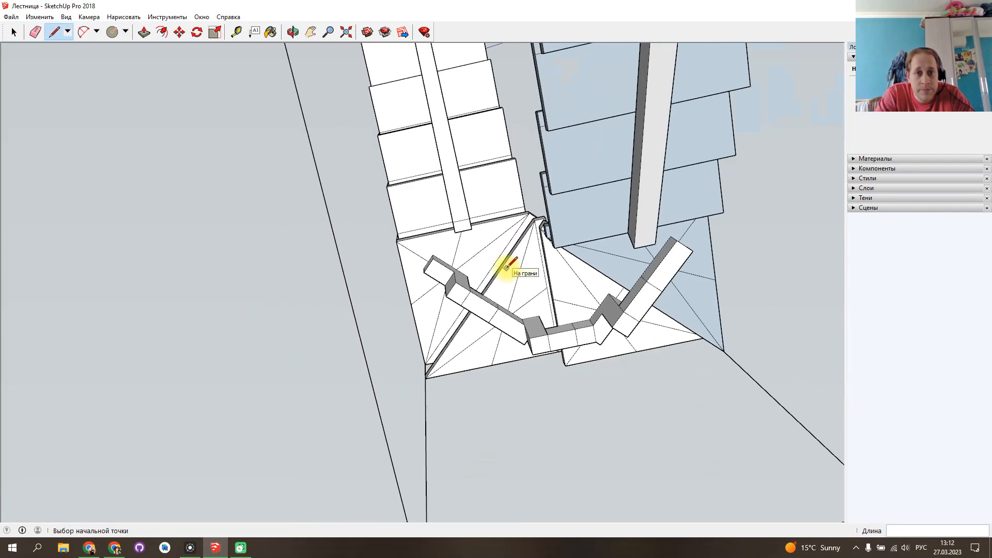
middle_drag(693, 274, 466, 413)
scroll(403, 373, up, 4)
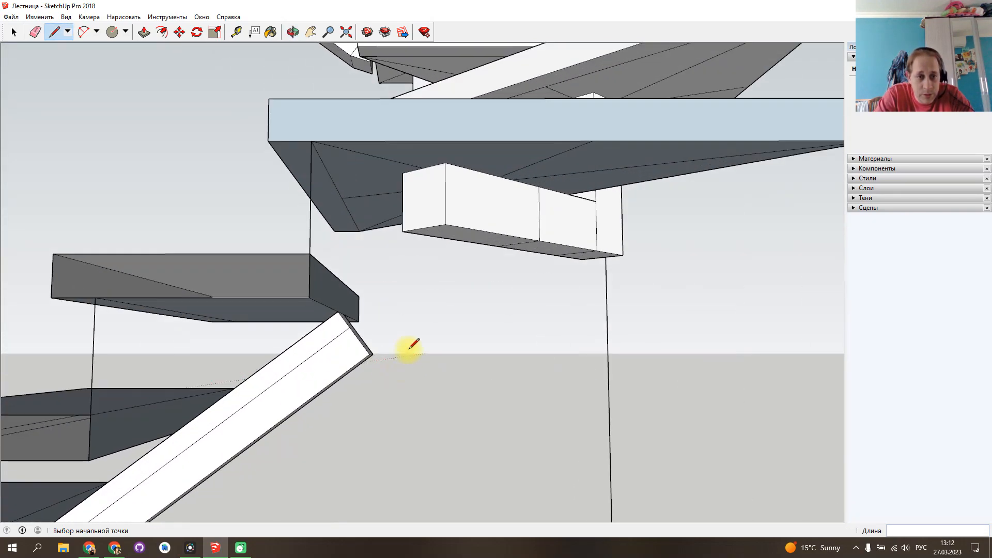
mouse_move(414, 345)
middle_down()
mouse_move(424, 375)
mouse_move(429, 342)
mouse_move(412, 361)
mouse_move(358, 381)
mouse_move(427, 379)
mouse_move(427, 350)
mouse_move(419, 357)
middle_up()
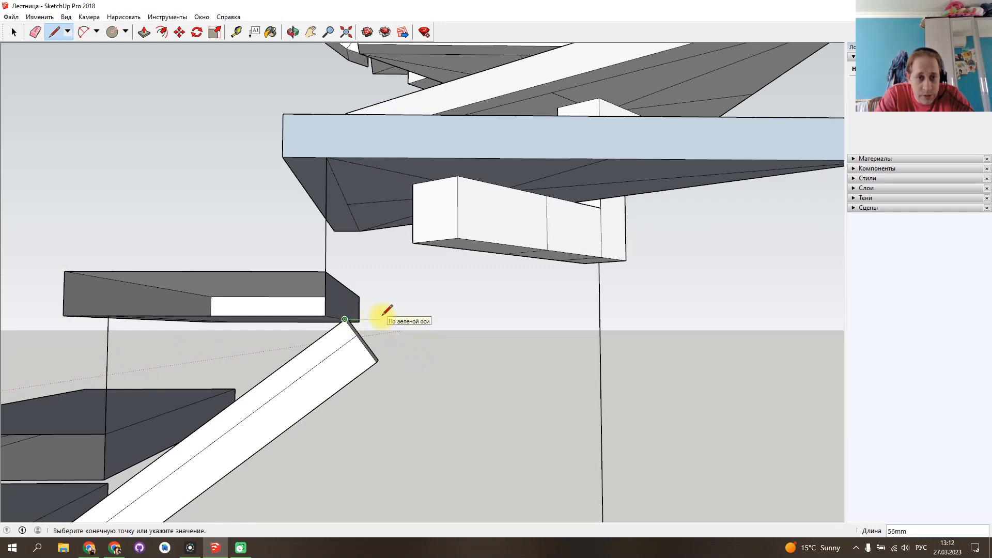
middle_drag(406, 314, 343, 172)
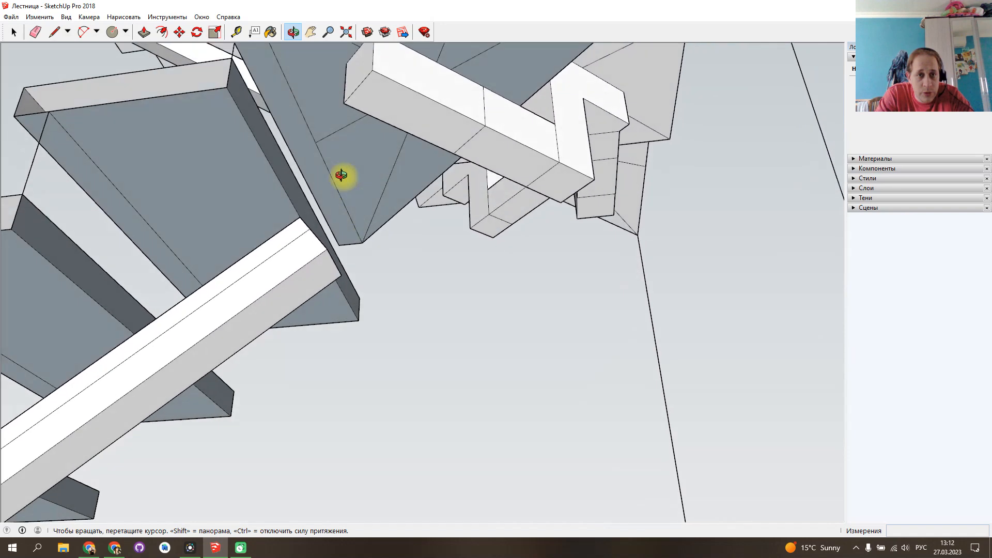
key(l)
click(301, 207)
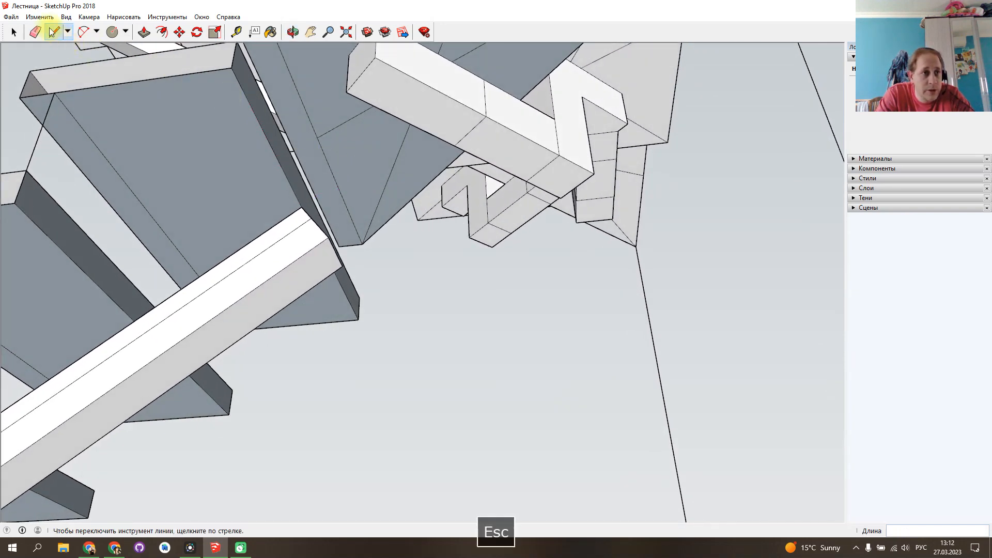
Try to extend the lower flight beam's upper end face toward the lower winder support with Push/Pull.
middle_drag(466, 268, 347, 380)
key(p)
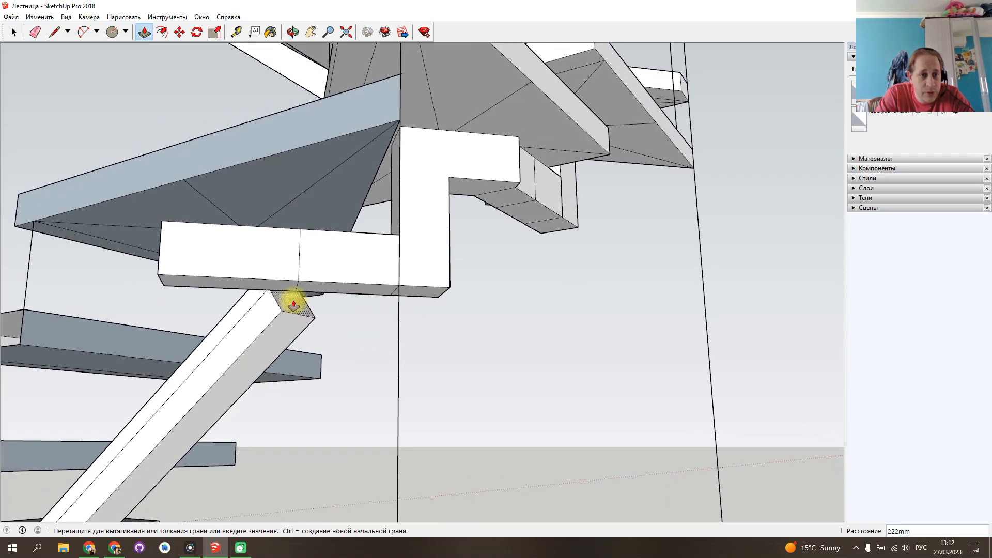
middle_drag(356, 338, 186, 307)
middle_drag(479, 375, 522, 147)
middle_drag(498, 279, 451, 457)
scroll(491, 412, up, 2)
scroll(491, 412, down, 2)
scroll(405, 479, up, 3)
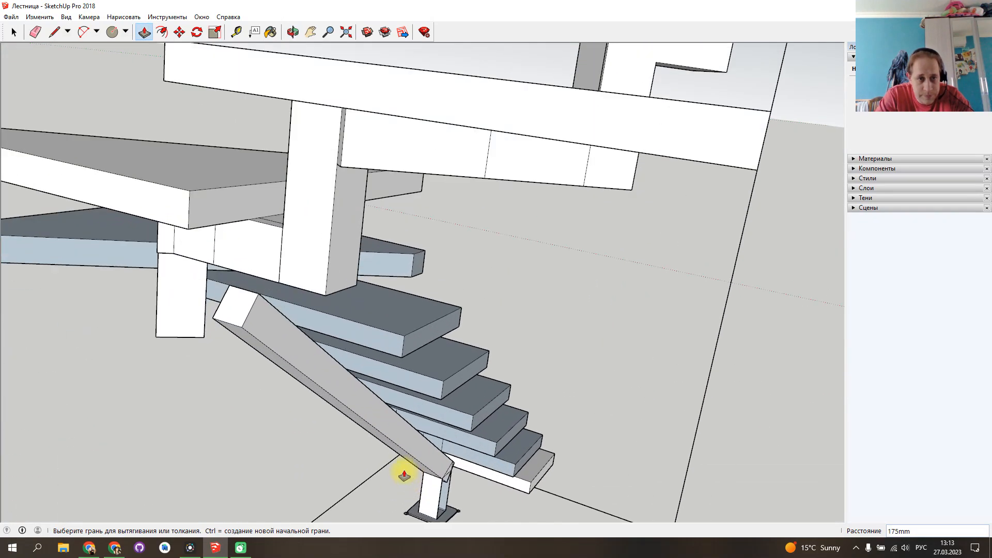
middle_drag(292, 408, 214, 327)
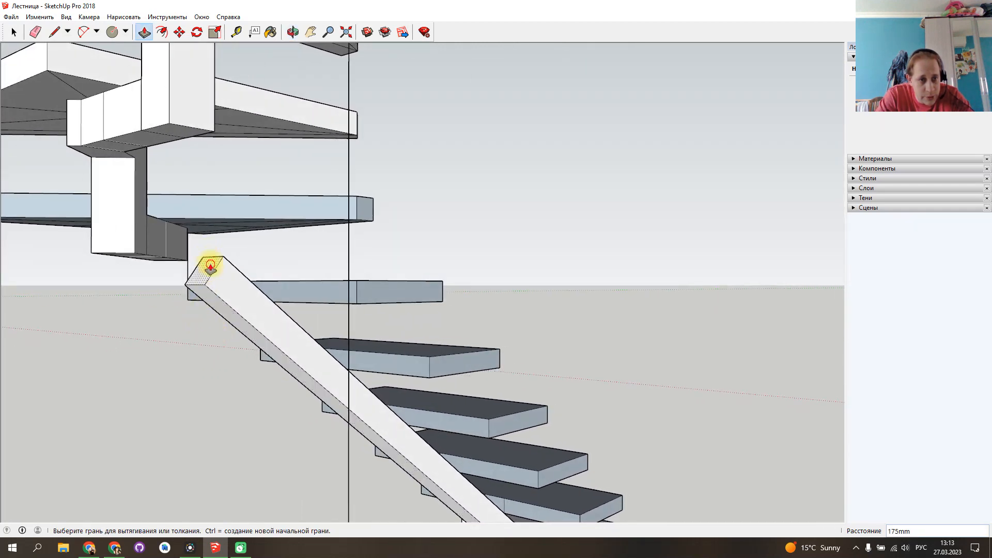
click(274, 305)
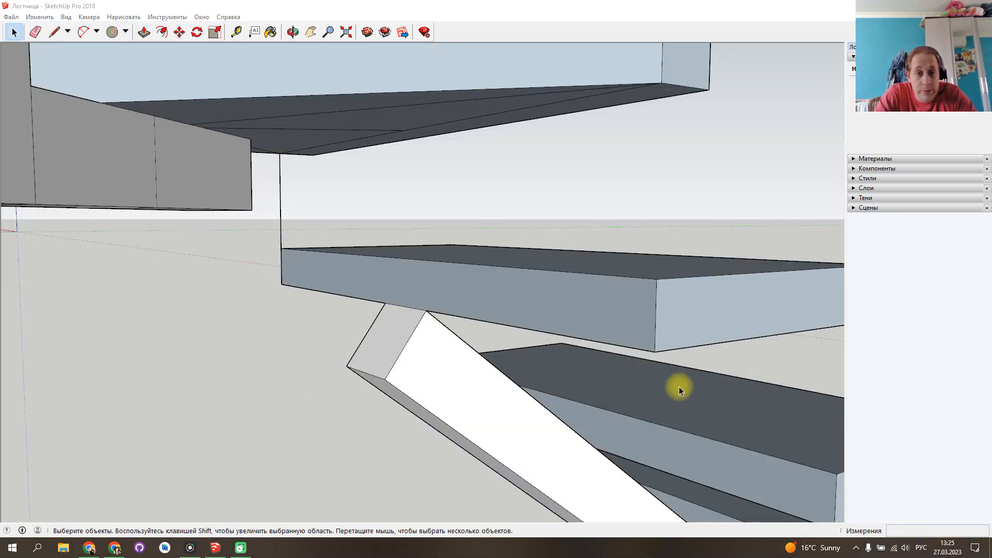
scroll(582, 372, down, 5)
middle_drag(582, 372, 354, 341)
key(space)
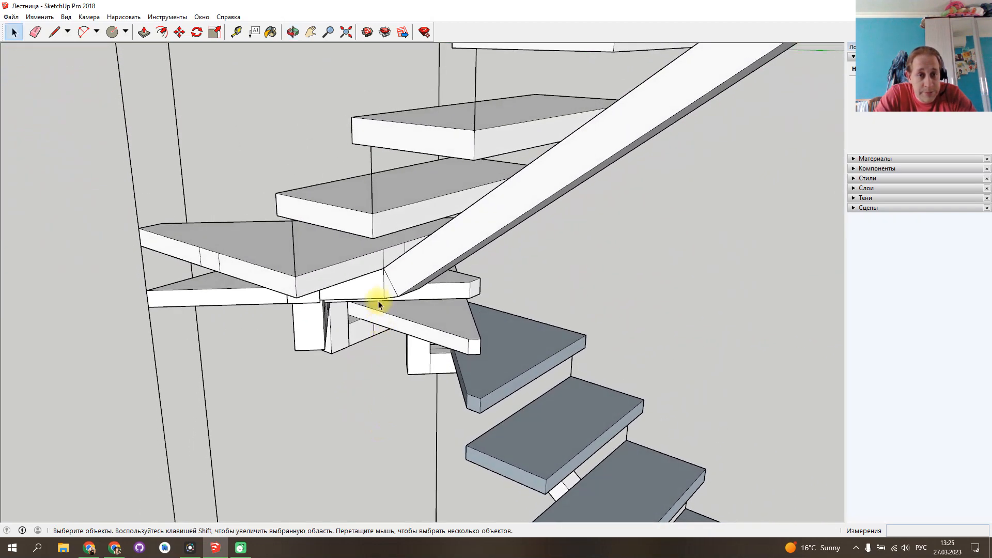
Examine the joint between the upper flight beam's lower end and the topmost winder support from the side and below.
scroll(379, 299, up, 5)
middle_drag(608, 380, 560, 358)
middle_drag(547, 263, 594, 290)
scroll(544, 338, up, 3)
scroll(595, 292, down, 4)
scroll(595, 292, down, 2)
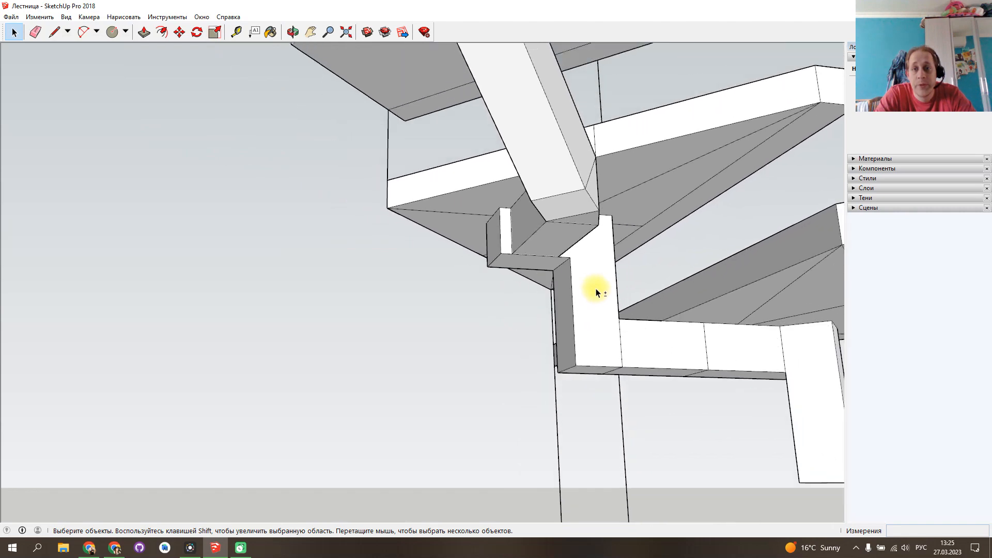
middle_drag(601, 310, 701, 339)
middle_drag(616, 331, 516, 388)
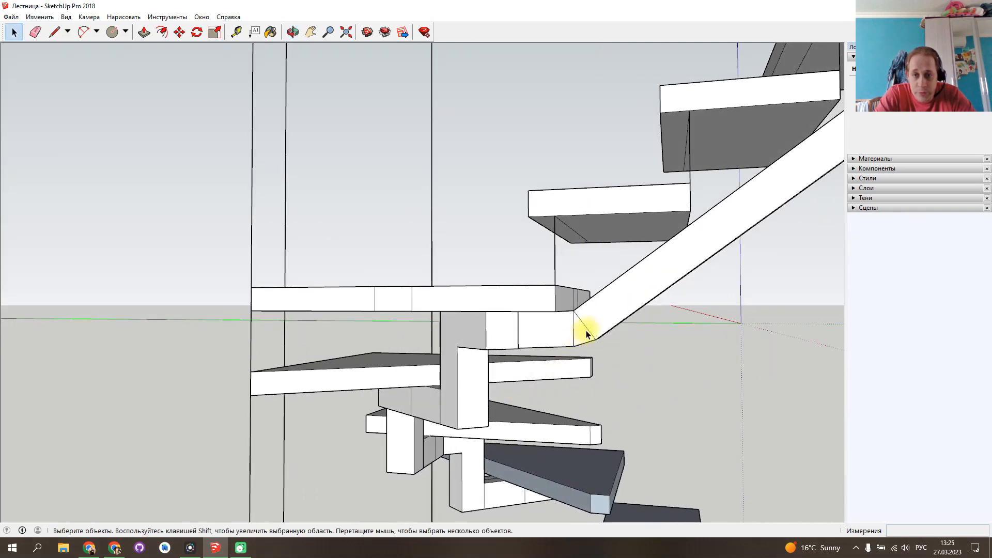
middle_drag(585, 324, 87, 302)
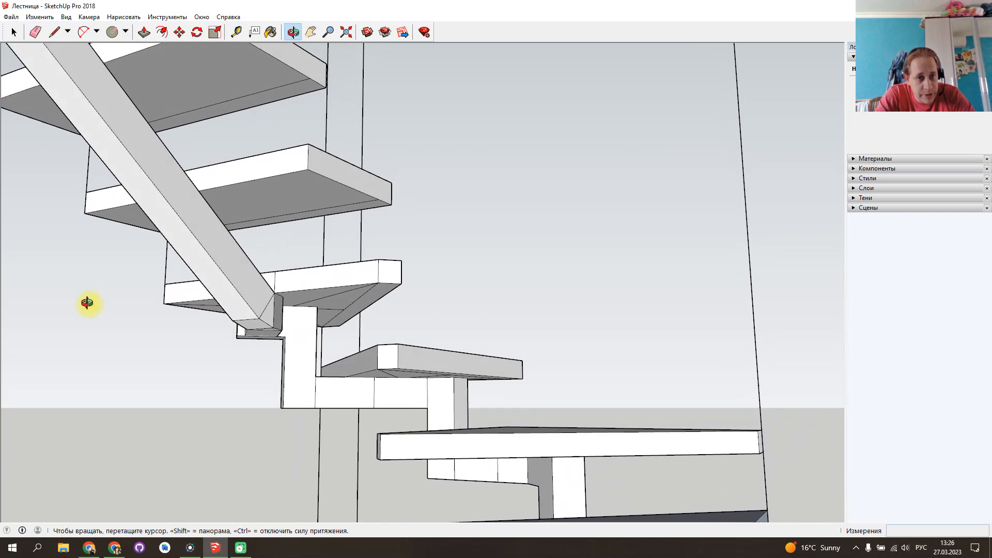
middle_drag(277, 352, 494, 279)
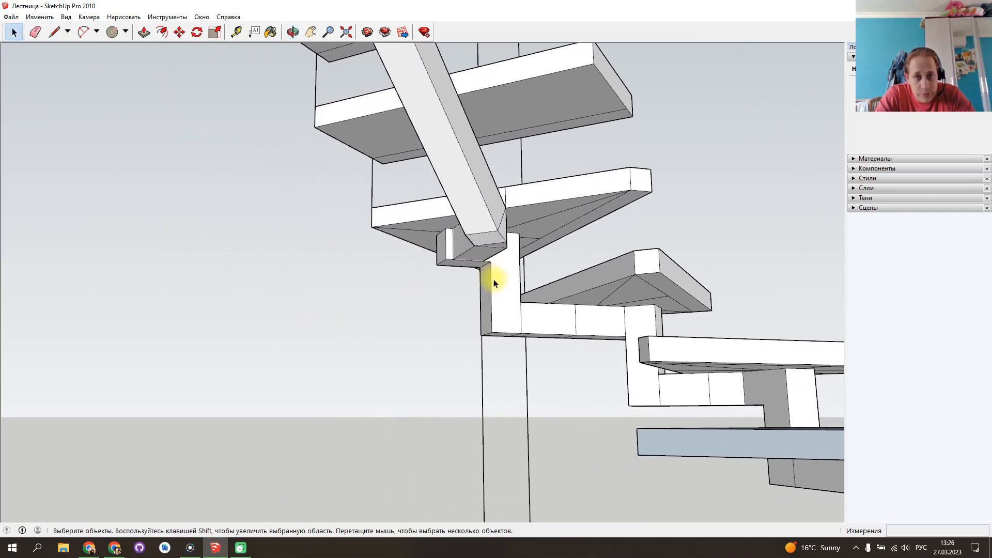
scroll(494, 279, up, 5)
middle_drag(522, 333, 375, 423)
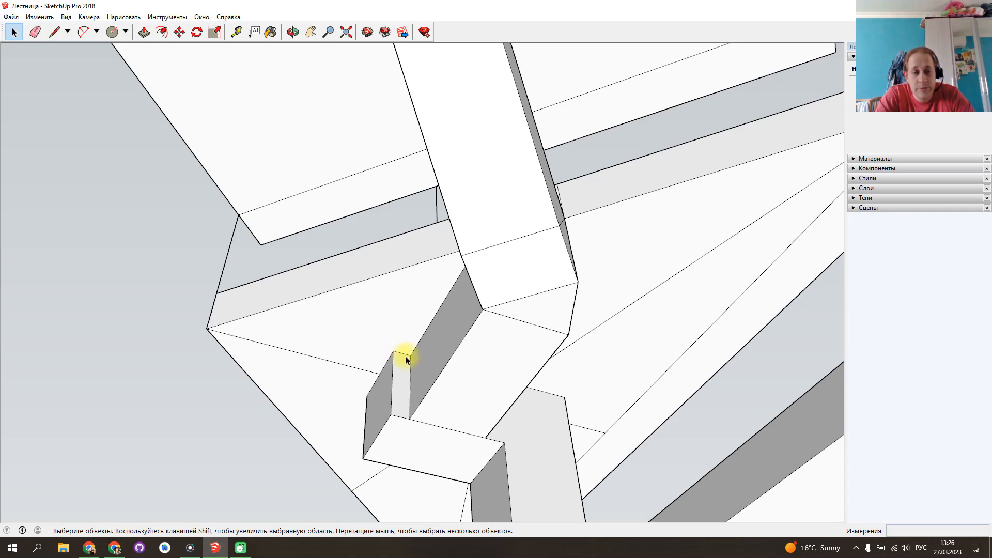
middle_drag(398, 377, 561, 333)
scroll(561, 333, down, 5)
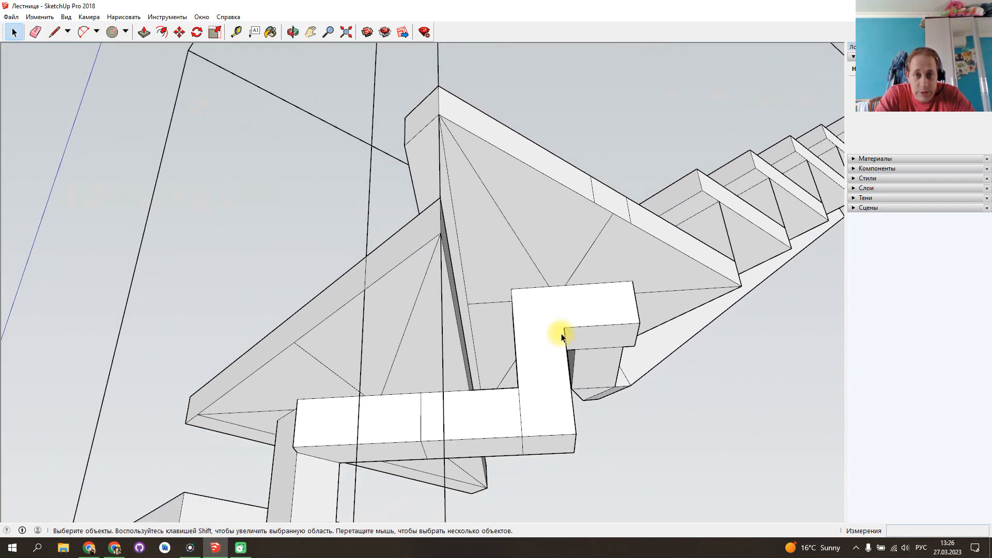
Examine the lower winder support's end and its gap to the lower flight beam's upper end.
middle_drag(445, 371, 606, 447)
middle_drag(484, 459, 636, 359)
scroll(509, 452, up, 5)
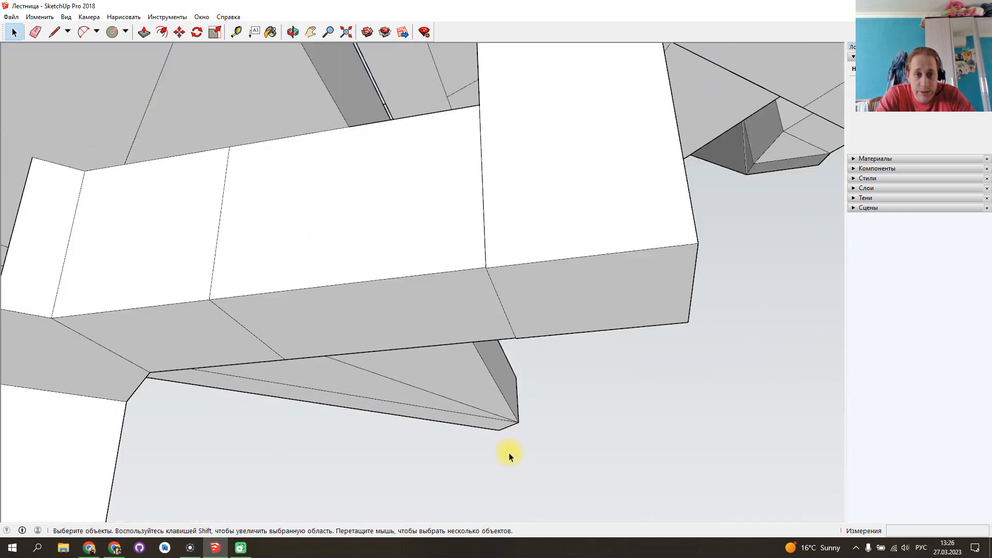
scroll(380, 468, down, 5)
middle_drag(381, 465, 404, 422)
middle_drag(347, 437, 450, 362)
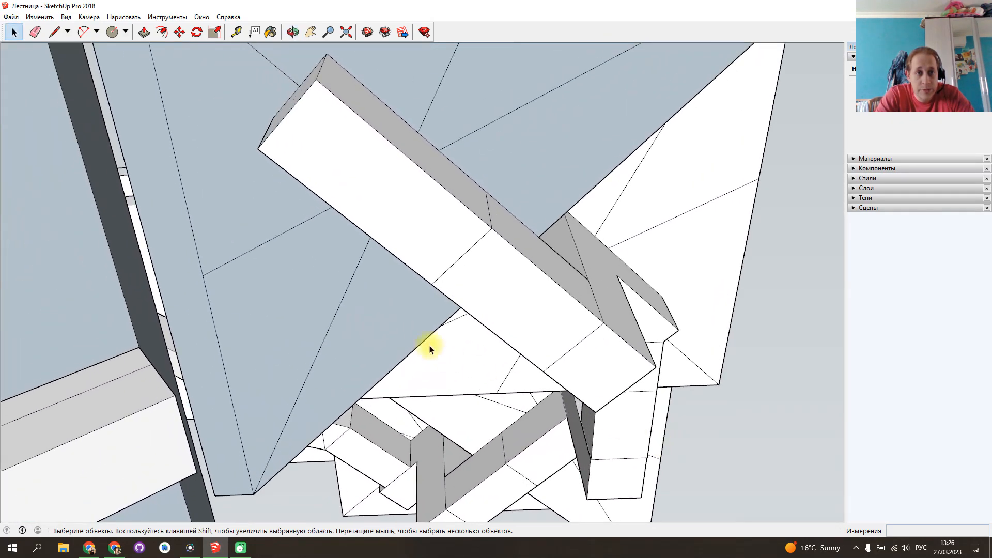
middle_drag(396, 313, 455, 447)
scroll(445, 460, down, 4)
scroll(429, 458, up, 5)
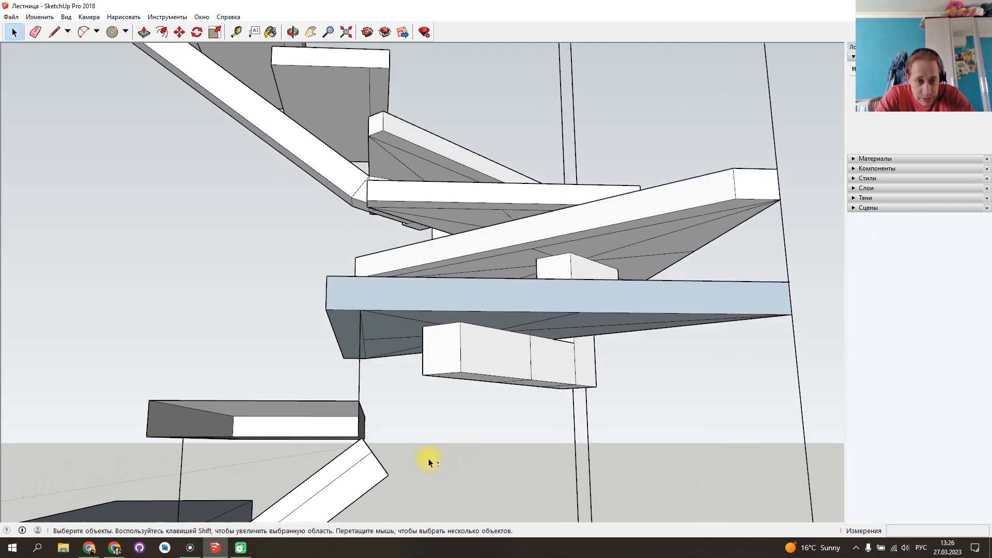
Try to draw a horizontal line from the lower flight beam's upper corner toward the winder support, and undo it.
scroll(429, 458, up, 3)
middle_drag(444, 448, 557, 393)
click(53, 32)
click(345, 369)
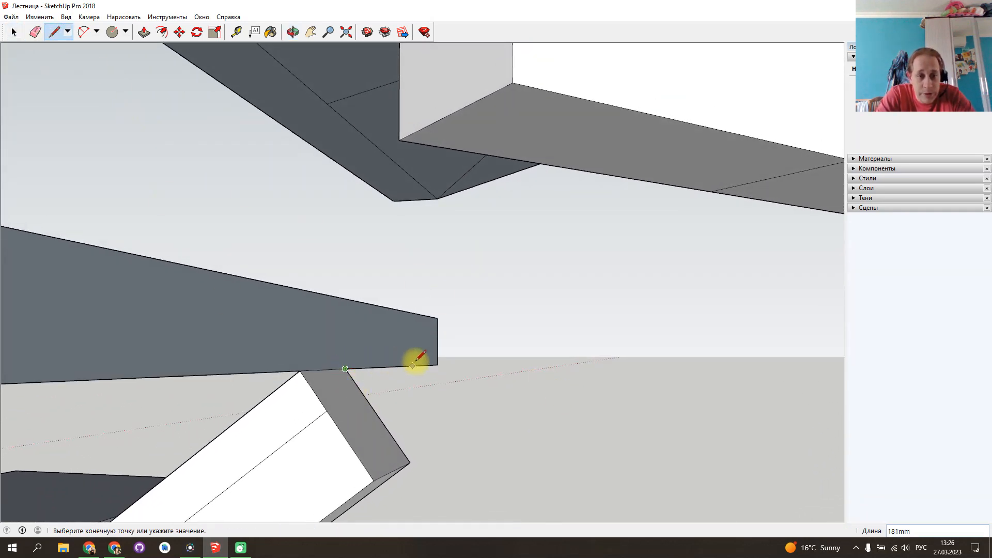
middle_drag(455, 354, 509, 402)
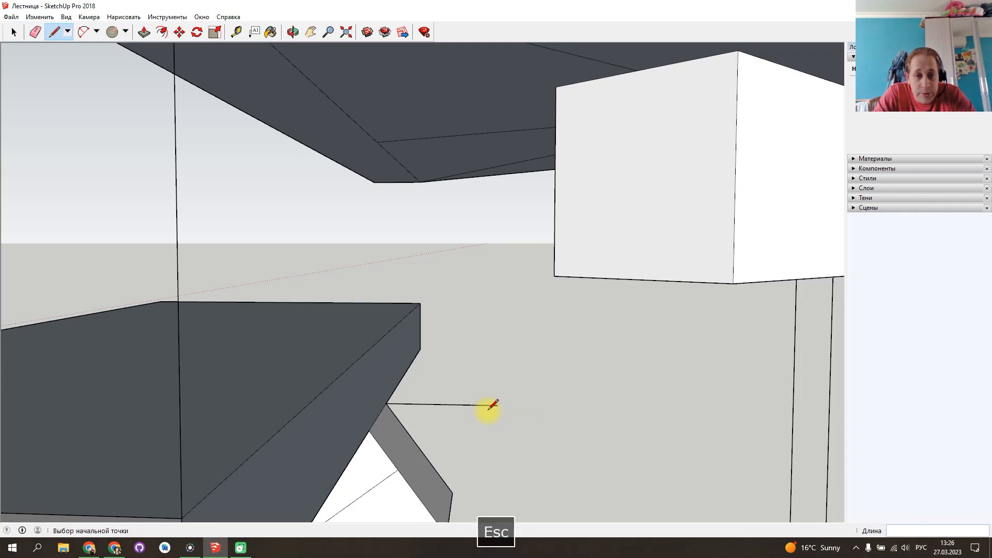
key(ctrl+z)
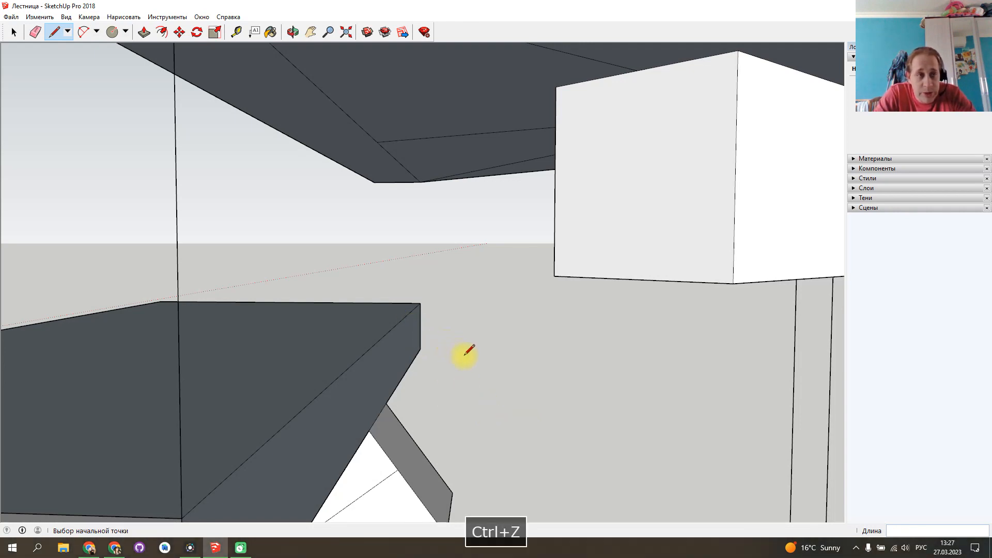
Extend the lower flight beam's upper end face by about 115 mm with Push/Pull.
click(143, 34)
click(414, 470)
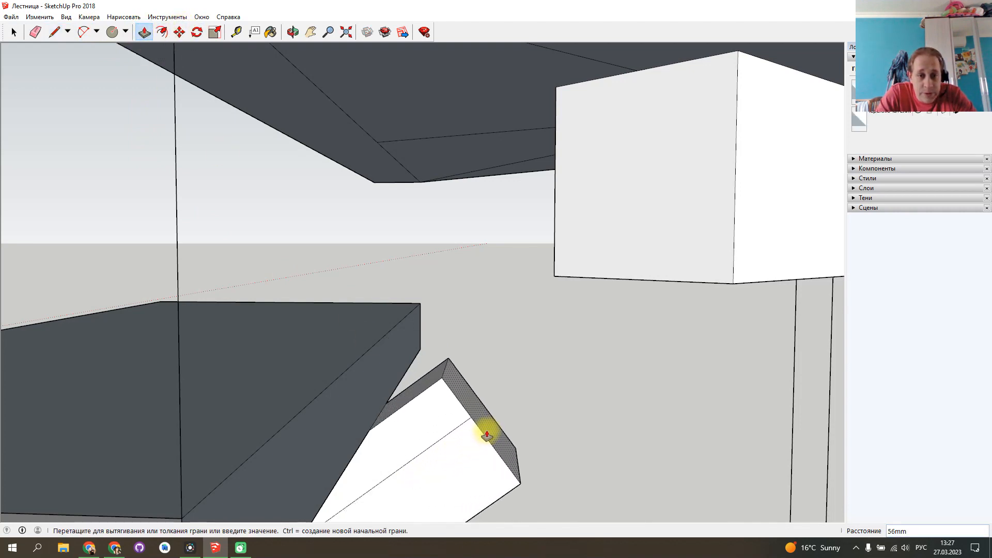
click(484, 430)
middle_drag(484, 429, 519, 399)
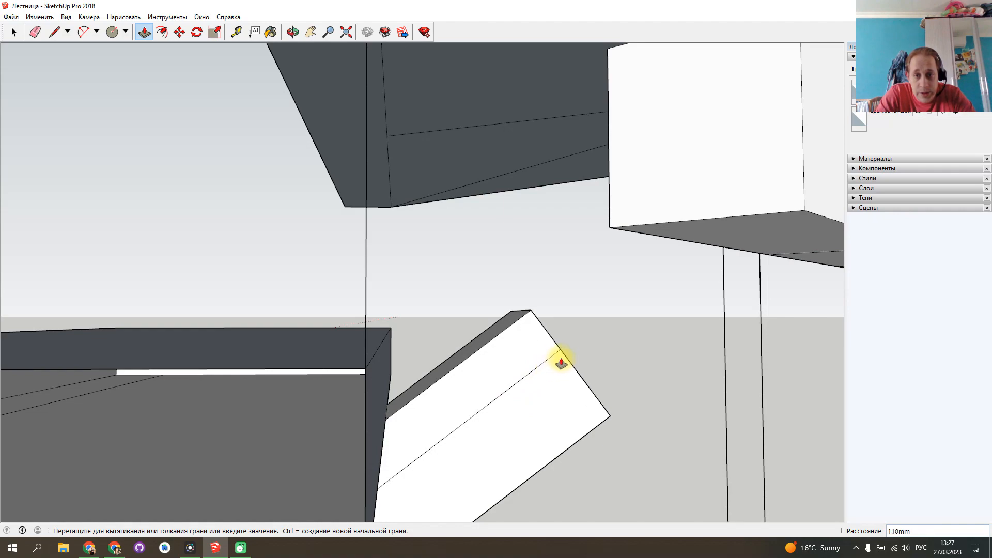
middle_drag(680, 354, 290, 365)
key(p)
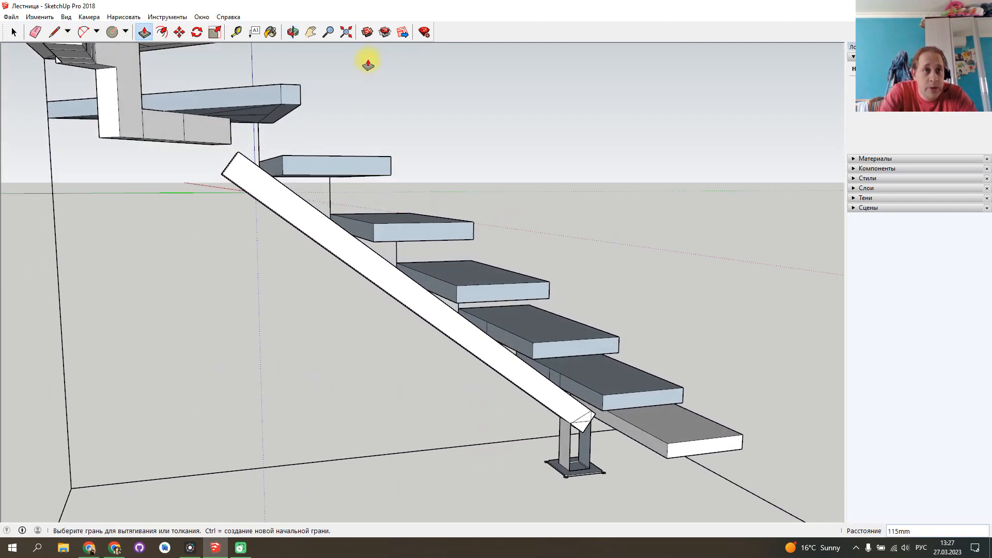
Measure the lower flight beam's length and extend its upper end face by 3 mm.
click(233, 32)
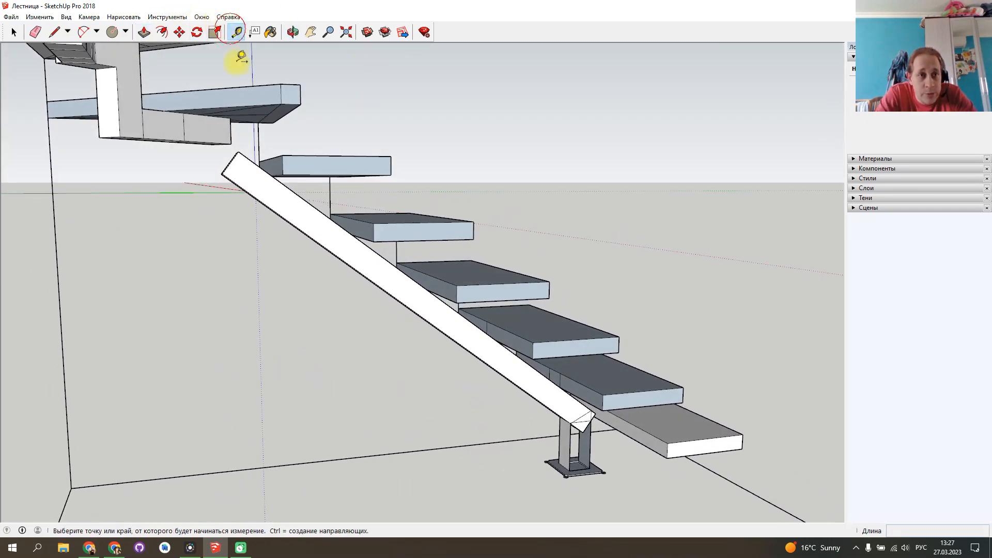
click(241, 155)
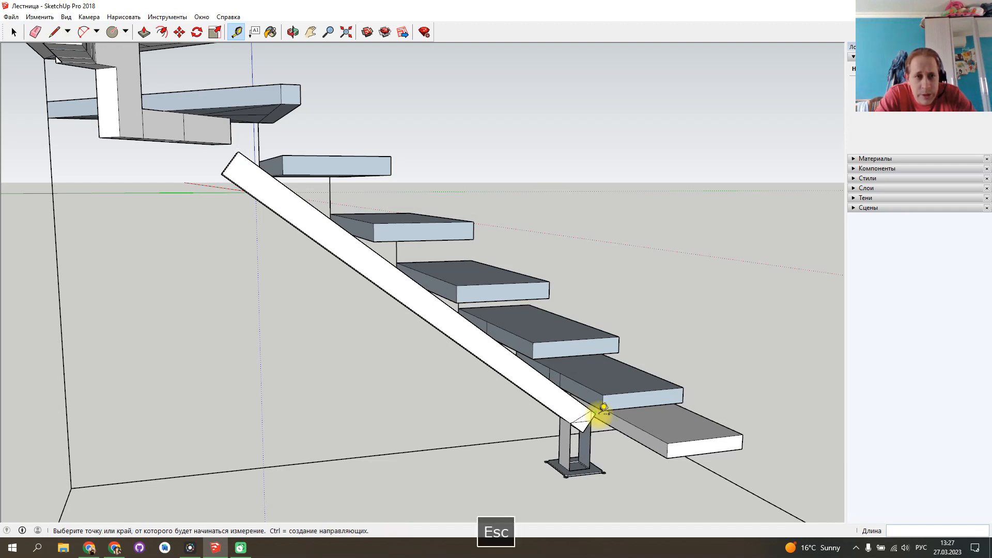
middle_drag(316, 306, 493, 338)
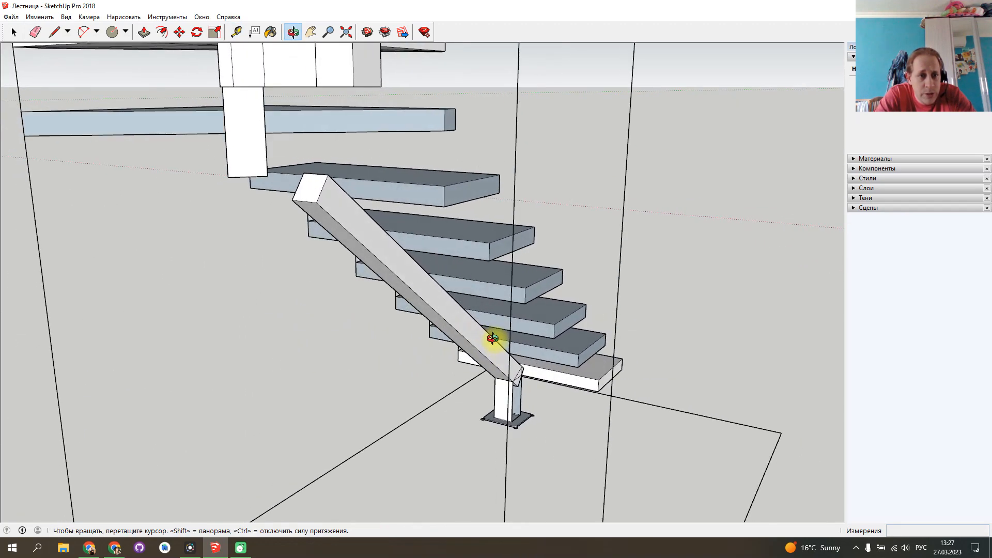
click(142, 30)
click(309, 193)
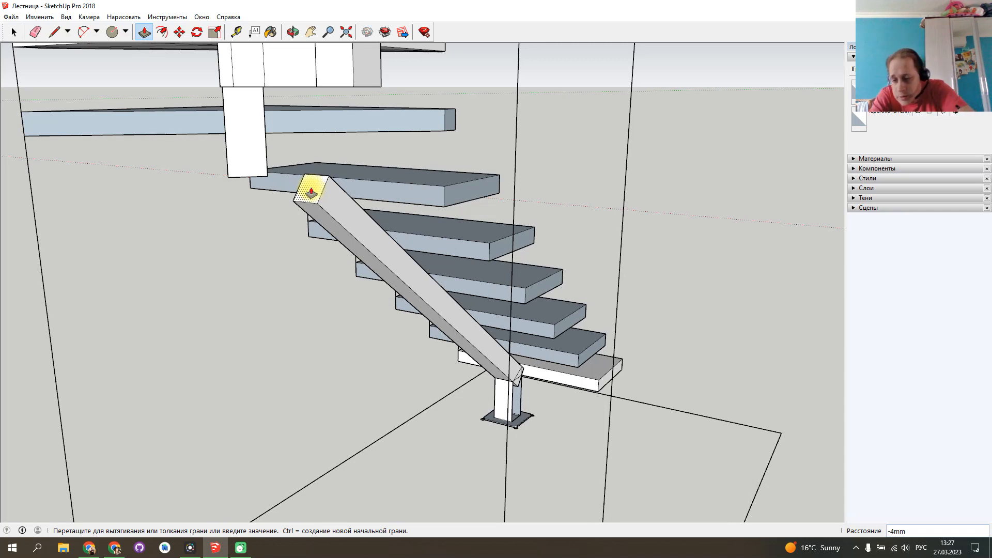
text(3)
key(Return)
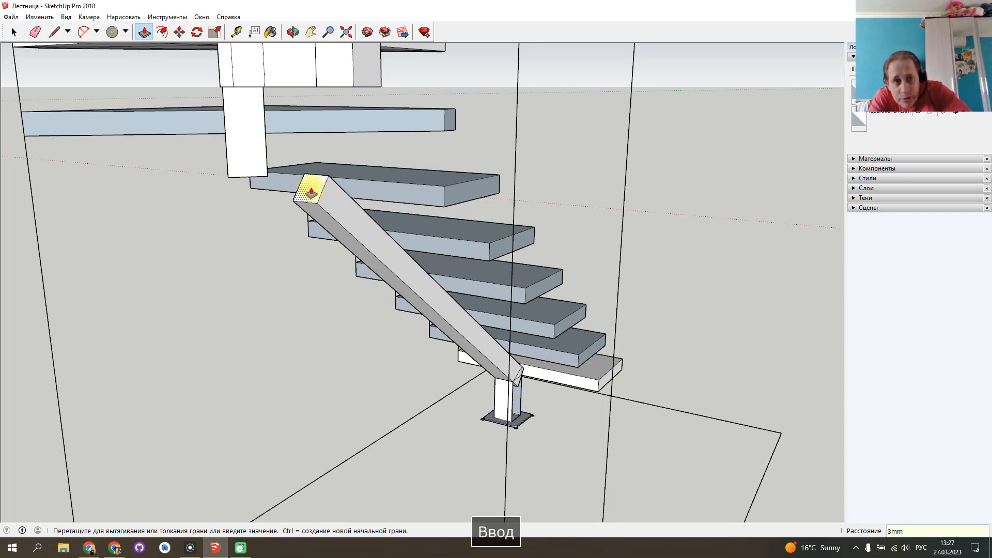
Measure the extended lower flight beam again along its underside, from the upper end to the post.
click(237, 33)
middle_drag(304, 295, 159, 238)
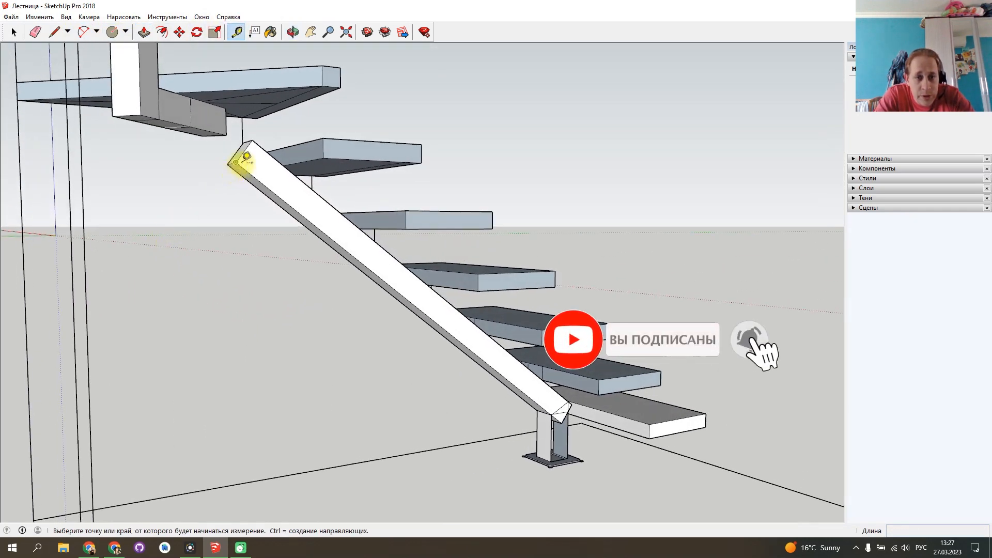
click(236, 163)
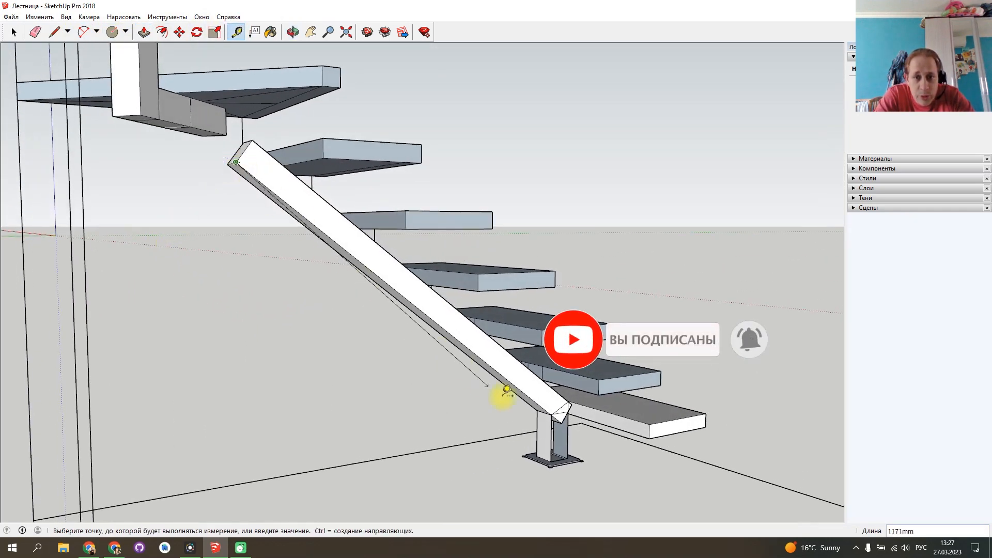
key(Escape)
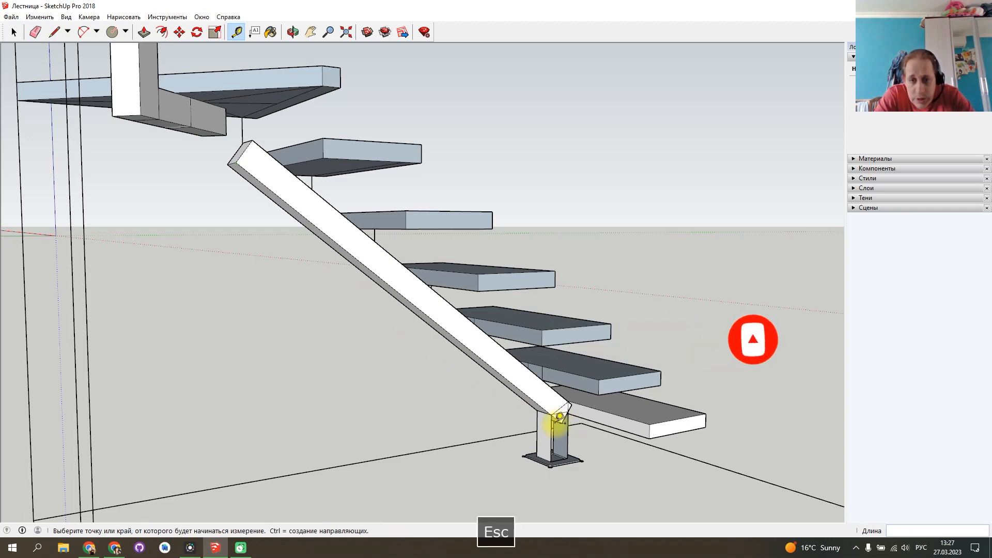
Draw an 80 mm horizontal joint face at the lower flight beam's upper end and connect it to the beam's underside with lines.
middle_drag(199, 279, 790, 294)
middle_drag(672, 292, 422, 343)
key(t)
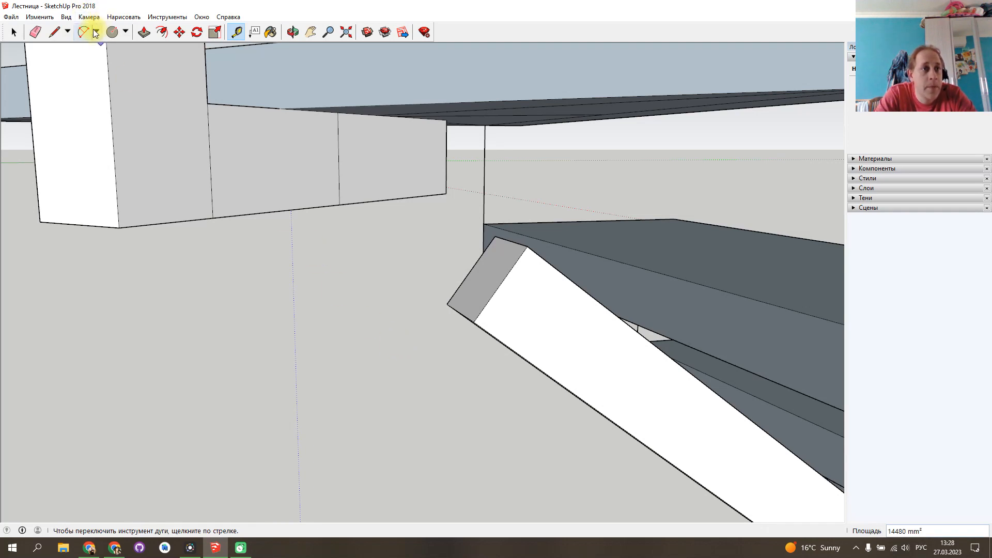
click(54, 34)
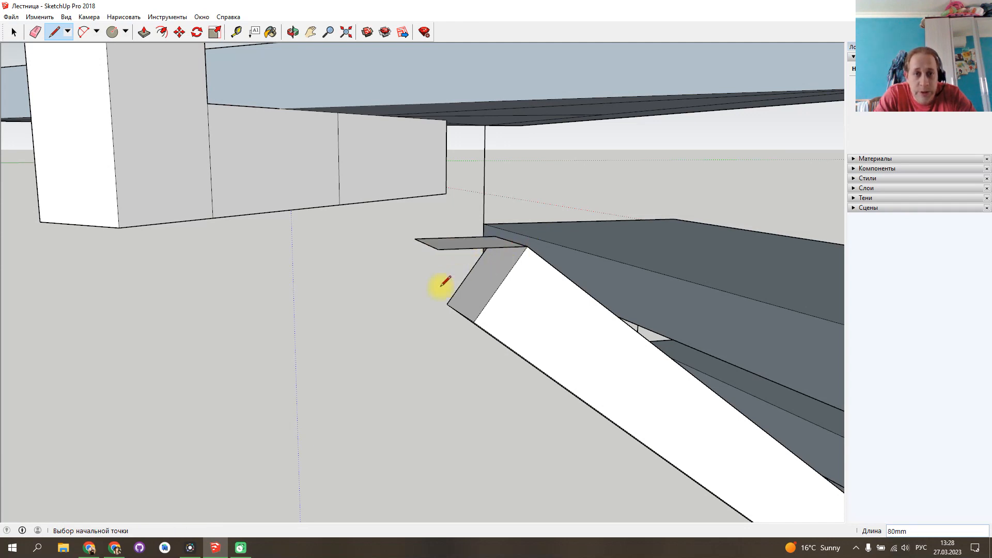
click(475, 322)
middle_drag(385, 339, 556, 312)
middle_drag(395, 317, 558, 313)
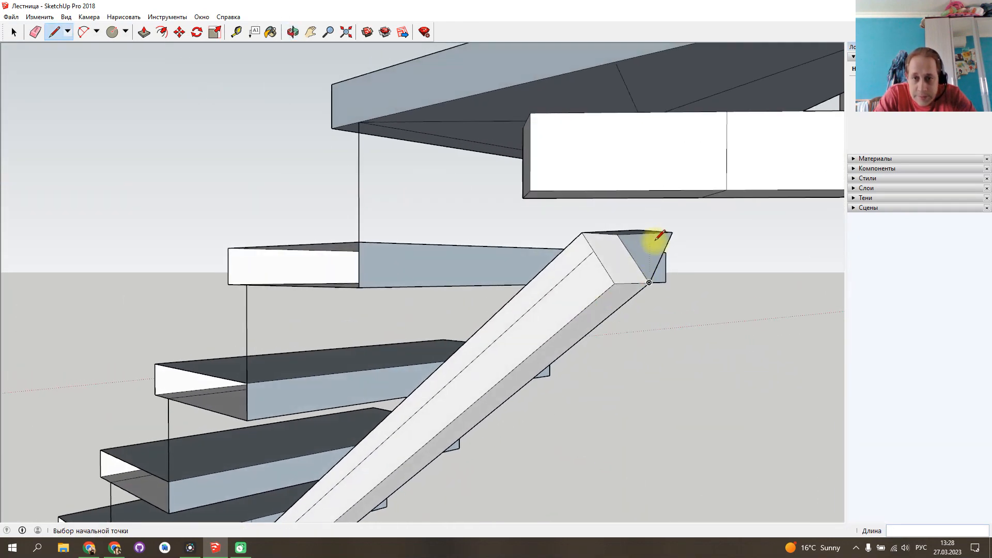
click(614, 283)
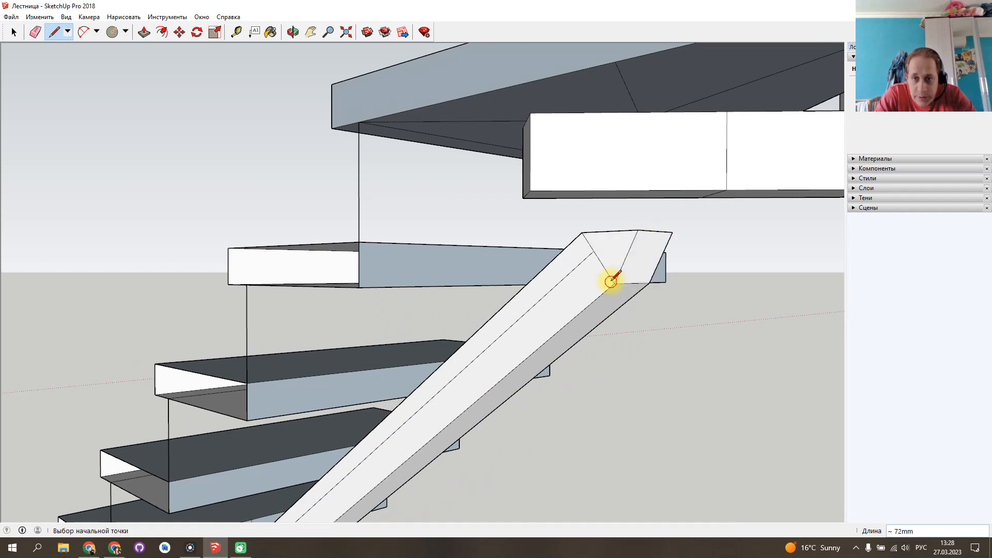
Examine how the lower flight beam's horizontal joint face sits relative to the end of the lower winder support.
mouse_move(687, 320)
middle_down()
mouse_move(261, 372)
mouse_move(284, 377)
mouse_move(183, 325)
mouse_move(169, 337)
mouse_move(45, 339)
mouse_move(558, 324)
mouse_move(355, 343)
mouse_move(192, 345)
mouse_move(150, 332)
mouse_move(205, 368)
mouse_move(222, 341)
mouse_move(265, 328)
mouse_move(724, 315)
mouse_move(458, 250)
mouse_move(607, 270)
mouse_move(575, 245)
mouse_move(622, 249)
mouse_move(567, 234)
mouse_move(329, 220)
mouse_move(206, 231)
mouse_move(517, 300)
mouse_move(350, 169)
mouse_move(282, 129)
mouse_move(454, 283)
mouse_move(409, 199)
mouse_move(449, 259)
mouse_move(503, 382)
mouse_move(395, 270)
mouse_move(381, 230)
mouse_move(410, 356)
mouse_move(513, 450)
mouse_move(407, 375)
mouse_move(543, 459)
mouse_move(482, 414)
middle_up()
key(l)
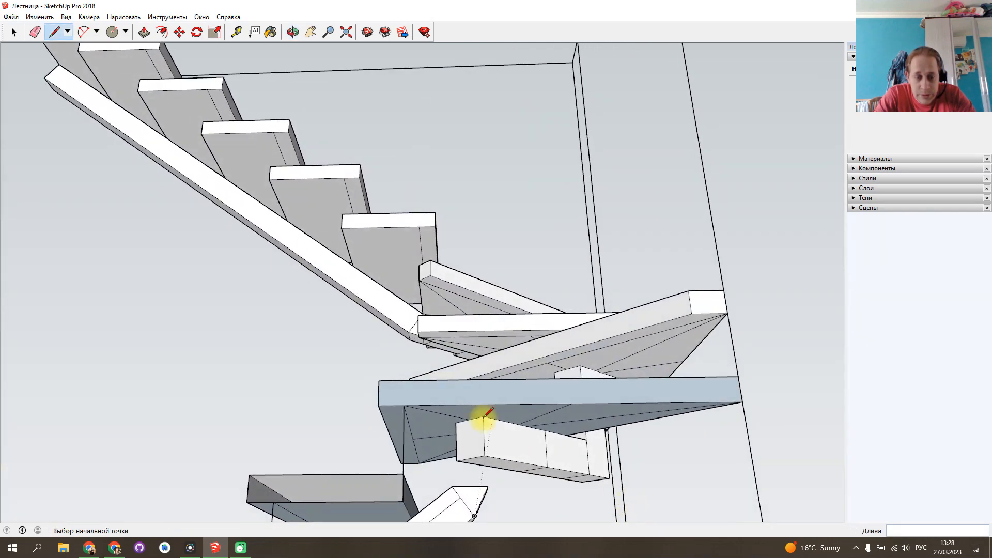
middle_drag(414, 392, 671, 469)
mouse_move(554, 494)
middle_down()
mouse_move(660, 470)
mouse_move(742, 417)
mouse_move(660, 362)
mouse_move(414, 277)
mouse_move(524, 399)
mouse_move(395, 264)
mouse_move(359, 164)
mouse_move(361, 183)
middle_up()
mouse_move(369, 191)
mouse_down()
mouse_move(381, 199)
mouse_move(383, 326)
mouse_move(232, 416)
mouse_move(443, 365)
mouse_move(405, 410)
mouse_move(467, 424)
mouse_up()
key(l)
middle_drag(523, 393, 410, 476)
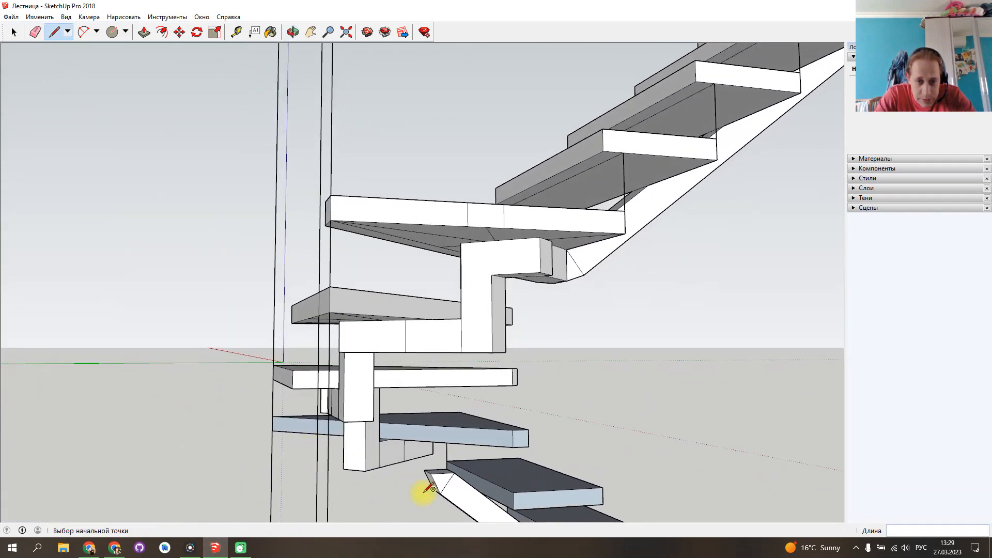
scroll(443, 483, up, 6)
scroll(447, 484, up, 2)
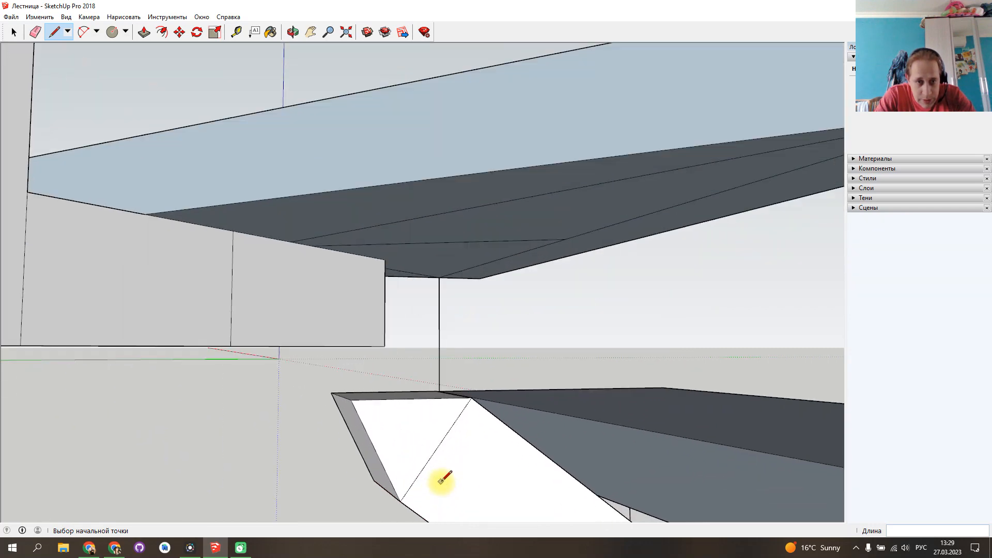
mouse_move(427, 434)
middle_down()
mouse_move(394, 417)
mouse_move(187, 447)
mouse_move(141, 456)
mouse_move(146, 477)
middle_up()
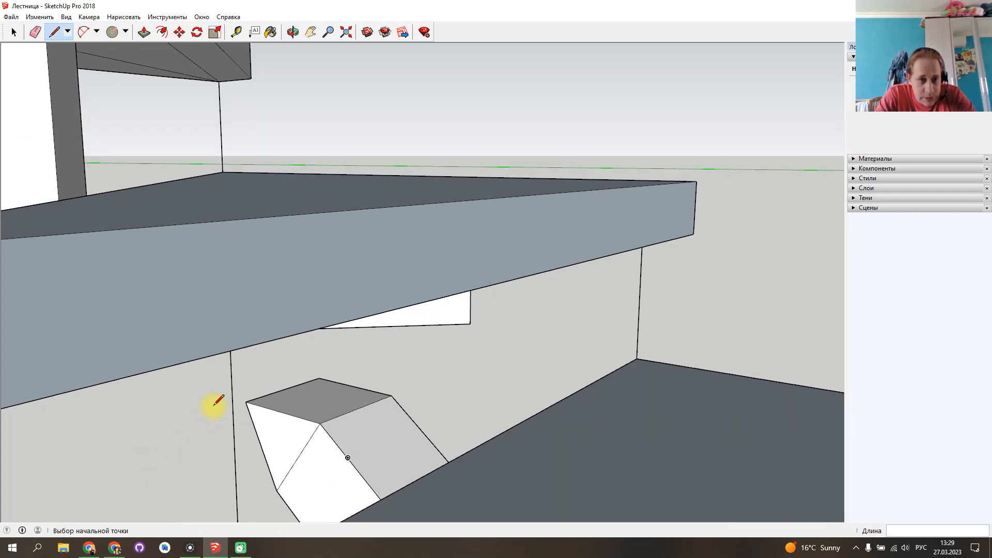
scroll(258, 402, up, 5)
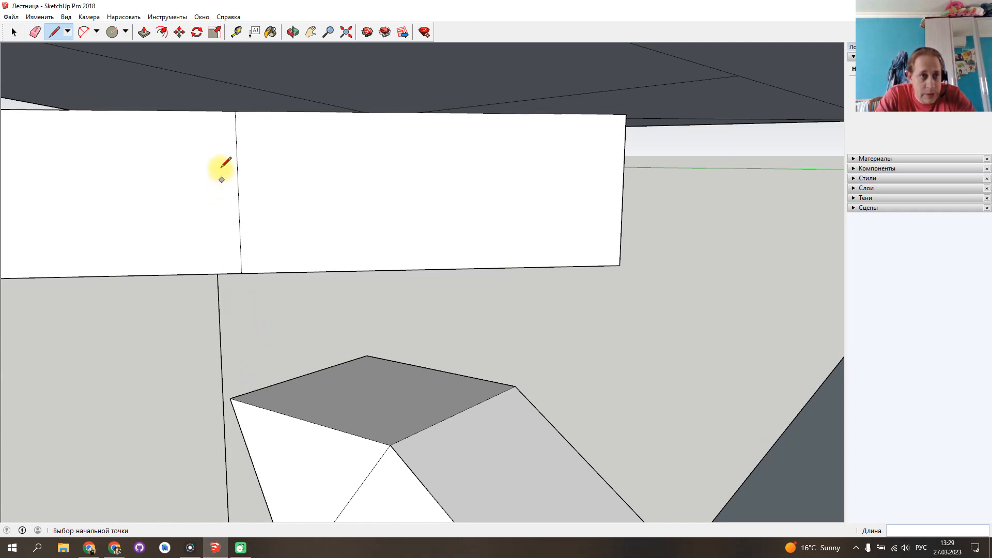
Delete the vertical seam line on the side face of the lower winder support above the flight beam.
click(14, 32)
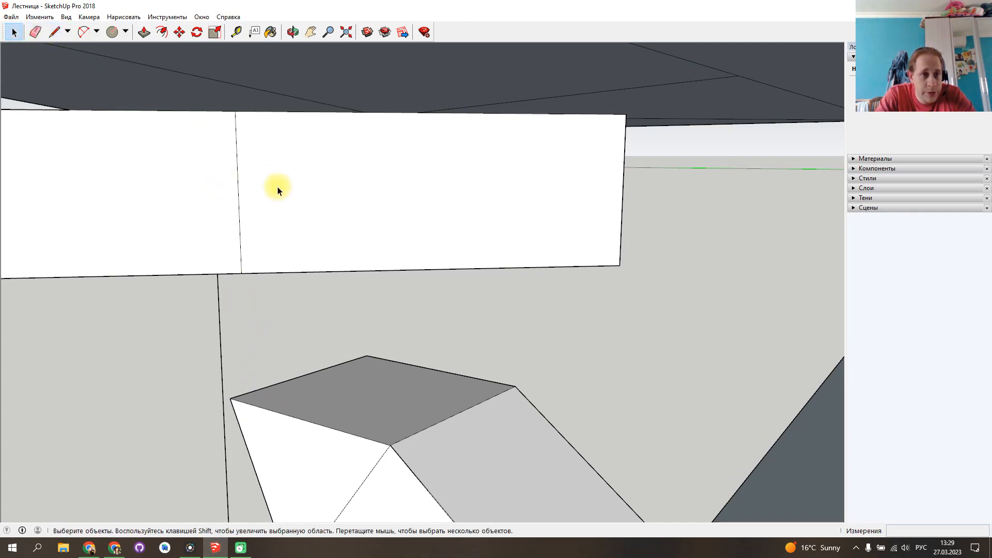
click(238, 184)
key(Delete)
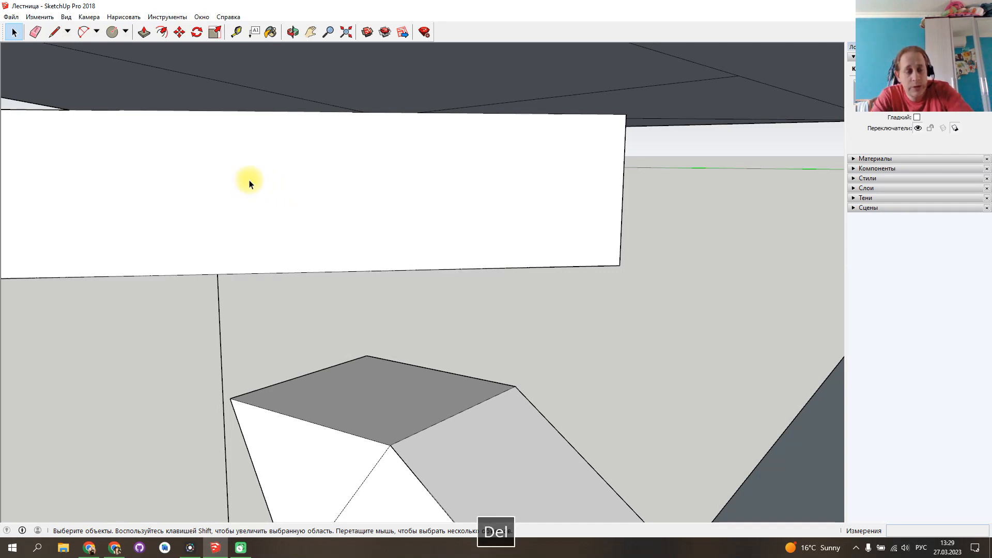
middle_drag(267, 209, 370, 204)
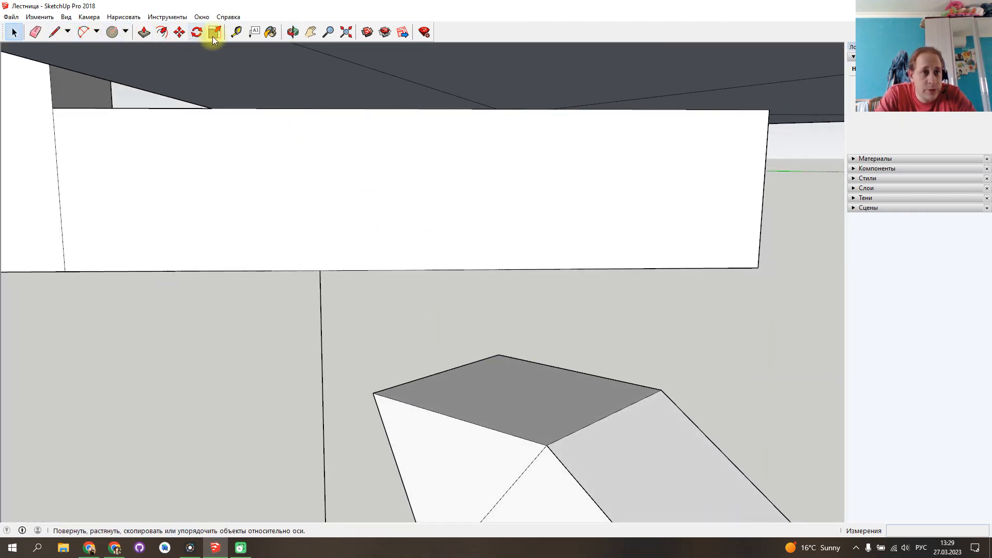
Measure the edges of the lower flight beam's horizontal joint face between its corner points.
click(236, 32)
click(372, 393)
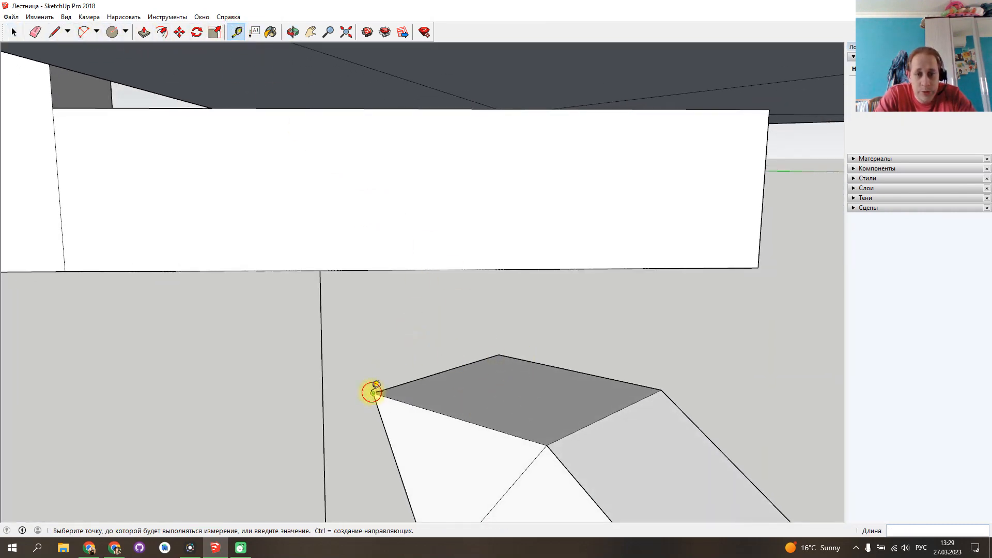
key(Escape)
click(499, 355)
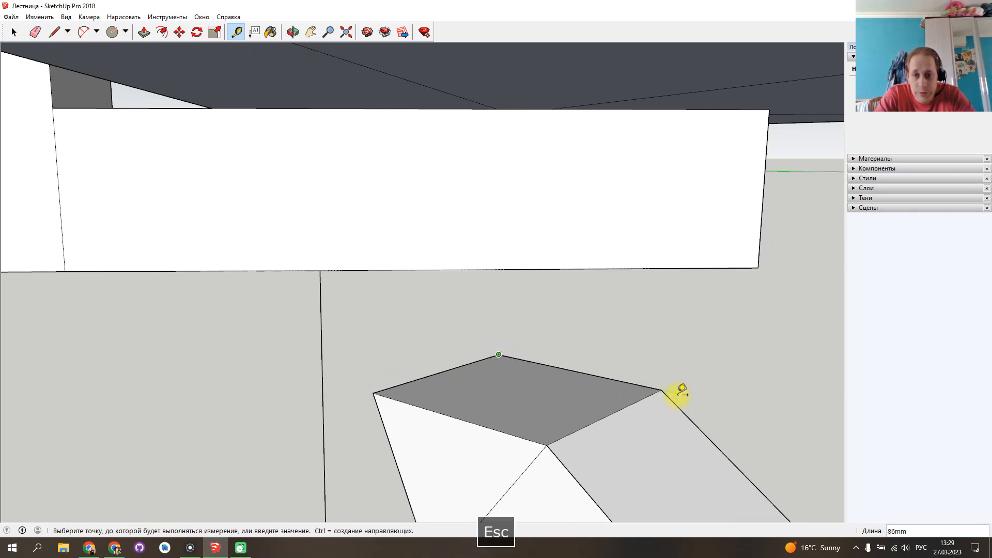
key(Escape)
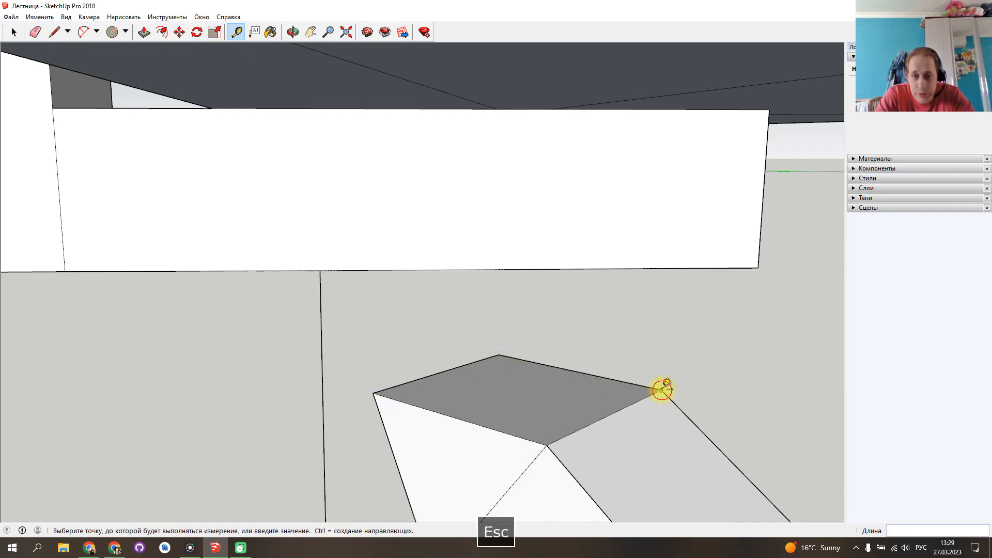
key(Escape)
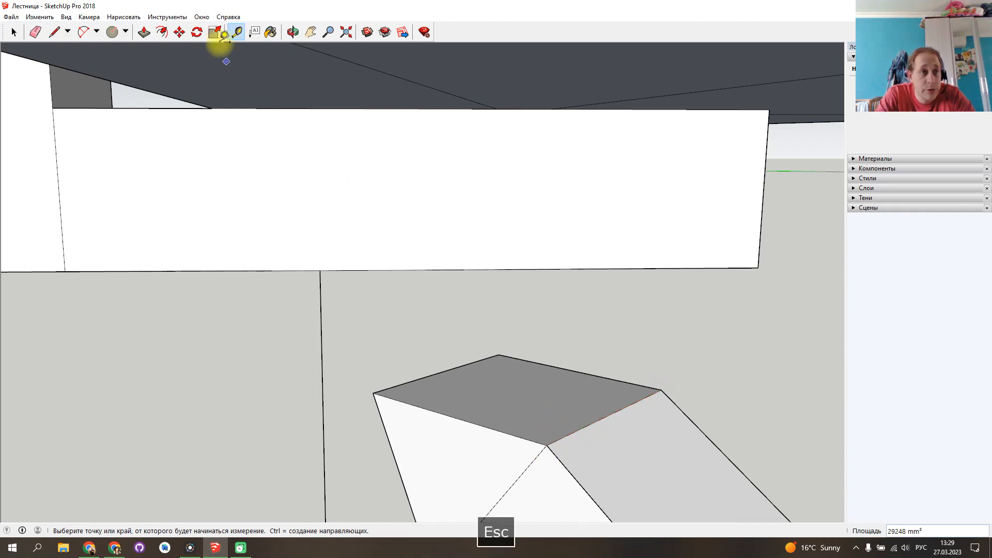
Push/Pull the lower flight beam's joint face up about 114 mm, level with the top edge of the lower winder support.
click(145, 32)
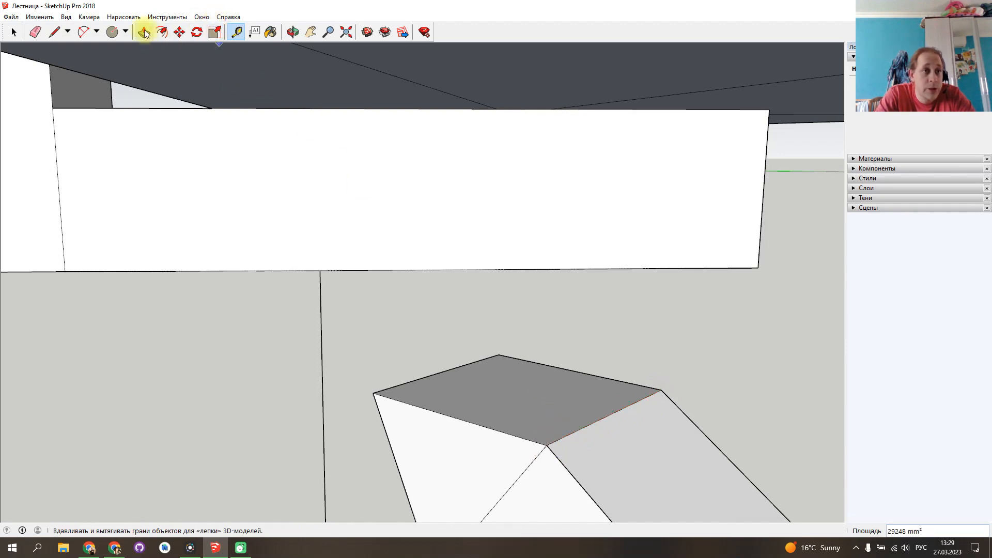
click(520, 412)
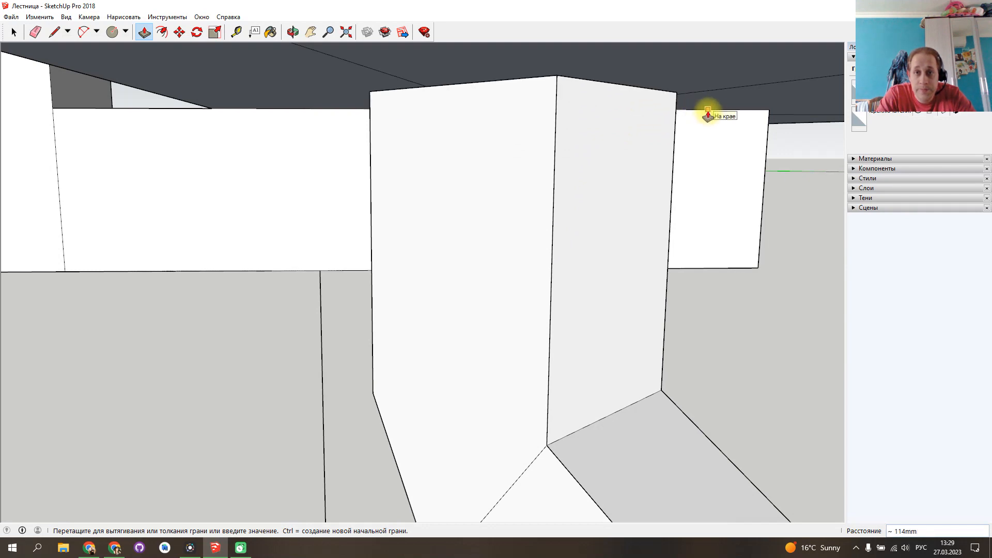
click(707, 113)
Draw a 56 mm line along the raised block's top edge, starting at its corner nearest the lower winder support.
mouse_move(441, 423)
middle_down()
mouse_move(541, 338)
mouse_move(638, 115)
mouse_move(467, 397)
mouse_move(620, 348)
mouse_move(717, 287)
mouse_move(687, 330)
mouse_move(583, 355)
mouse_move(625, 301)
mouse_move(522, 294)
mouse_move(582, 328)
mouse_move(605, 321)
mouse_move(355, 340)
mouse_move(486, 316)
mouse_move(589, 314)
middle_up()
key(p)
mouse_move(439, 370)
middle_down()
mouse_move(631, 339)
mouse_move(530, 336)
mouse_move(587, 332)
mouse_move(560, 288)
mouse_move(609, 279)
mouse_move(567, 238)
mouse_move(476, 315)
mouse_move(503, 283)
mouse_move(492, 259)
mouse_move(443, 217)
mouse_move(516, 259)
mouse_move(387, 217)
mouse_move(390, 239)
mouse_move(379, 241)
mouse_move(424, 230)
mouse_move(443, 245)
mouse_move(447, 230)
mouse_move(453, 261)
mouse_move(465, 244)
mouse_move(470, 281)
mouse_move(461, 243)
middle_up()
scroll(450, 239, up, 5)
click(54, 32)
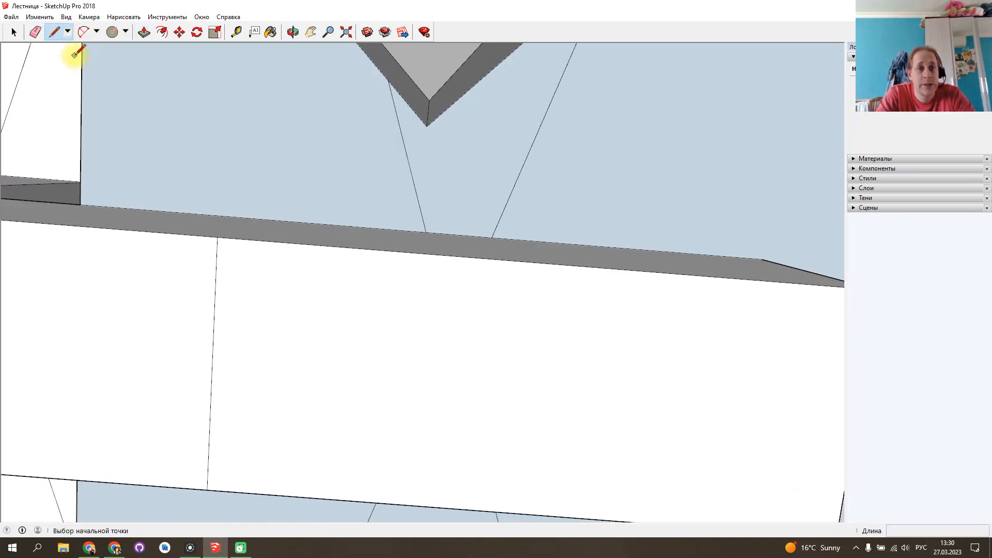
mouse_move(525, 89)
middle_down()
mouse_move(501, 133)
mouse_move(514, 177)
mouse_move(532, 119)
mouse_move(516, 55)
mouse_move(492, 149)
mouse_move(513, 54)
middle_up()
mouse_move(495, 88)
shift+middle_down()
mouse_move(477, 243)
mouse_move(489, 219)
mouse_move(481, 194)
mouse_move(476, 202)
shift+middle_up()
click(415, 257)
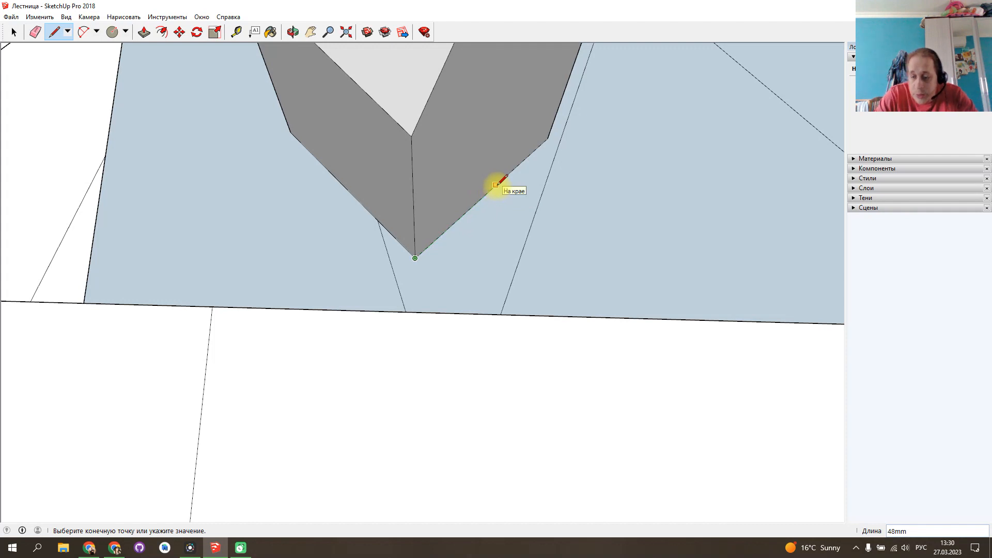
text(56)
key(Return)
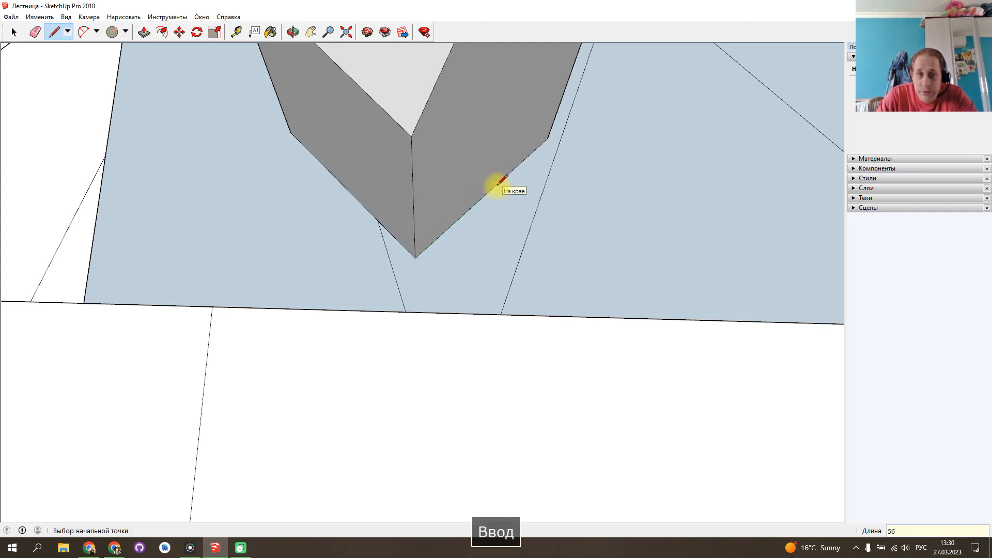
Draw a line from the same corner along the block's other top edge, and join both line endpoints with an approximately 79 mm diagonal.
click(415, 257)
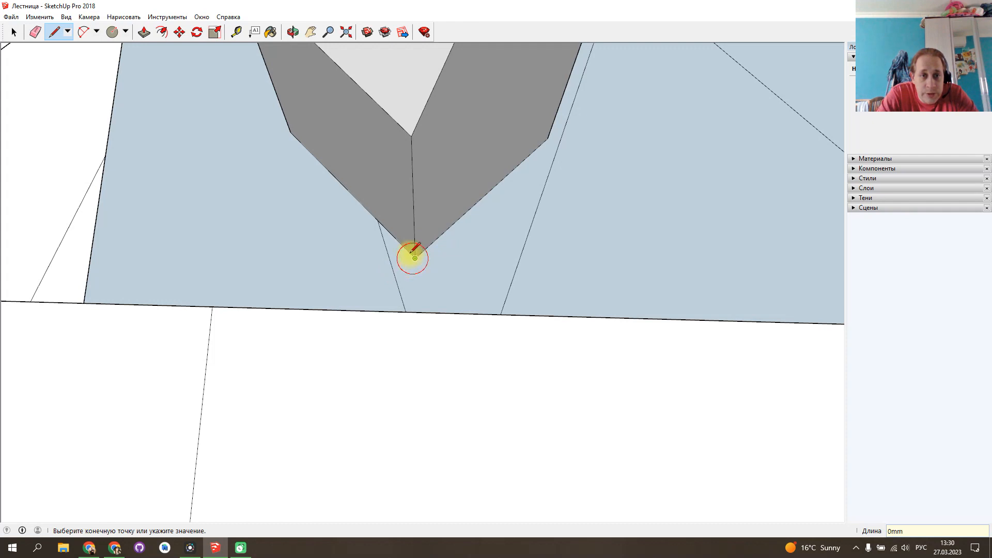
click(329, 168)
click(327, 168)
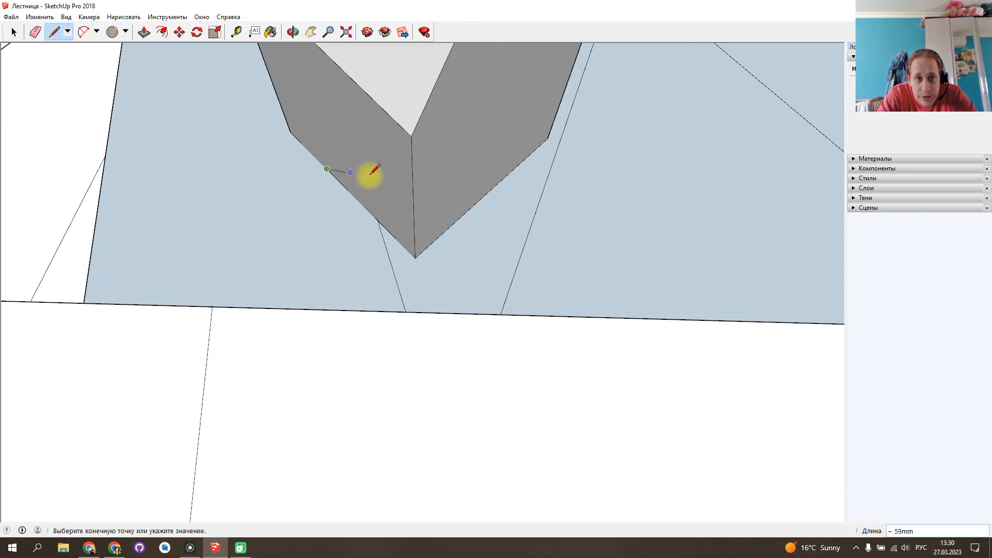
click(509, 174)
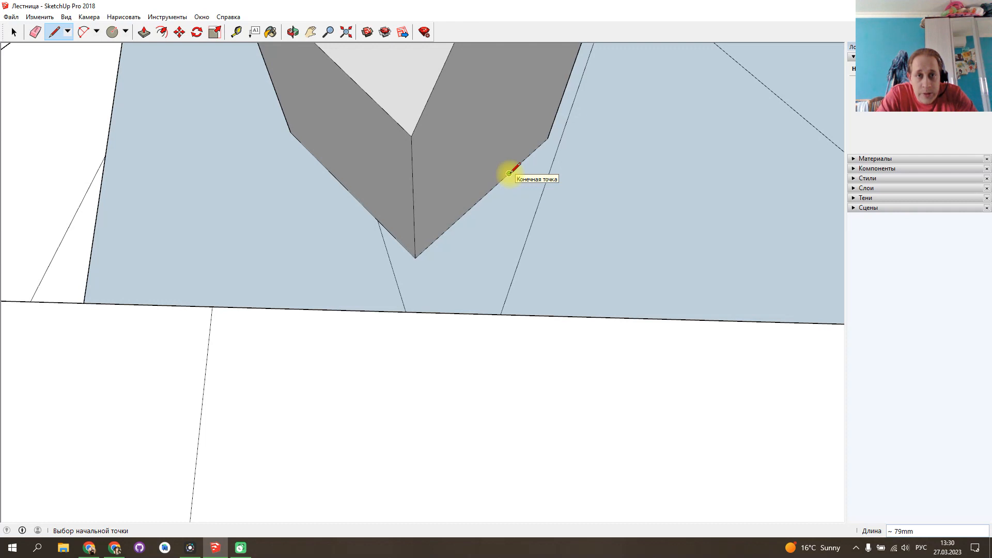
Draw two connector lines, about 82 mm and 81 mm long, from the marked points on the block to the winder support's top edge.
middle_drag(509, 173, 502, 272)
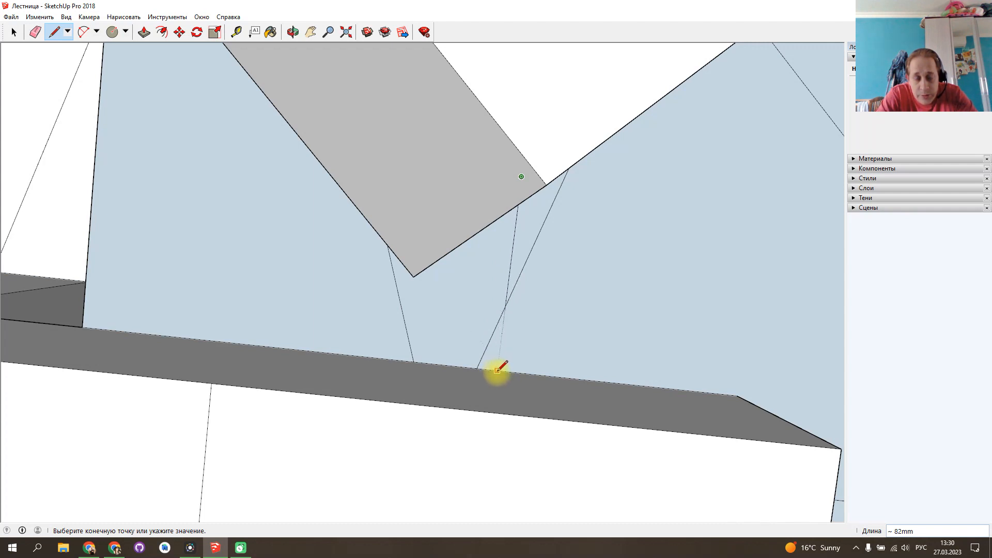
middle_drag(499, 368, 465, 354)
click(510, 368)
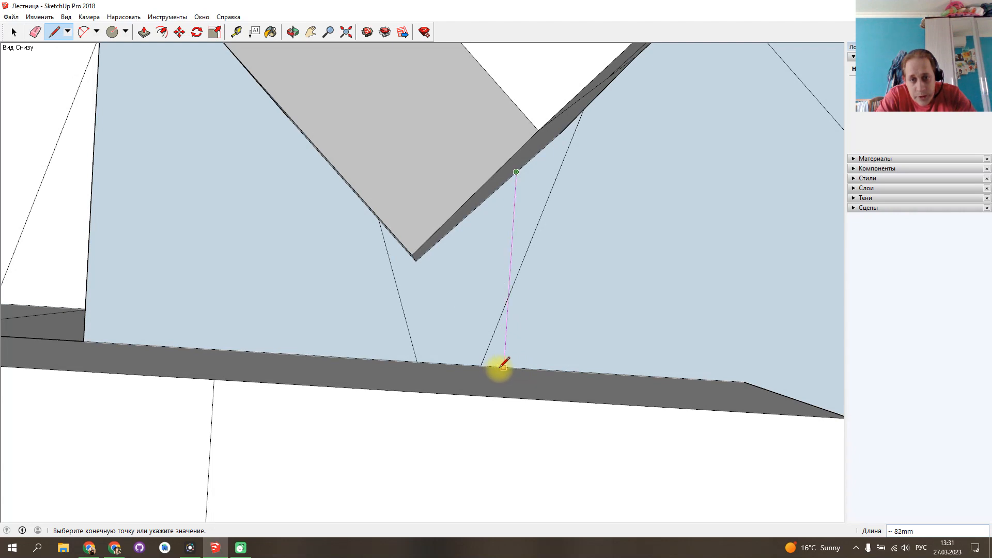
click(502, 366)
middle_drag(442, 350, 517, 267)
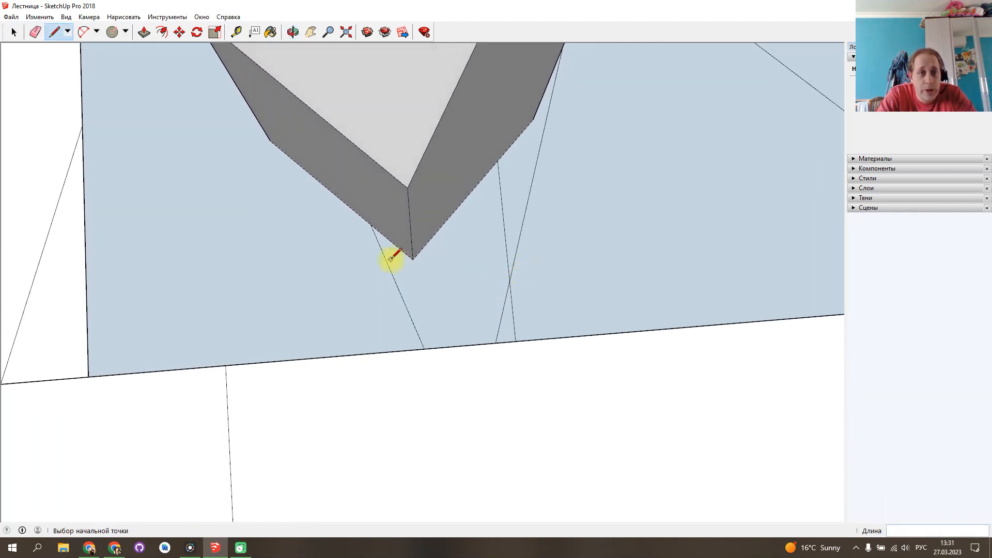
click(313, 175)
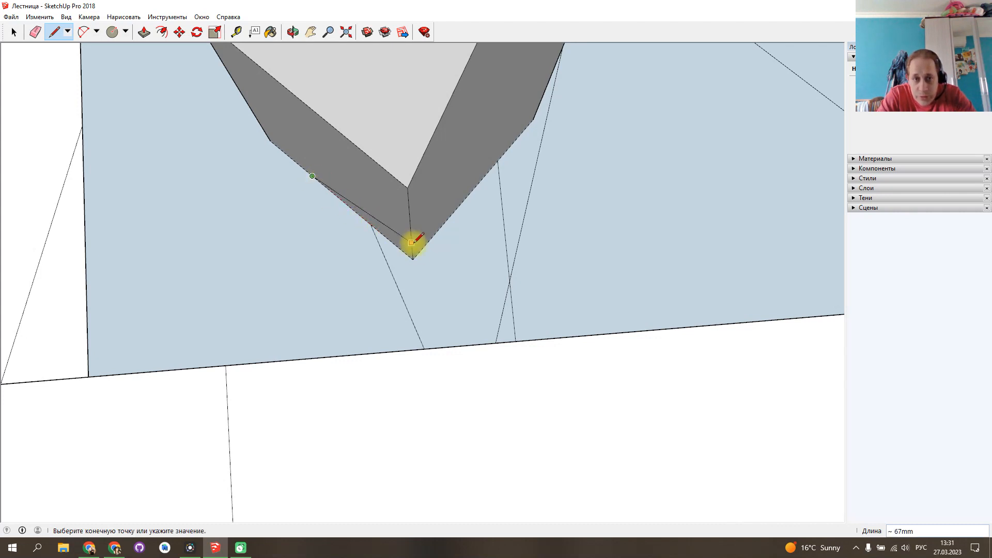
middle_drag(325, 291, 336, 341)
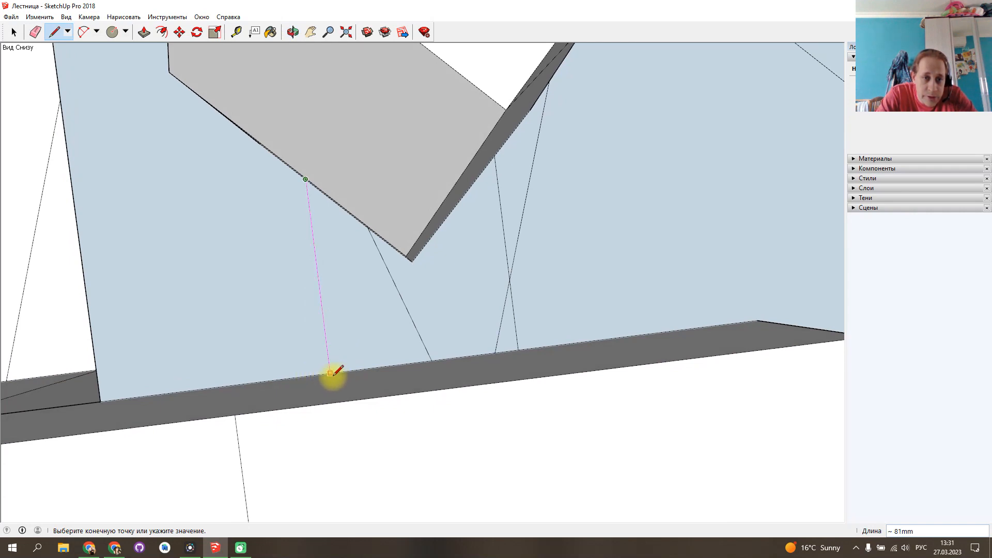
click(331, 373)
Draw two lines across the winder support's side face, from the connector lines' ends to its lower edge, making the second 80 mm long.
mouse_move(338, 368)
middle_down()
mouse_move(359, 381)
mouse_move(337, 381)
middle_up()
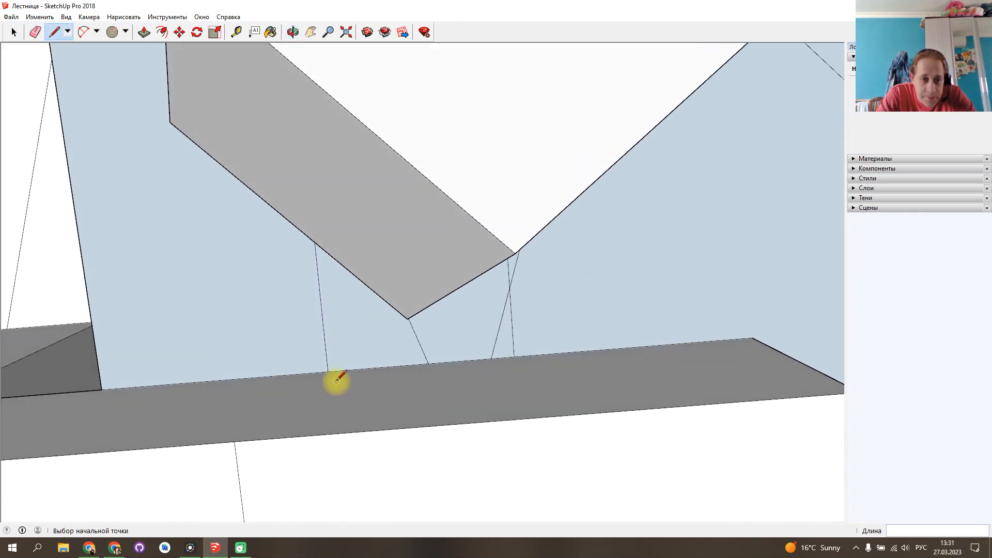
click(328, 371)
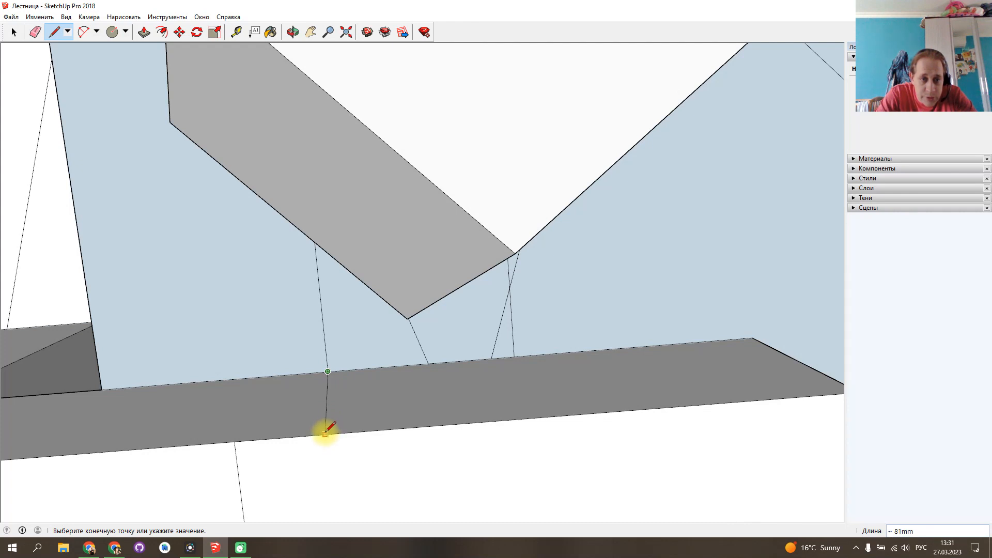
middle_drag(337, 412, 333, 465)
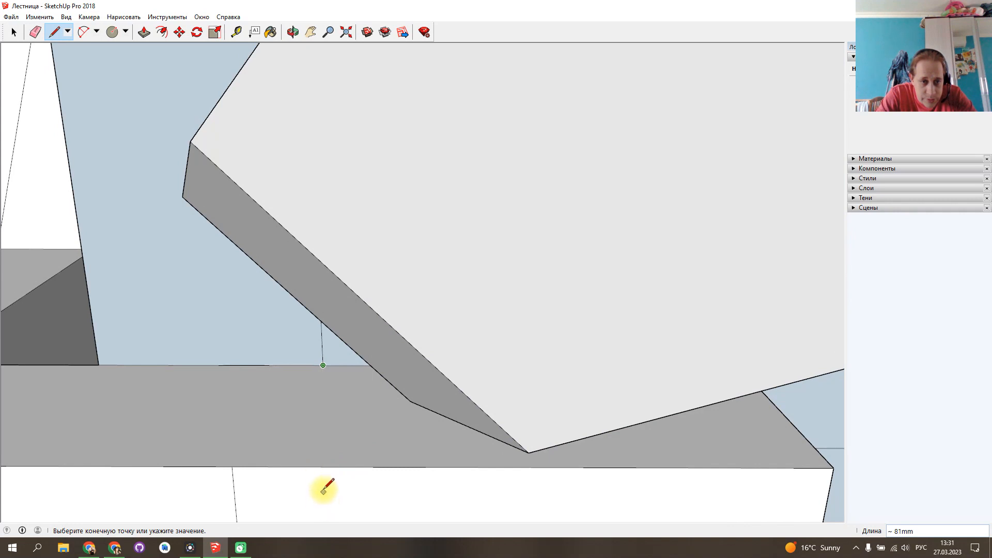
click(294, 462)
middle_drag(326, 449, 401, 405)
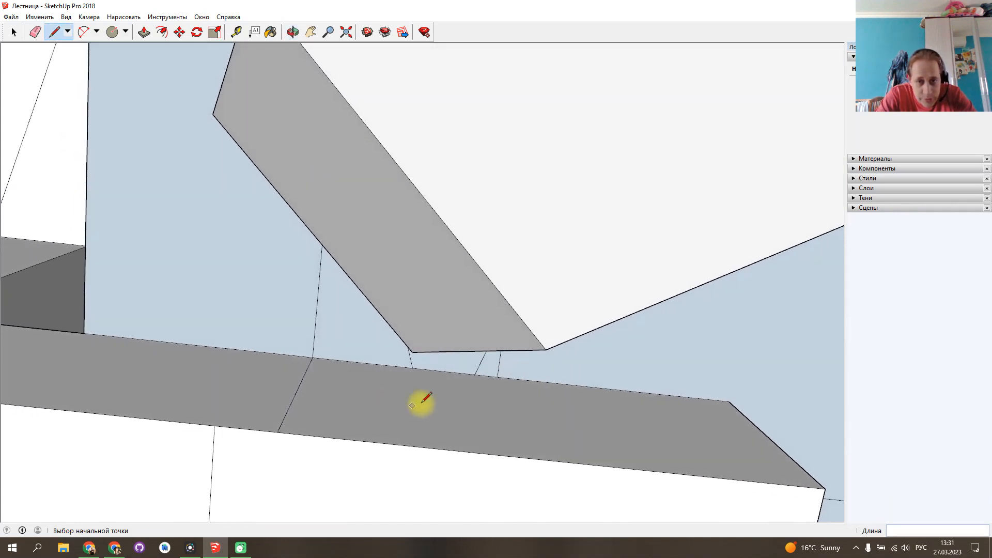
click(497, 377)
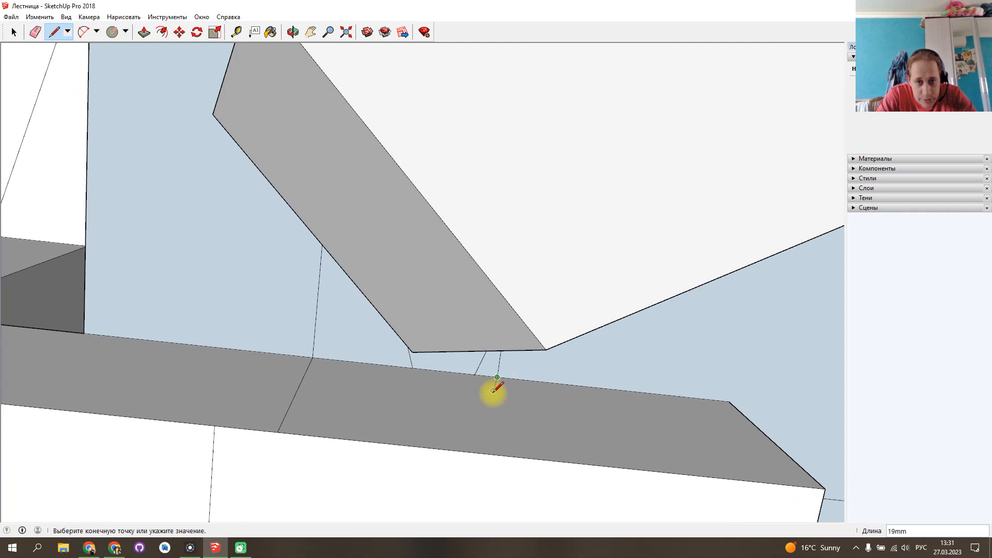
click(521, 457)
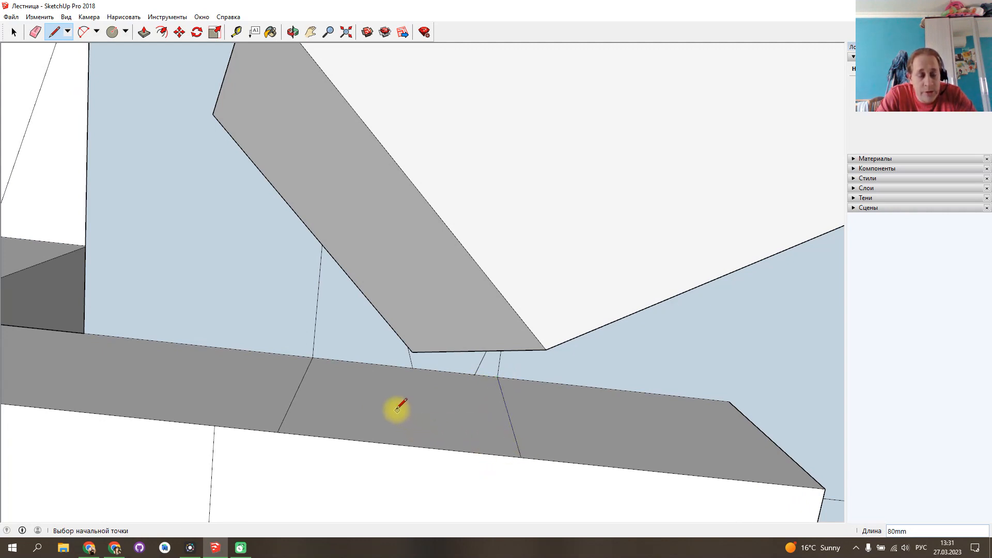
Draw an 80 mm vertical line down the block's side face from the first connector line's end.
key(o)
mouse_move(392, 399)
mouse_down()
mouse_move(410, 317)
mouse_move(339, 262)
mouse_move(130, 254)
mouse_up()
key(l)
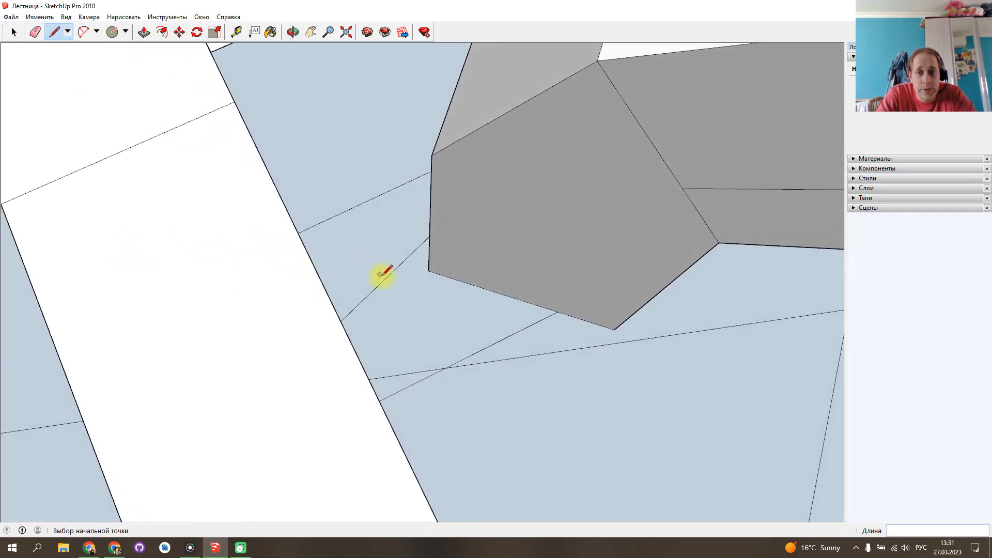
click(558, 312)
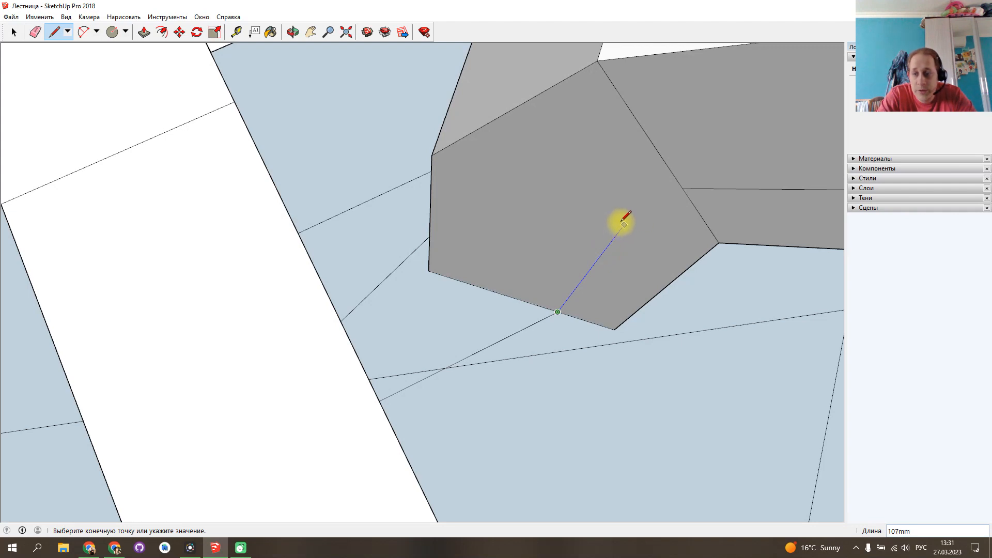
text(80)
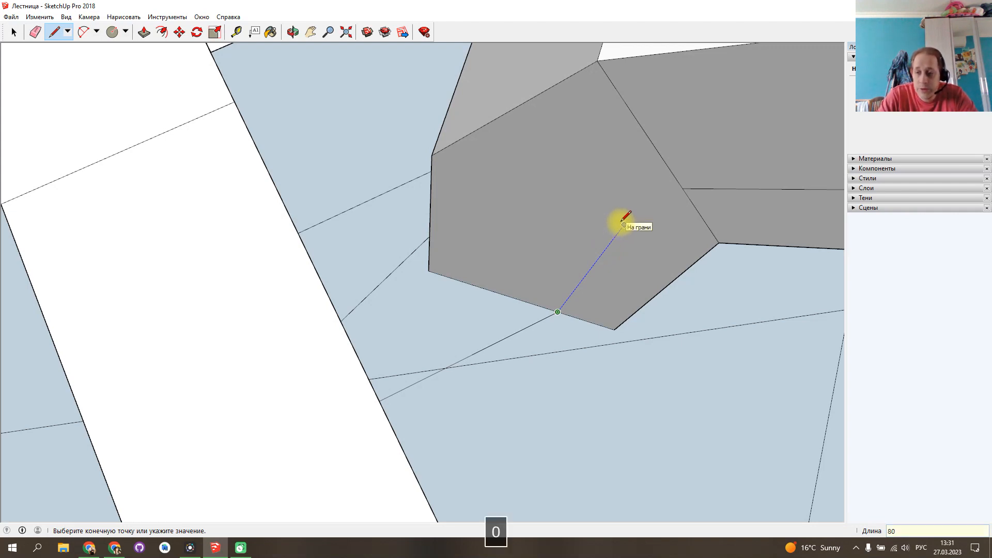
key(Return)
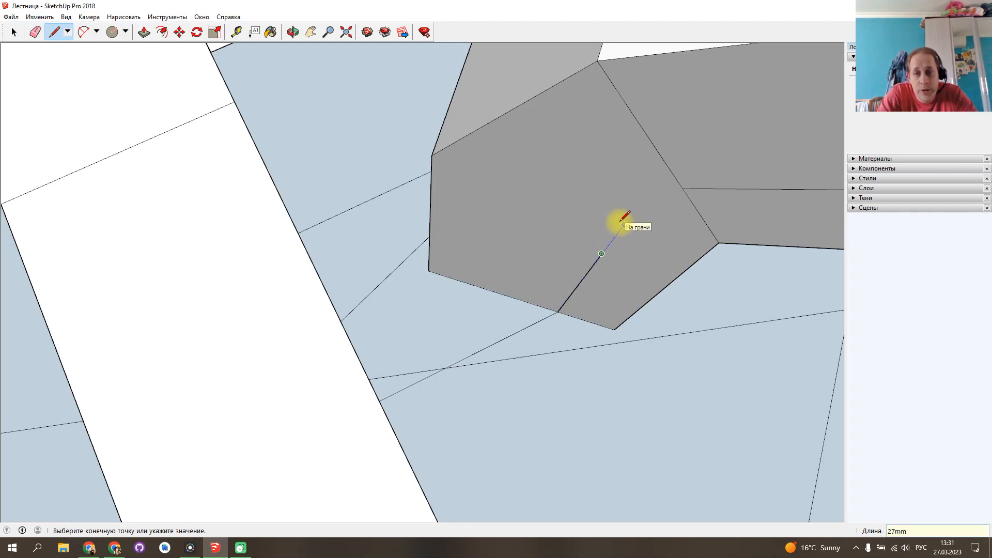
key(Escape)
right_click(431, 223)
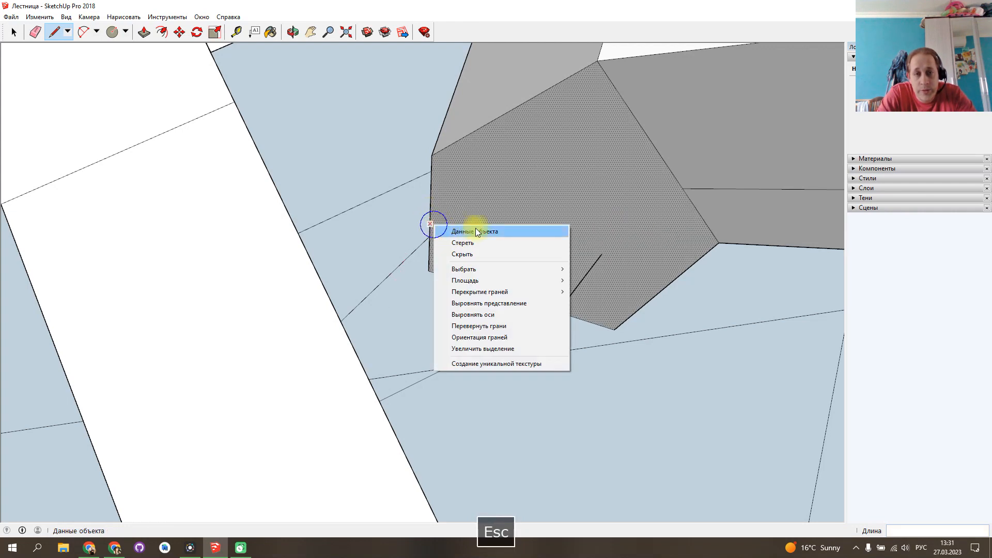
click(372, 171)
right_click(373, 171)
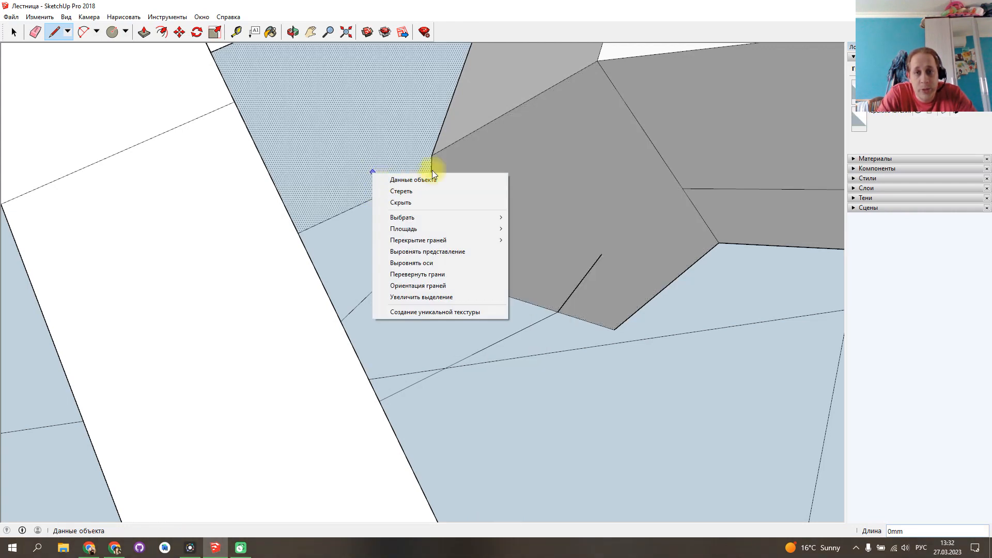
click(354, 164)
mouse_move(354, 165)
middle_down()
mouse_move(554, 168)
mouse_move(660, 137)
middle_up()
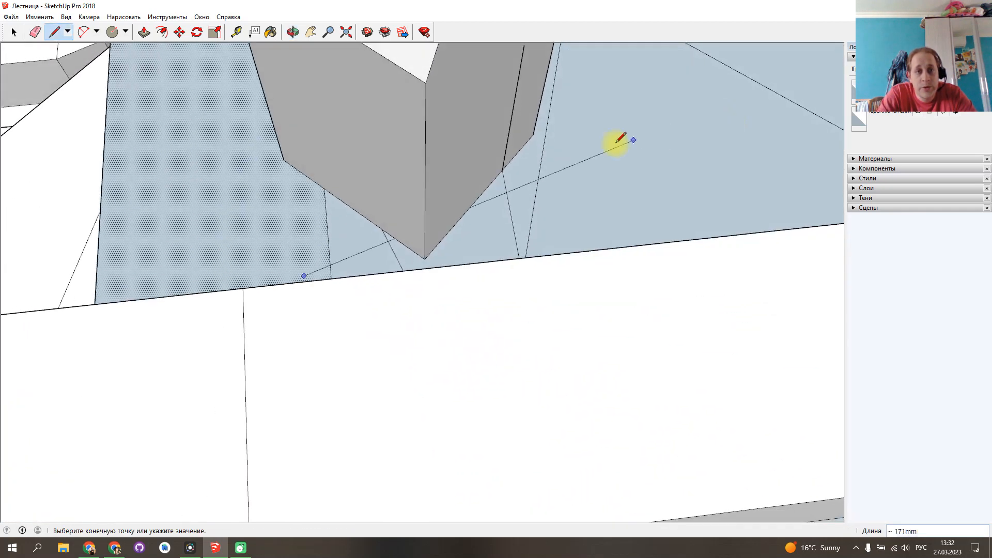
key(Escape)
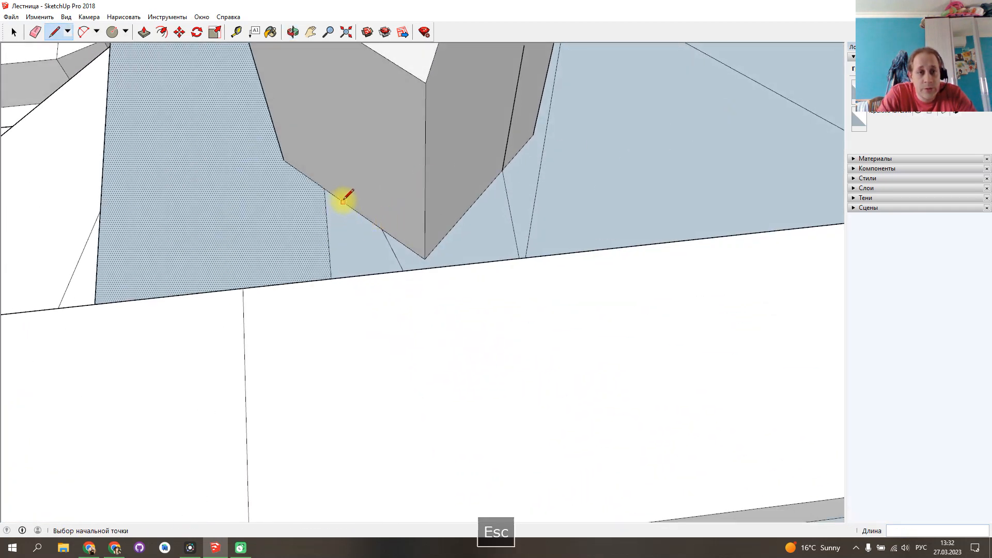
Draw an 80 mm vertical line down the block's other side face from the second connector line's end.
click(324, 189)
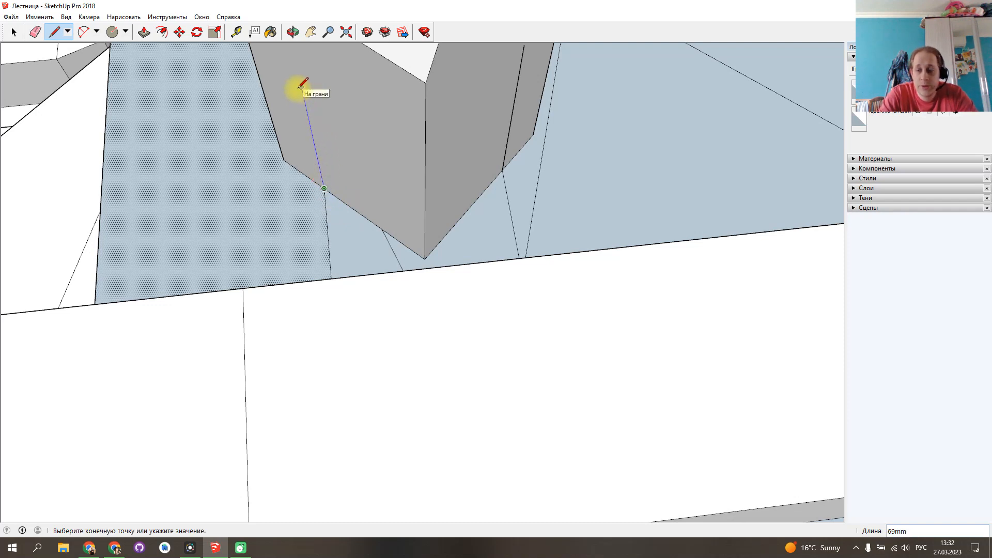
text(80)
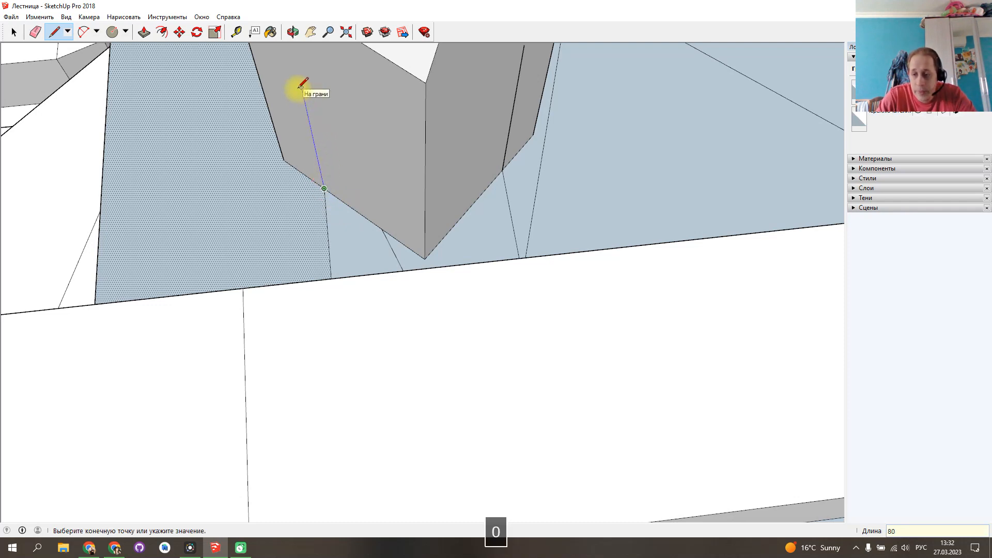
key(Return)
shift+middle_drag(298, 87, 326, 185)
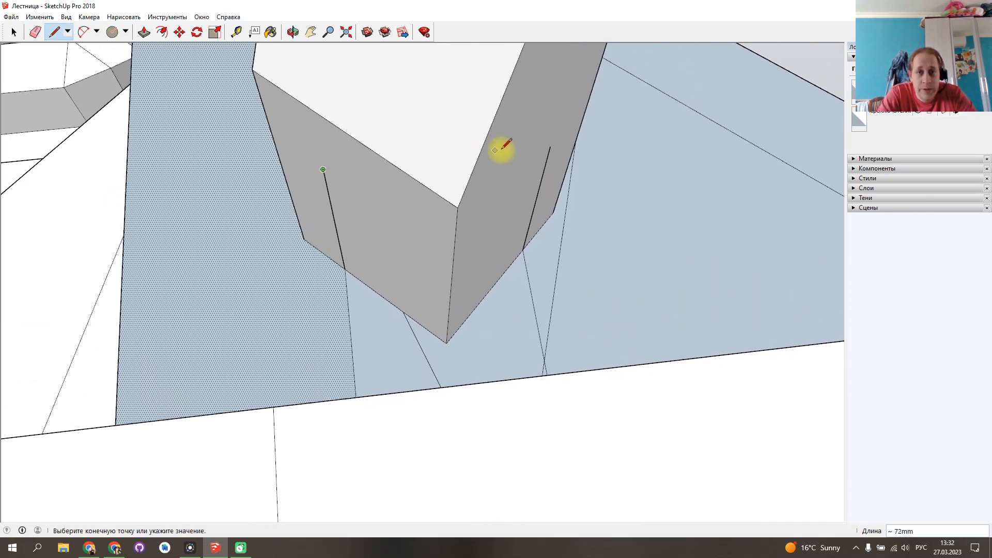
click(35, 32)
click(13, 33)
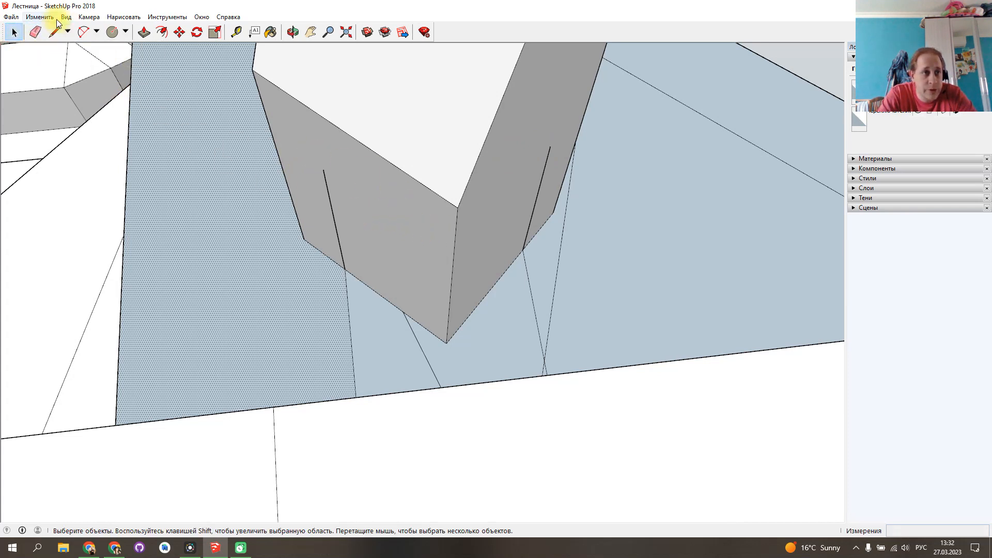
Close the block's cut with a vertical face between the two 80 mm side lines and delete the projecting corner faces.
click(54, 32)
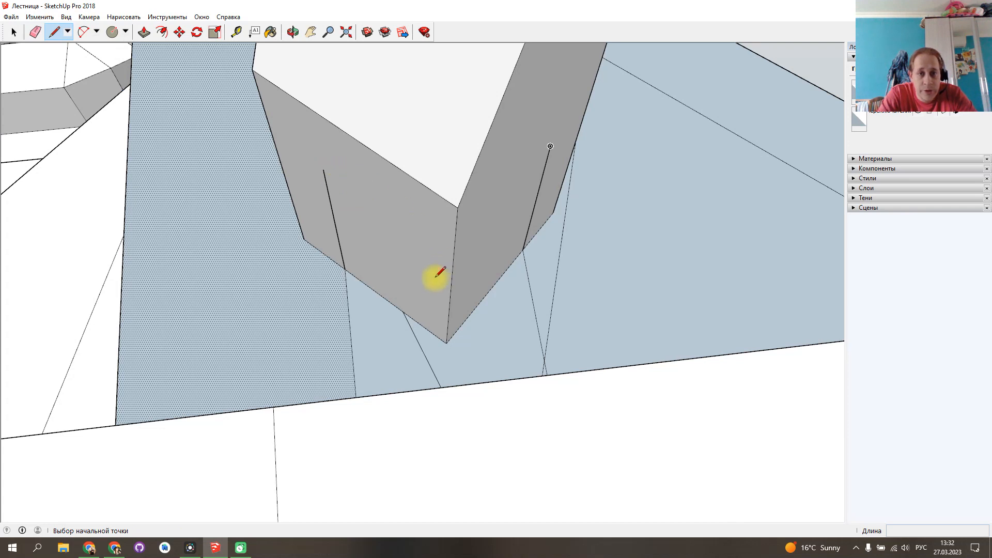
click(453, 282)
key(Delete)
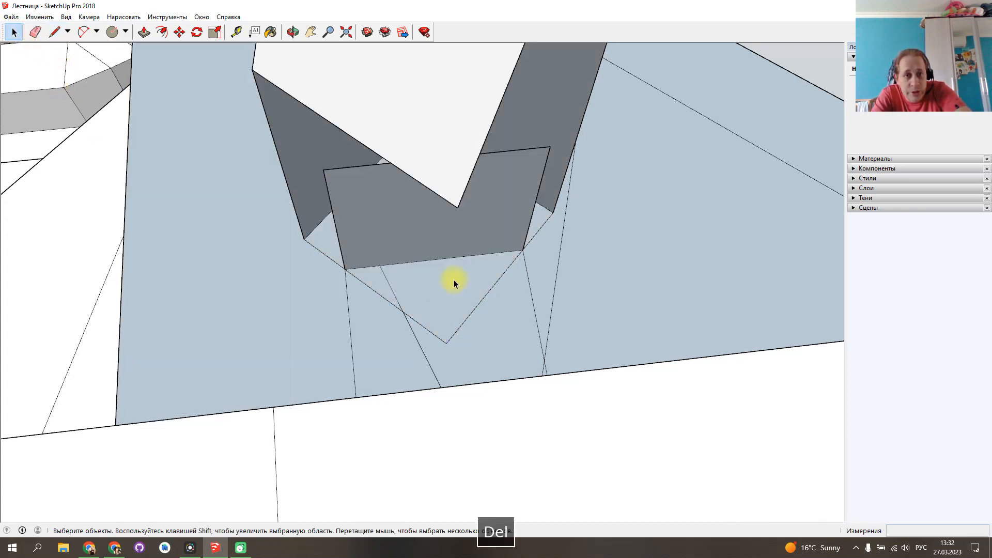
Draw a line from each upper corner of the cut face to the block's nearest vertical edge, making the second 24 mm, to restore the lower side faces.
middle_drag(377, 275, 163, 167)
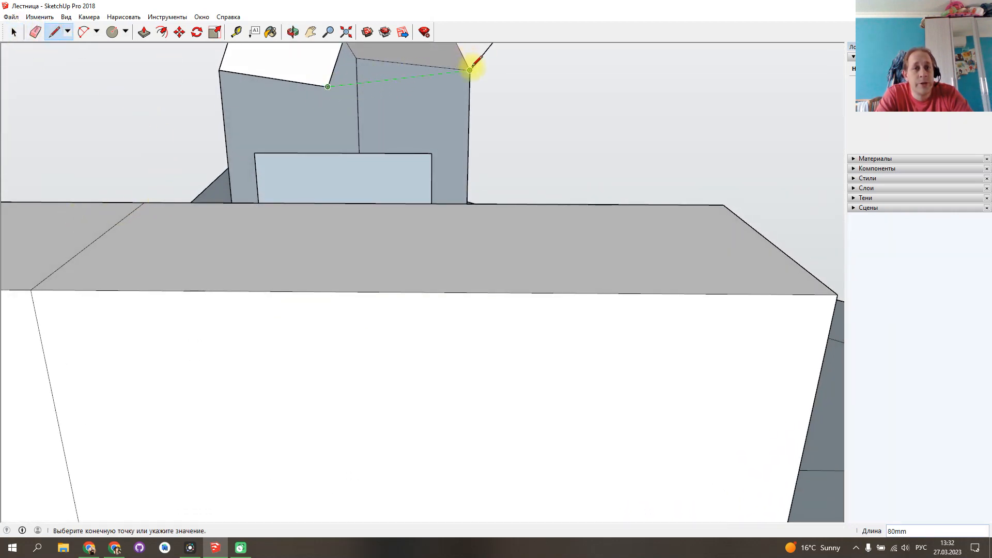
middle_drag(398, 120, 671, 157)
mouse_move(512, 203)
middle_down()
mouse_move(539, 199)
mouse_move(587, 150)
mouse_move(582, 127)
mouse_move(564, 170)
middle_up()
key(l)
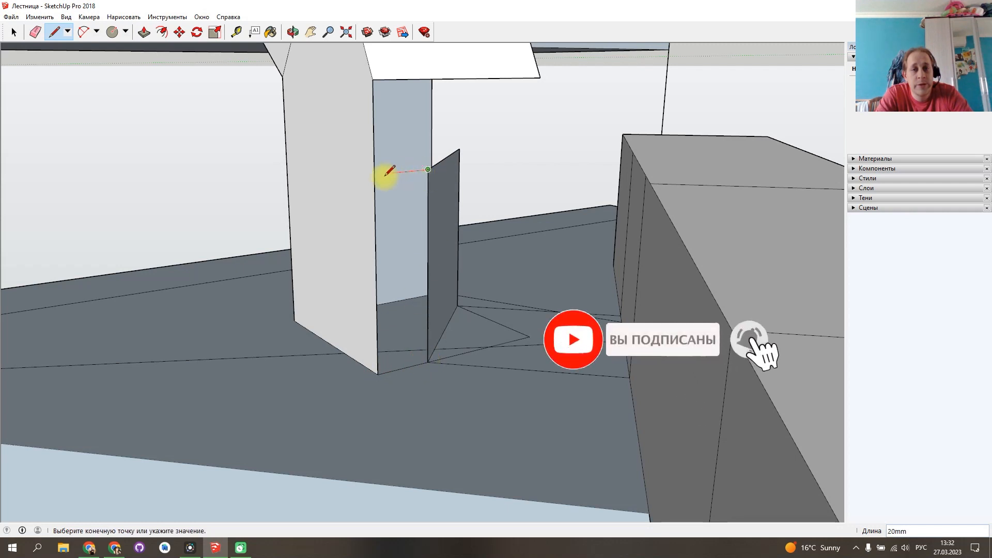
middle_drag(399, 179, 427, 195)
click(419, 192)
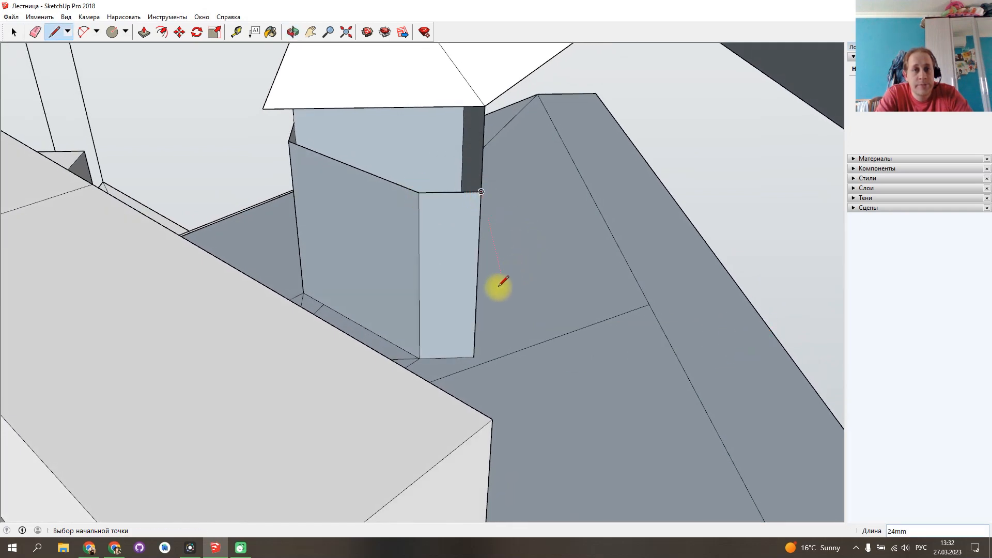
middle_drag(437, 296, 811, 292)
mouse_move(398, 248)
middle_down()
mouse_move(642, 277)
mouse_move(428, 285)
mouse_move(436, 295)
mouse_move(565, 269)
mouse_move(505, 164)
mouse_move(481, 148)
mouse_move(496, 200)
mouse_move(453, 265)
mouse_move(328, 293)
mouse_move(499, 262)
mouse_move(492, 332)
mouse_move(527, 320)
mouse_move(512, 334)
mouse_move(525, 355)
mouse_move(518, 364)
middle_up()
key(l)
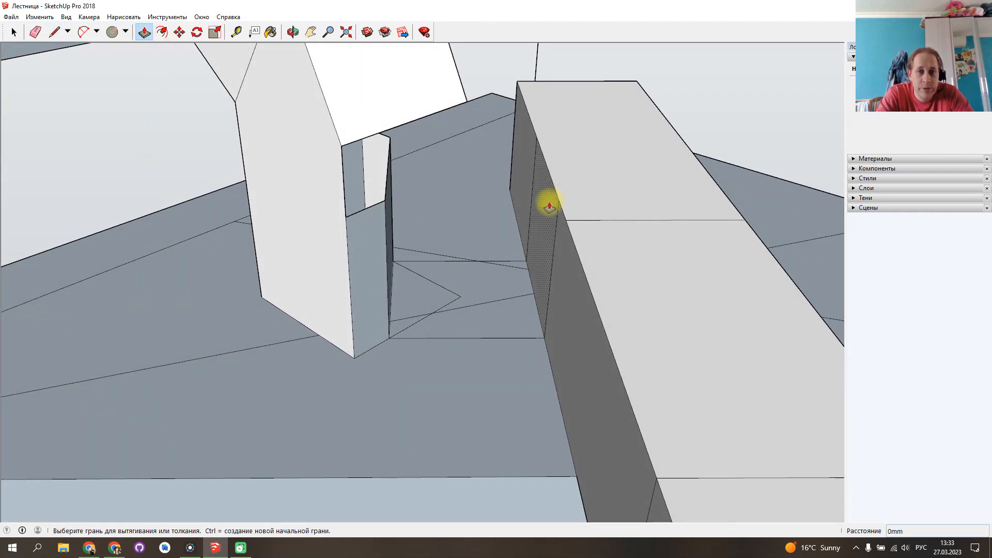
Push/Pull the square outline on the winder support's side about 81 mm to the block's cut face, keeping the starting face.
key(ctrl)
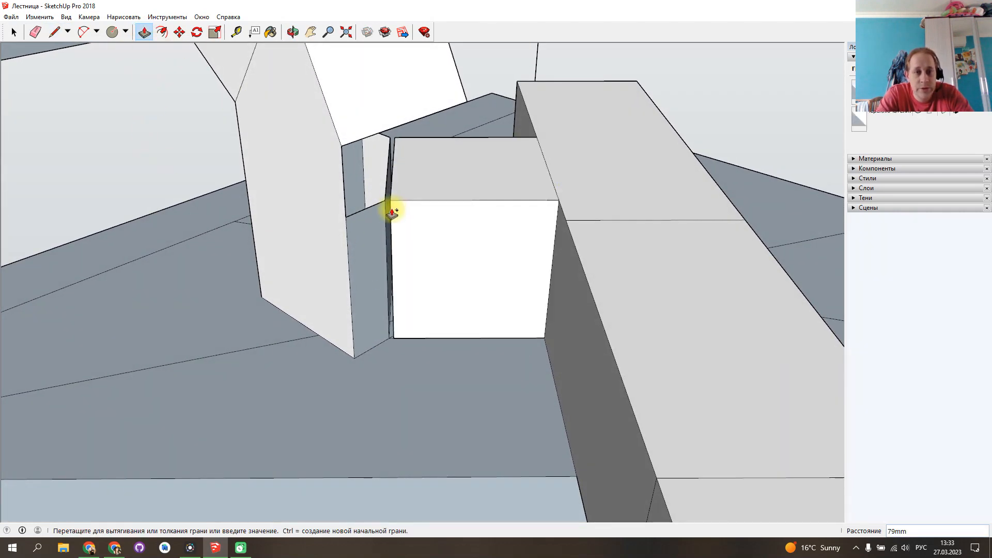
key(Escape)
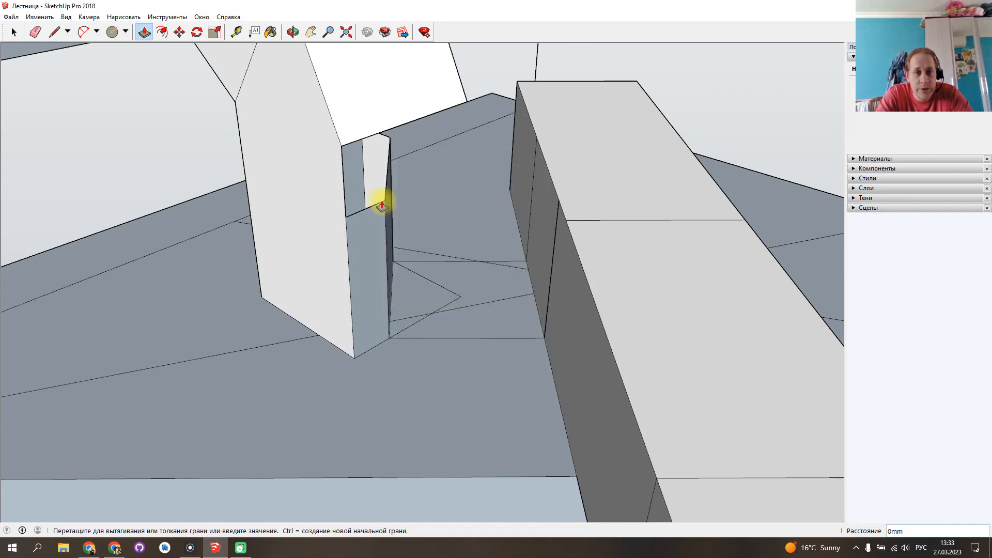
key(ctrl)
click(382, 205)
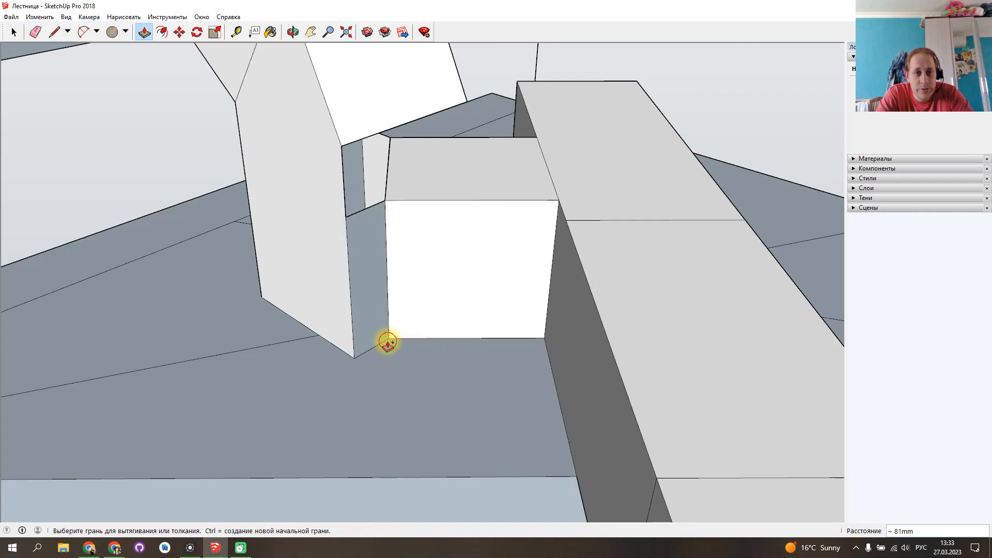
Draw lines on the connector's top and a vertical line about 34 mm long up to the block's corner, closing the open faces.
middle_drag(483, 290, 261, 355)
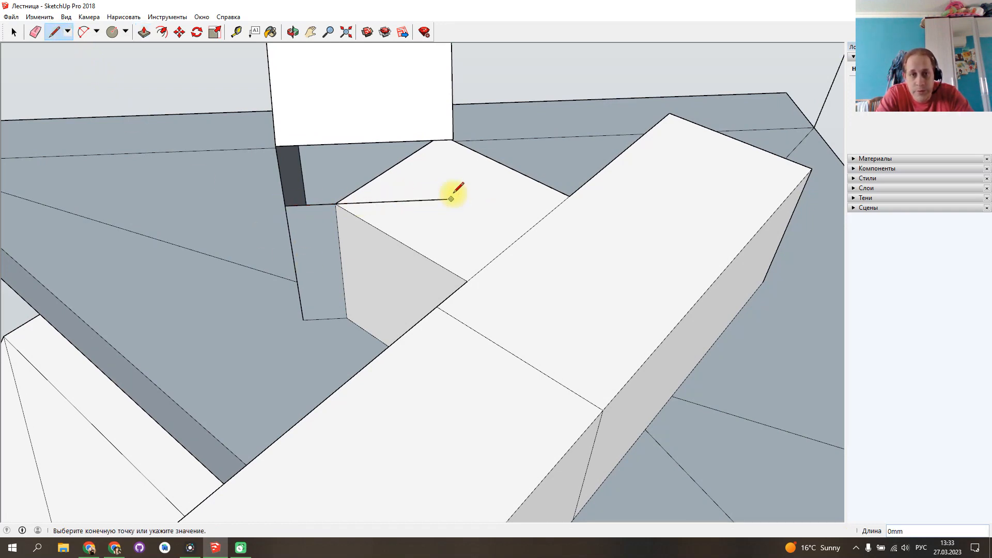
middle_drag(439, 195, 302, 195)
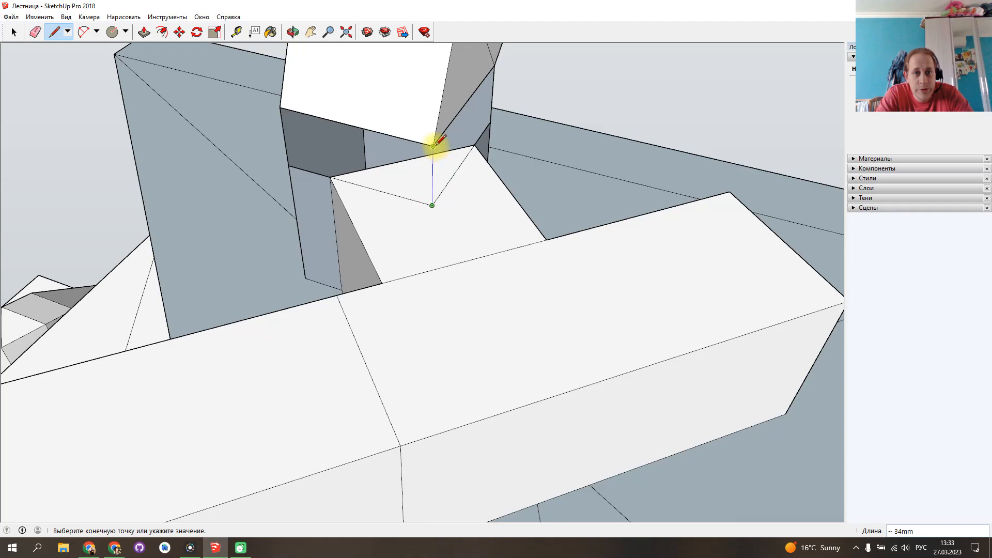
mouse_move(488, 170)
middle_down()
mouse_move(522, 215)
mouse_move(224, 145)
mouse_move(571, 310)
mouse_move(399, 220)
mouse_move(348, 157)
mouse_move(482, 347)
middle_up()
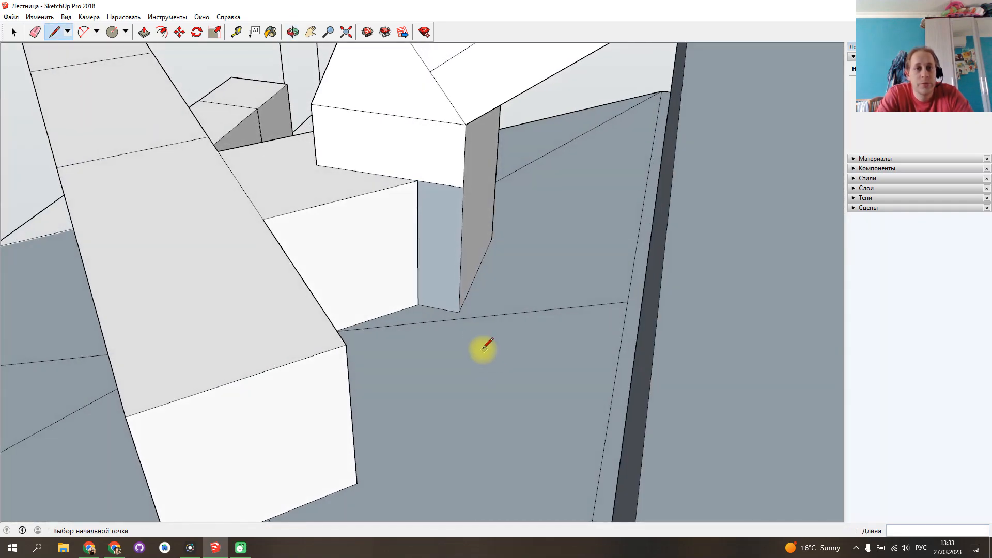
Inspect the whole staircase and its supporting frame from several sides.
scroll(482, 344, down, 2)
scroll(483, 335, down, 2)
mouse_move(474, 183)
middle_down()
mouse_move(461, 407)
mouse_move(525, 261)
mouse_move(481, 390)
mouse_move(571, 315)
mouse_move(343, 405)
mouse_move(612, 255)
mouse_move(500, 408)
mouse_move(471, 270)
mouse_move(558, 410)
mouse_move(677, 398)
mouse_move(436, 284)
mouse_move(186, 277)
middle_up()
mouse_move(538, 373)
middle_down()
mouse_move(470, 337)
mouse_move(408, 323)
mouse_move(436, 335)
middle_up()
scroll(435, 336, down, 5)
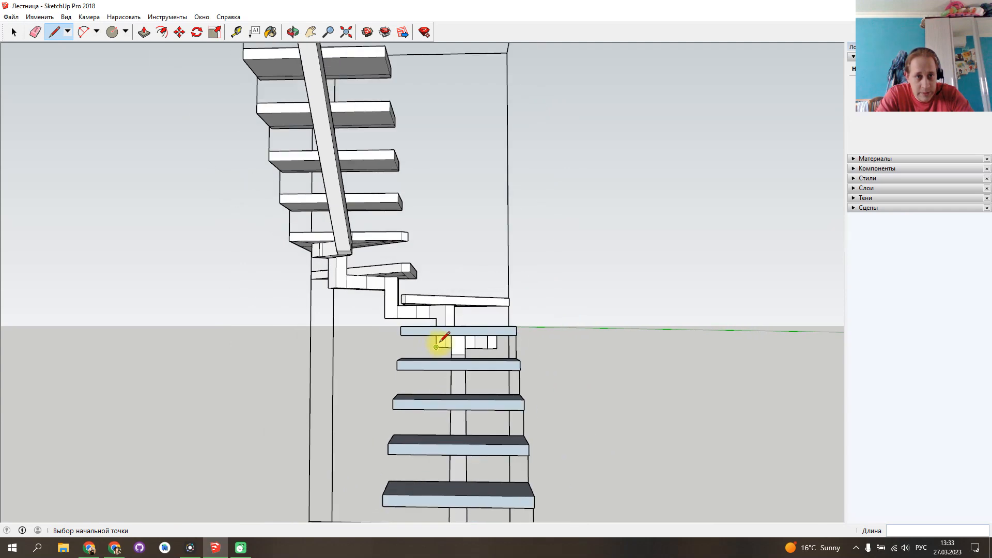
middle_drag(436, 281, 591, 360)
middle_drag(401, 360, 555, 306)
middle_drag(619, 262, 342, 237)
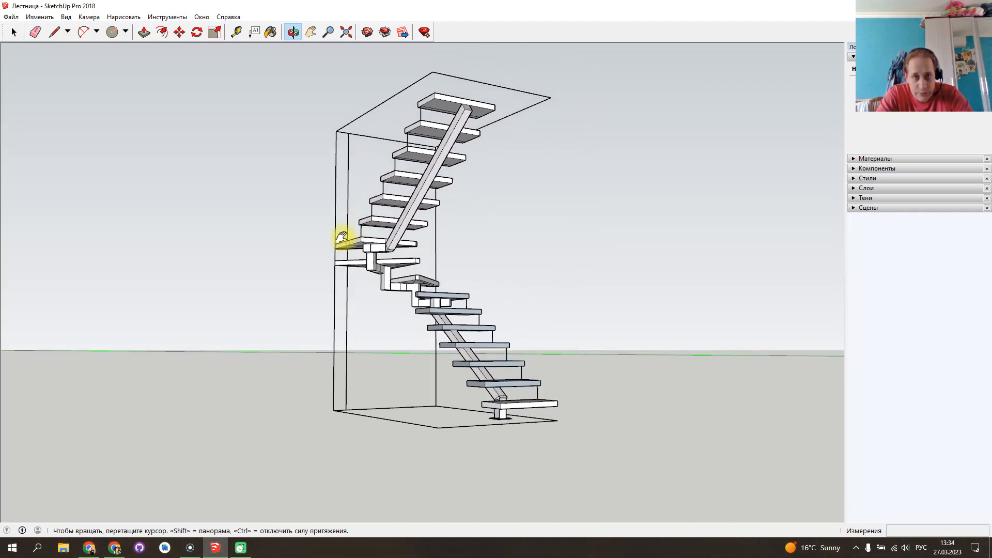
drag(311, 263, 296, 296)
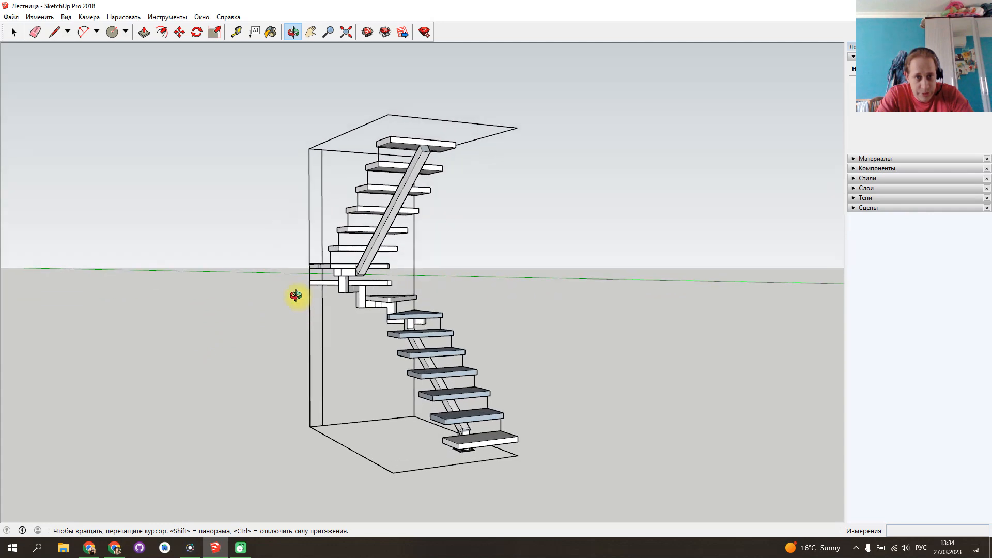
Push the protruding end of the uppermost winder support in by 19 mm, flush with the post beneath it.
scroll(324, 279, up, 5)
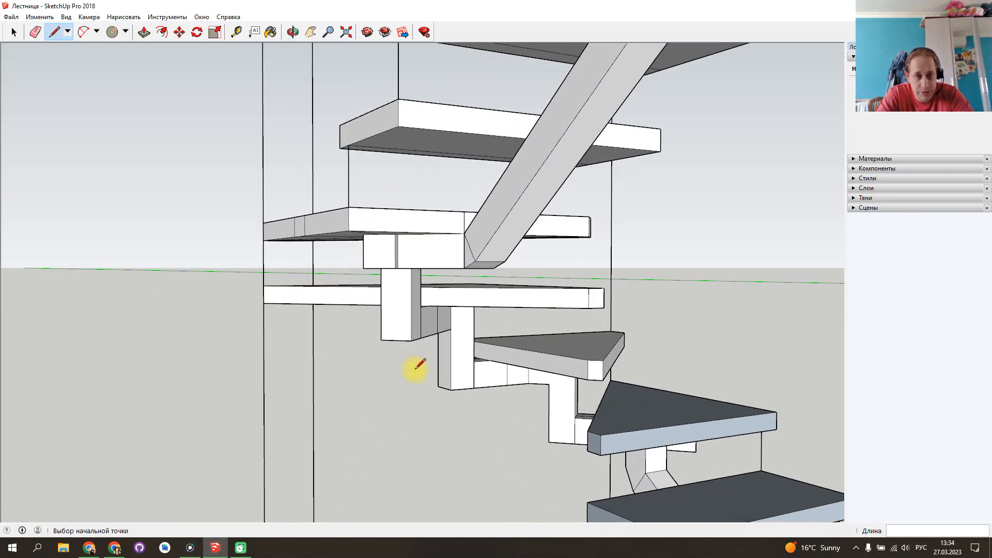
scroll(416, 367, up, 2)
middle_drag(414, 370, 379, 268)
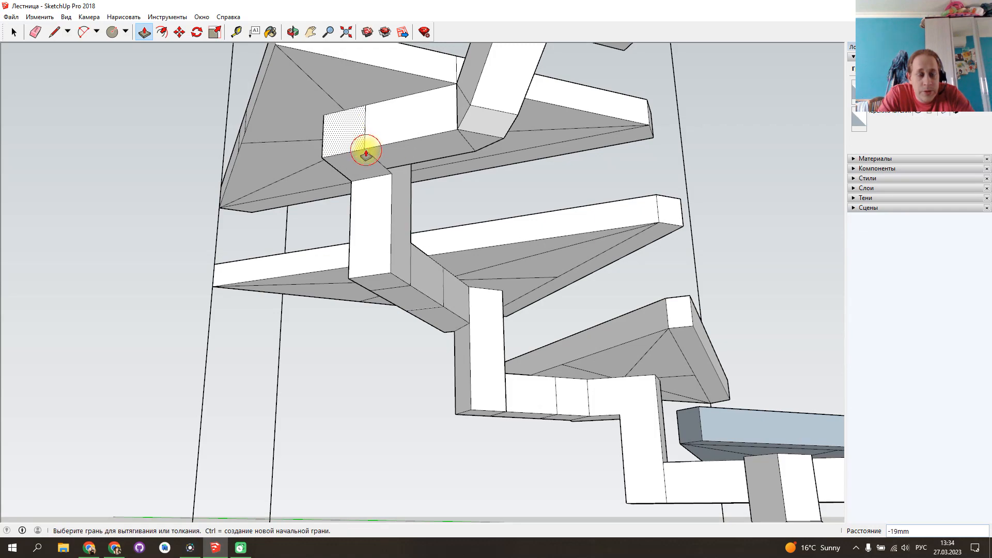
Shorten the free end of the lower winder support by about 101 mm, flush with the side of the new connector.
middle_drag(533, 312, 418, 124)
middle_drag(654, 337, 143, 257)
mouse_move(238, 258)
middle_down()
mouse_move(261, 362)
mouse_move(348, 321)
mouse_move(285, 367)
mouse_move(358, 214)
mouse_move(412, 361)
mouse_move(445, 346)
mouse_move(460, 272)
mouse_move(443, 222)
mouse_move(406, 324)
mouse_move(435, 320)
mouse_move(450, 293)
mouse_move(201, 348)
middle_up()
middle_drag(465, 207, 423, 255)
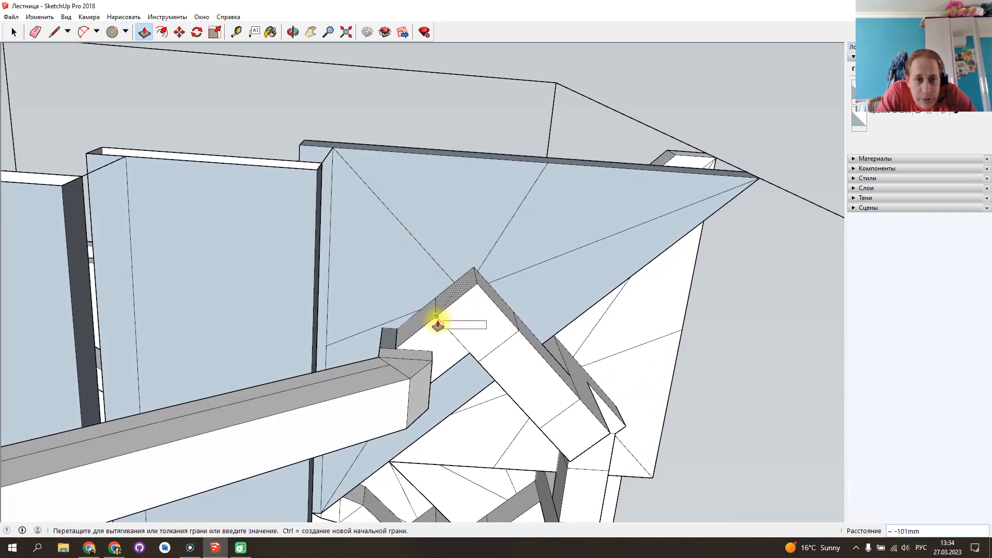
middle_drag(439, 323, 474, 268)
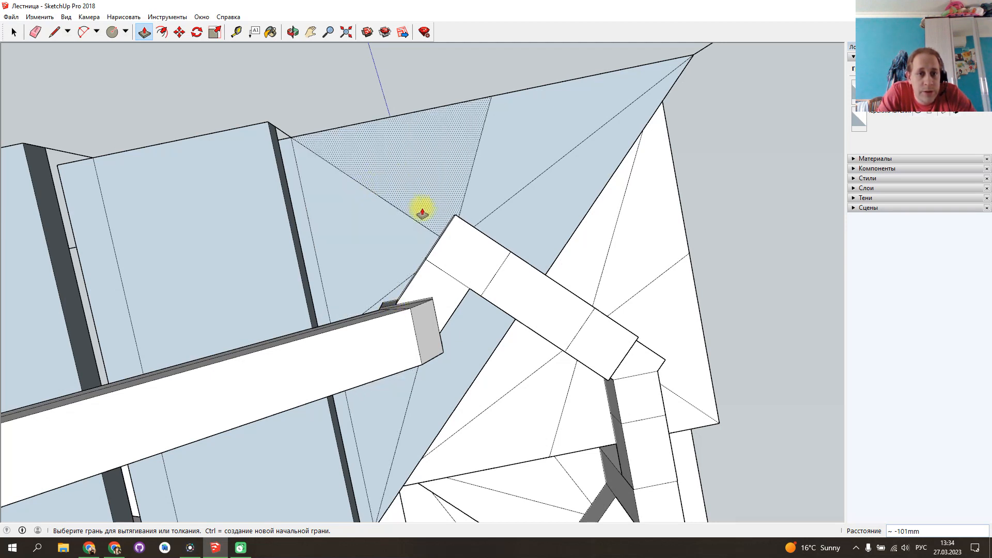
Examine the lower beam's joint with the winder support from above and below, and the complete staircase.
middle_drag(435, 264, 278, 374)
middle_drag(484, 264, 239, 254)
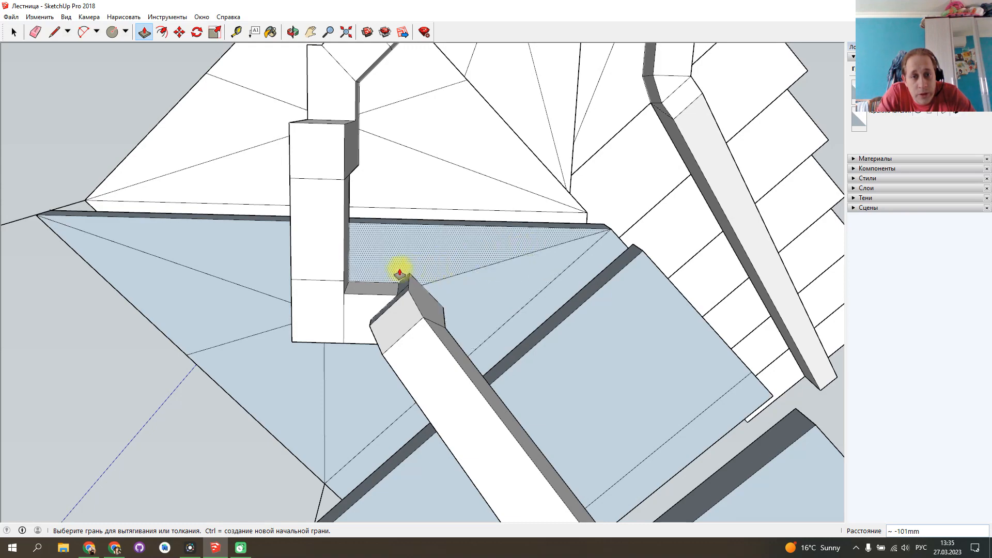
middle_drag(457, 300, 393, 340)
middle_drag(415, 304, 185, 406)
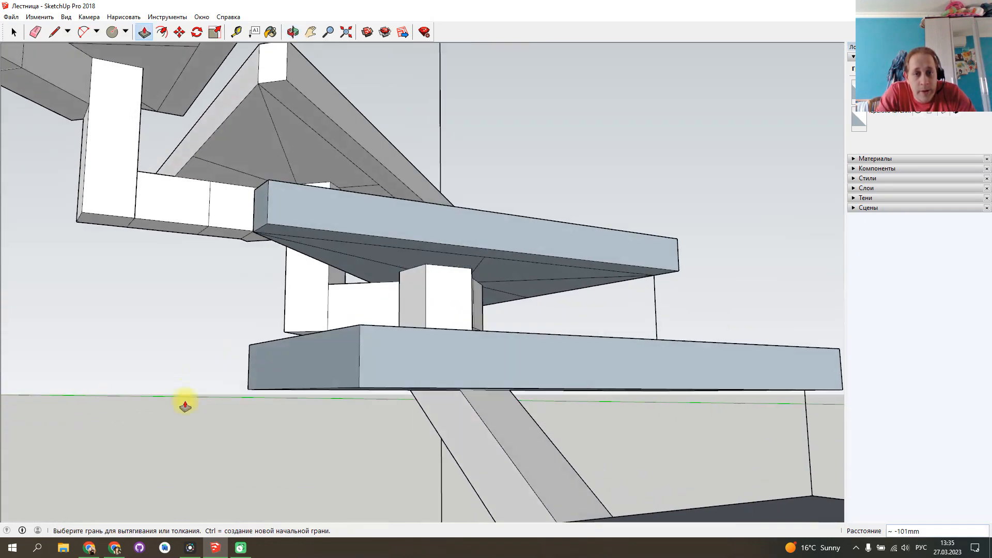
middle_drag(585, 292, 535, 395)
scroll(248, 344, down, 5)
scroll(248, 345, down, 3)
scroll(536, 396, down, 2)
middle_drag(559, 439, 565, 343)
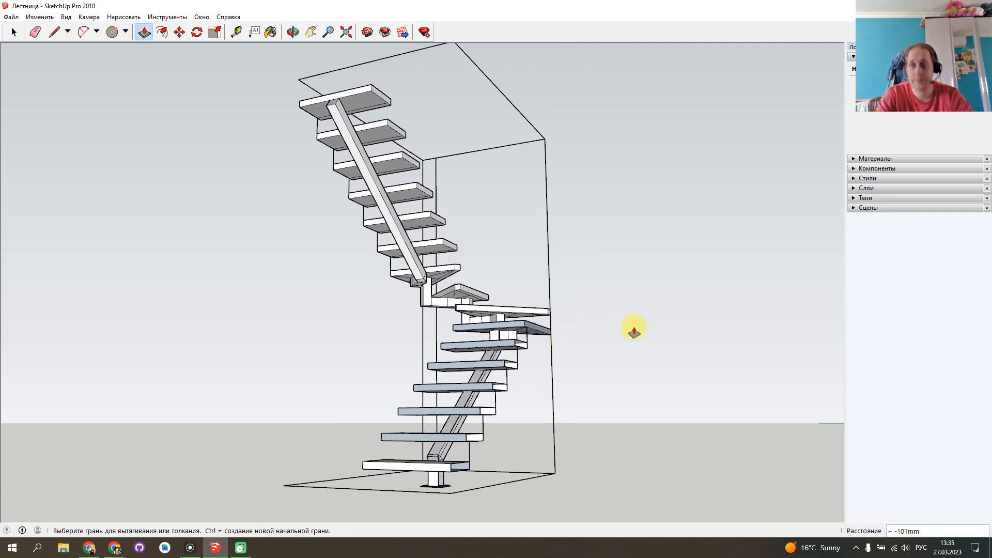